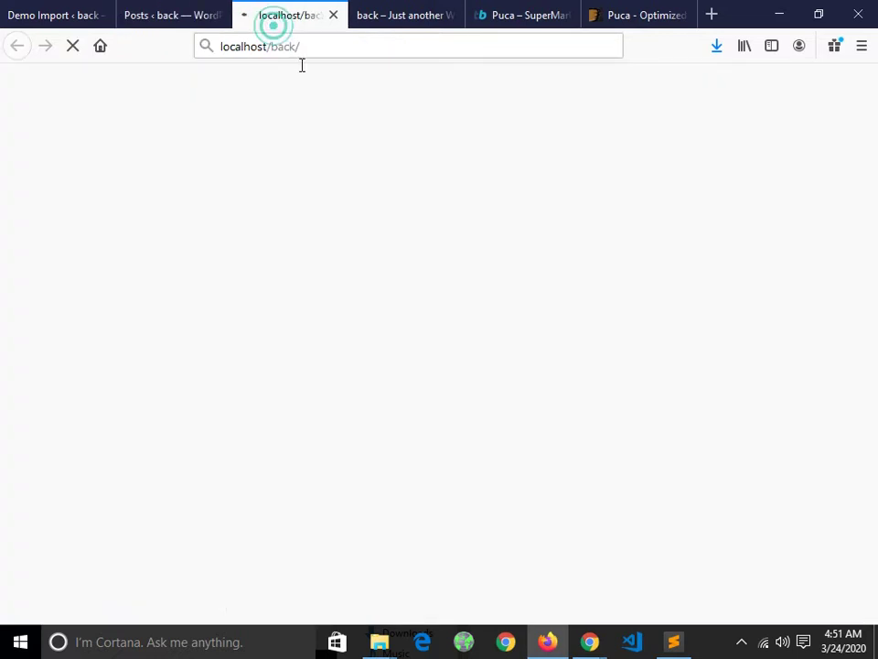
Step: Refresh the WordPress Posts list and look through the imported posts
click(183, 13)
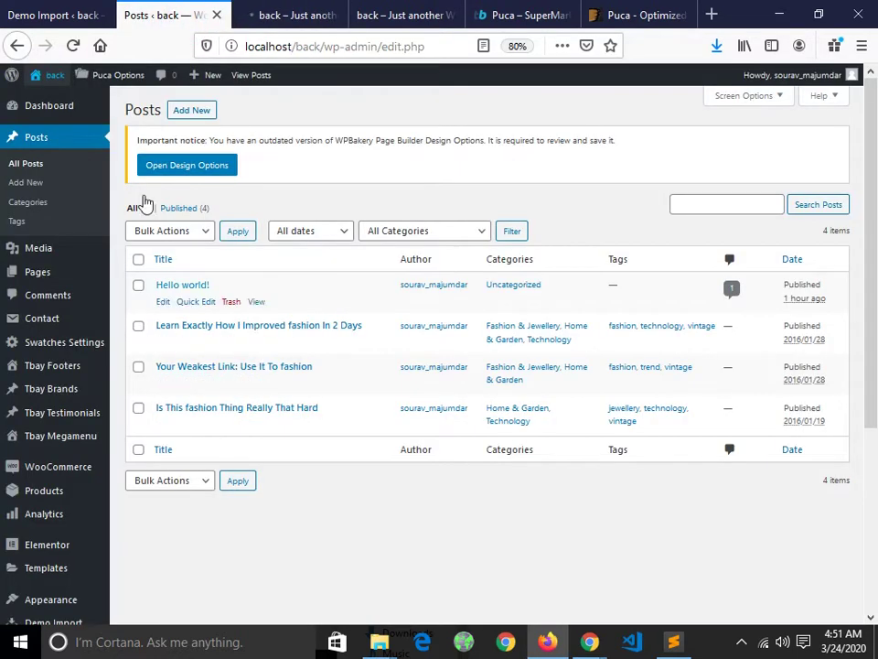
click(74, 45)
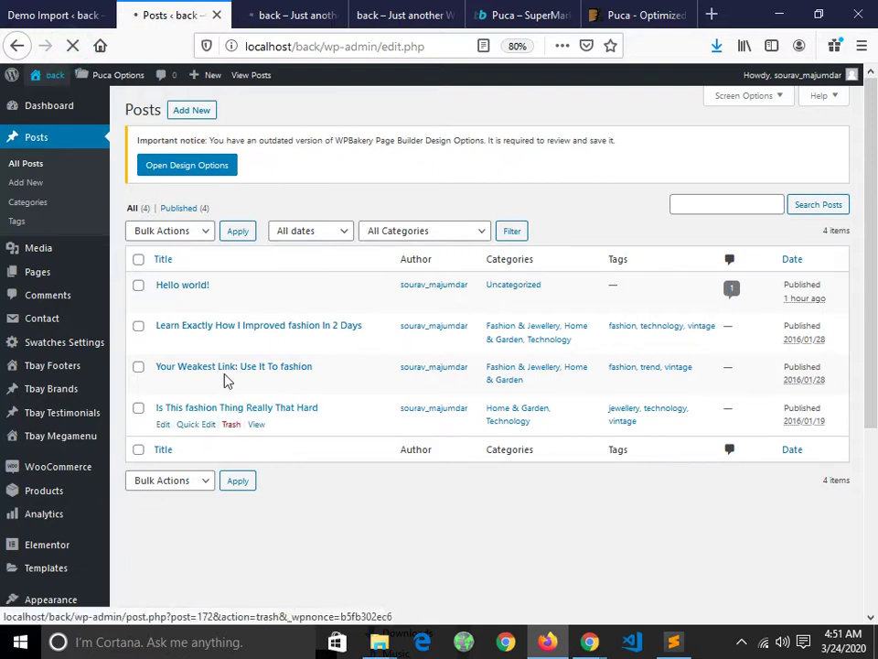
click(242, 389)
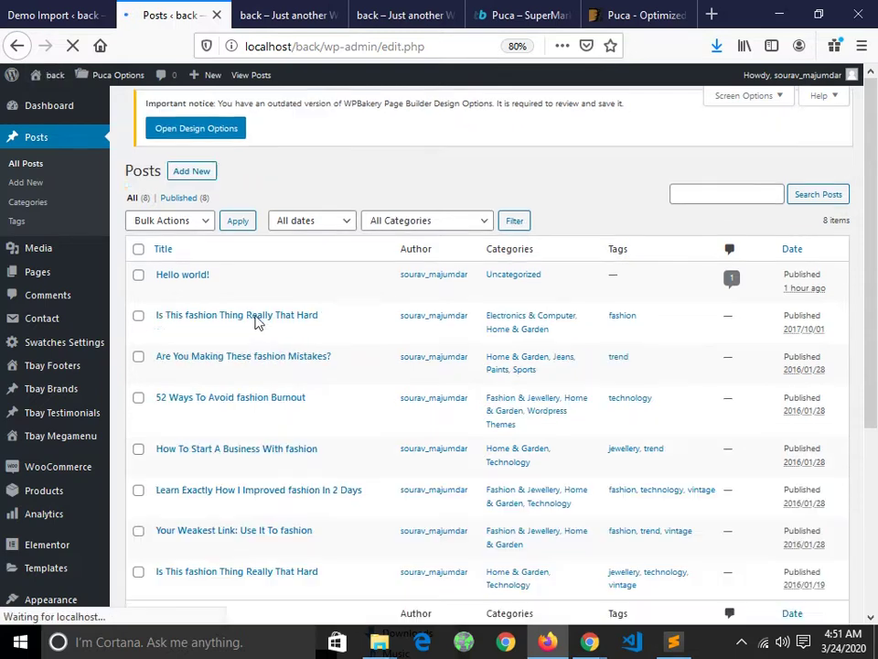
scroll(266, 326, down, 3)
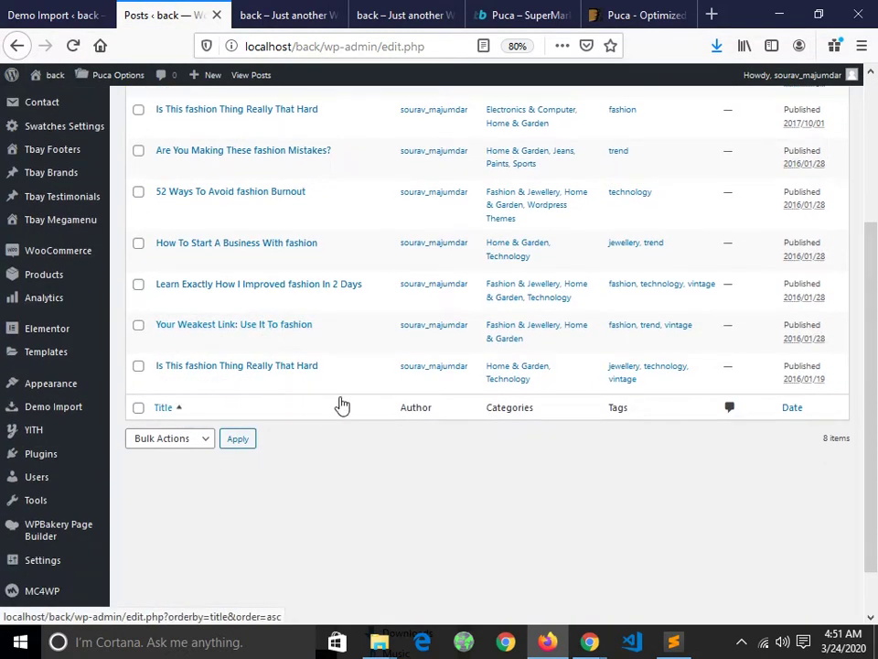
scroll(341, 405, up, 3)
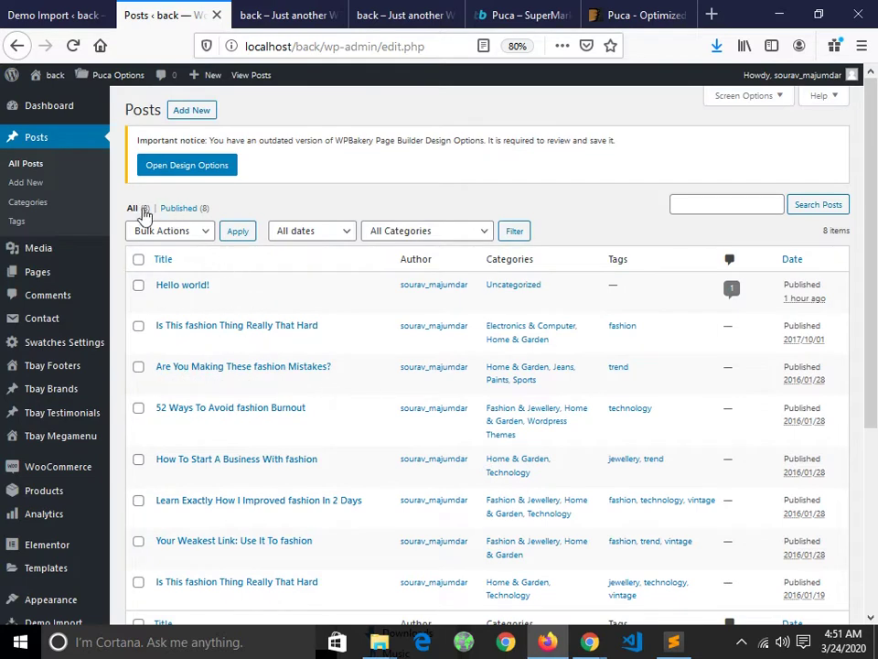
Step: Look over the site's homepage from the slider down to the Recent News section
click(276, 18)
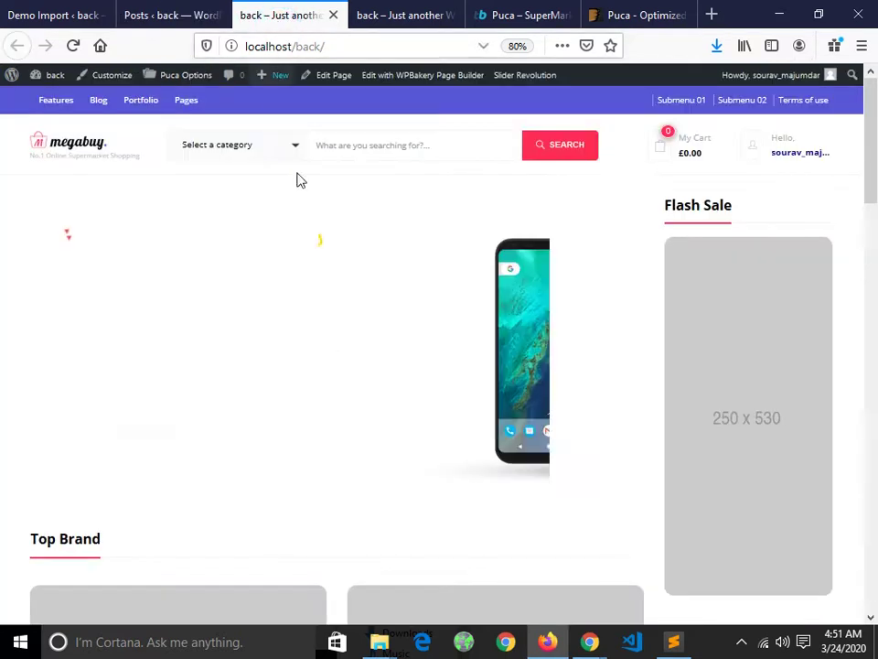
scroll(254, 325, down, 2)
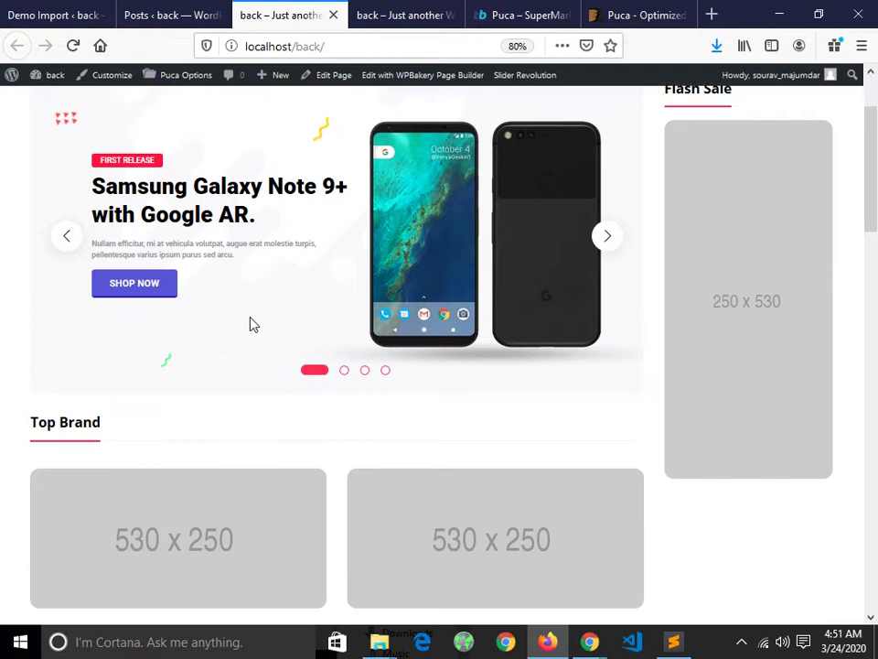
scroll(253, 324, down, 15)
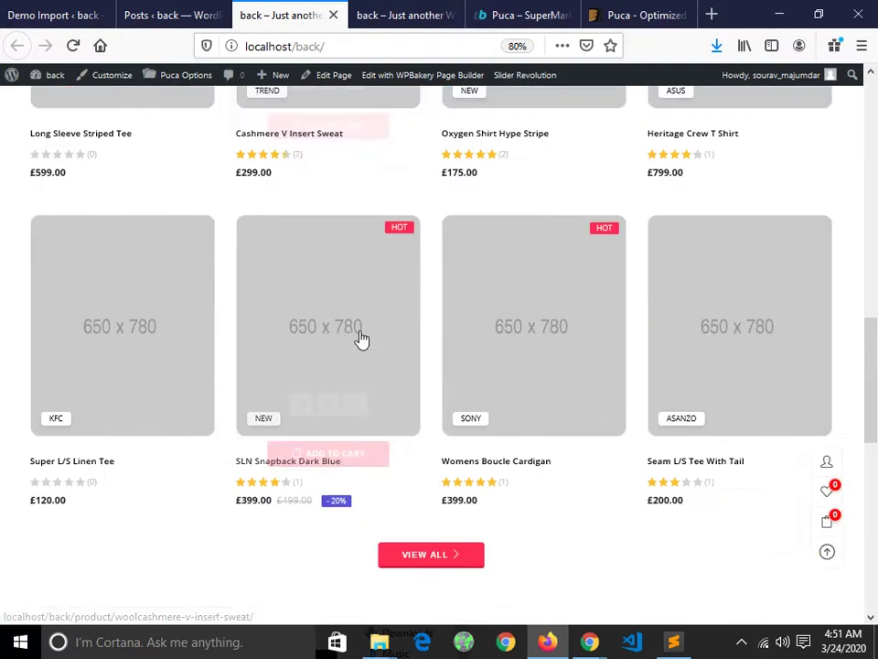
scroll(362, 338, down, 10)
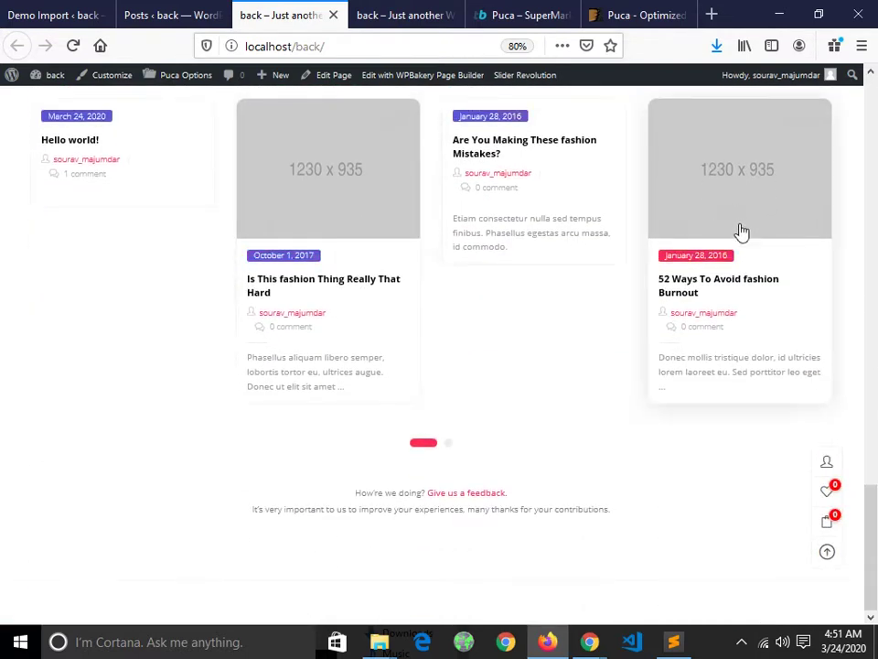
scroll(244, 343, up, 4)
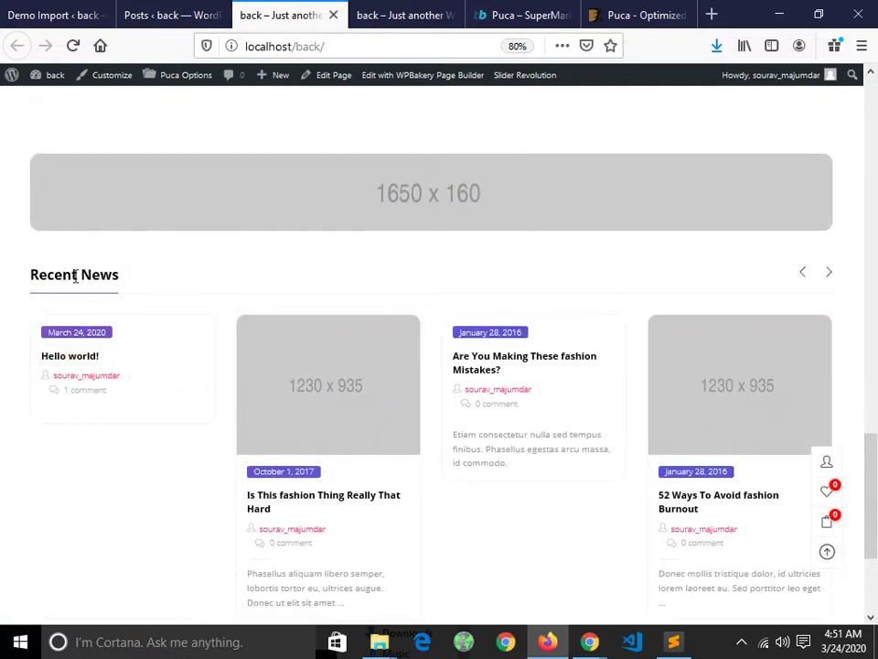
scroll(122, 353, up, 9)
scroll(389, 437, up, 15)
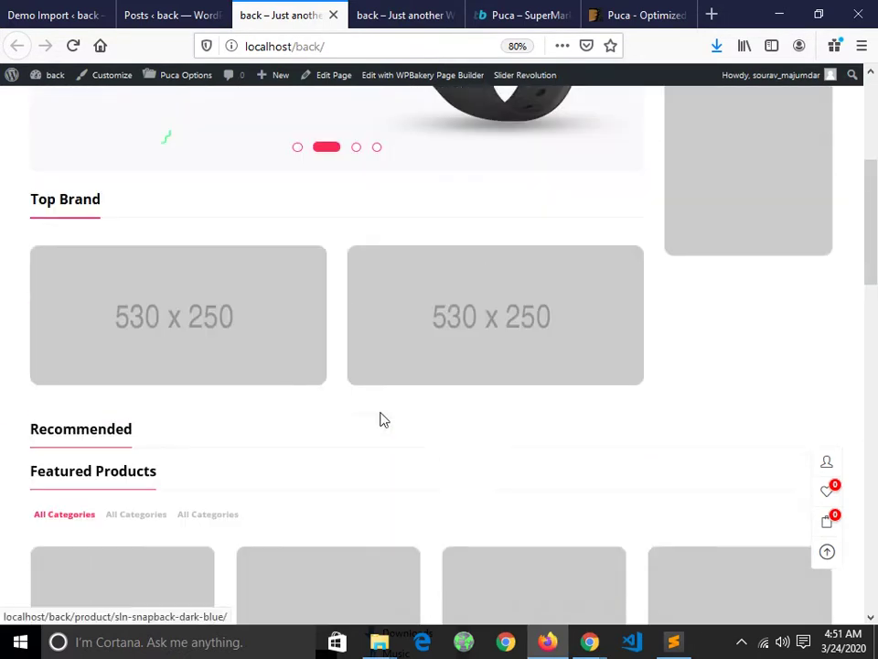
Step: Check the demo import's progress and the notice about its duration, and refresh the Posts list
click(143, 24)
click(57, 18)
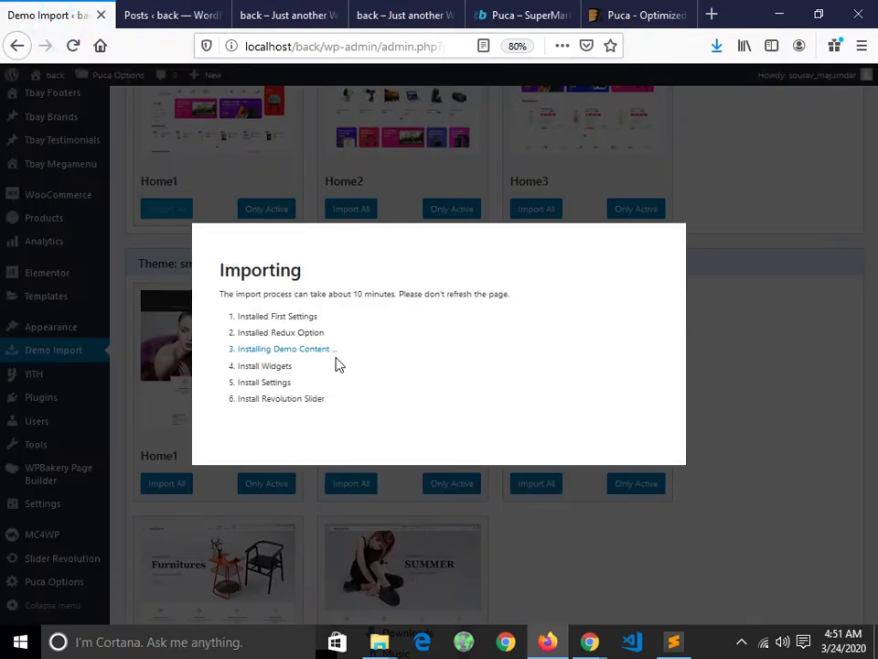
drag(221, 292, 525, 294)
click(210, 20)
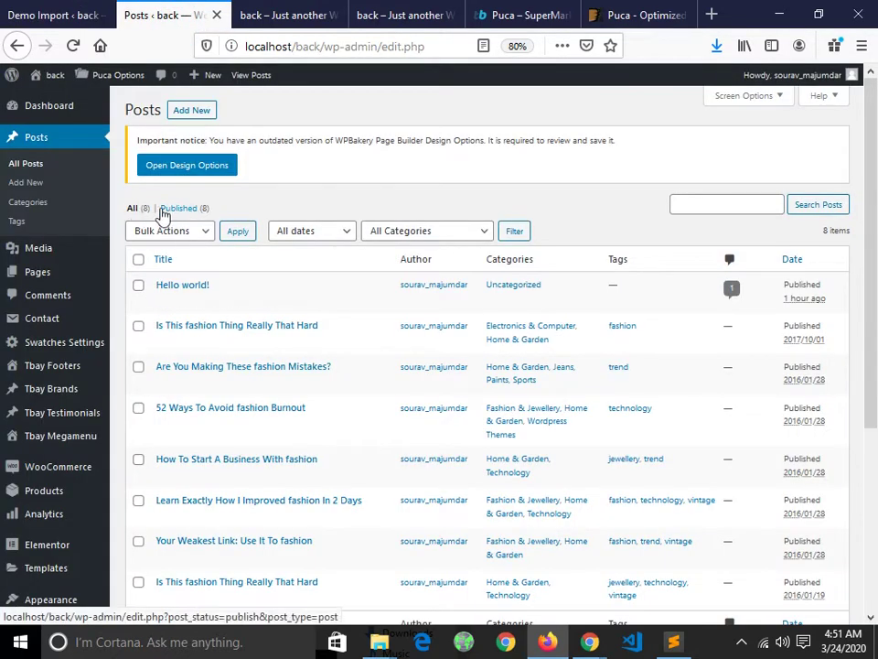
click(73, 45)
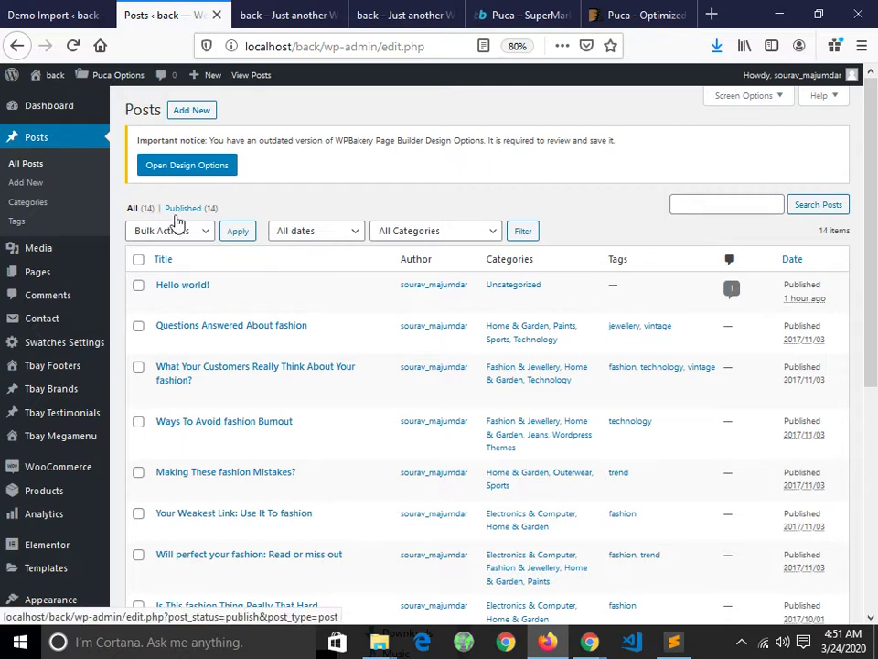
Step: Reload the site's homepage and examine the product and Recent News sections for newly imported content
click(262, 16)
scroll(540, 391, down, 15)
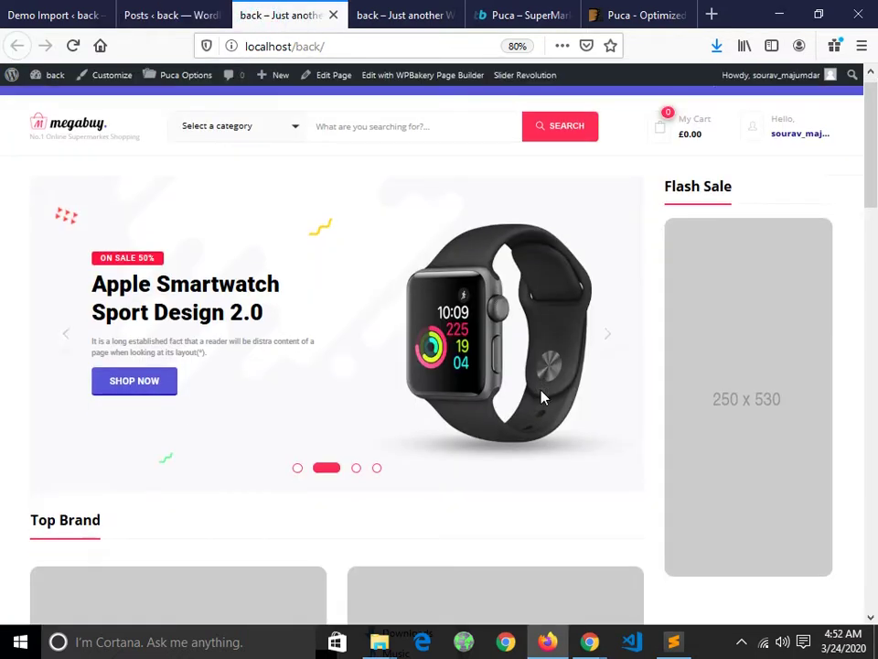
scroll(558, 389, down, 2)
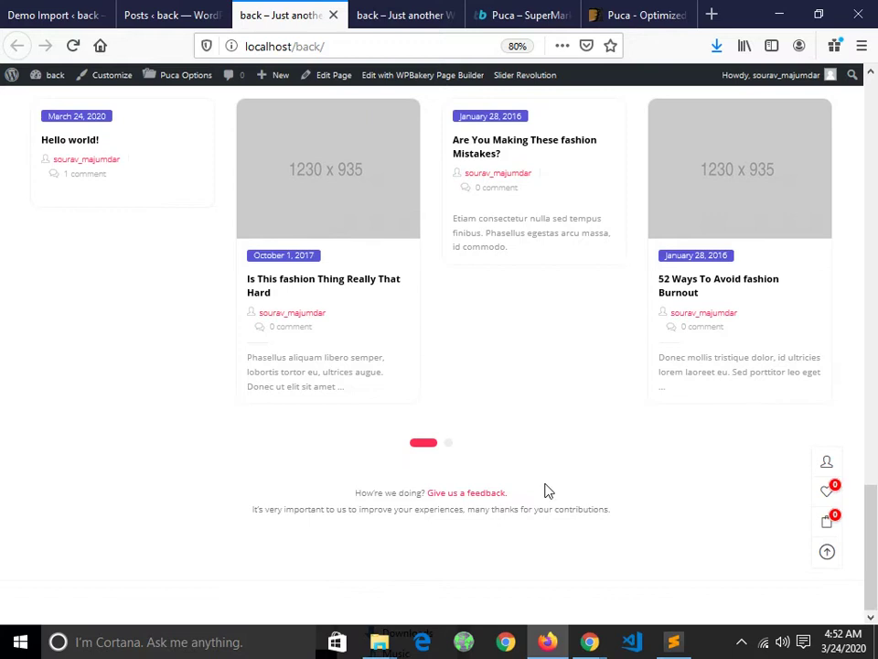
click(74, 46)
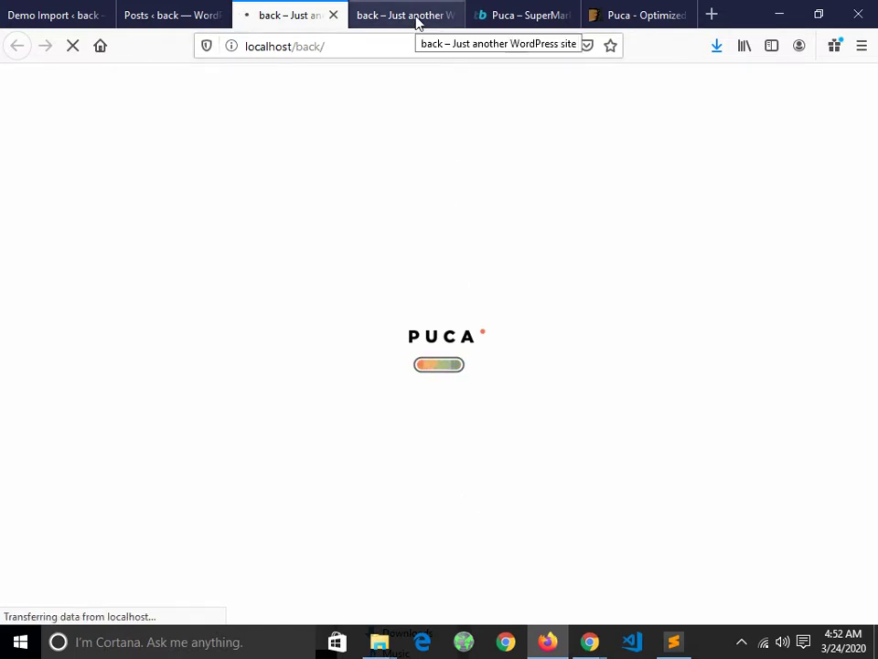
scroll(330, 197, down, 3)
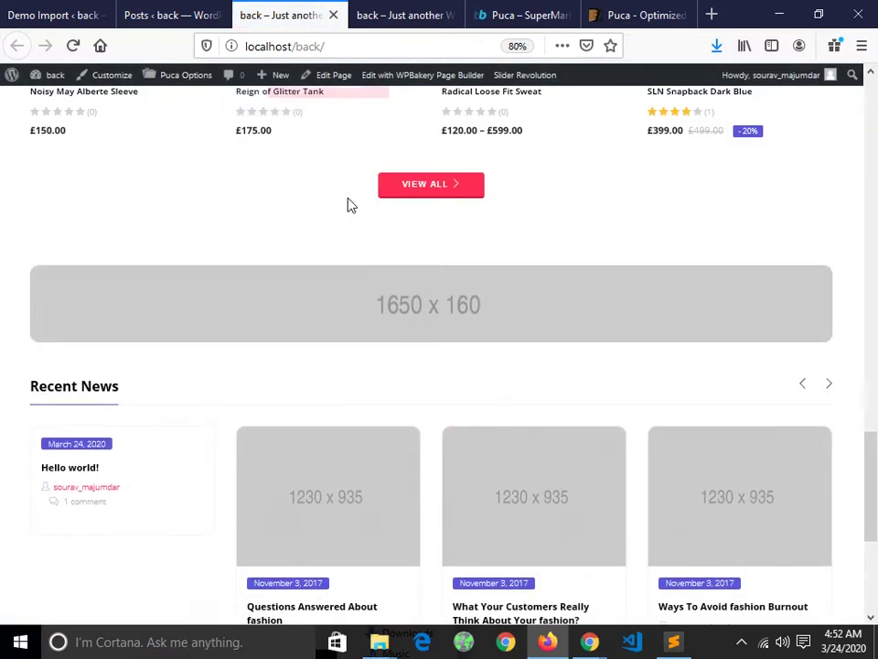
scroll(357, 215, down, 3)
scroll(416, 457, up, 3)
scroll(403, 451, down, 3)
scroll(339, 484, up, 10)
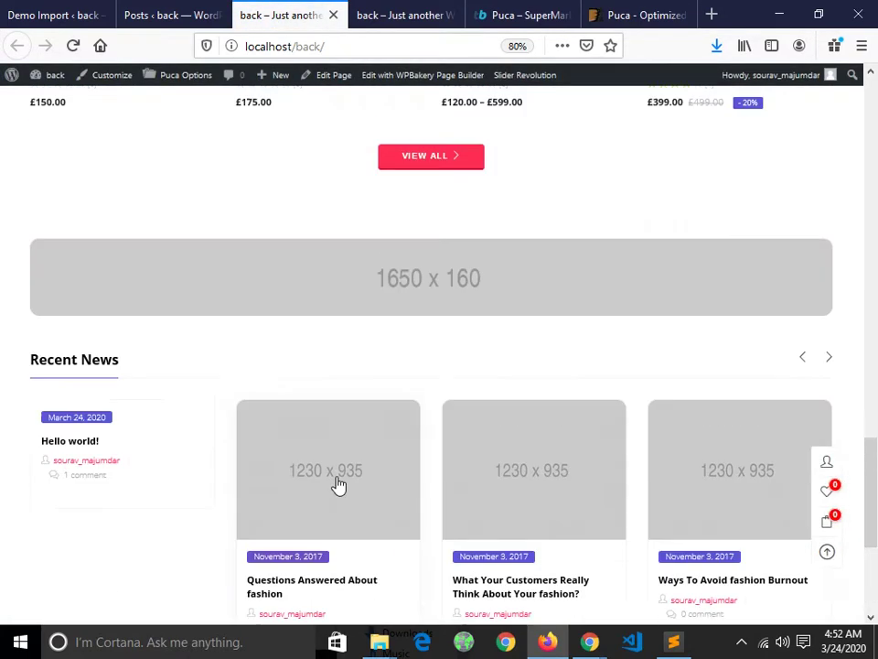
scroll(274, 187, up, 5)
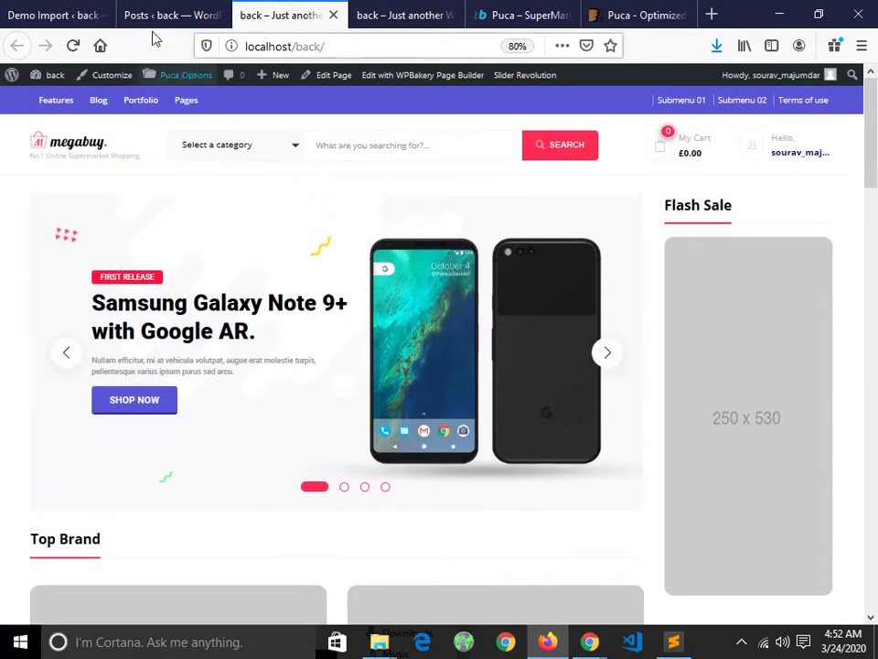
Step: Recheck the demo import's progress, look through the Posts list and refresh it
click(65, 16)
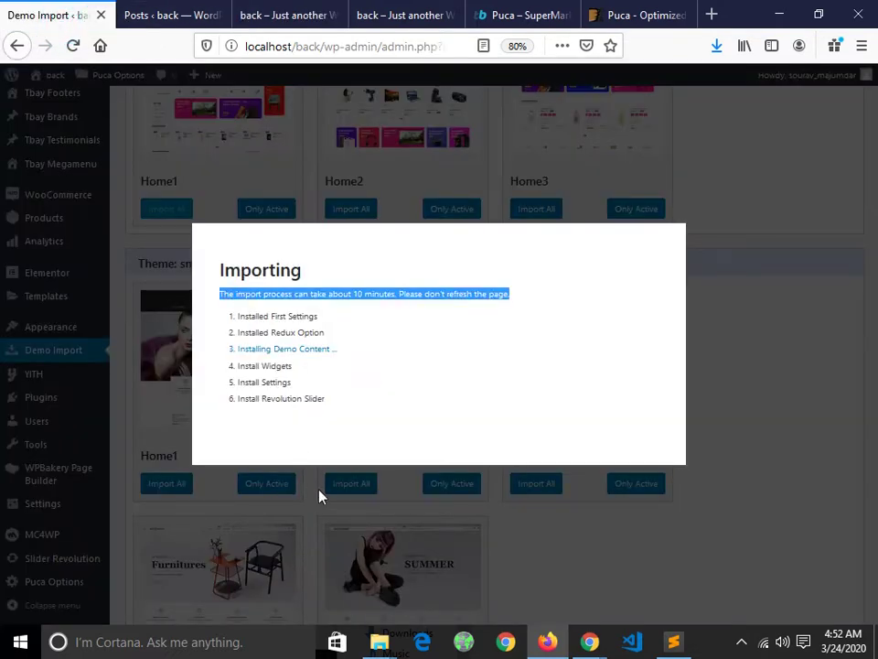
click(323, 435)
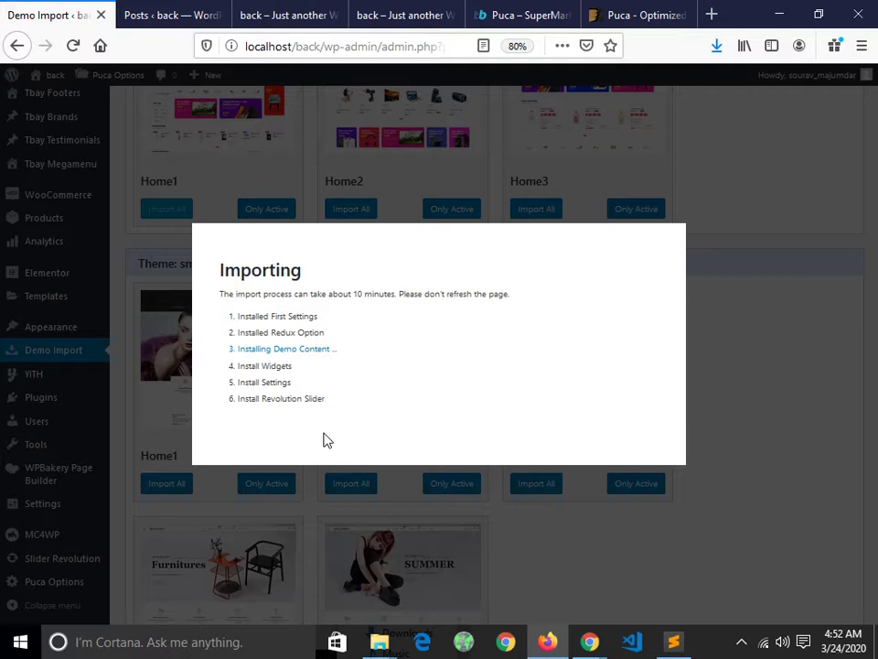
click(183, 13)
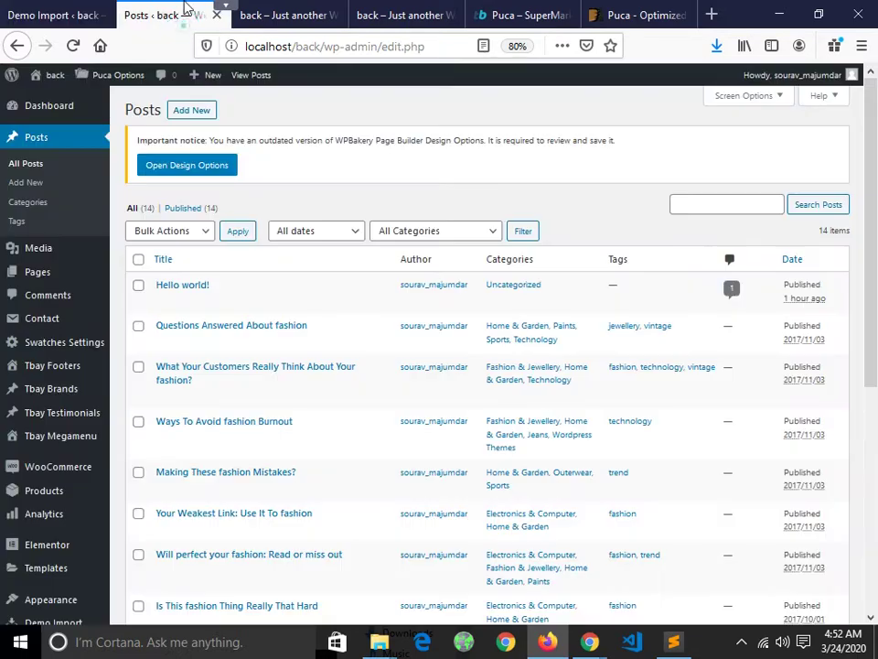
scroll(247, 275, down, 5)
scroll(221, 448, up, 6)
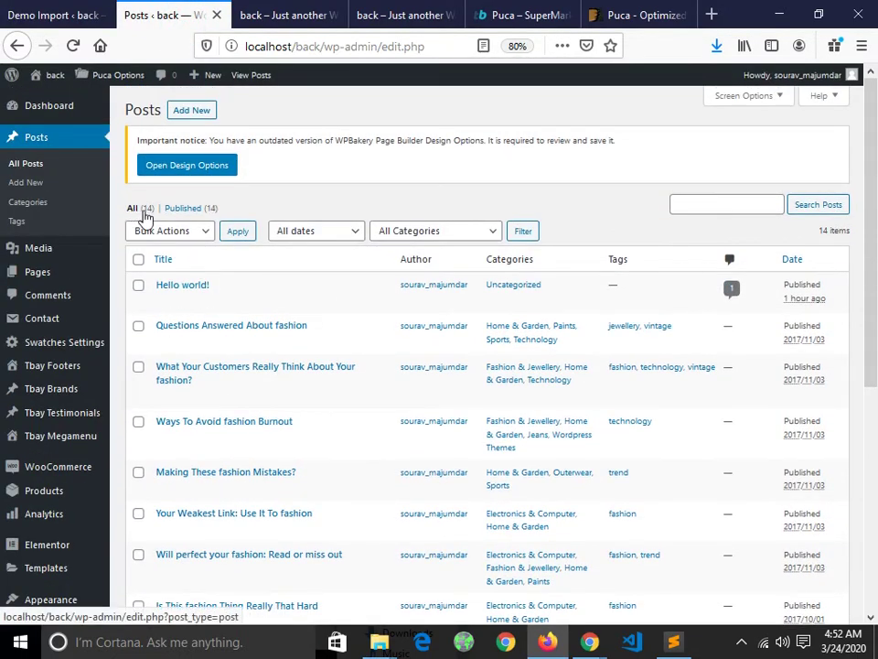
click(73, 47)
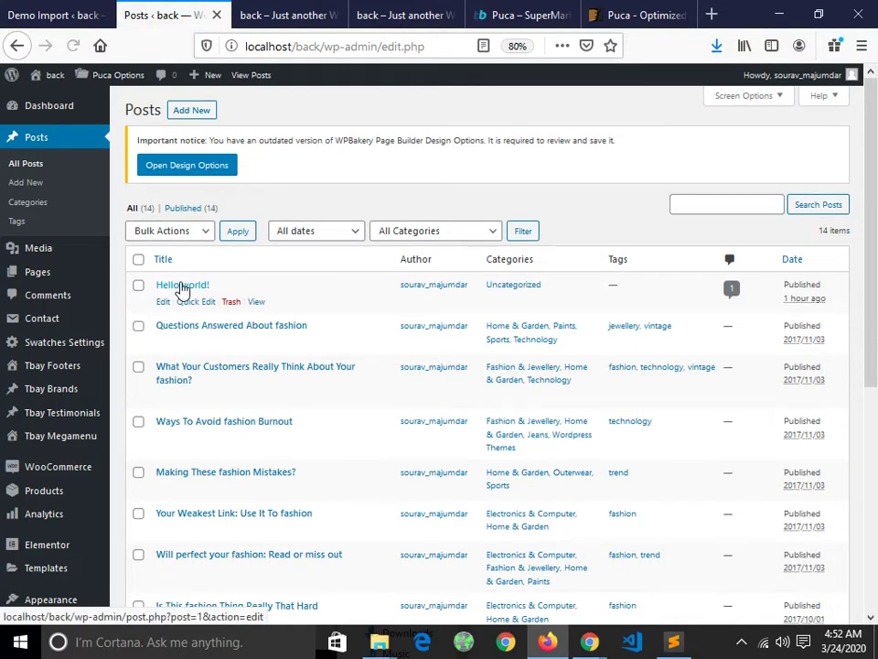
Step: Open the WooCommerce product list and check the demo import's status while it loads
scroll(109, 306, down, 4)
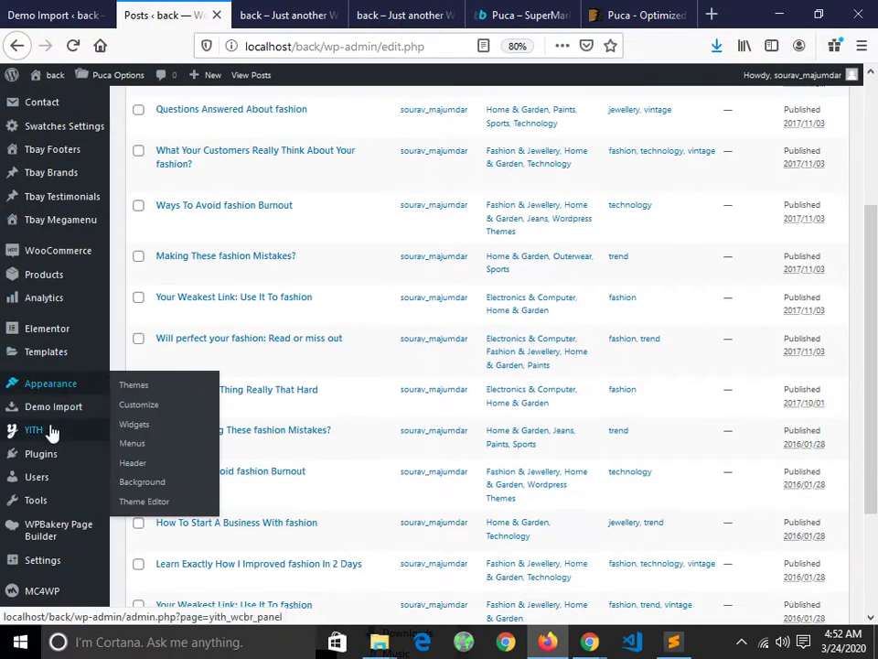
scroll(55, 512, up, 4)
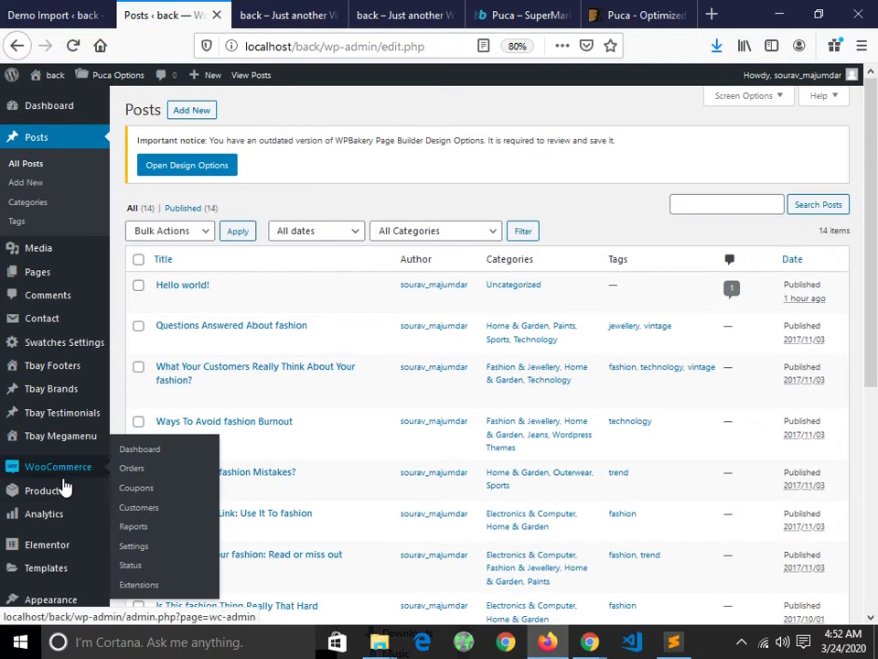
mouse_move(119, 494)
click(203, 76)
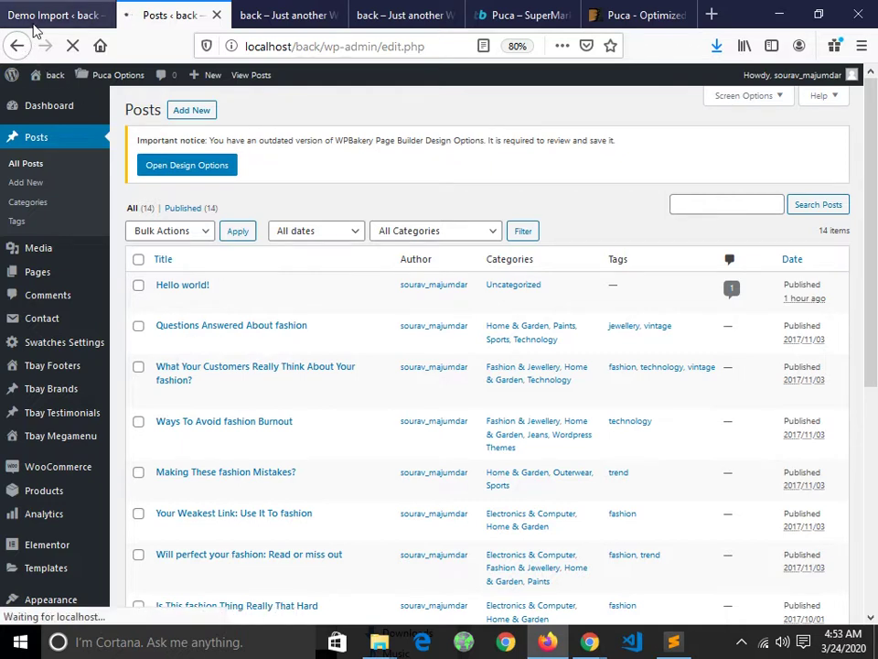
click(27, 17)
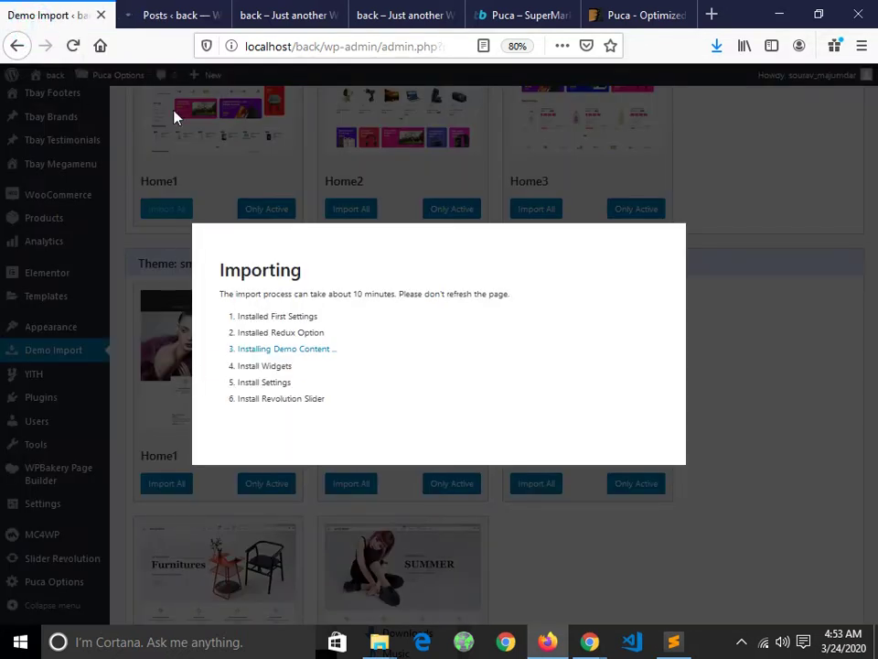
Step: Look through the imported products in the product list and dismiss the geolocation configuration notice
click(174, 16)
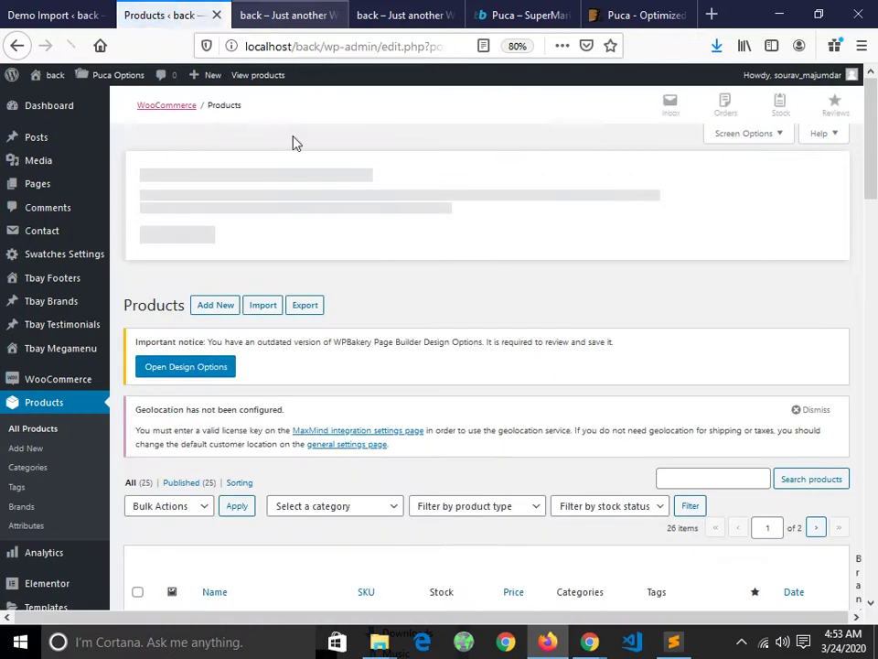
scroll(320, 215, down, 4)
scroll(326, 220, down, 5)
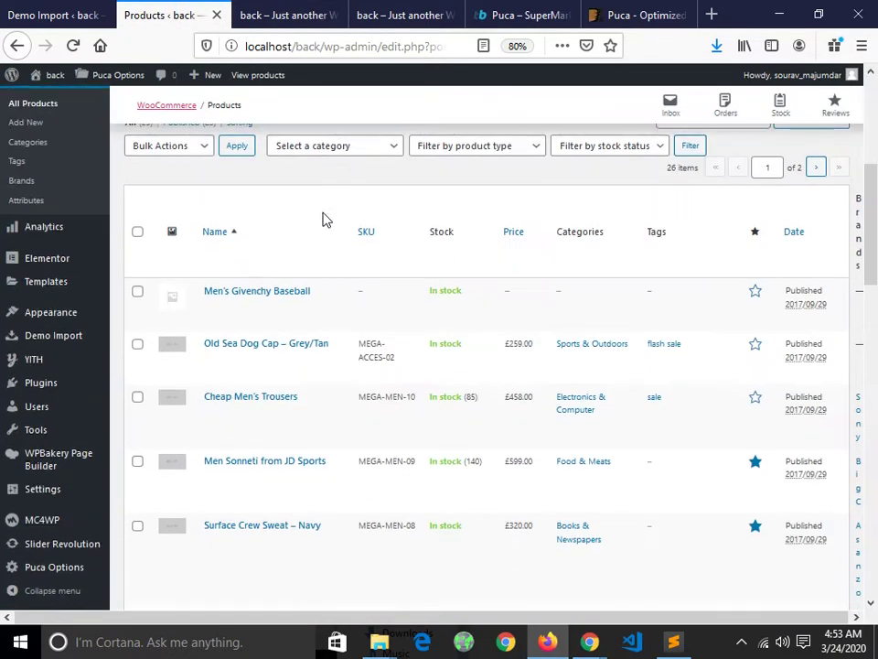
scroll(333, 233, down, 8)
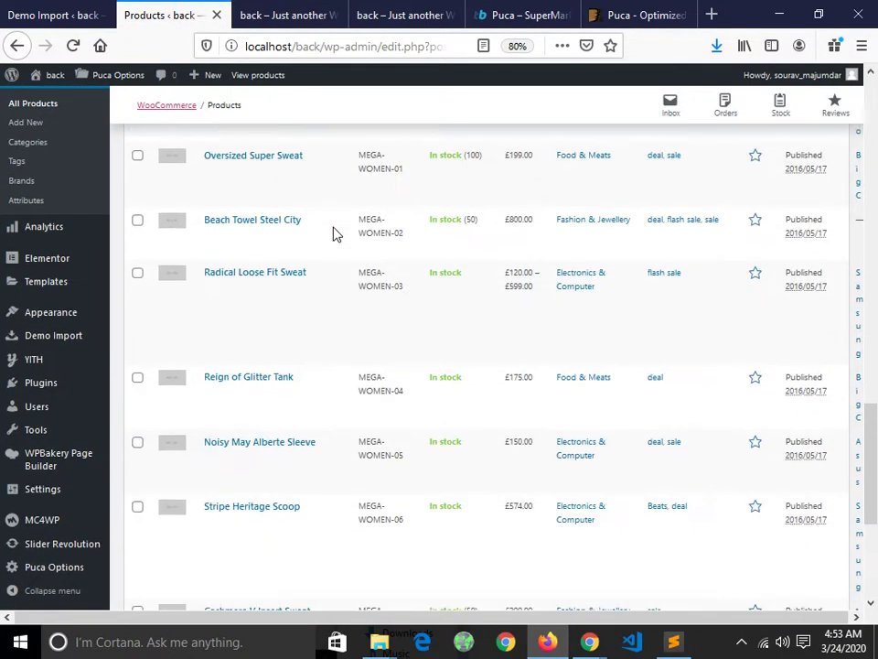
scroll(355, 272, up, 15)
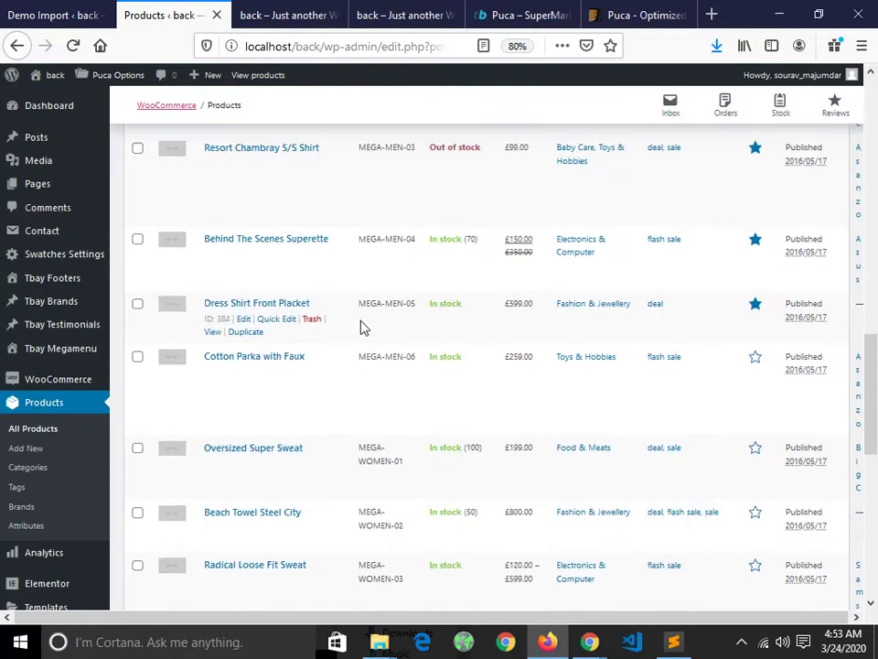
scroll(329, 315, up, 1)
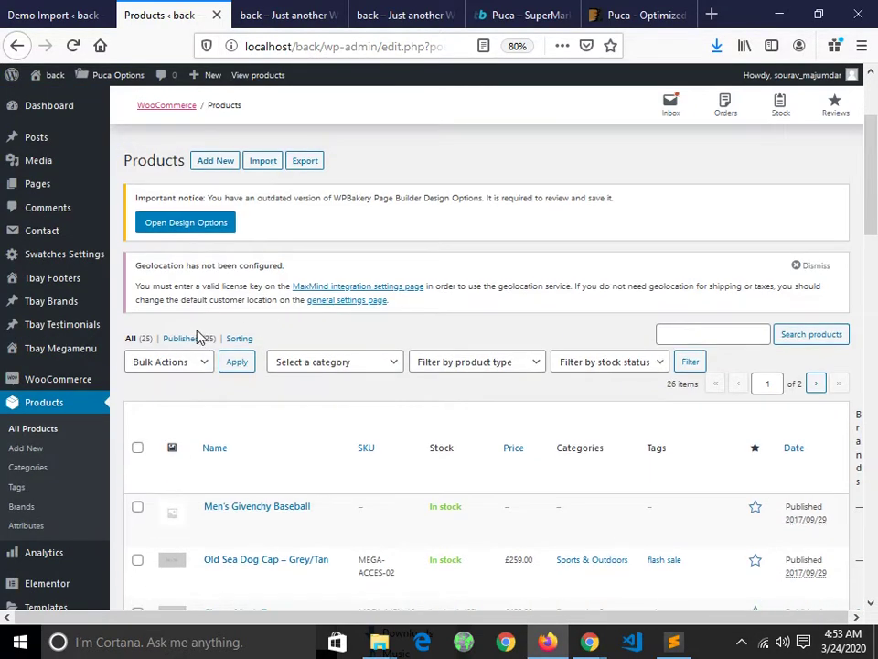
click(800, 274)
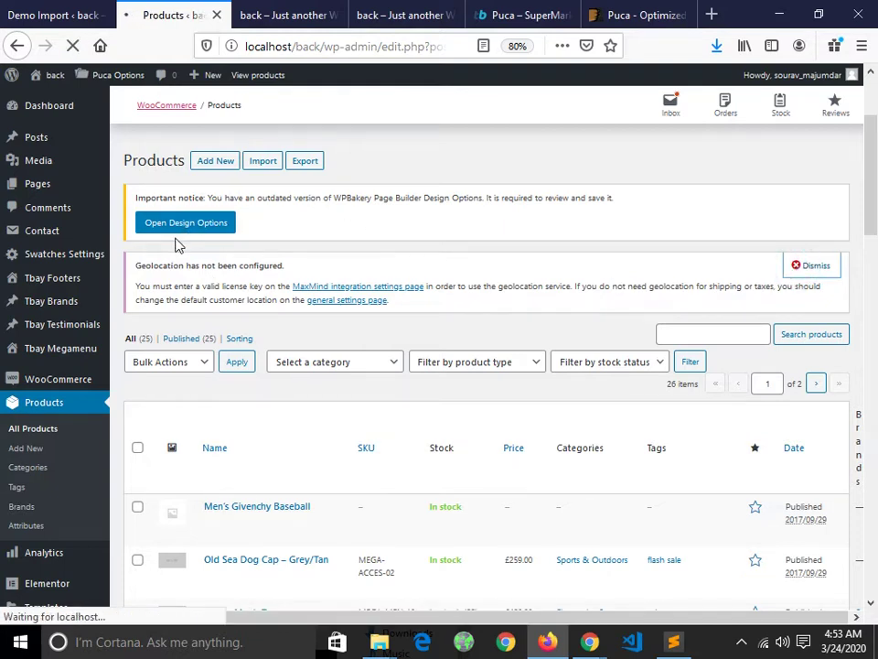
Step: Check the demo import's status and the homepage's Recent News section, and look through the reloaded product list
click(52, 20)
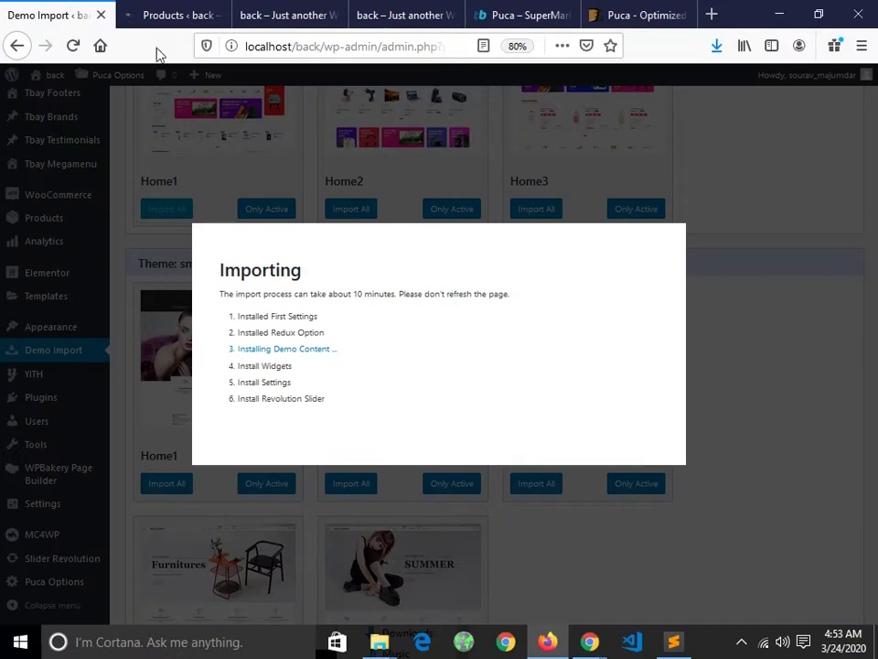
click(284, 29)
scroll(370, 371, down, 20)
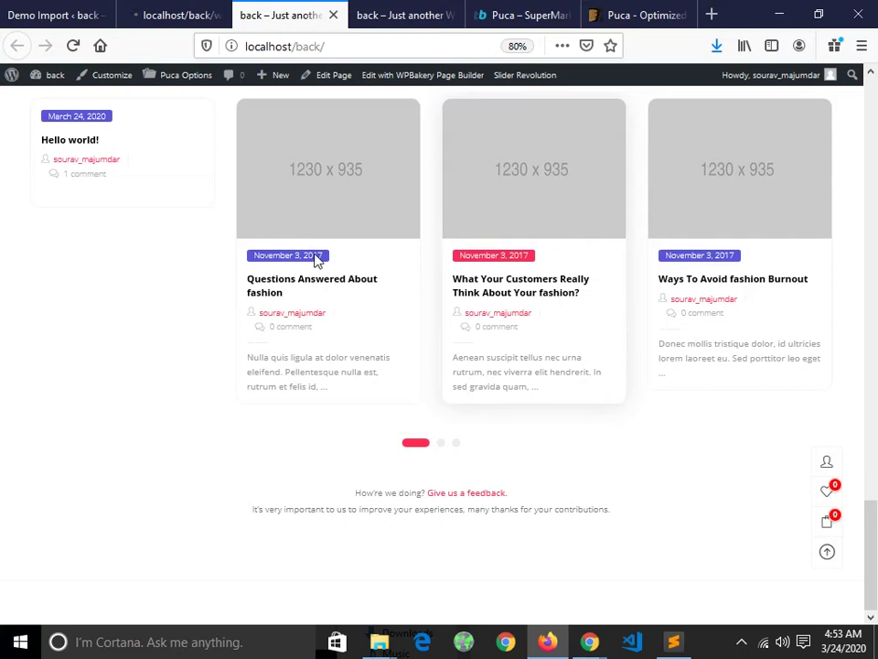
click(147, 16)
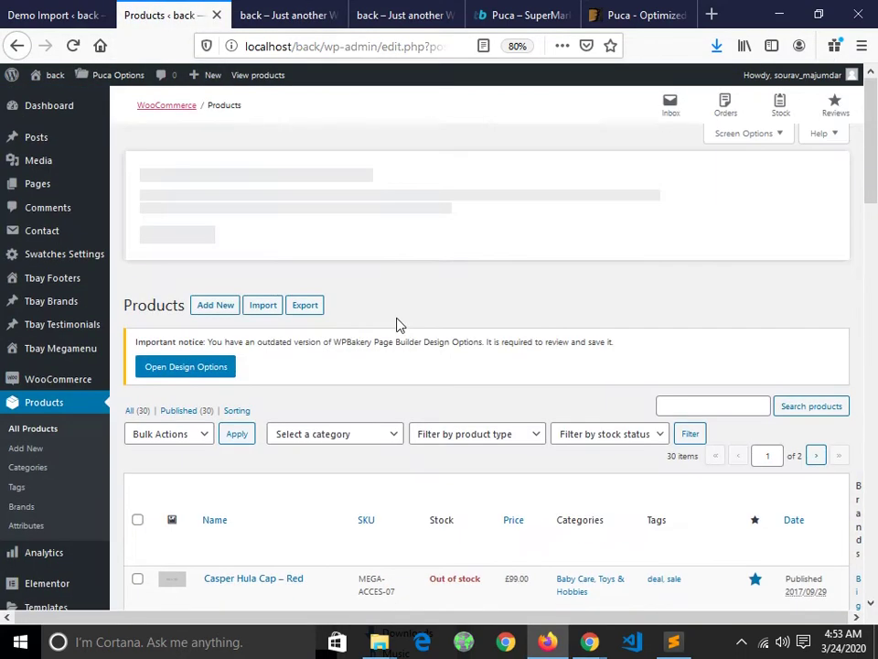
scroll(396, 324, down, 20)
scroll(387, 325, up, 20)
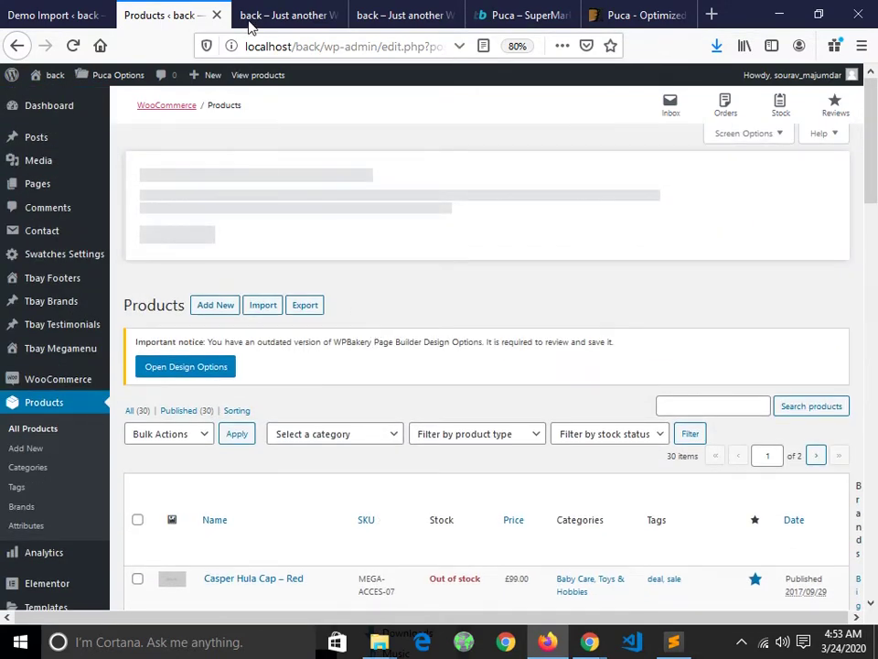
Step: Reload the site's homepage and look through it from the Recent News section up to the main slider
click(251, 24)
click(70, 48)
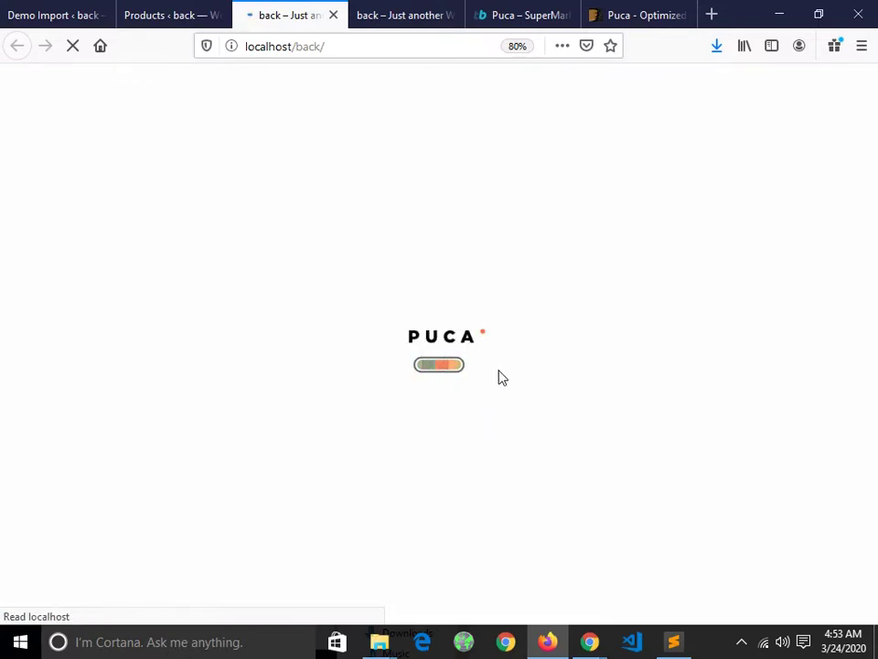
scroll(498, 376, down, 2)
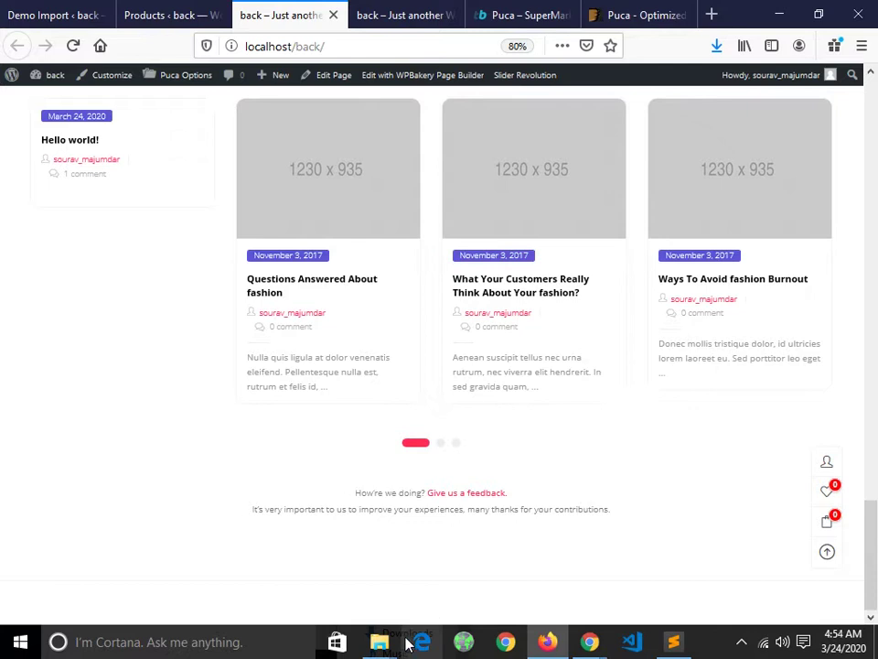
scroll(439, 470, up, 3)
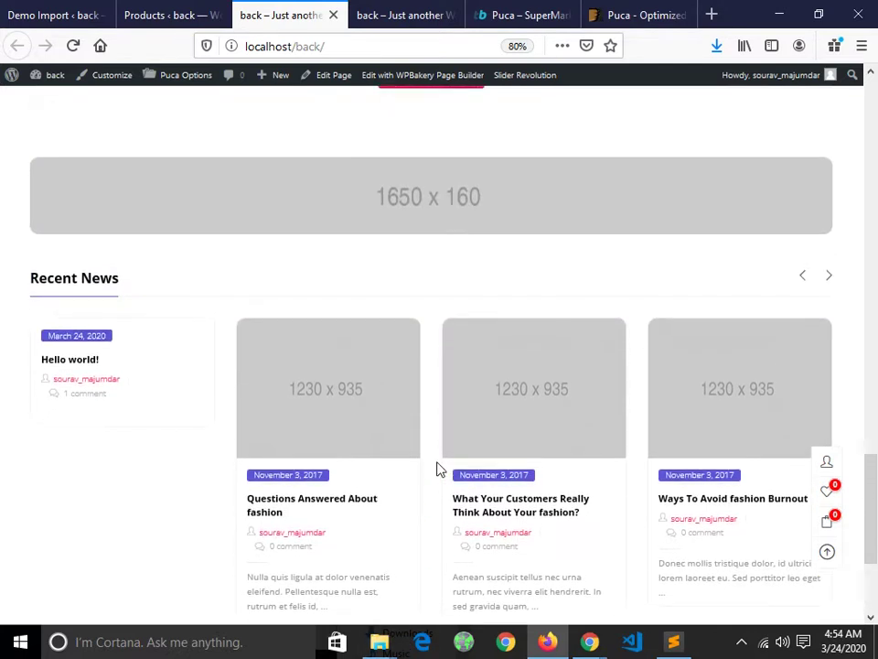
scroll(441, 465, up, 10)
scroll(440, 455, up, 10)
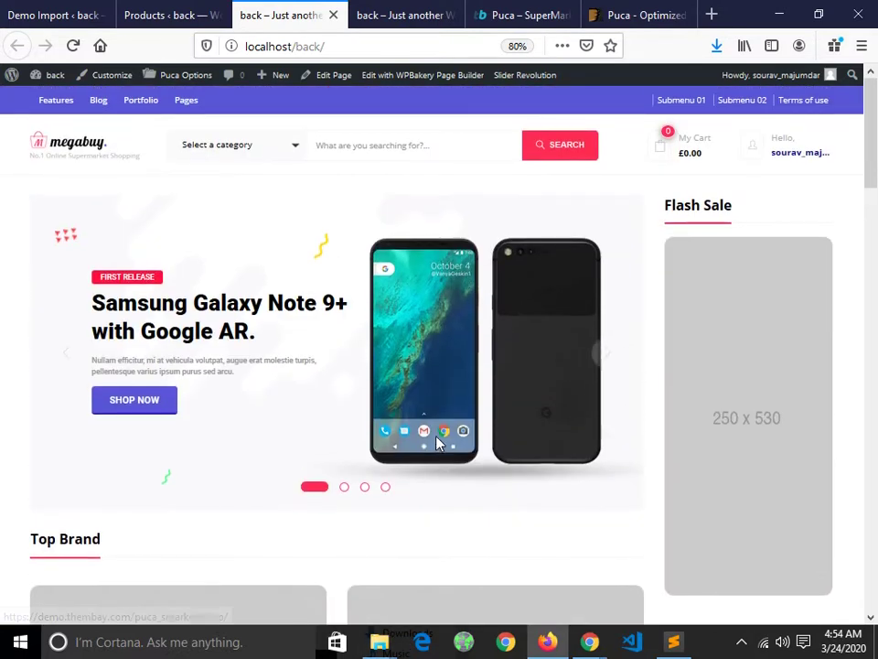
Step: Advance through the homepage slider's slides and view the sections just below it
click(604, 357)
click(604, 357)
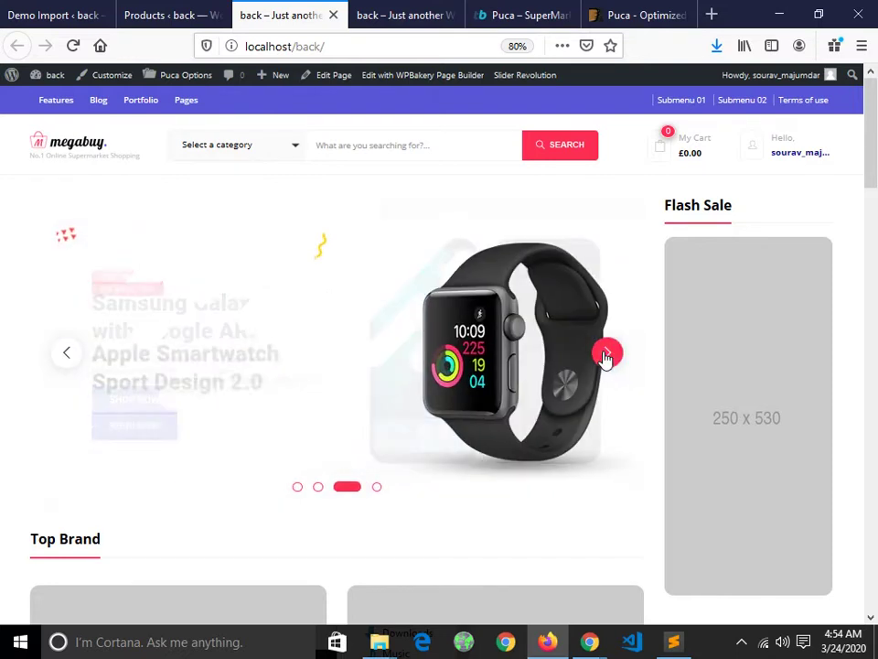
click(603, 357)
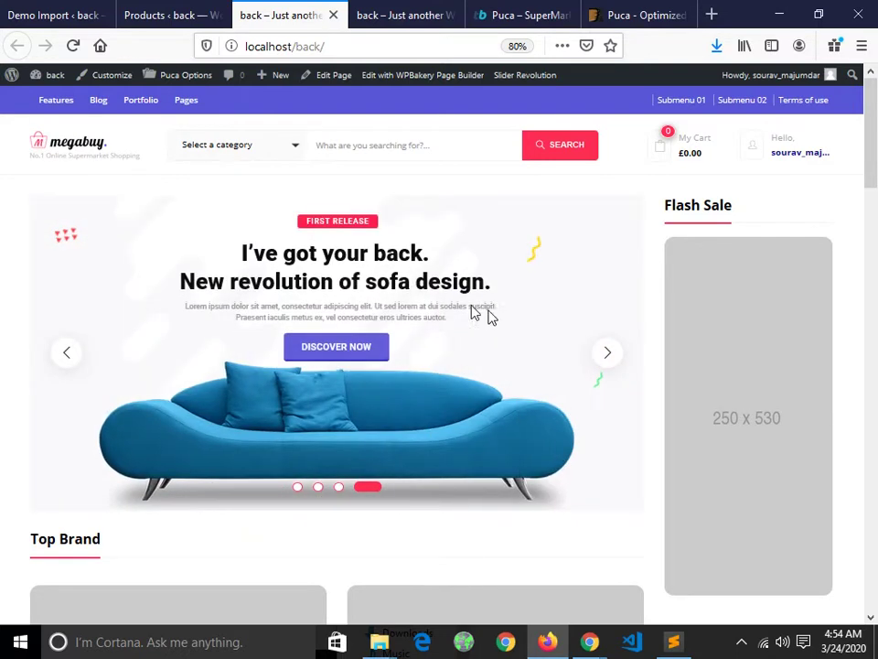
scroll(306, 293, down, 5)
scroll(302, 230, up, 5)
Step: Recheck the demo import's progress and start the WooCommerce database update from the product list
click(32, 13)
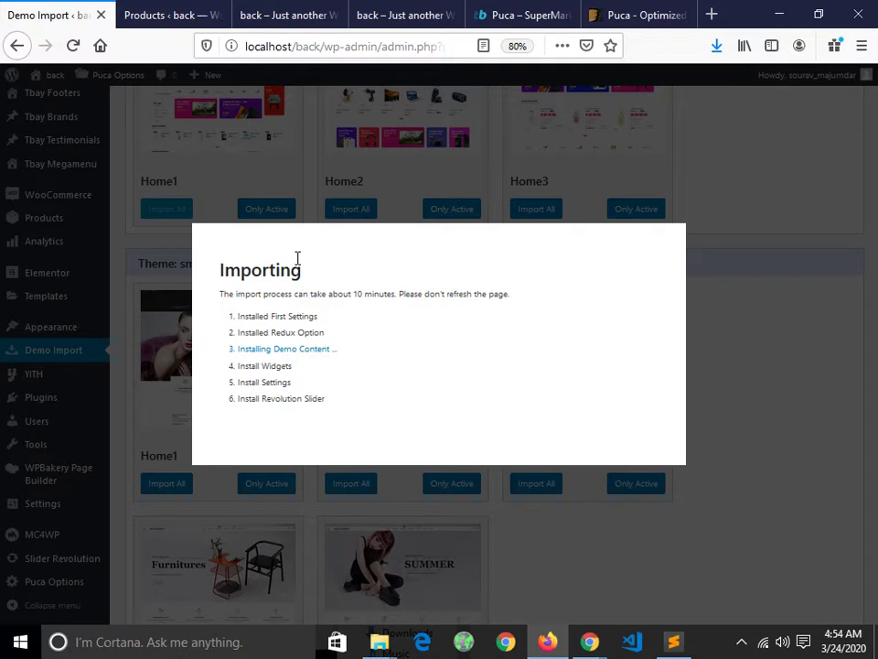
click(172, 14)
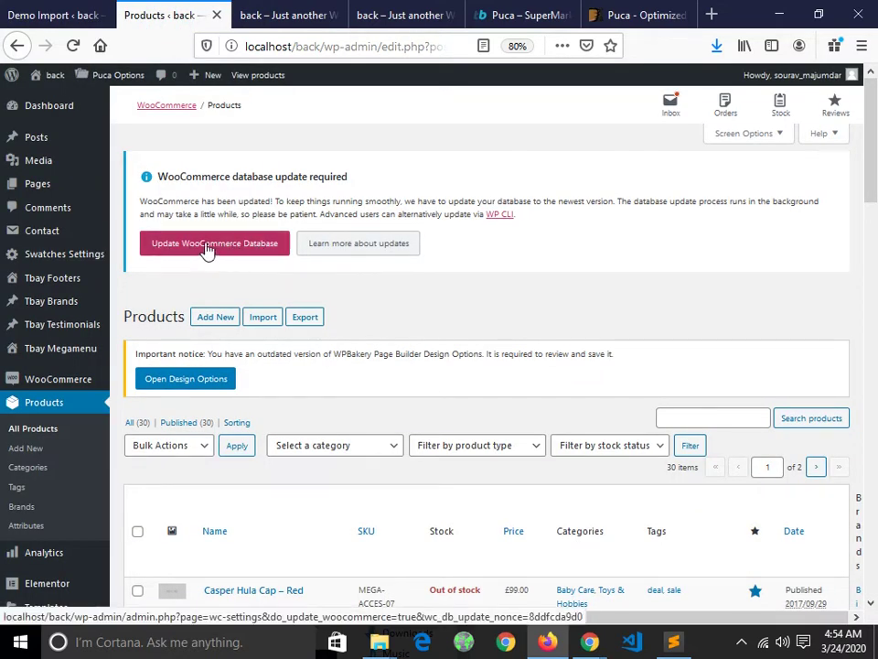
click(197, 254)
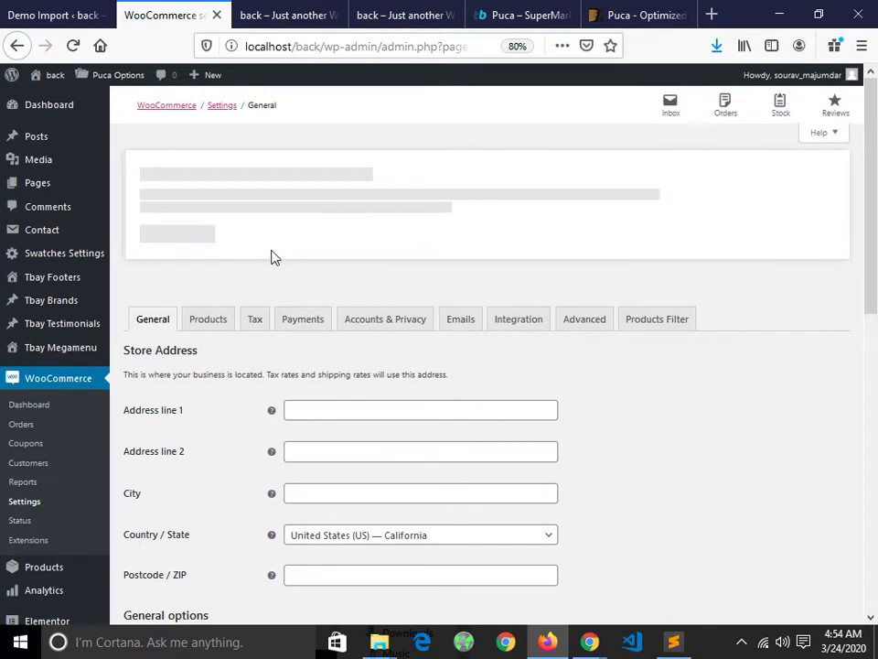
Step: Fill in address line 1 and the city of the store address in the WooCommerce general settings
scroll(271, 256, down, 5)
click(340, 178)
click(340, 178)
scroll(340, 202, up, 3)
click(322, 267)
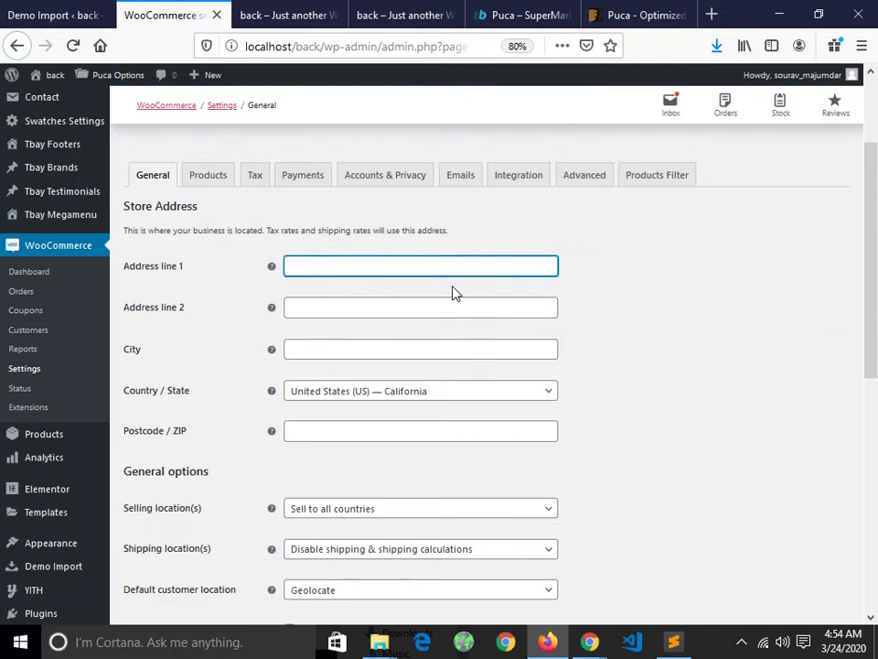
text(kolkata)
key(Tab)
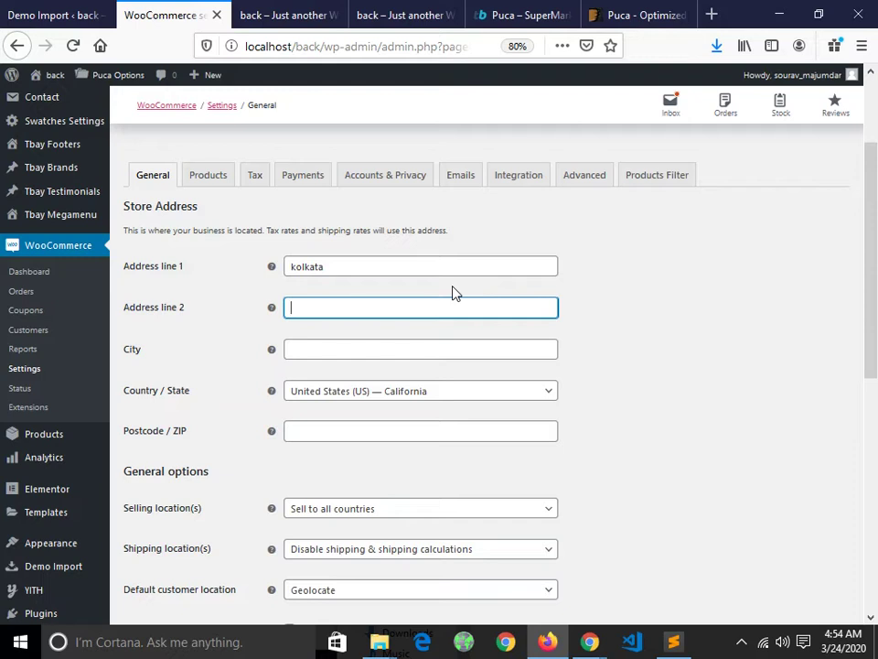
click(345, 265)
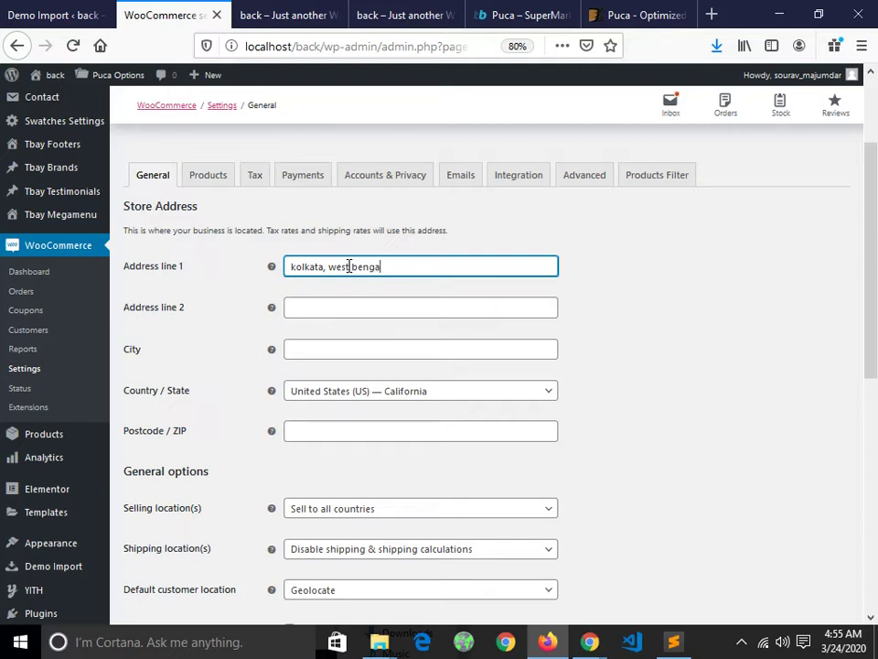
key(Tab)
key(Tab)
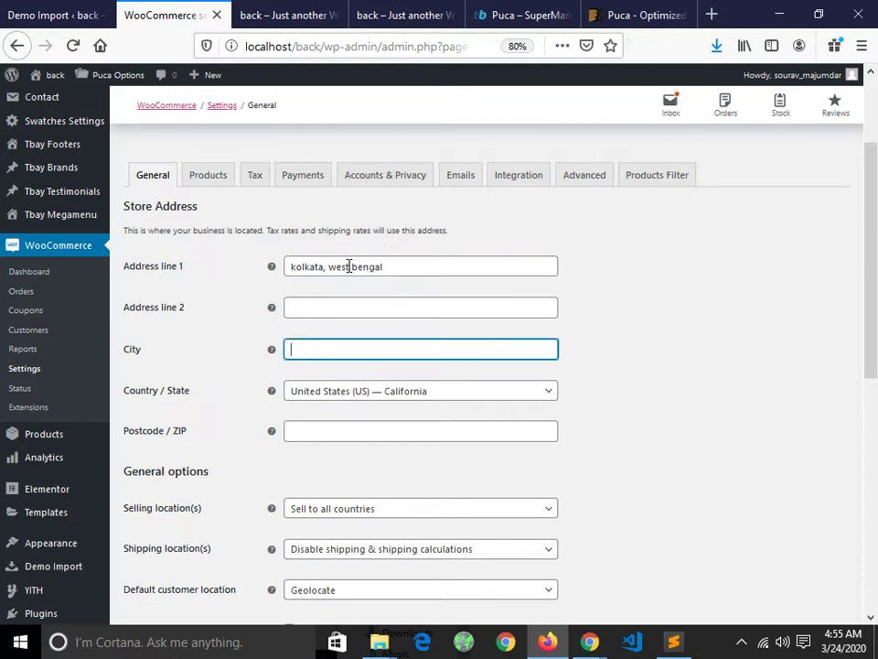
text(kolkata)
key(Tab)
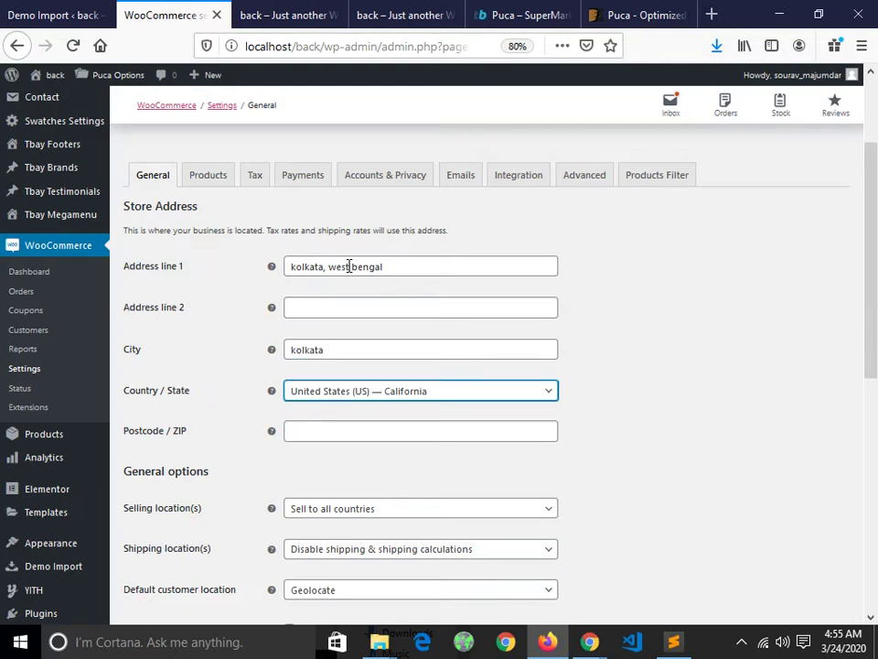
Step: Set the store's country and state to India — West Bengal and enter its postcode
text(west)
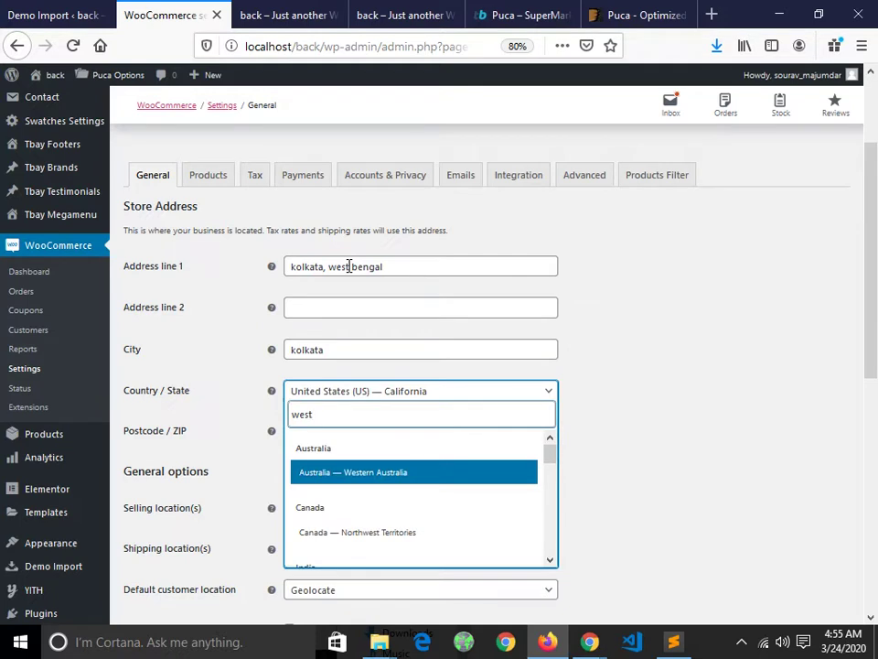
text( bengal)
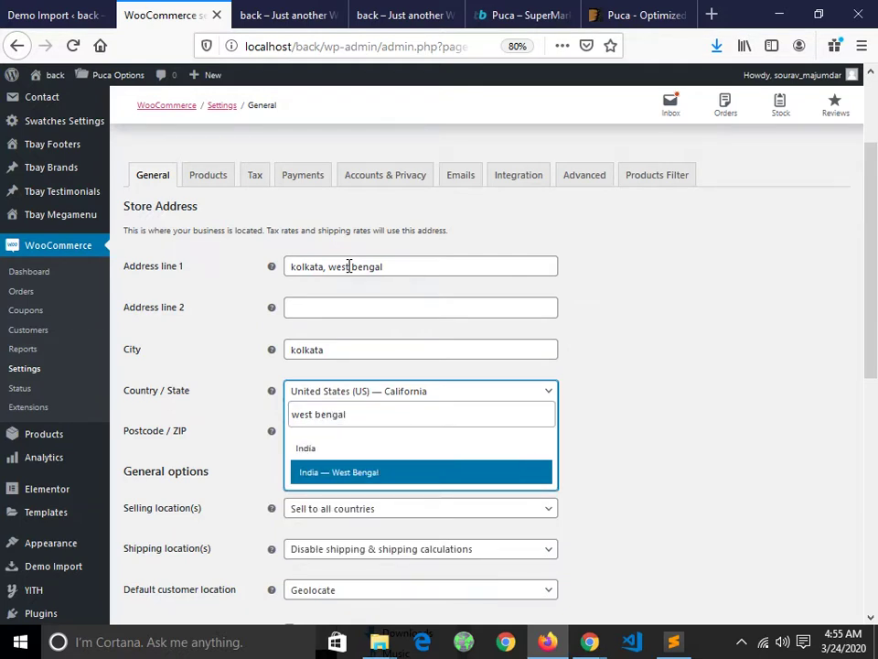
click(344, 472)
scroll(345, 429, down, 3)
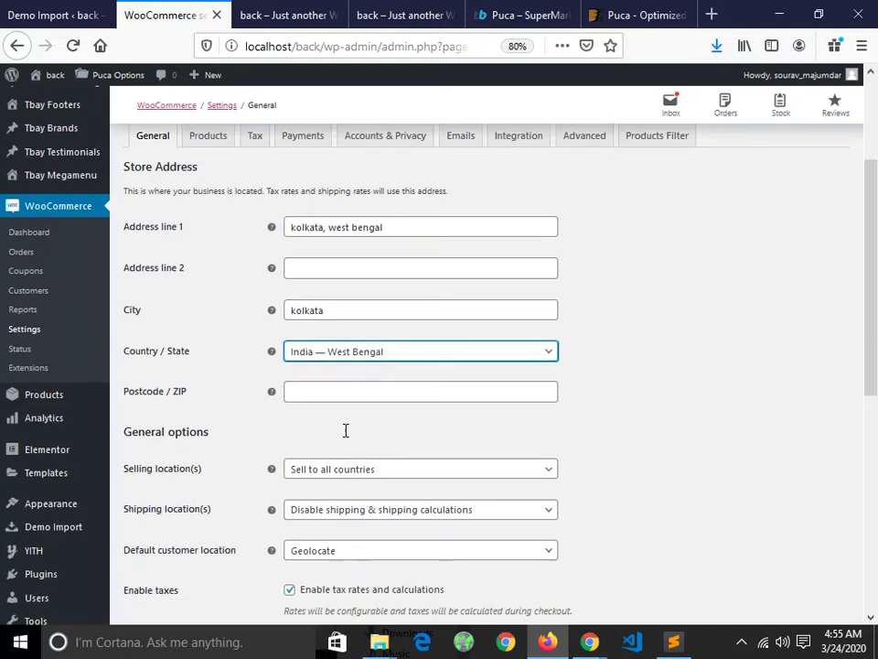
click(335, 286)
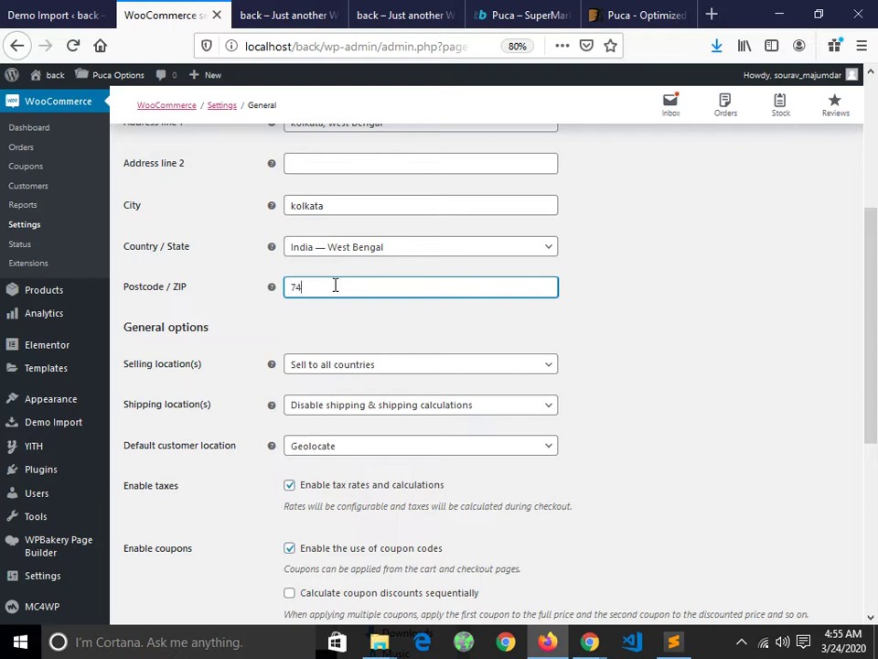
key(Tab)
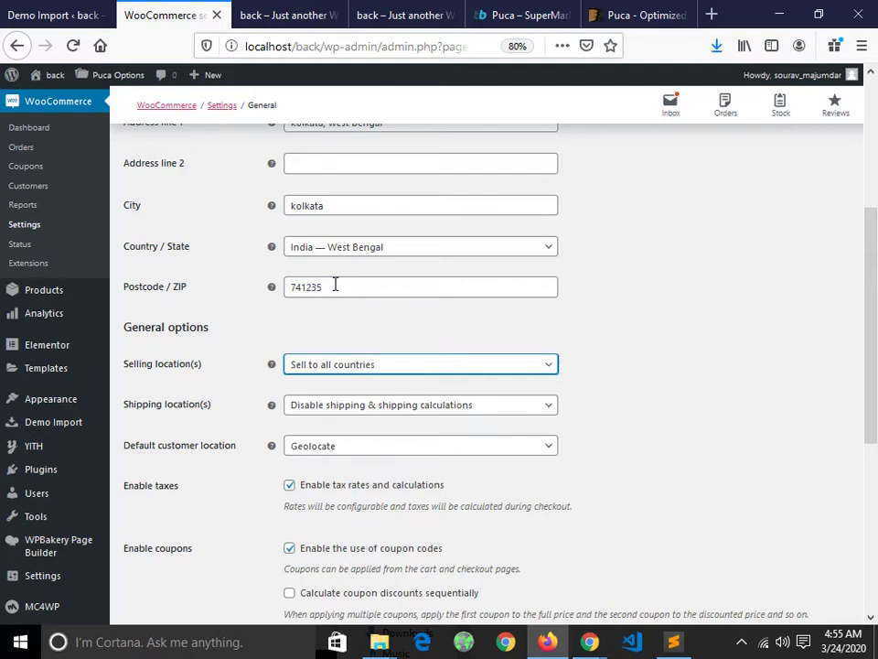
Step: Set the default customer location to Shop base address in the general options
scroll(345, 347, down, 3)
click(363, 302)
click(355, 306)
click(359, 311)
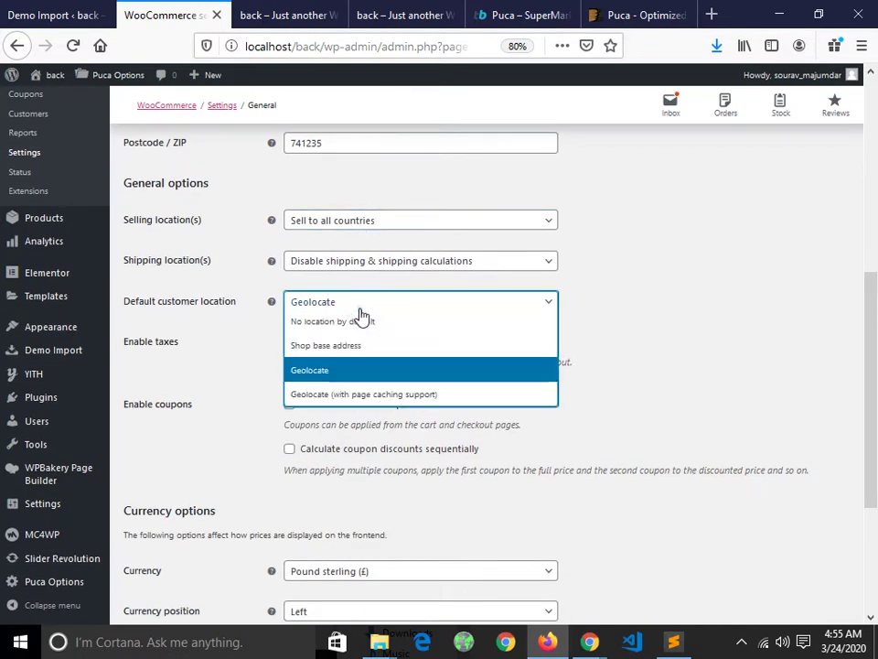
click(302, 350)
Step: Set the store currency to Indian rupee (₹) in the currency options
scroll(339, 320, down, 3)
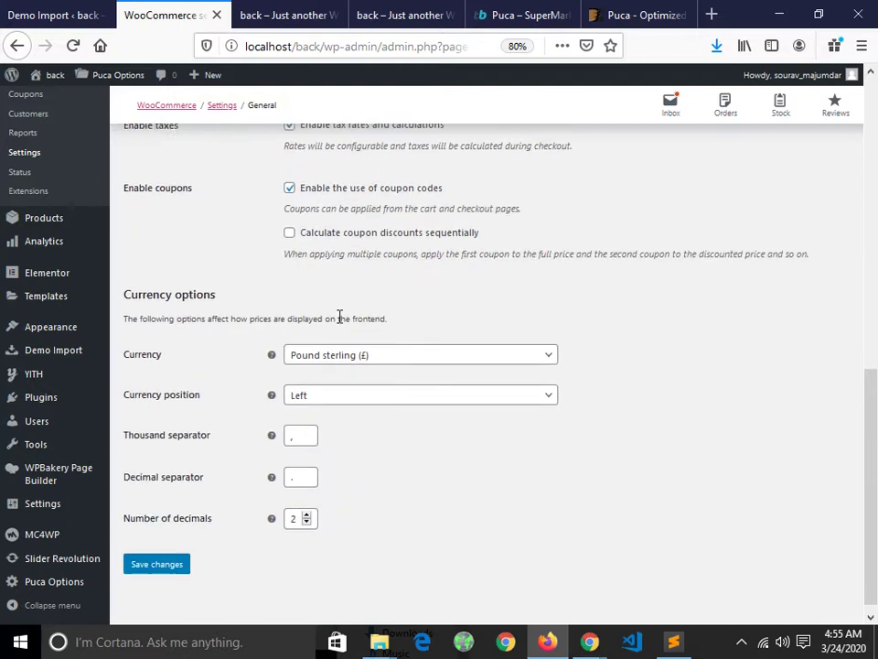
click(357, 346)
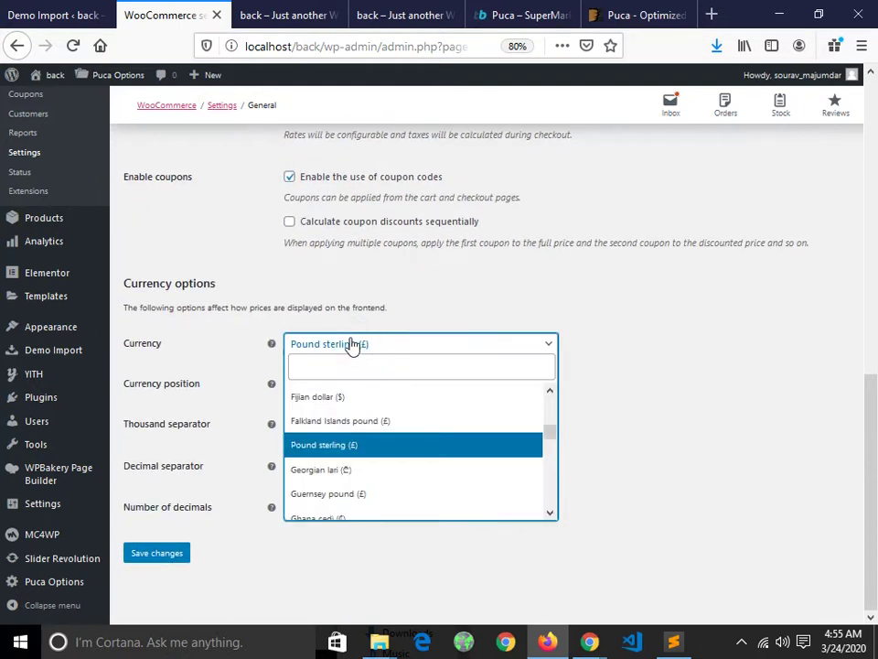
text(inr)
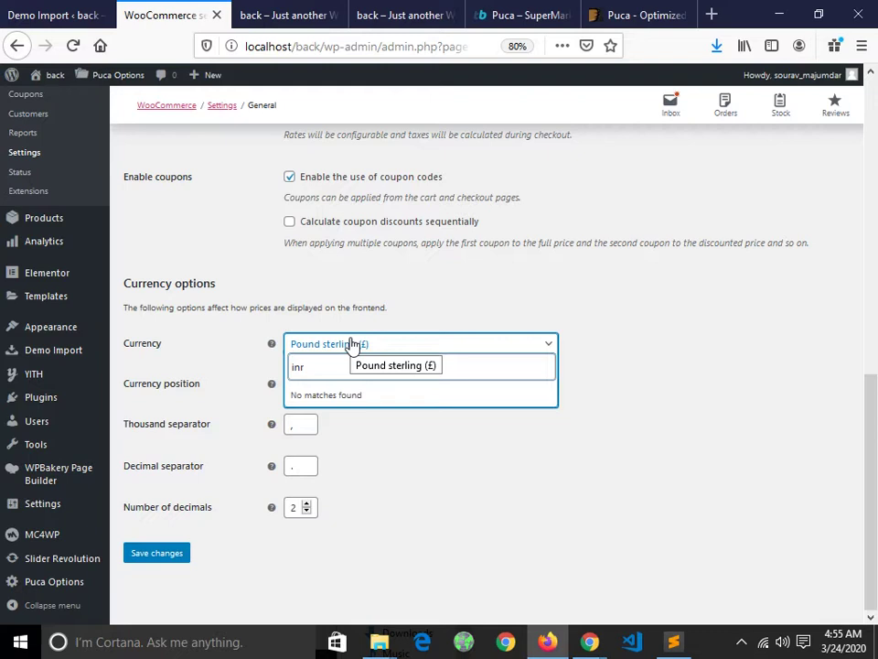
key(BackSpace)
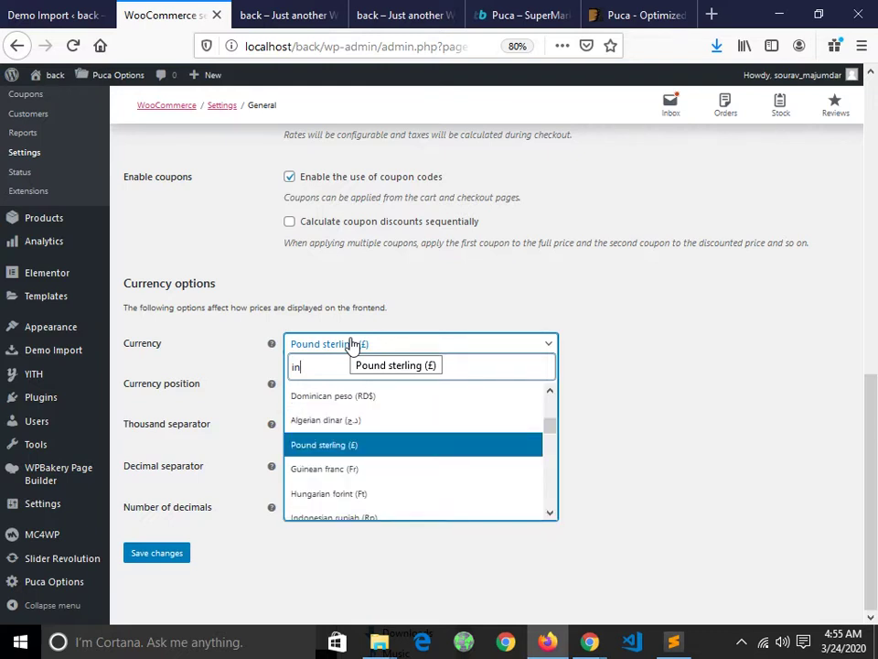
key(BackSpace)
key(BackSpace)
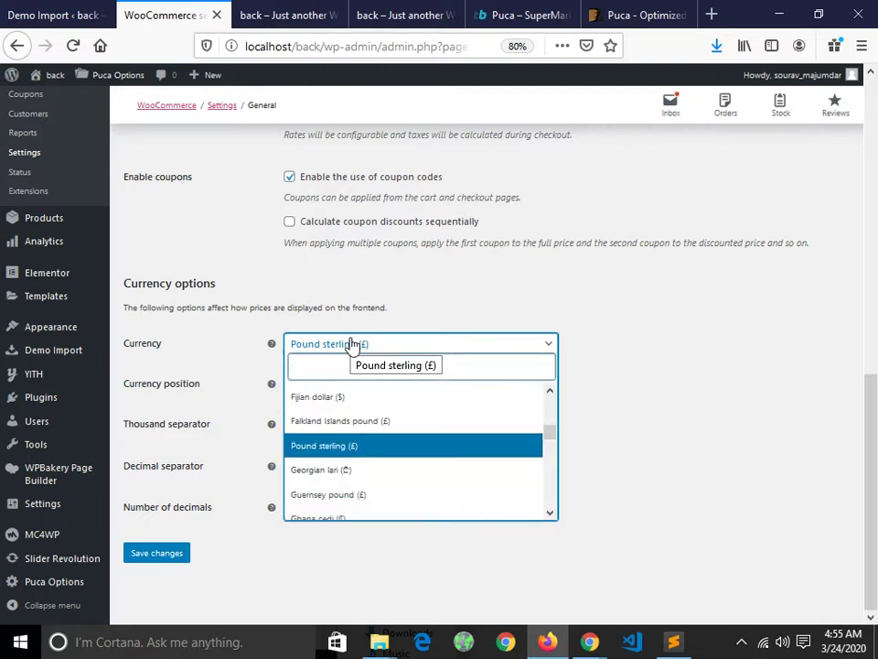
text(ru)
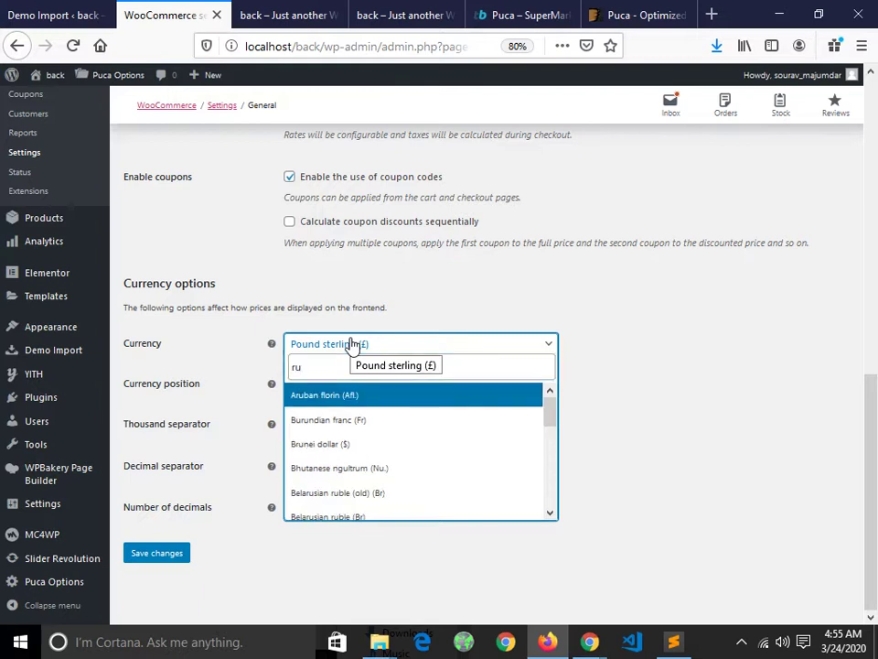
text(p)
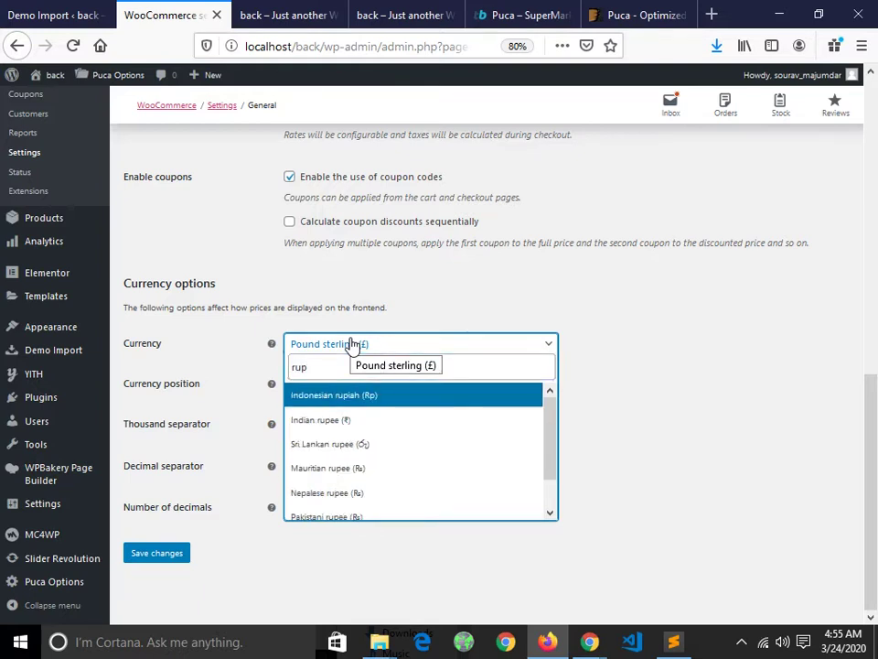
key(Down)
key(Return)
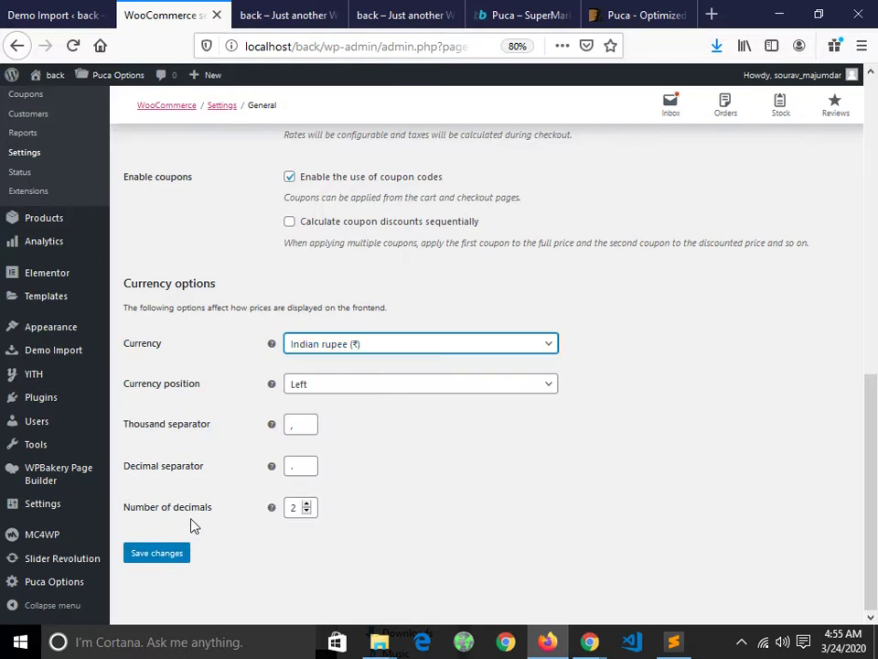
Step: Save the WooCommerce general settings and check the demo import's status while they are being saved
click(162, 553)
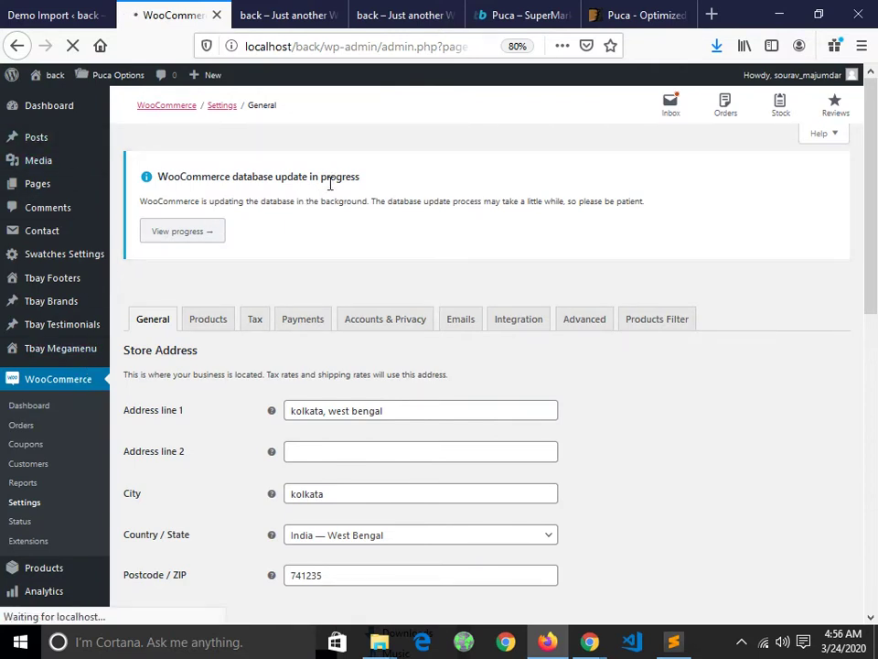
click(33, 18)
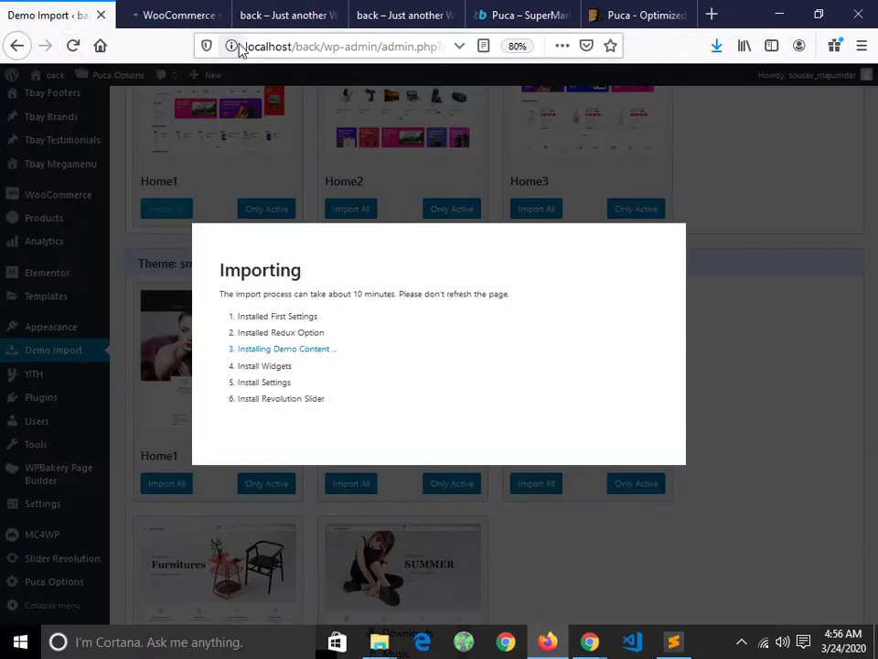
click(196, 24)
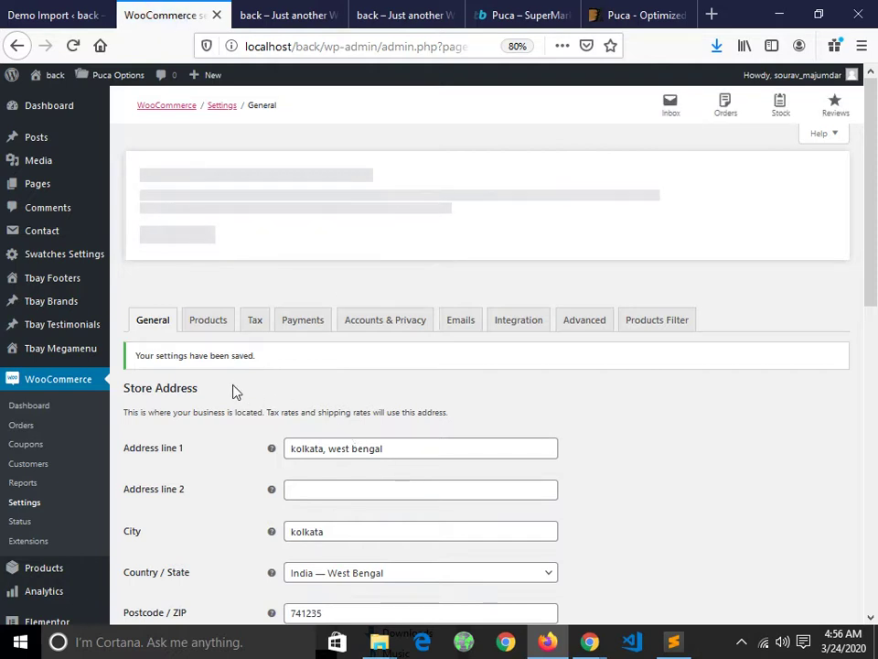
Step: Review the saved WooCommerce general settings and open the Puca theme's General options, checking the demo import while they load
scroll(293, 274, down, 2)
scroll(348, 320, up, 2)
scroll(258, 216, down, 4)
scroll(55, 280, down, 4)
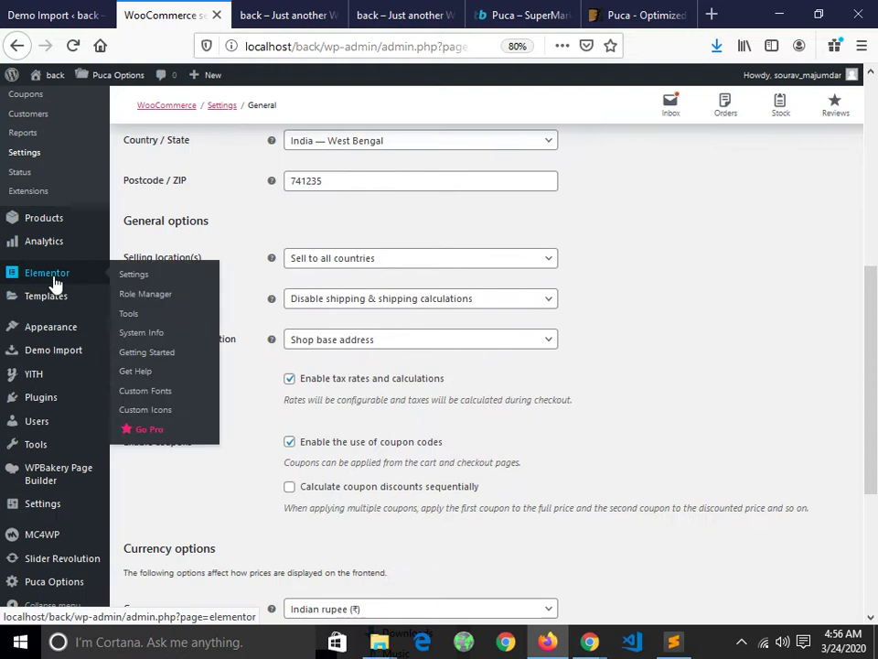
scroll(55, 283, up, 8)
mouse_move(119, 80)
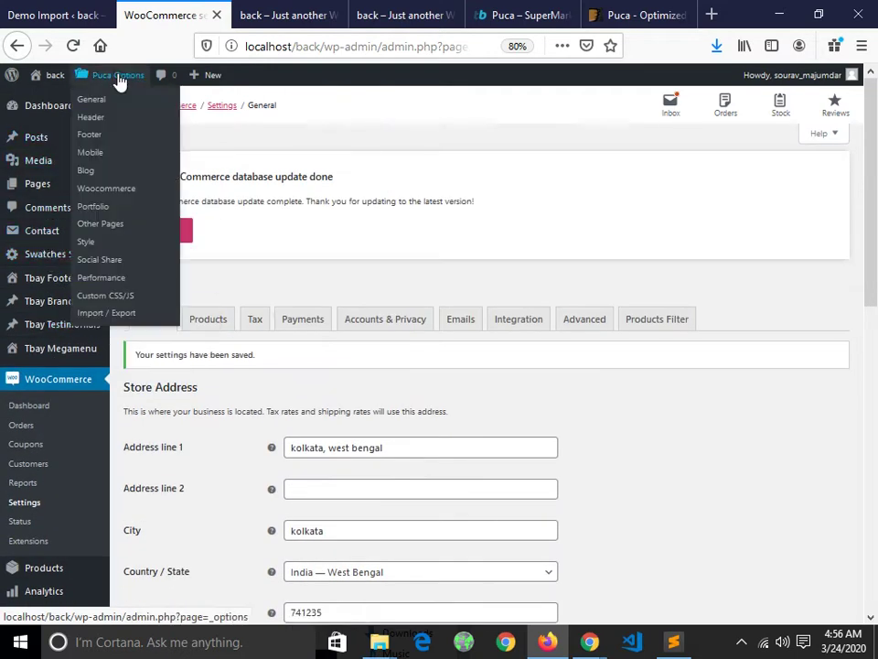
click(90, 100)
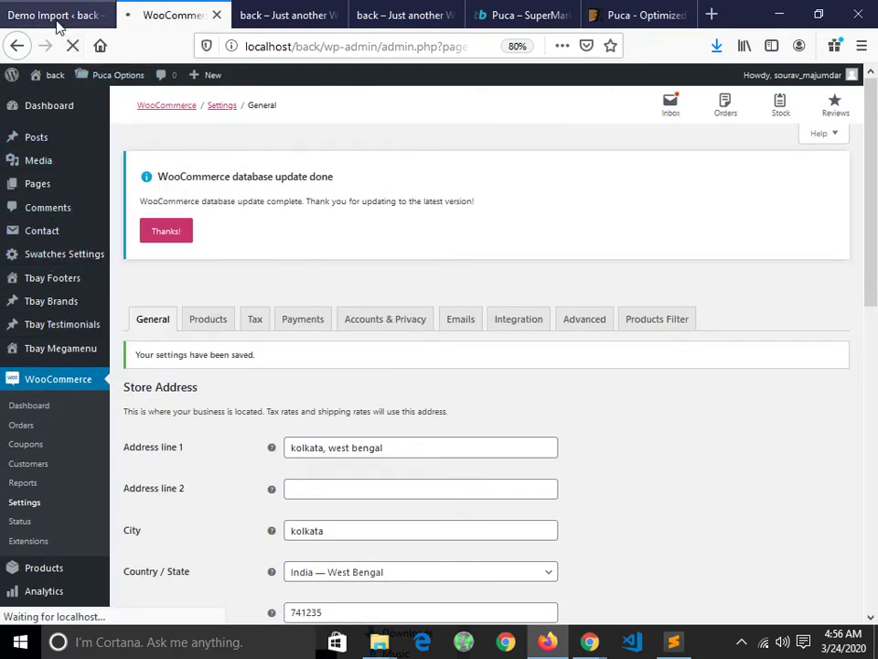
click(58, 25)
click(143, 20)
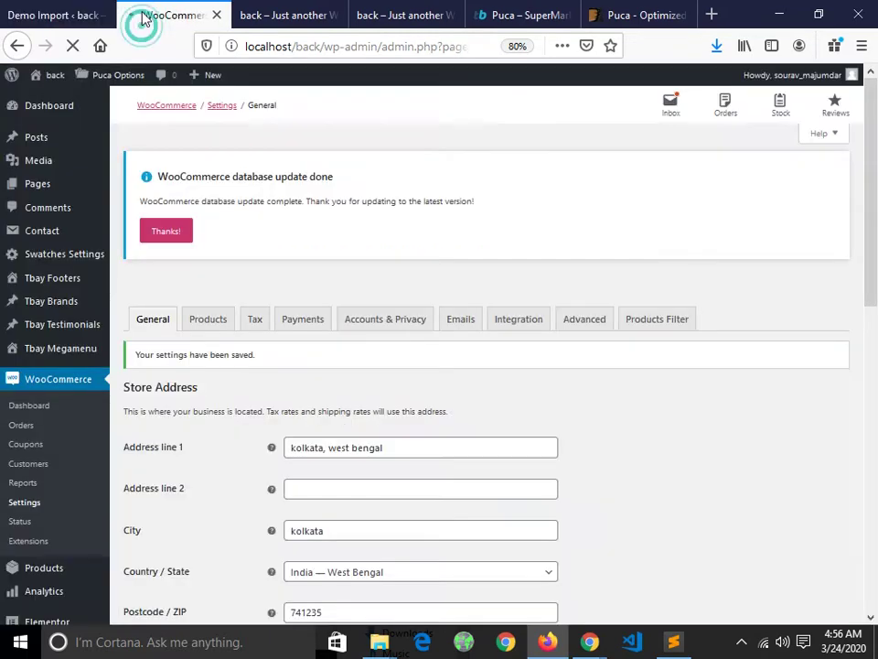
Step: Reload the storefront home page and inspect its slider, product prices and Recent News section
click(257, 16)
click(60, 46)
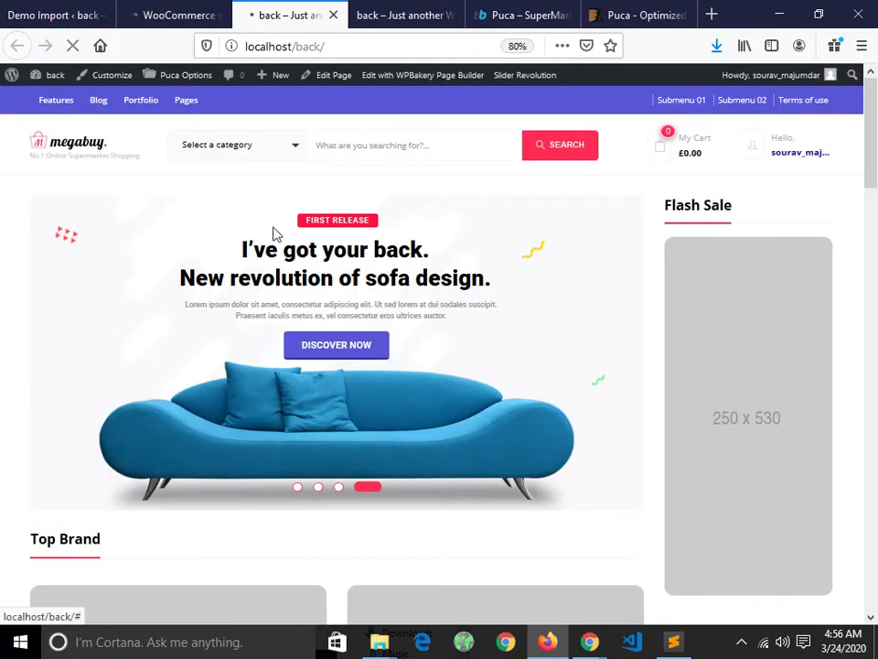
scroll(277, 233, down, 15)
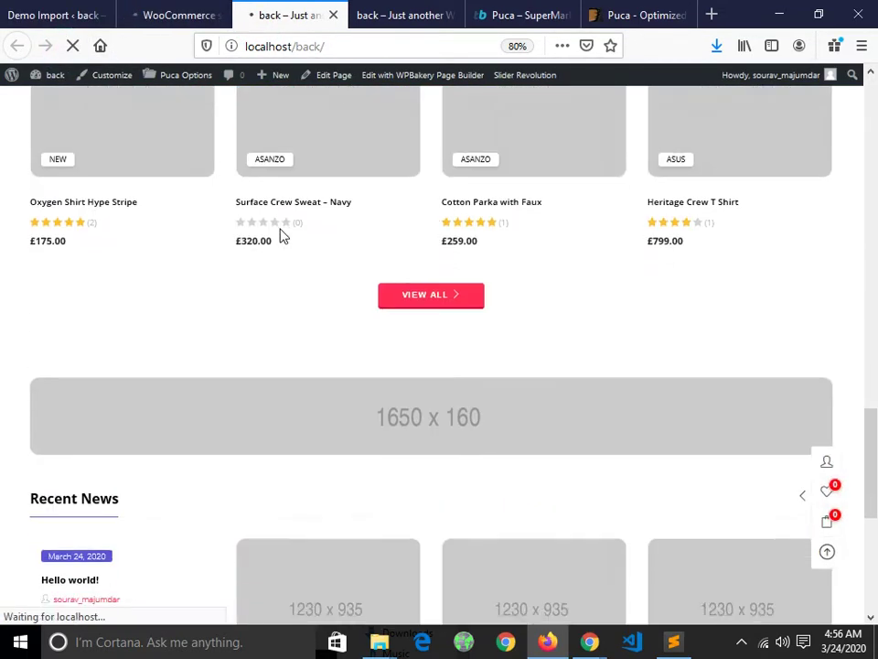
scroll(282, 236, down, 5)
scroll(286, 239, up, 3)
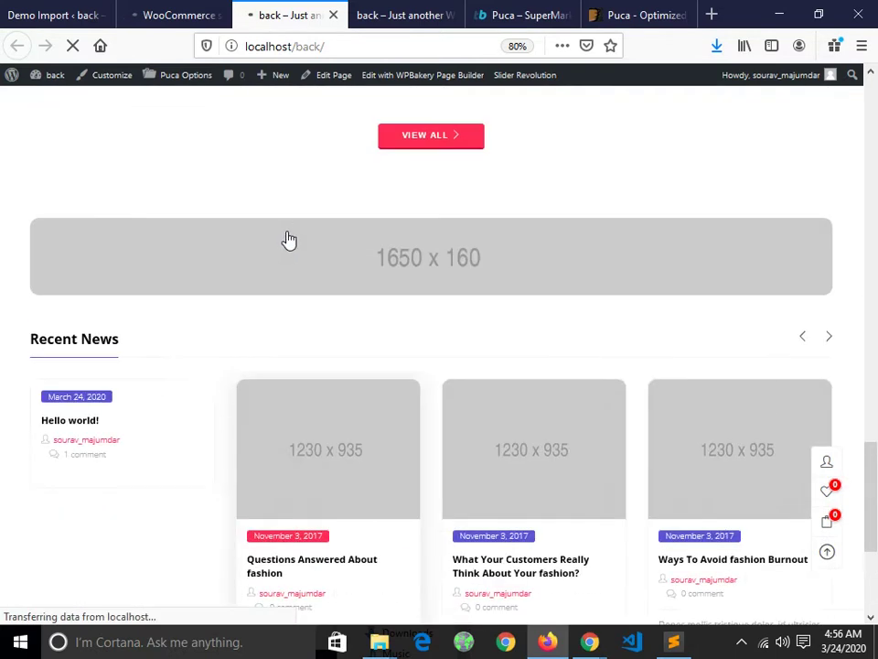
scroll(289, 240, up, 8)
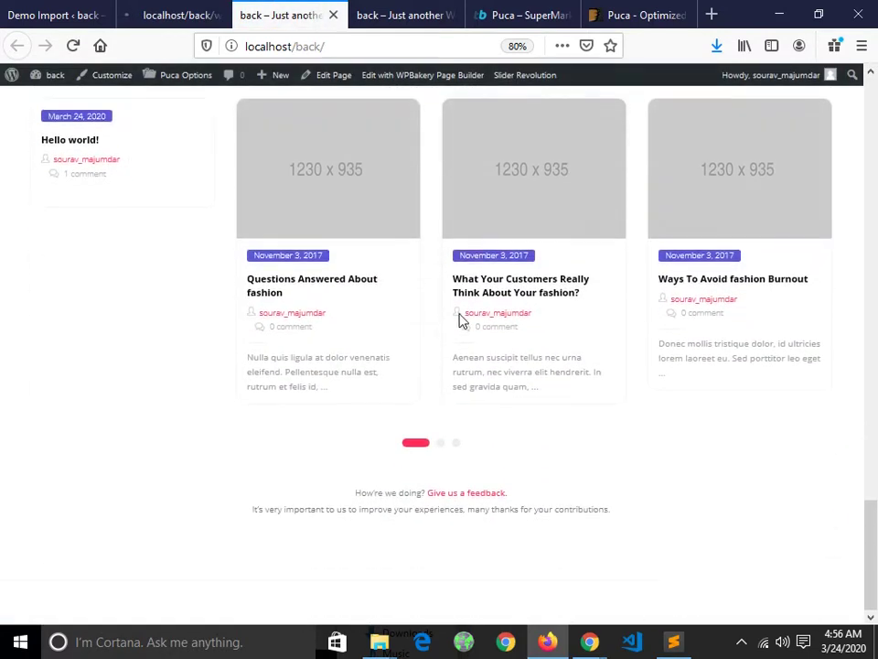
scroll(466, 331, up, 10)
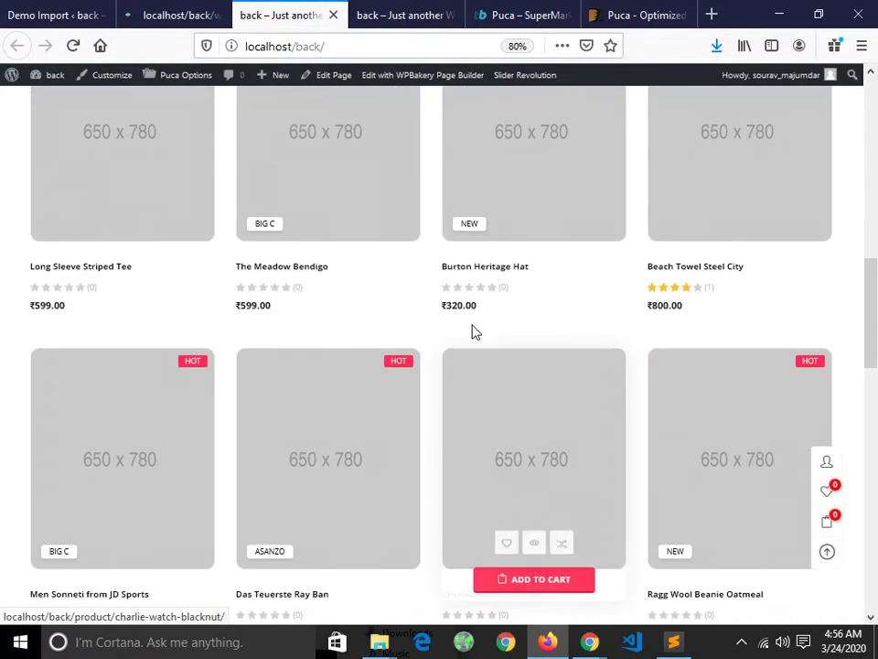
scroll(466, 330, up, 15)
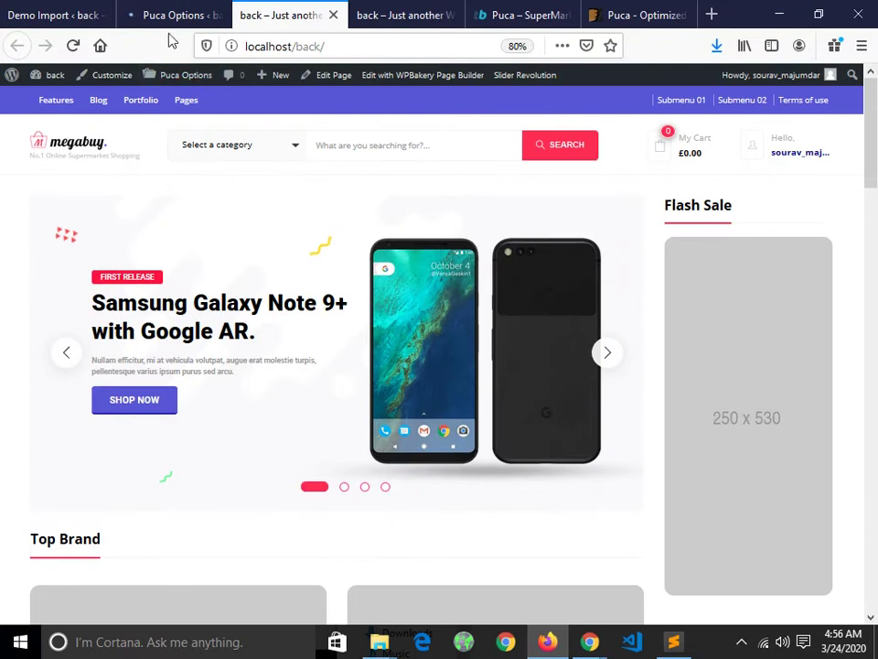
Step: Examine the General theme options, covering the activated skin, preloader choices, preloader image, image size and lazy-load settings
click(170, 18)
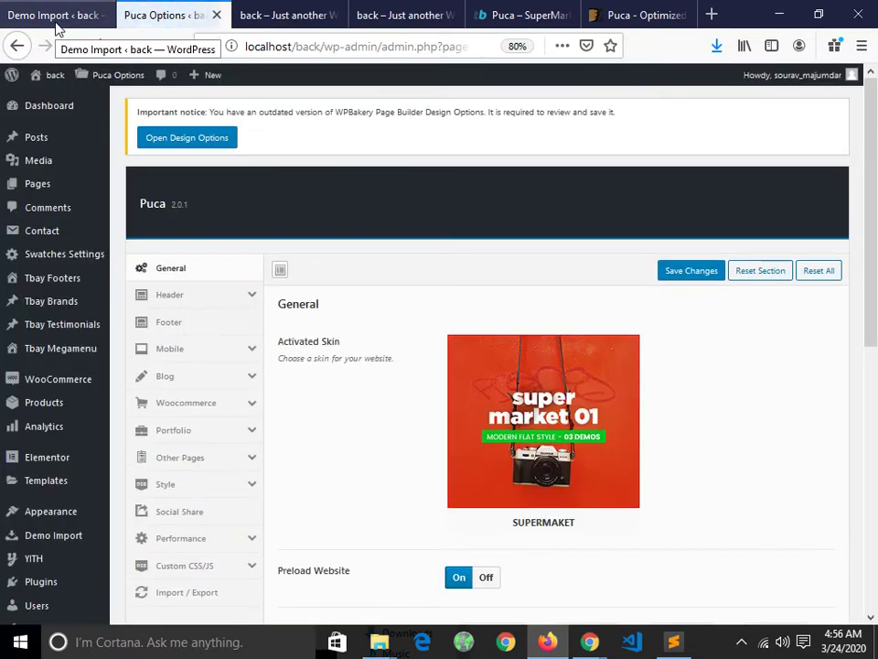
click(275, 18)
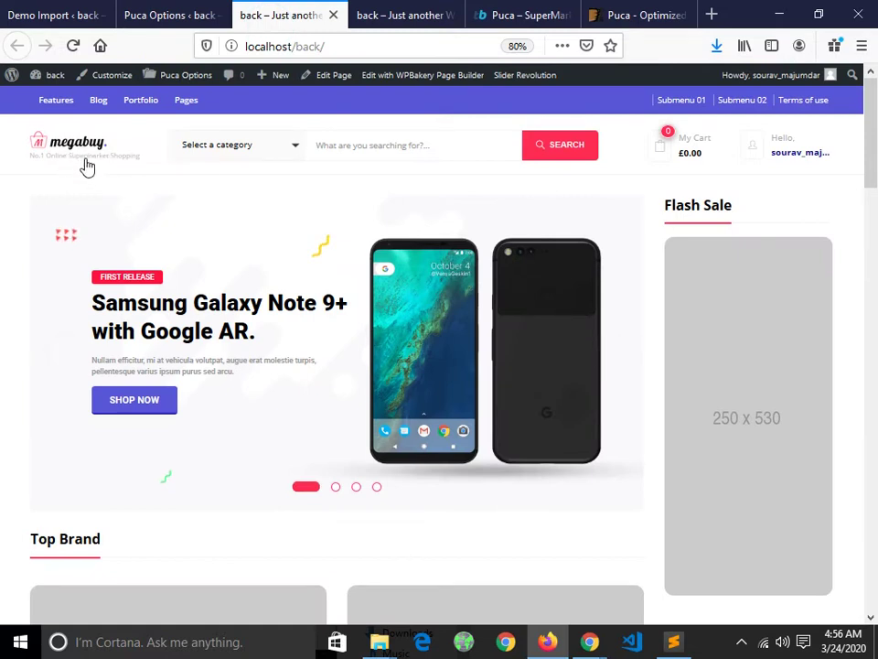
click(154, 16)
scroll(437, 309, down, 5)
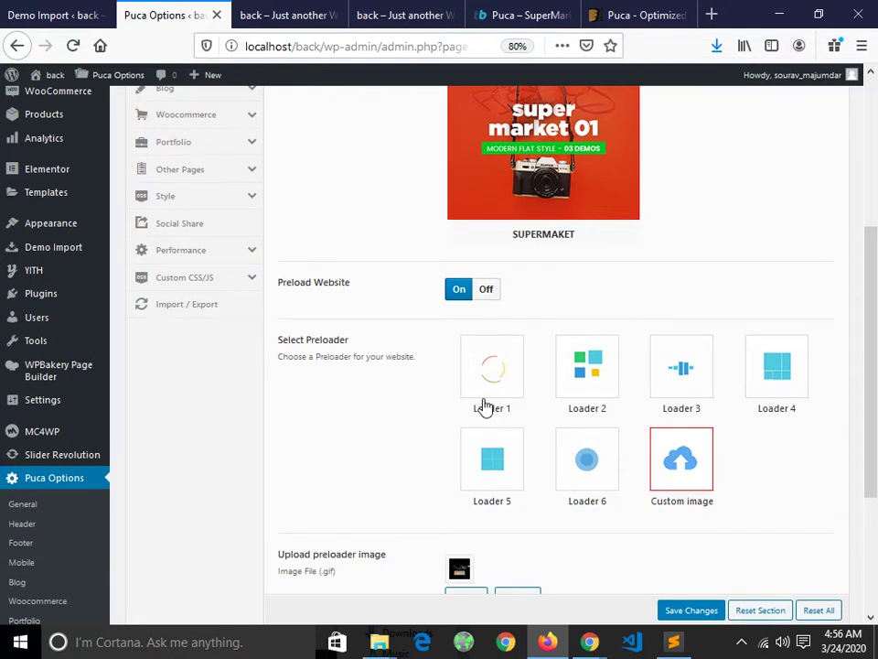
scroll(485, 403, up, 4)
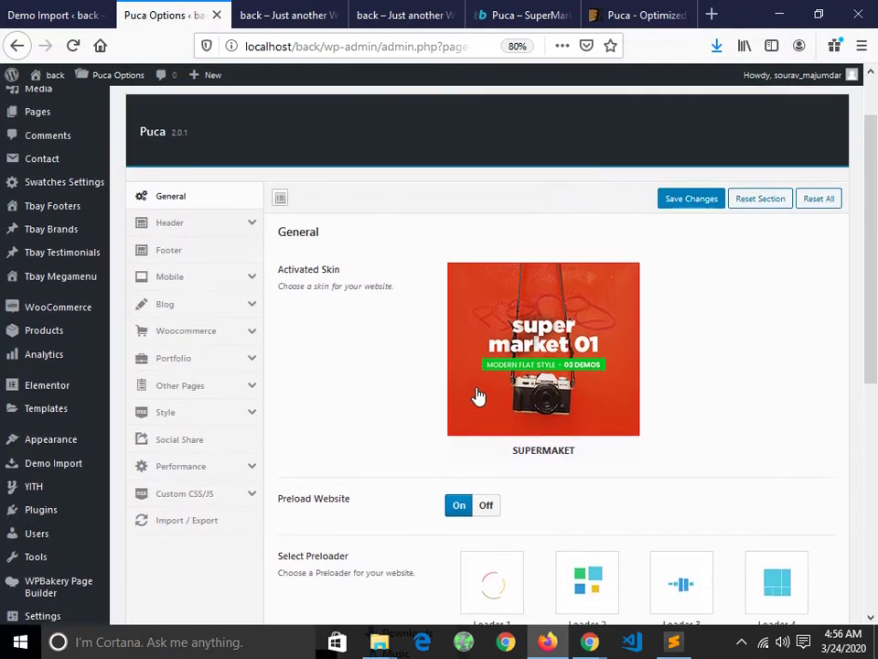
scroll(347, 458, down, 8)
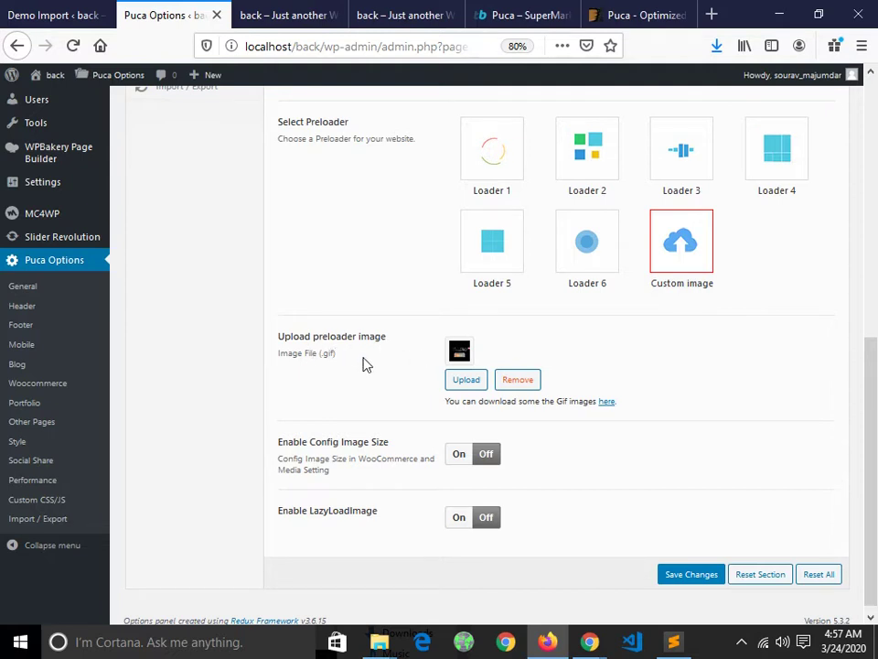
scroll(389, 375, down, 1)
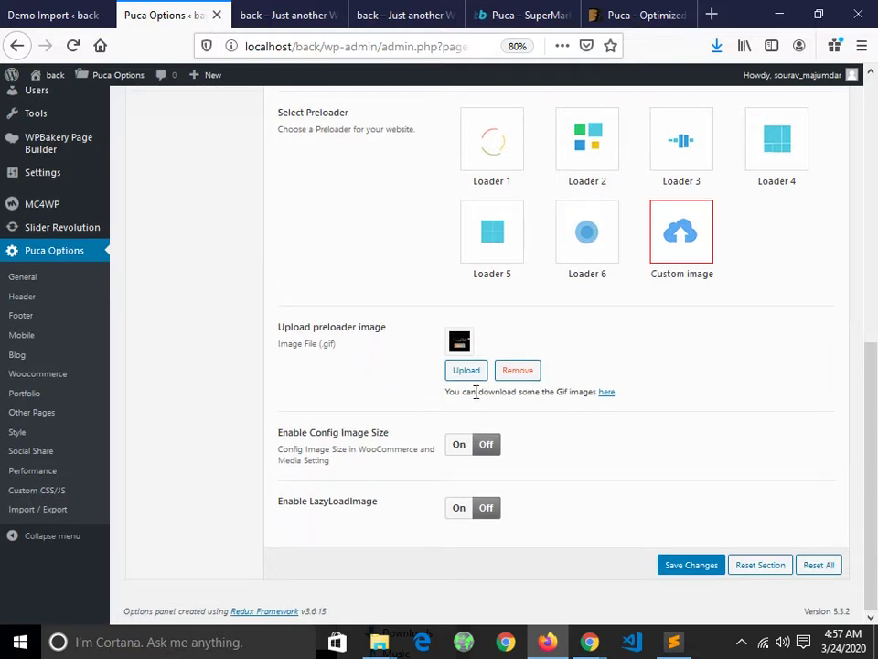
scroll(472, 392, up, 10)
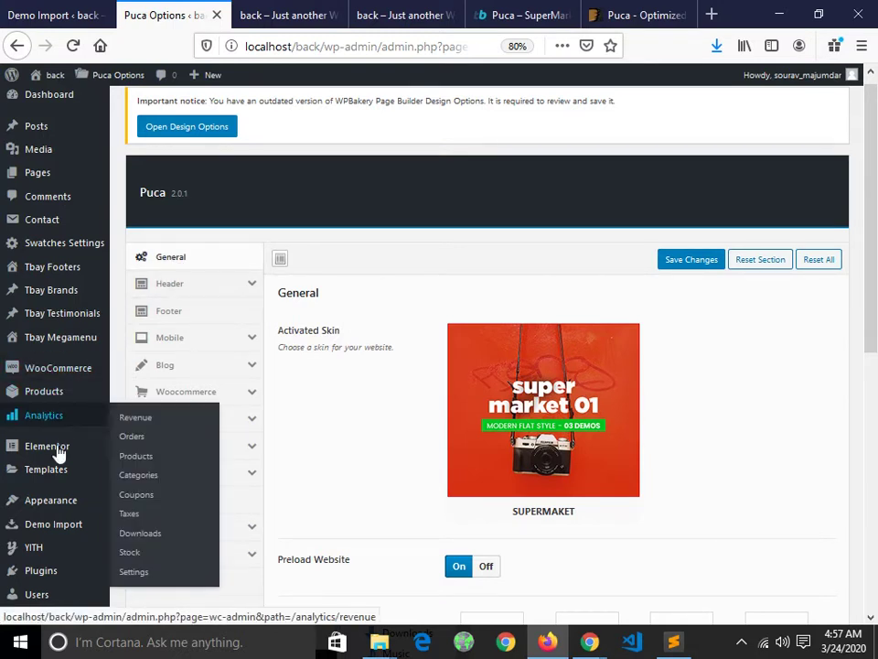
mouse_move(59, 369)
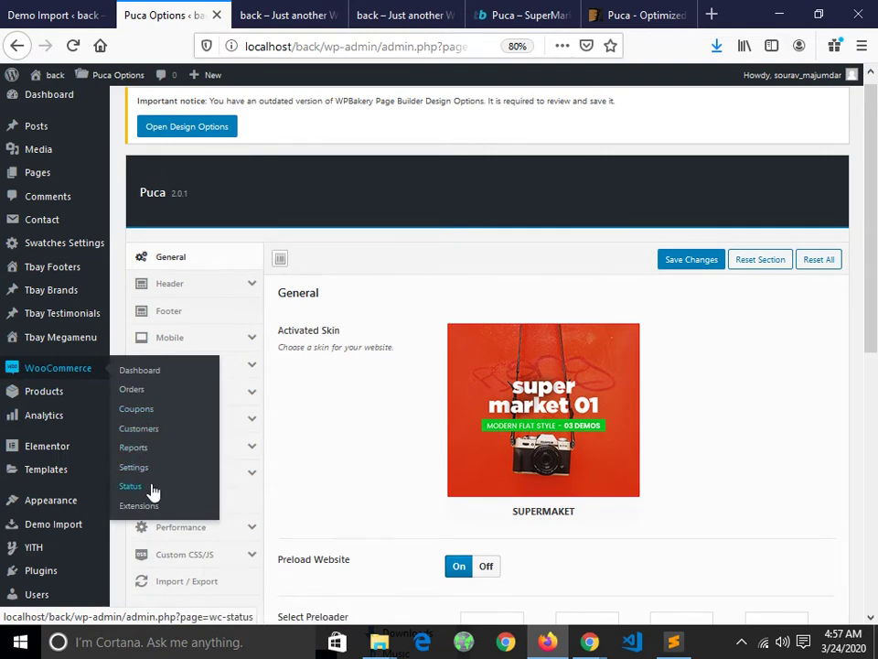
click(151, 429)
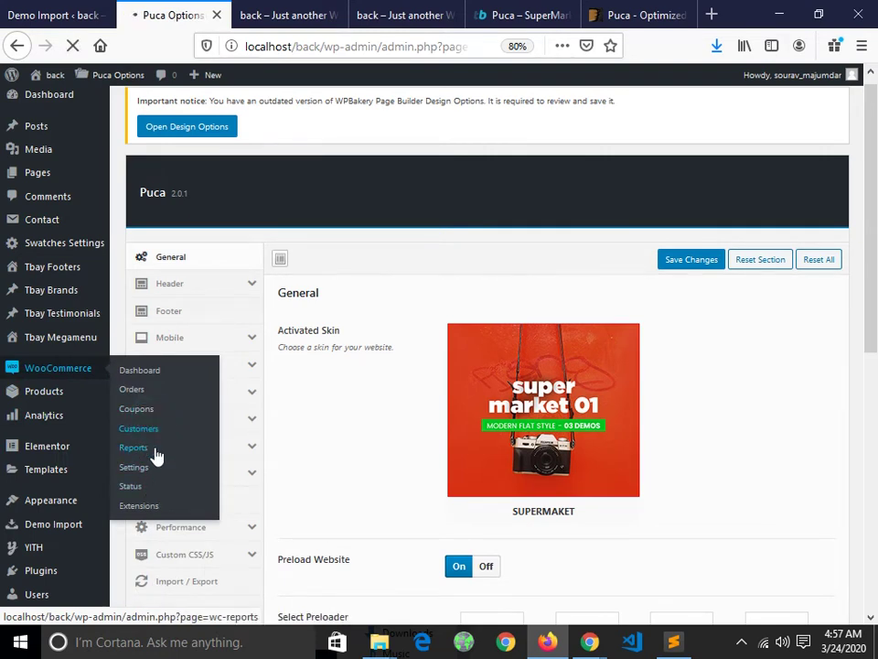
click(51, 15)
click(174, 13)
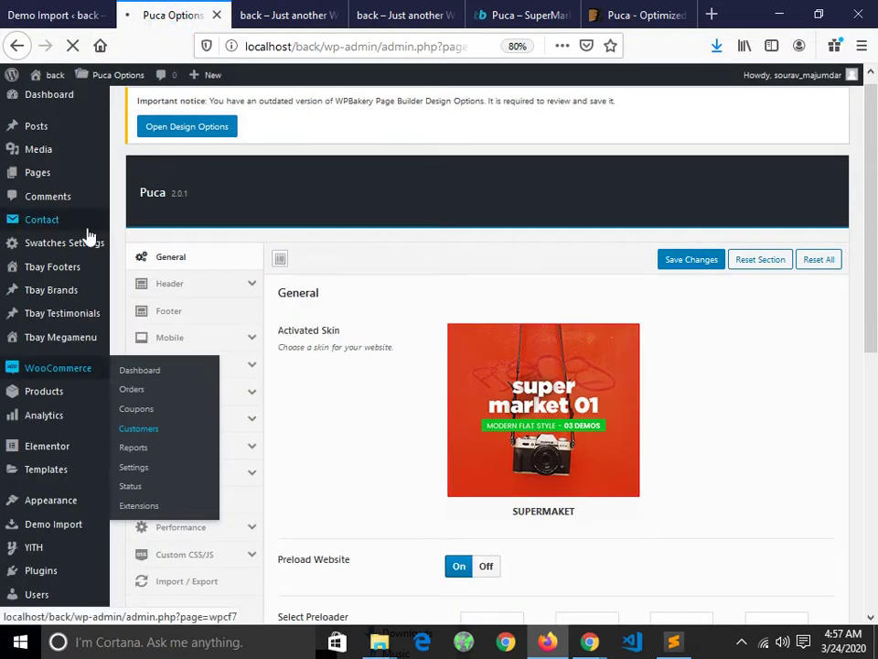
mouse_move(86, 229)
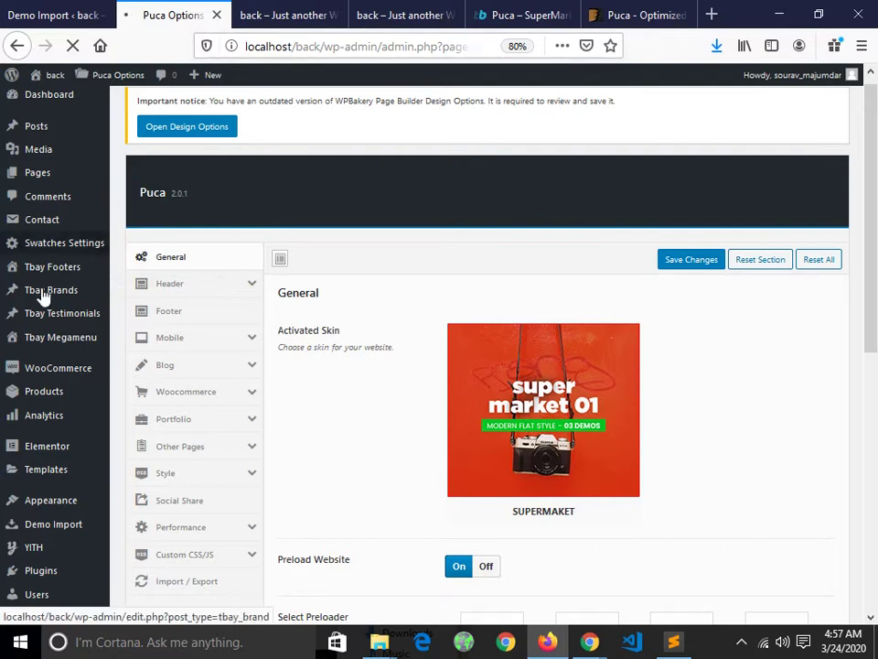
click(72, 46)
Step: Open the site's Widgets management page
scroll(61, 304, down, 5)
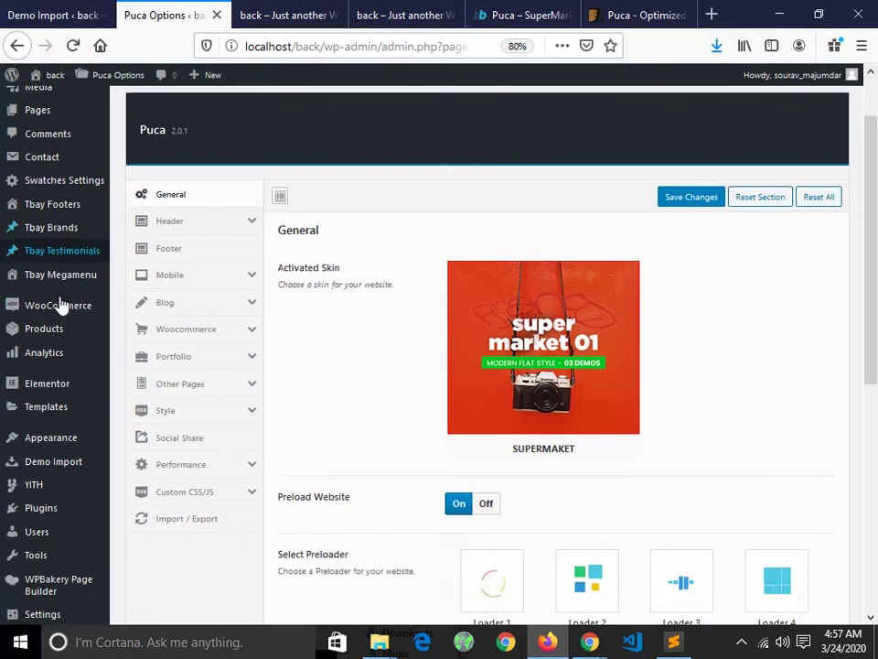
mouse_move(36, 286)
click(146, 325)
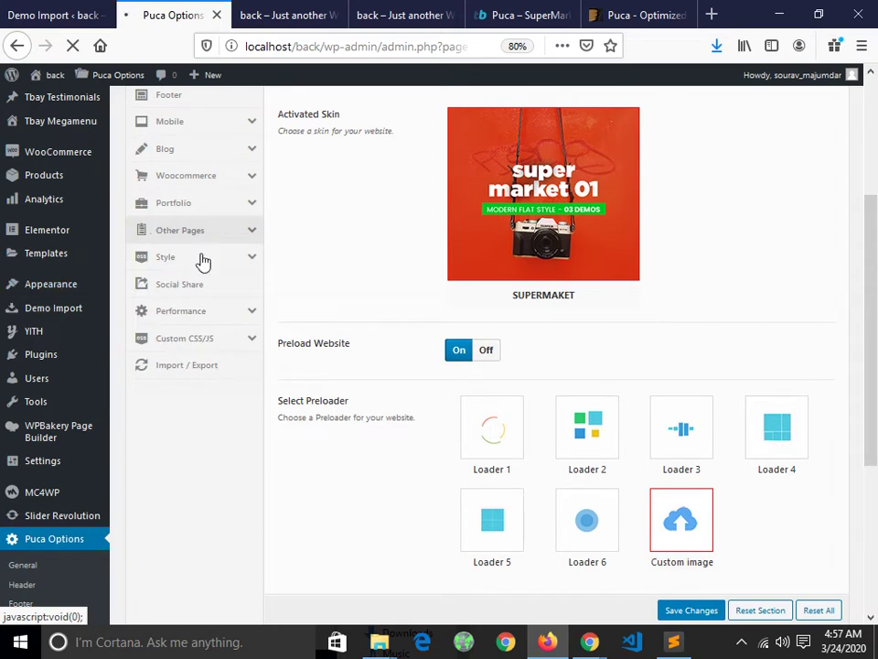
scroll(558, 362, down, 5)
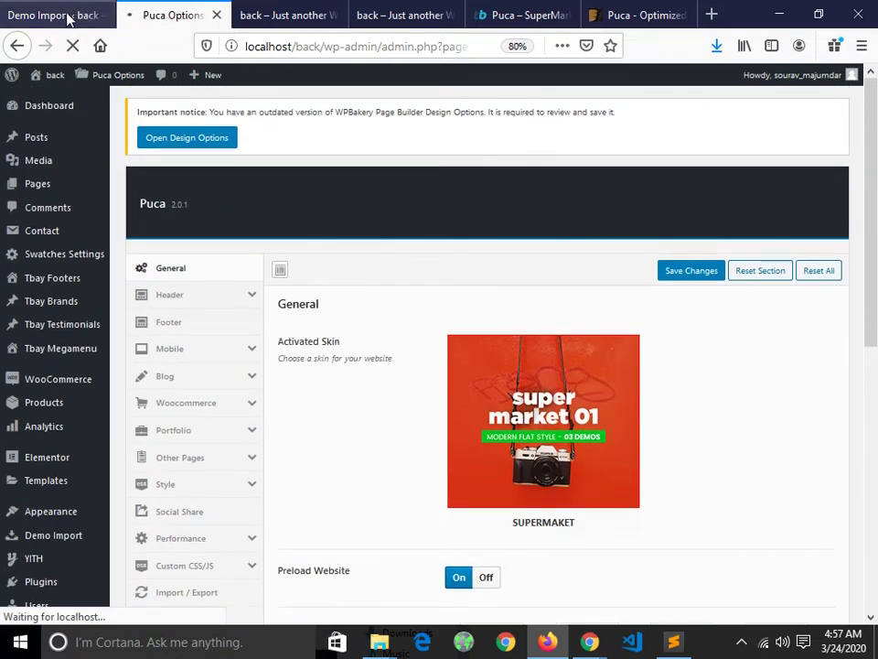
Step: Check the demo import's progress while the Widgets page loads, reload the Demo Import page and return to the widgets
click(69, 18)
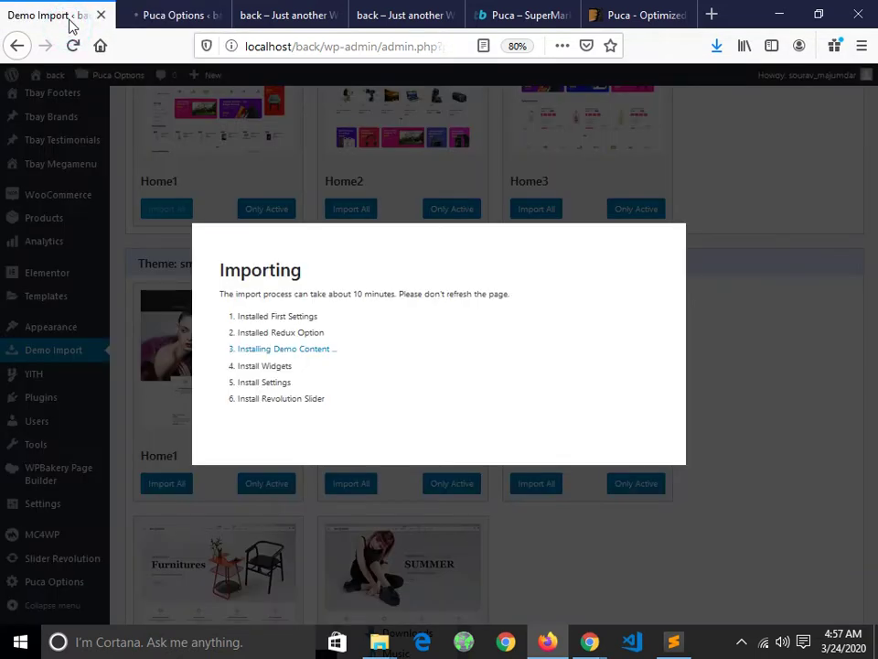
click(178, 16)
scroll(274, 286, down, 5)
scroll(286, 285, down, 3)
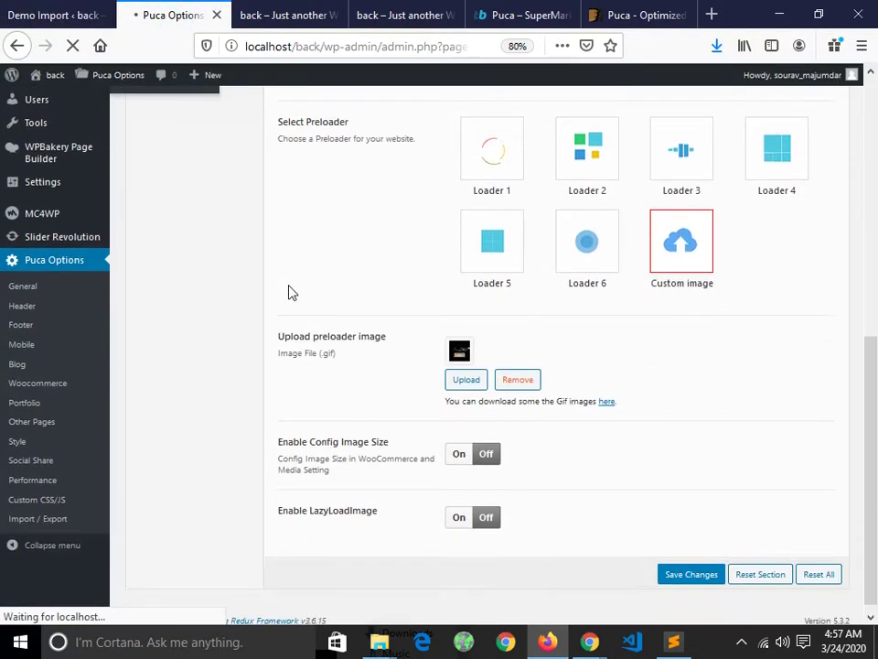
click(68, 19)
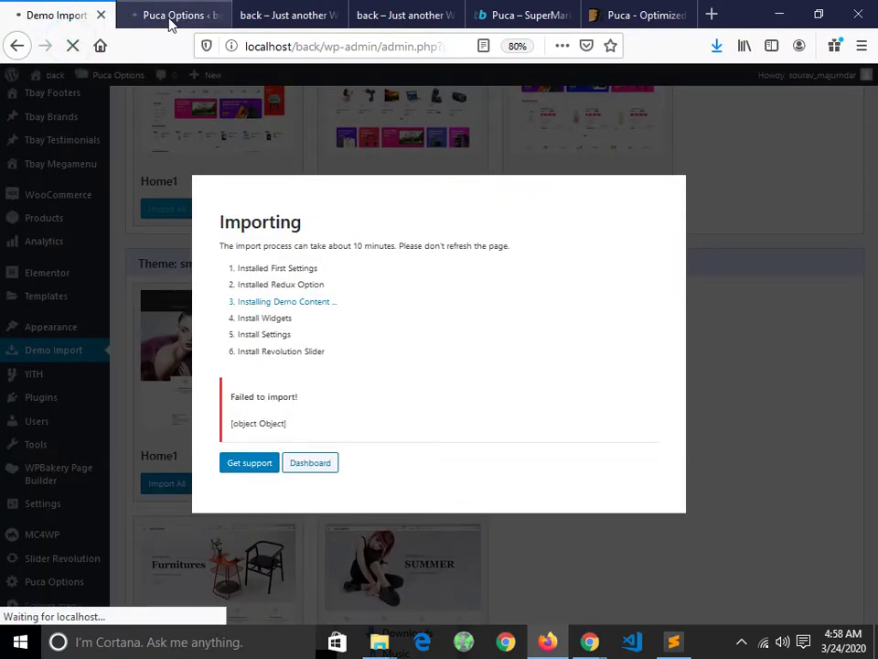
click(170, 20)
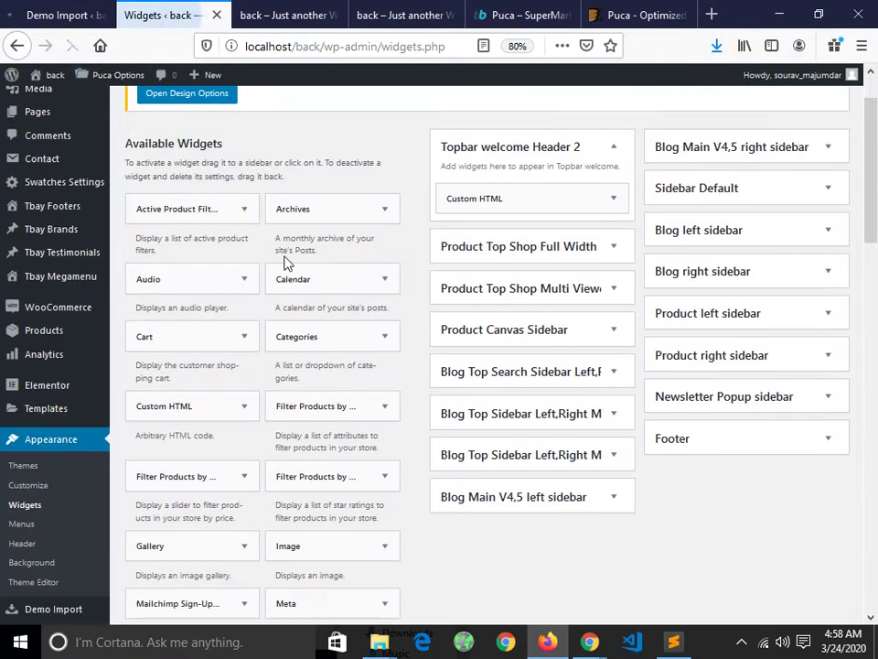
Step: Look through the available widgets and sidebar areas, and open widget management with live preview
scroll(170, 275, down, 7)
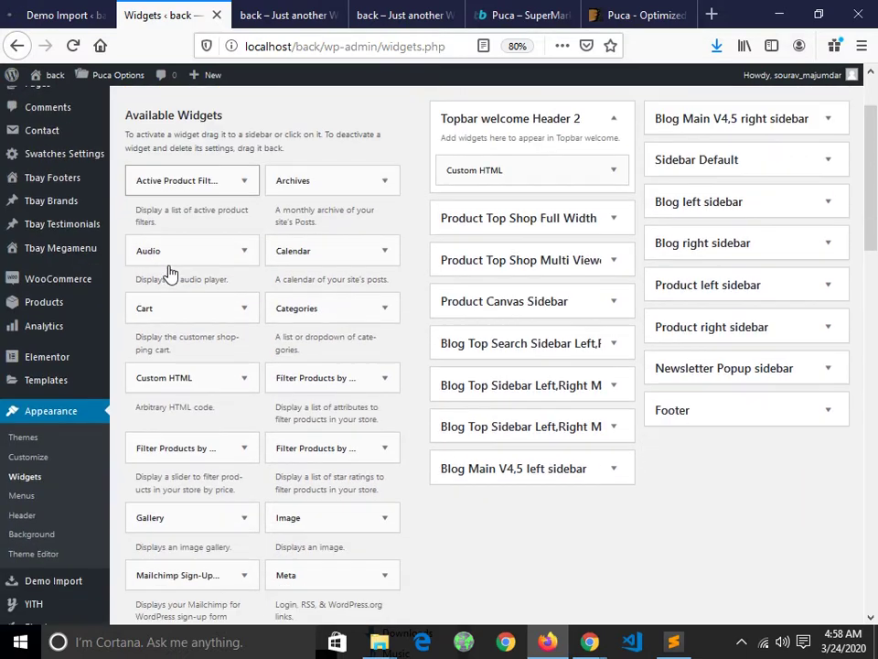
scroll(311, 290, down, 10)
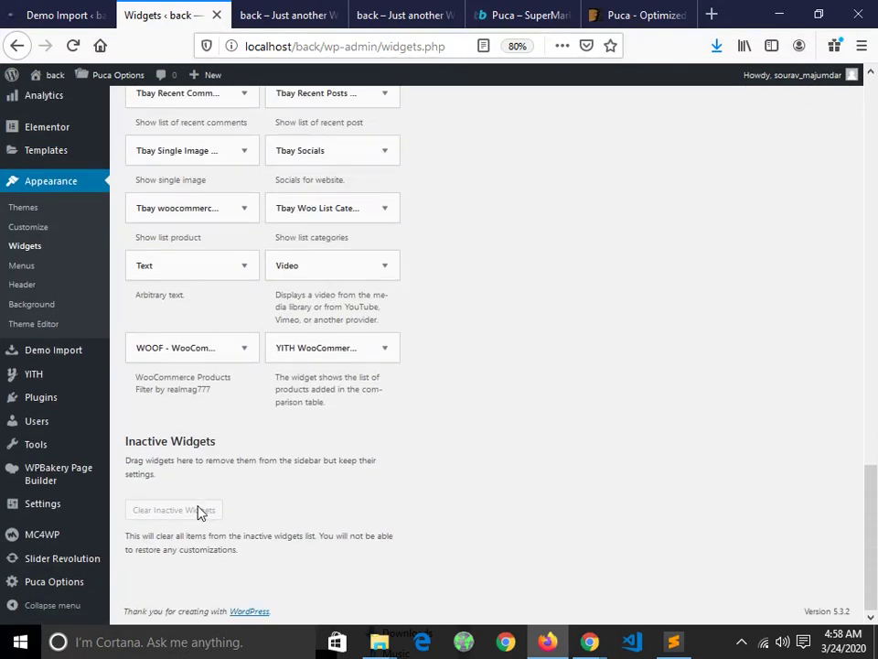
scroll(443, 384, up, 17)
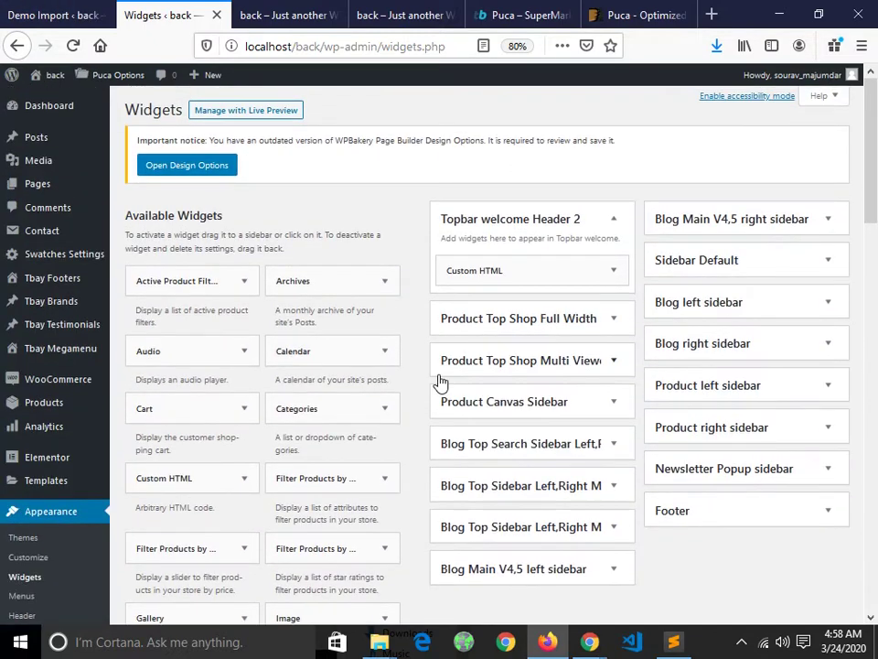
click(237, 112)
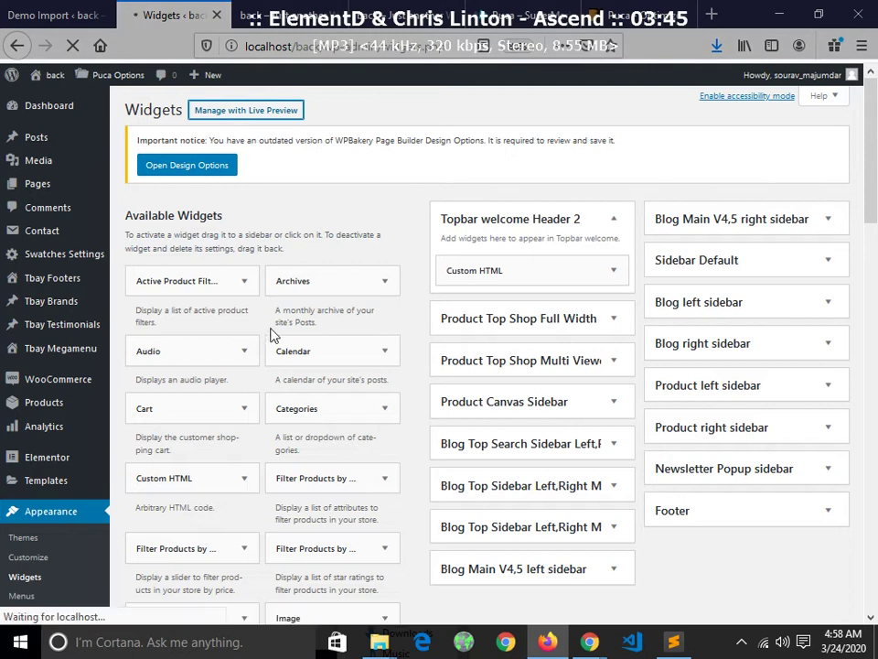
Step: Look over the importable home page layouts on the Demo Import page while the Customizer loads
click(84, 13)
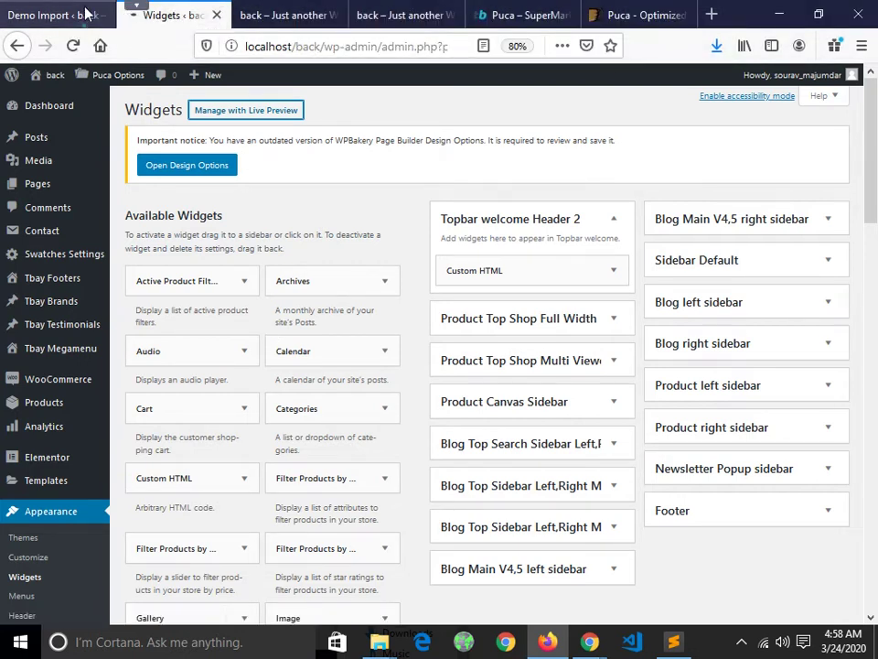
scroll(283, 172, up, 5)
scroll(288, 183, up, 15)
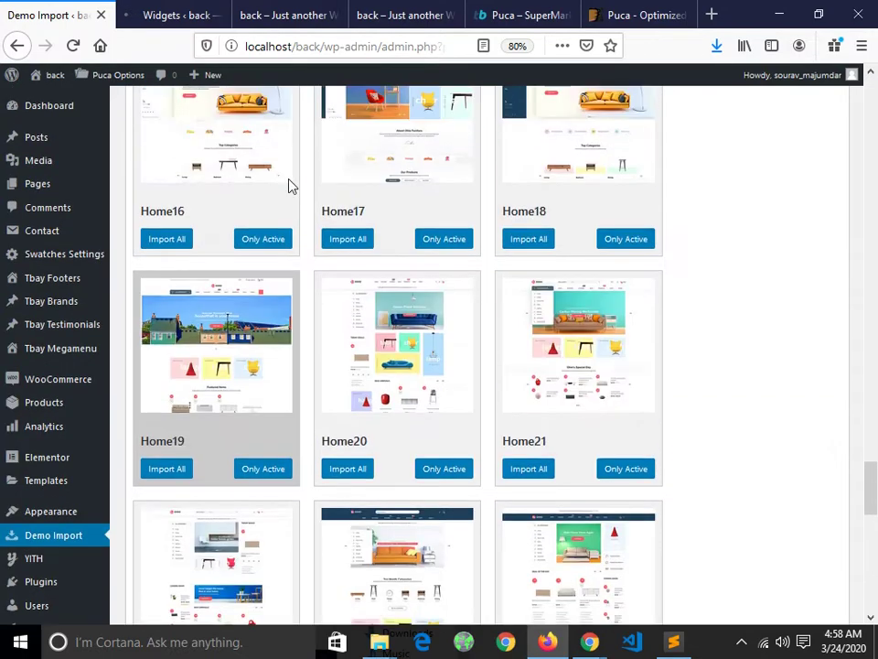
mouse_move(58, 112)
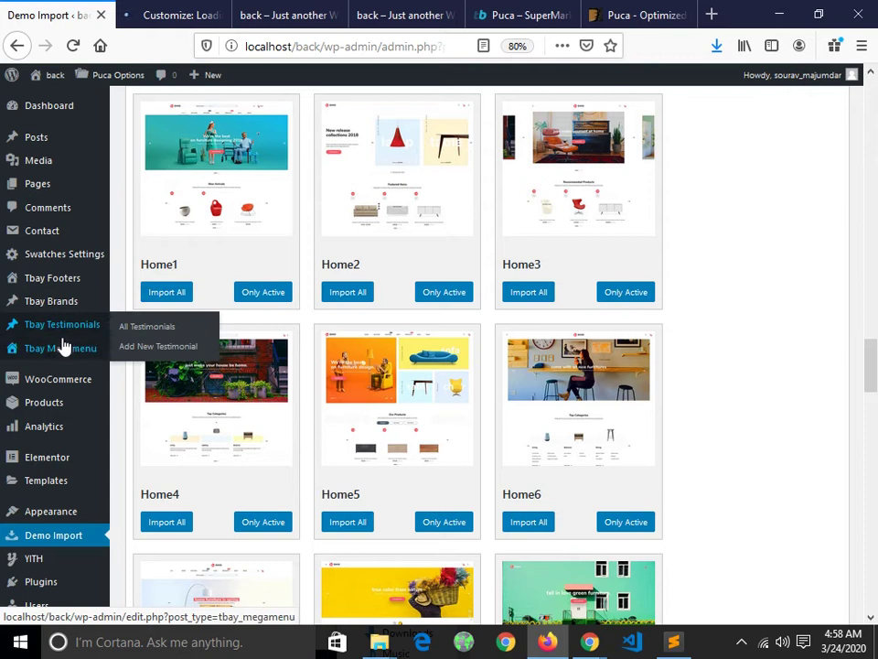
mouse_move(64, 385)
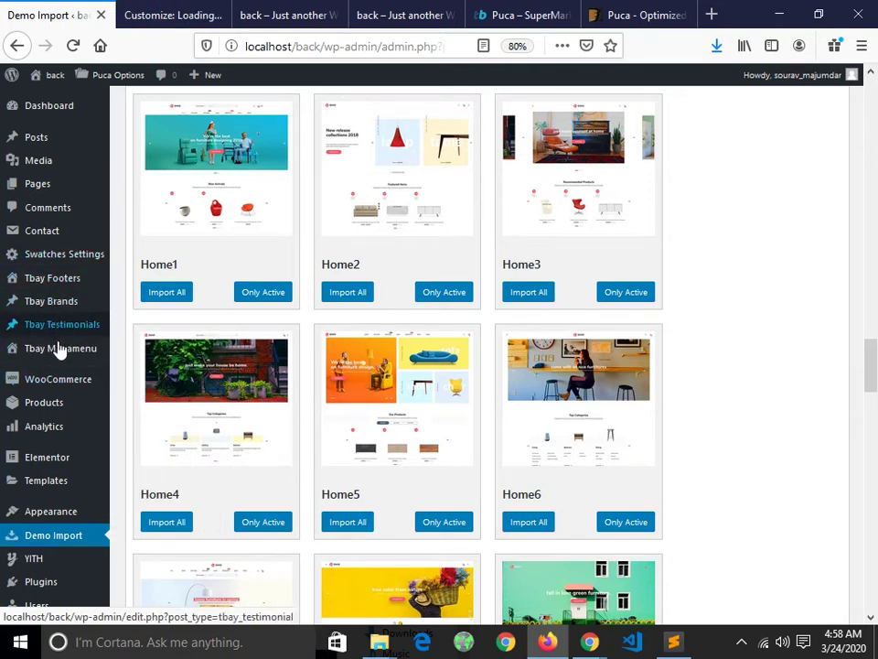
Step: Open the Customizer's General section and look through its skin, preloader, image size and lazy-load settings
click(137, 15)
click(99, 228)
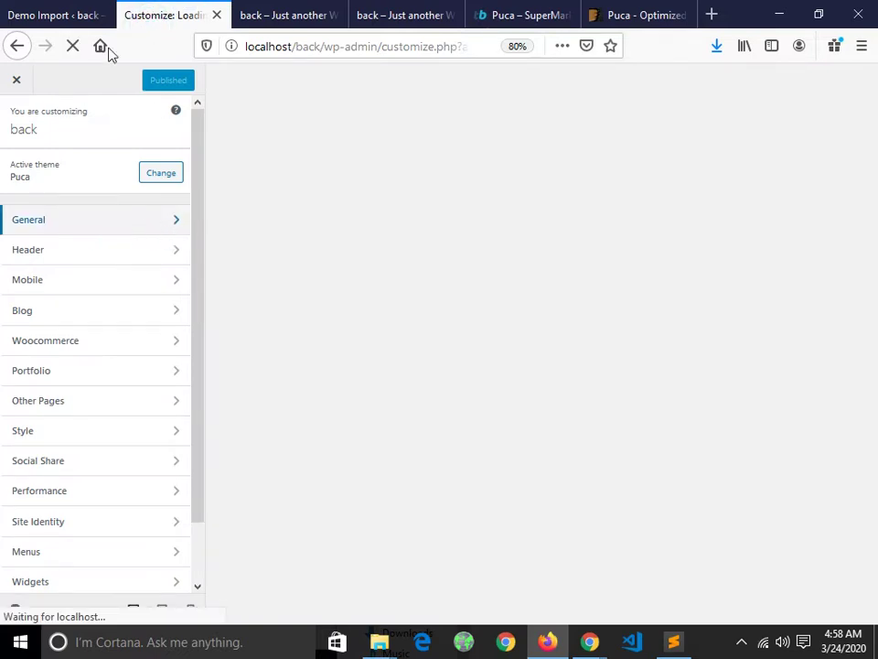
click(65, 20)
scroll(82, 243, down, 5)
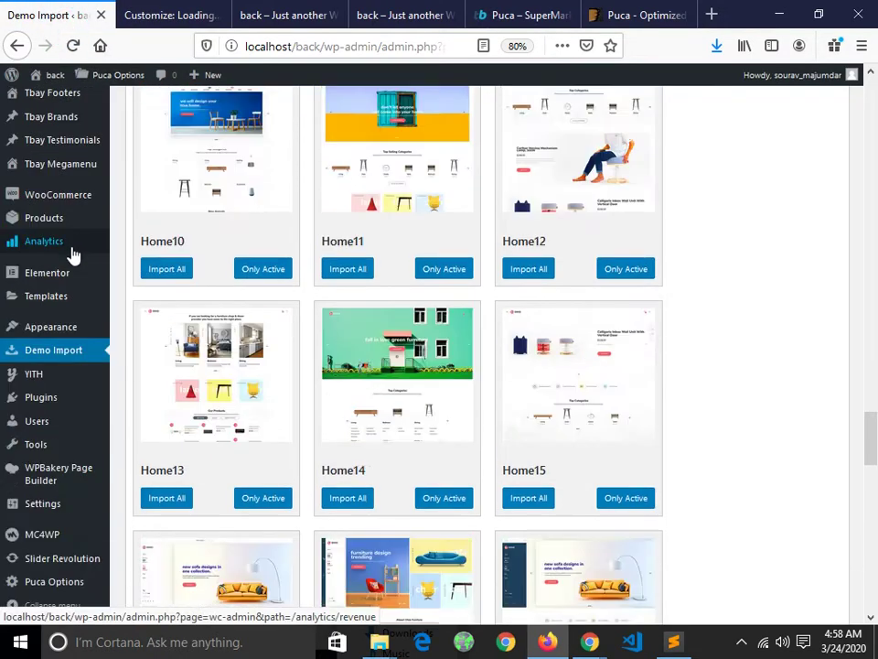
click(155, 16)
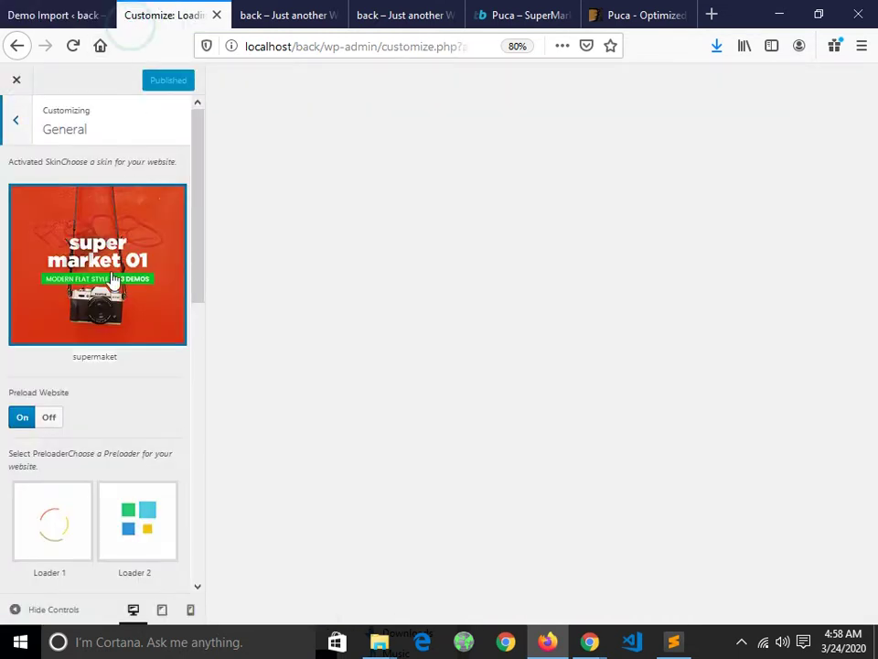
scroll(103, 194, down, 10)
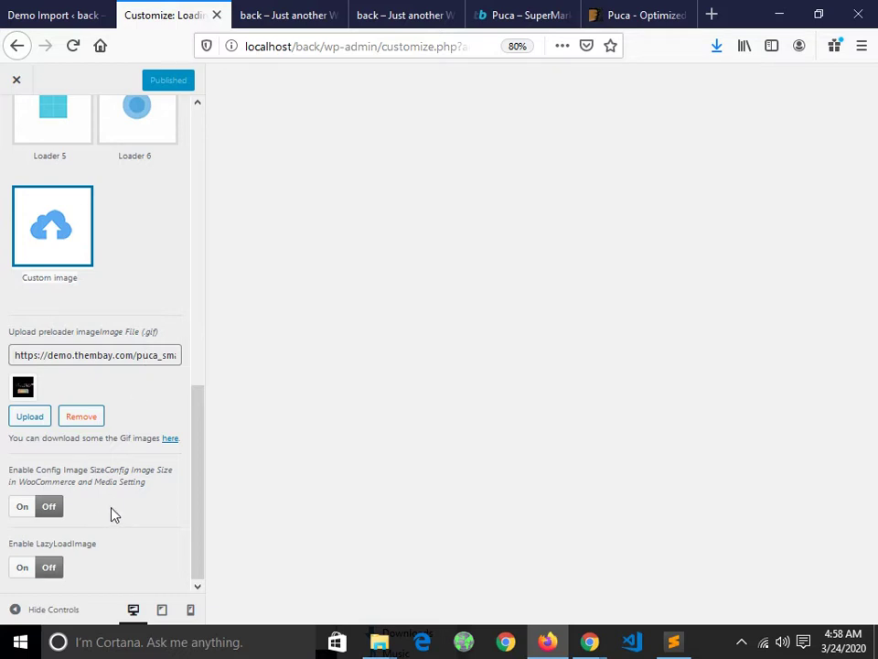
scroll(114, 513, up, 10)
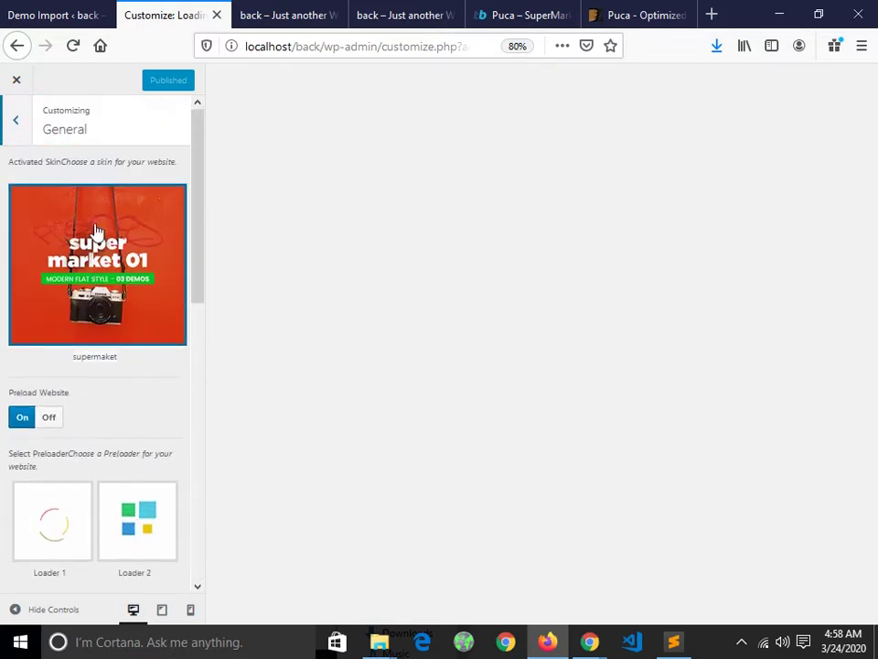
Step: Return to the Demo Import page and try to open the Puca theme's Header options from there
click(37, 15)
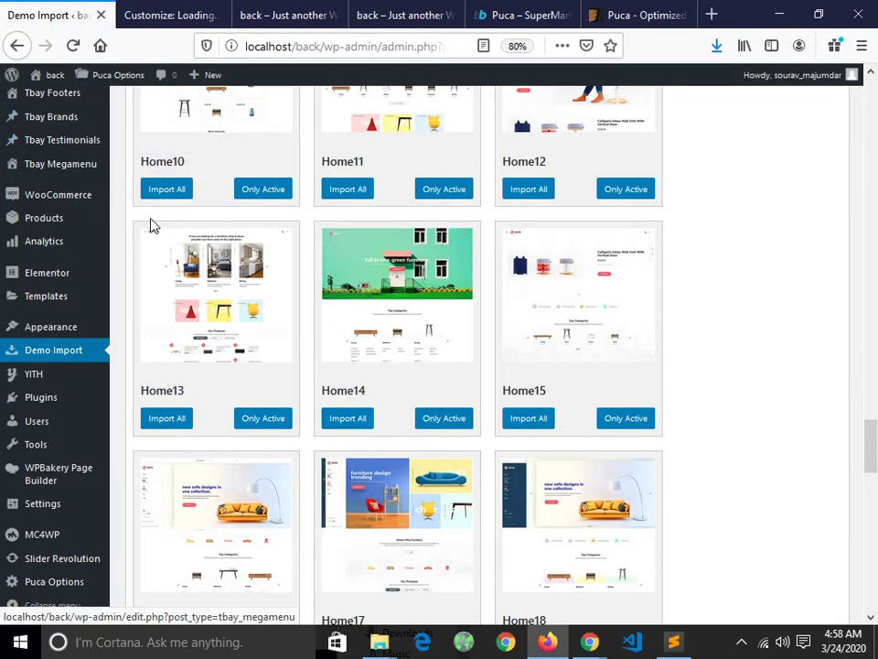
scroll(137, 192, up, 3)
scroll(72, 389, down, 7)
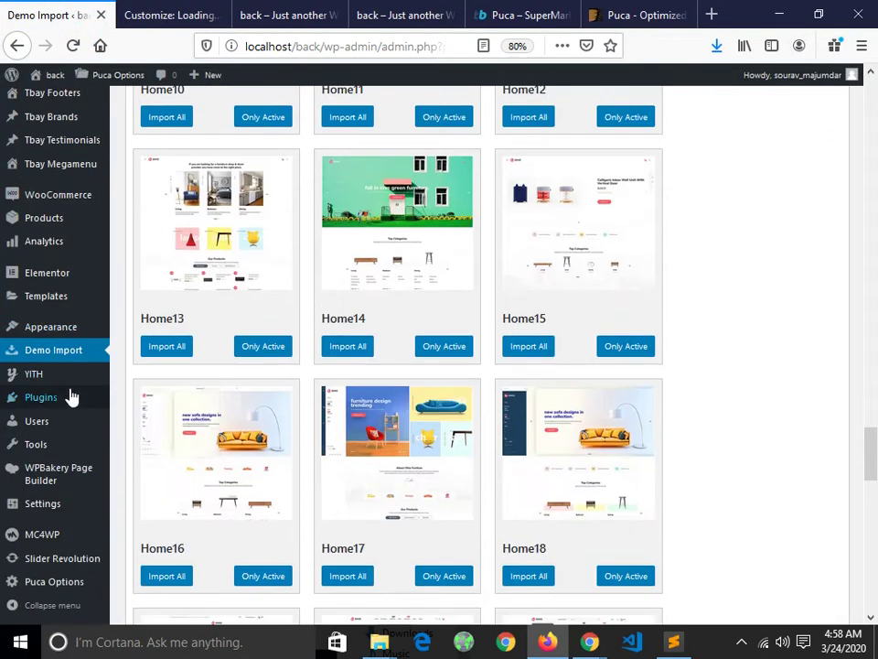
mouse_move(79, 590)
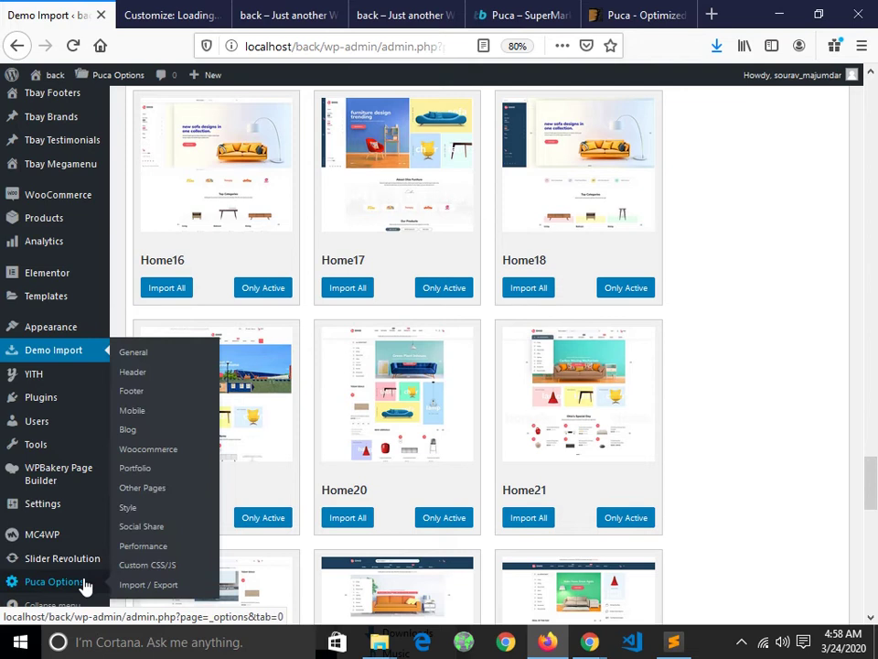
click(137, 374)
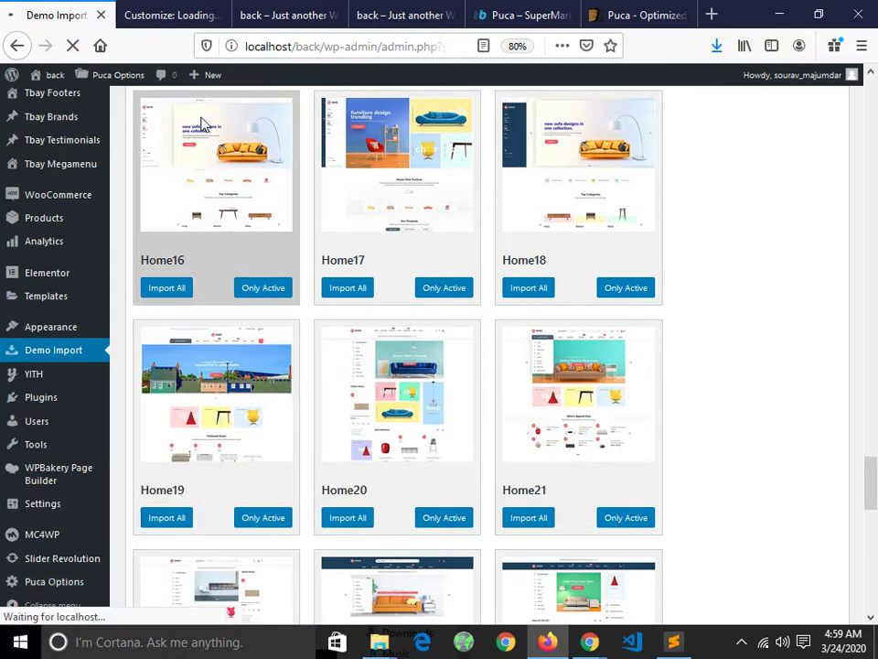
Step: Check the storefront and the Customizer preview, and close the Customizer tab
click(158, 26)
click(82, 15)
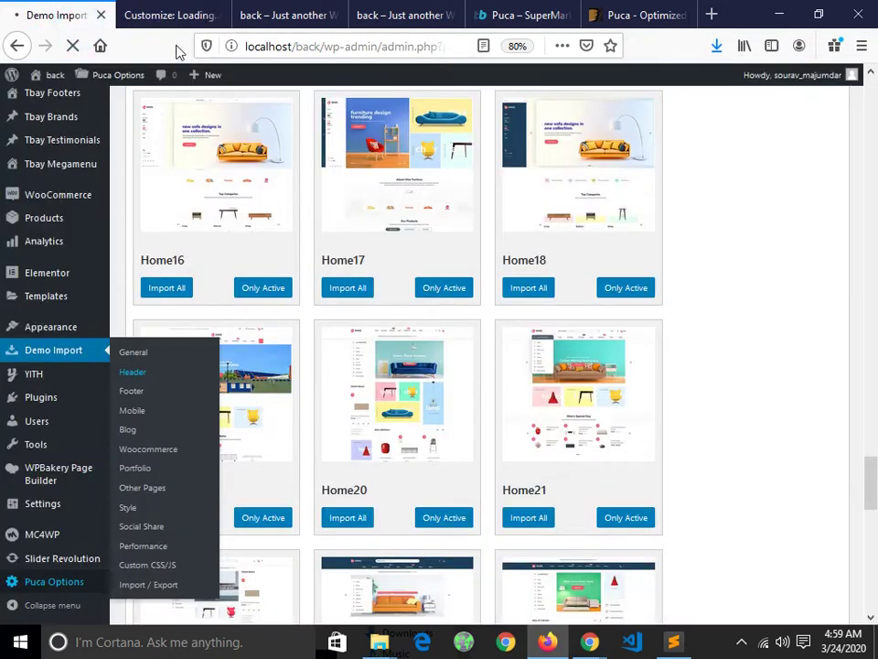
click(273, 16)
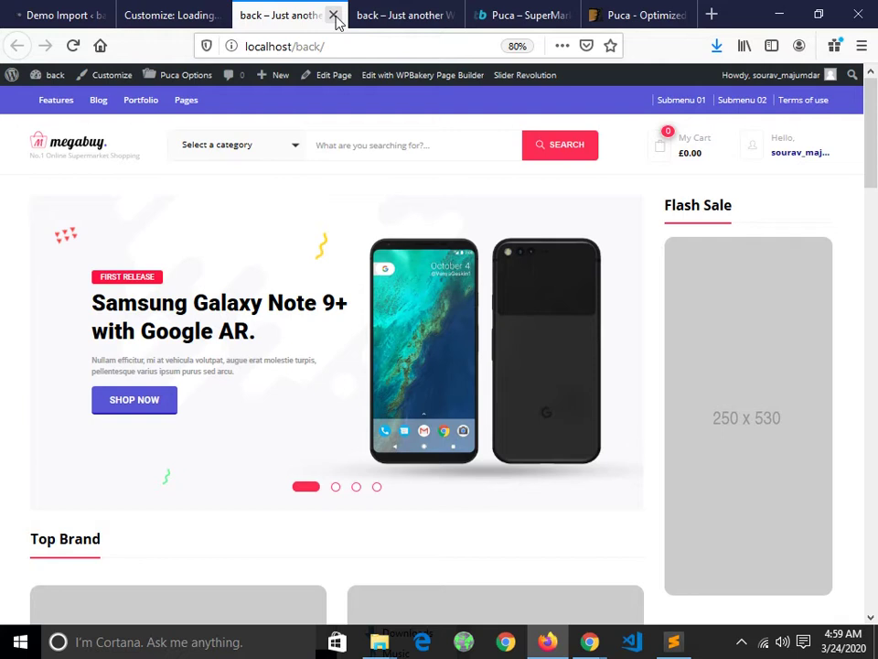
click(172, 15)
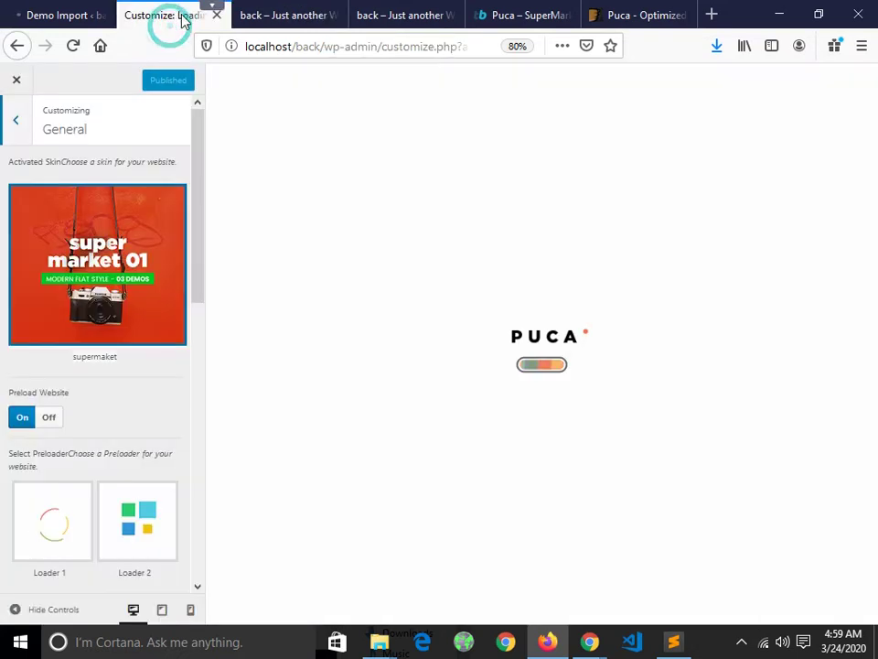
click(217, 16)
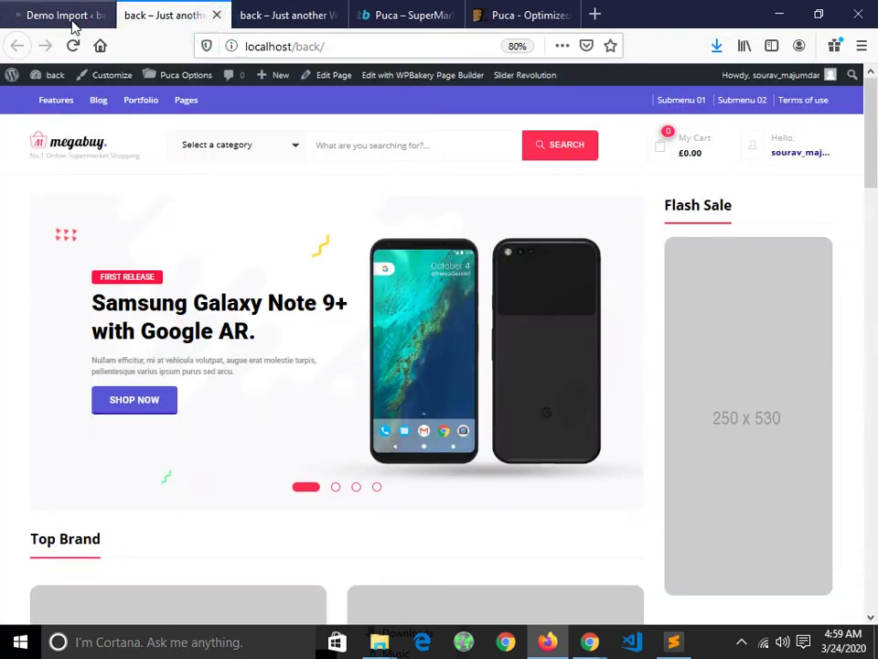
Step: Check whether the requested Header options page loads, glancing over the demo layouts and the storefront
click(73, 25)
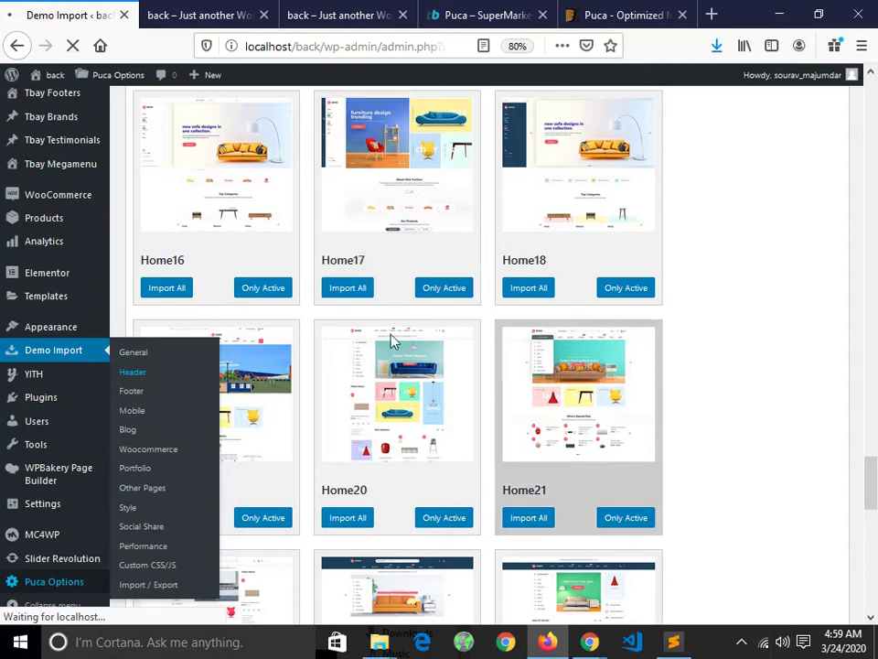
scroll(192, 304, down, 5)
scroll(77, 364, up, 2)
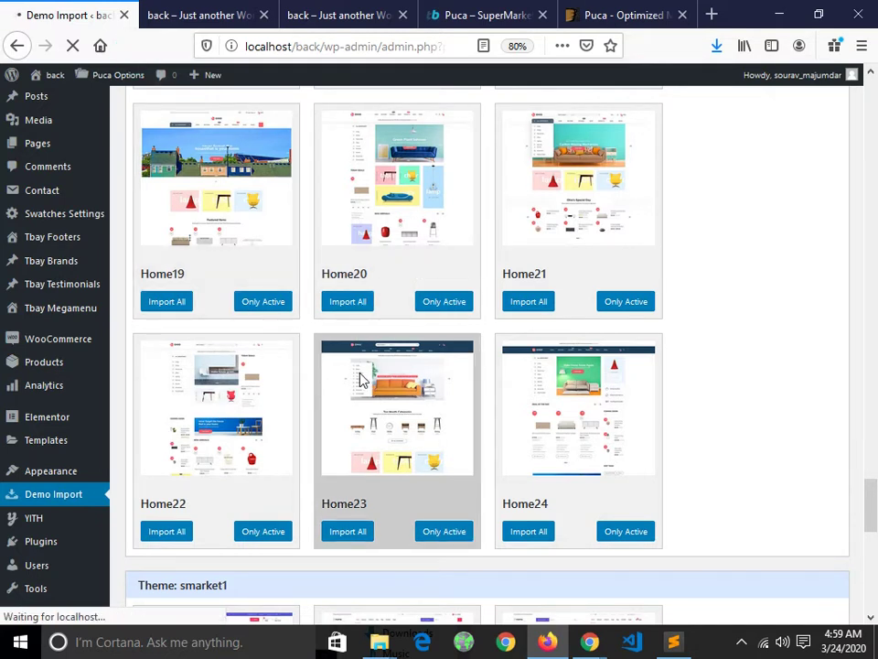
click(185, 9)
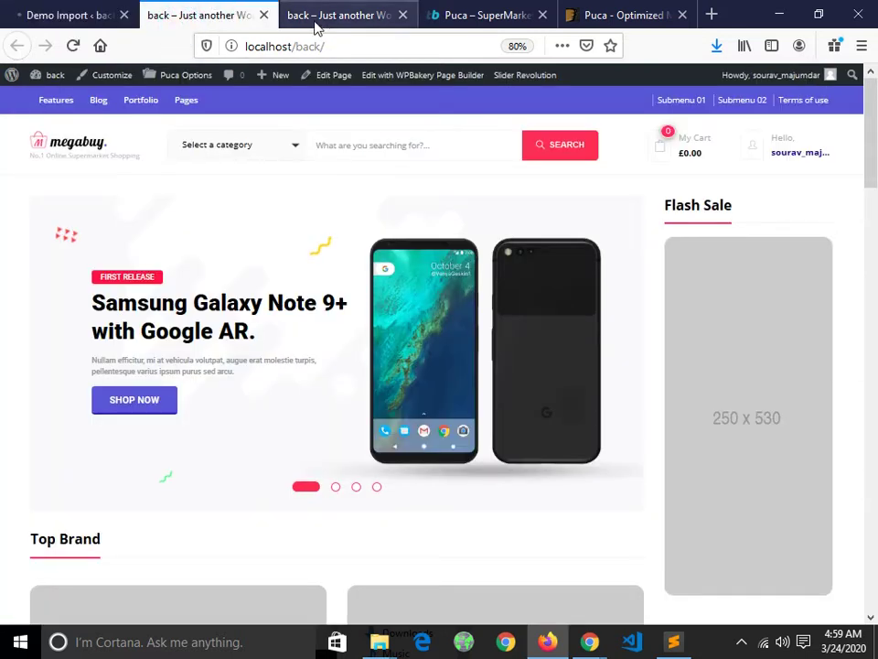
click(88, 11)
Step: Check the computer's Wi-Fi connection status and dismiss the network list
click(742, 642)
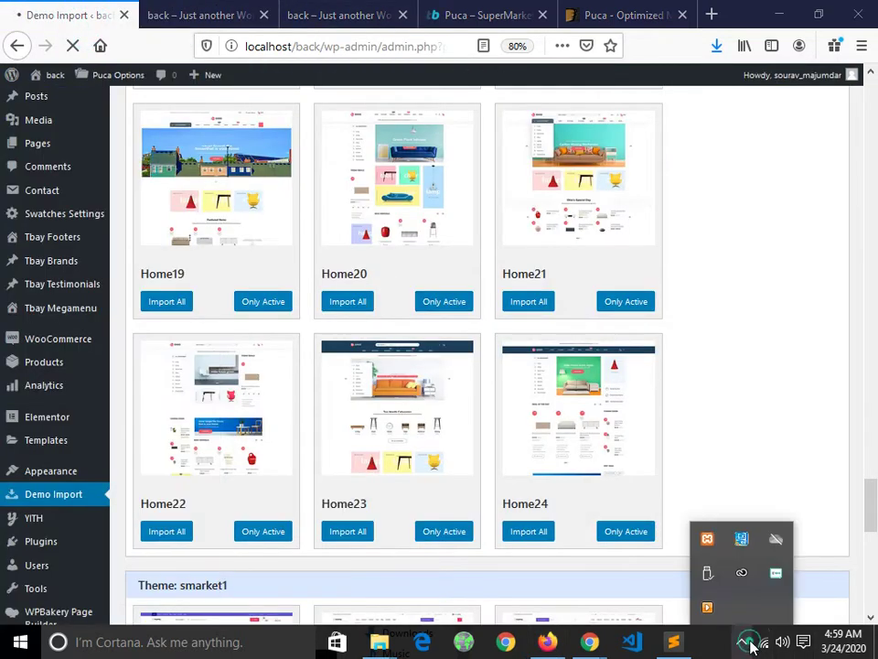
click(761, 648)
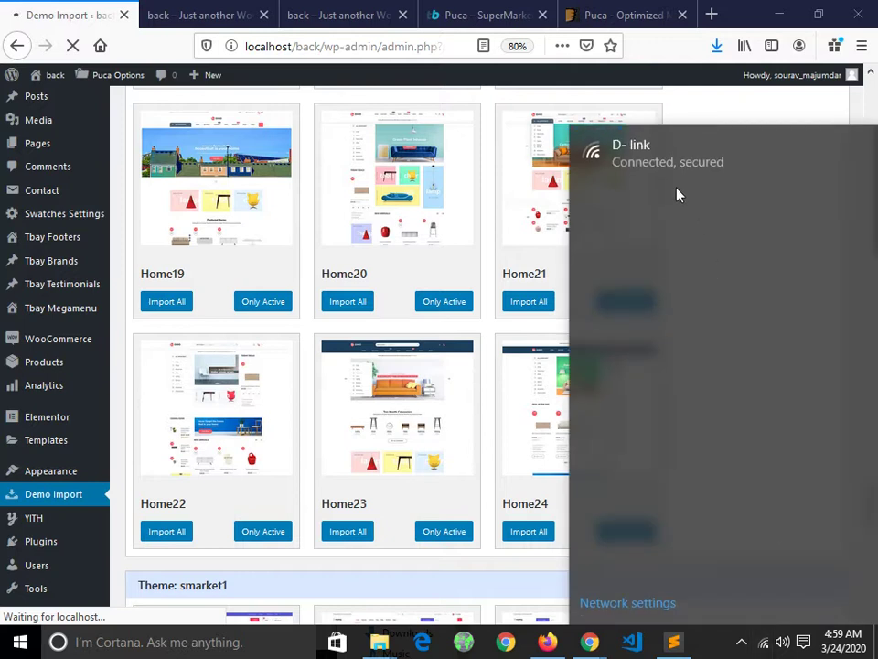
click(674, 183)
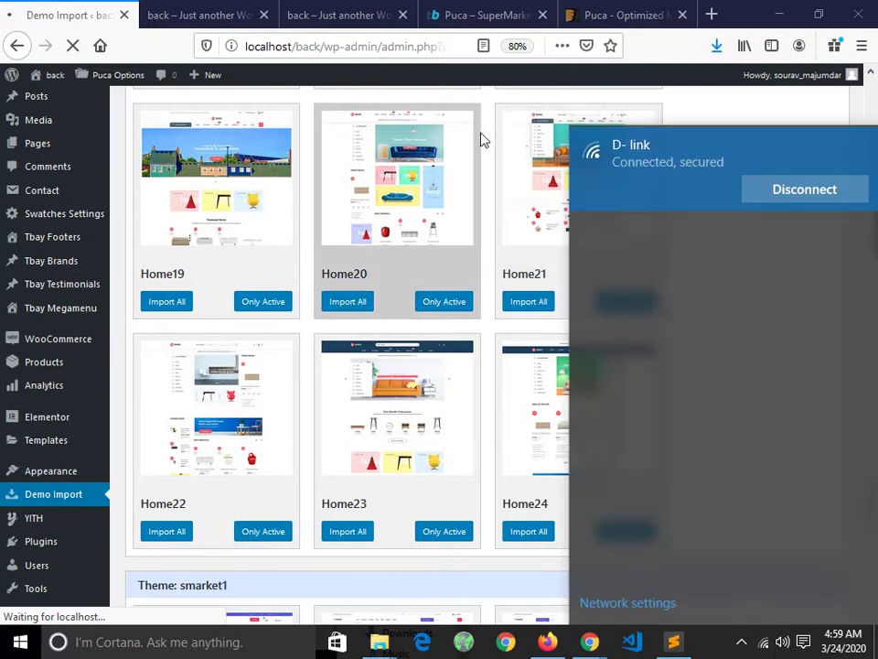
click(707, 114)
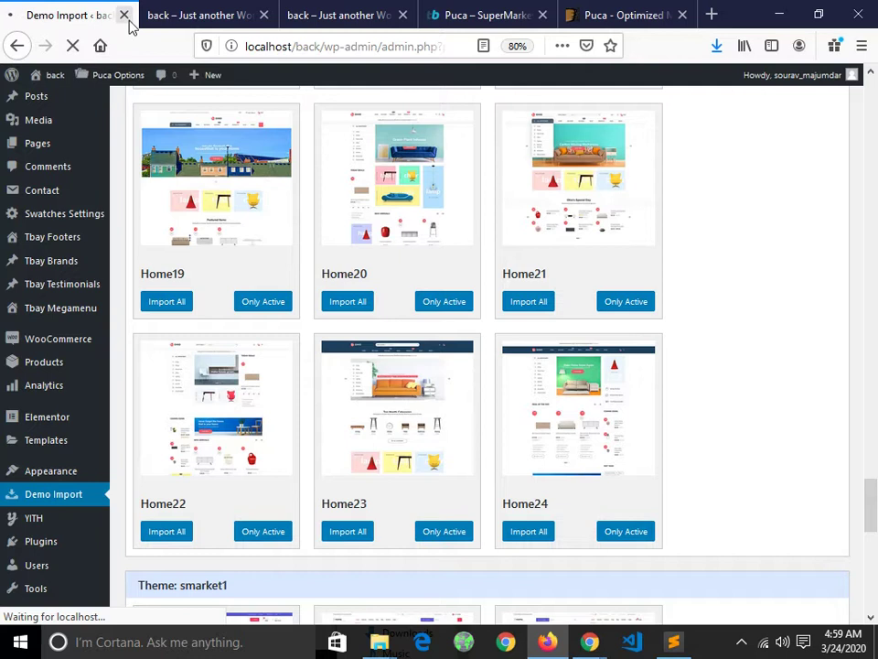
Step: Close the still-loading Demo Import tab and disconnect the computer from the D- link Wi-Fi network
right_click(75, 468)
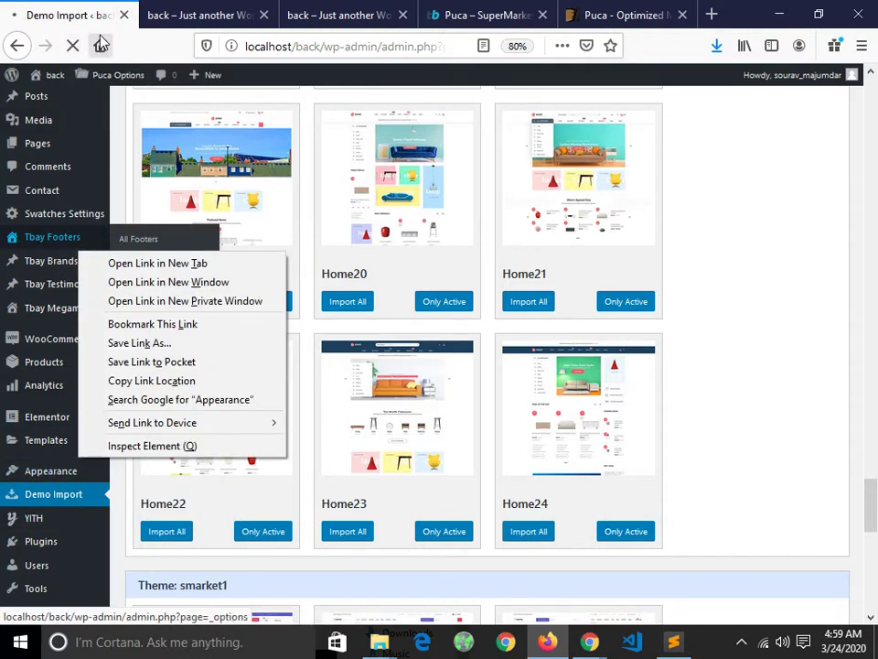
click(124, 15)
click(123, 15)
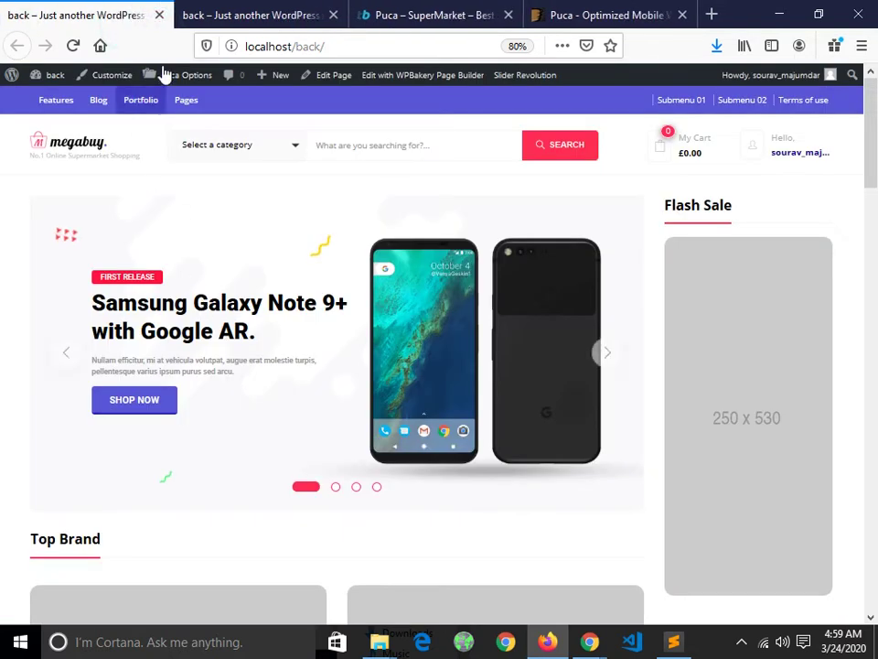
click(767, 641)
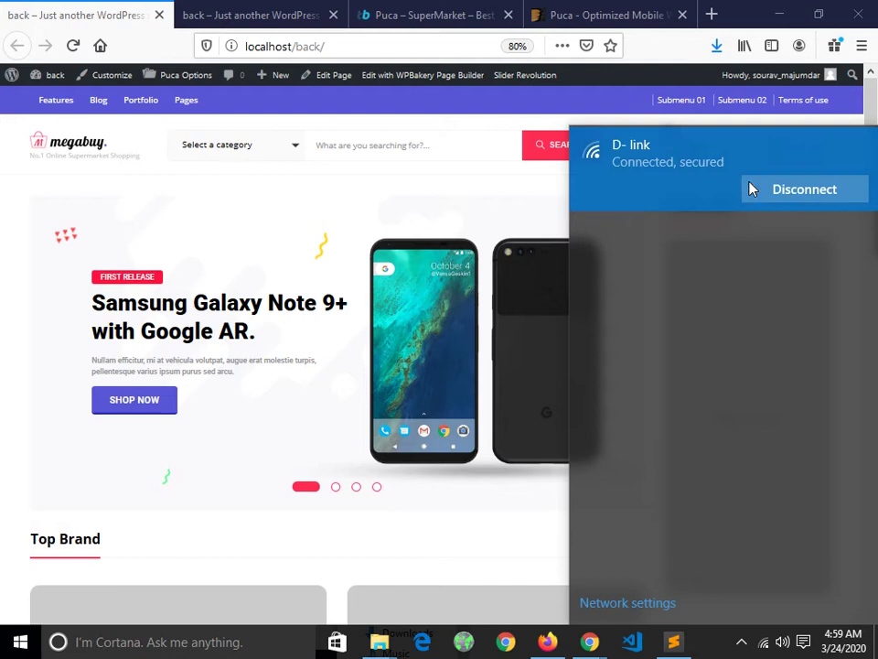
click(748, 200)
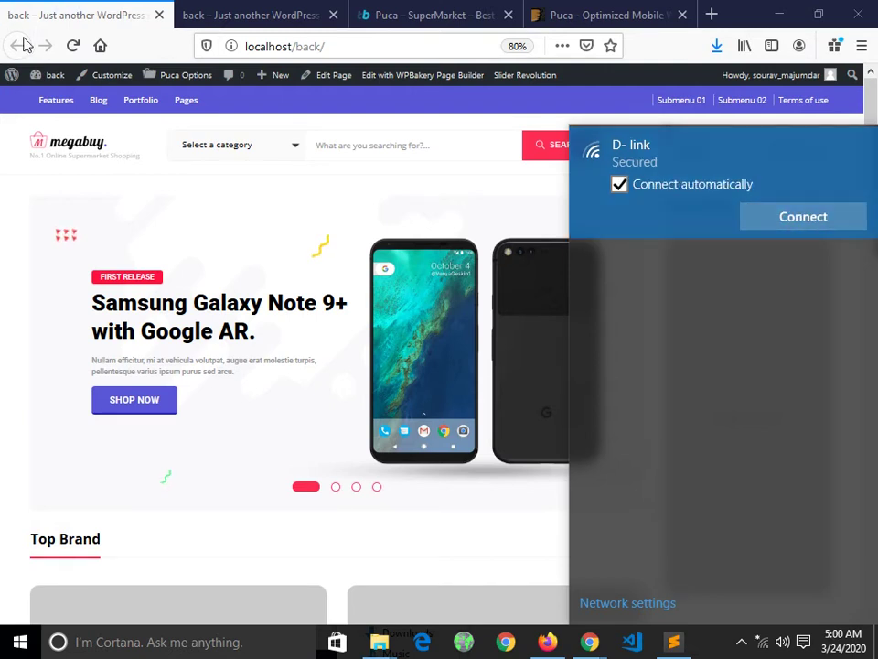
Step: Open the WordPress dashboard from the storefront and close the duplicate storefront tab
mouse_move(37, 74)
click(55, 100)
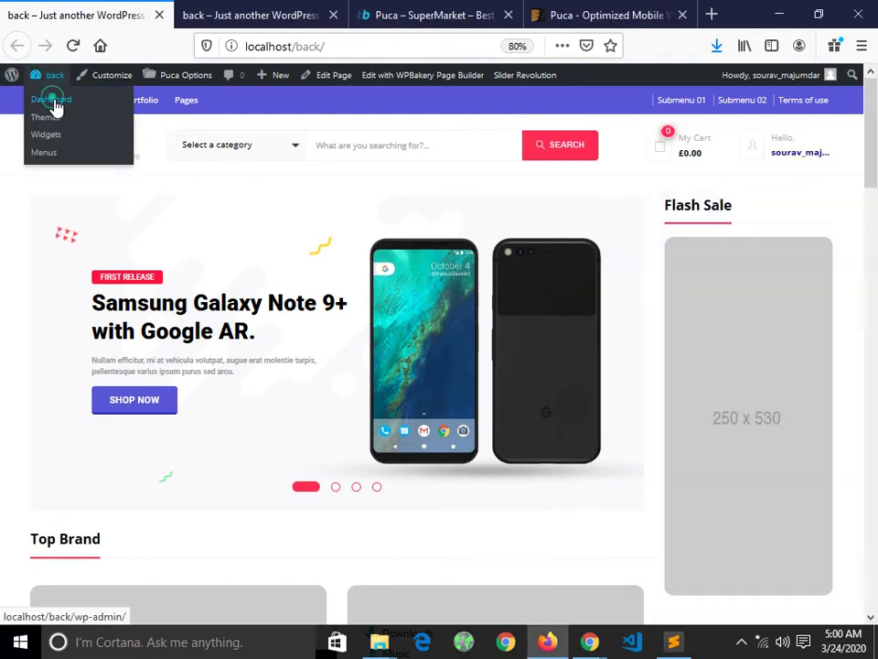
click(212, 17)
click(331, 16)
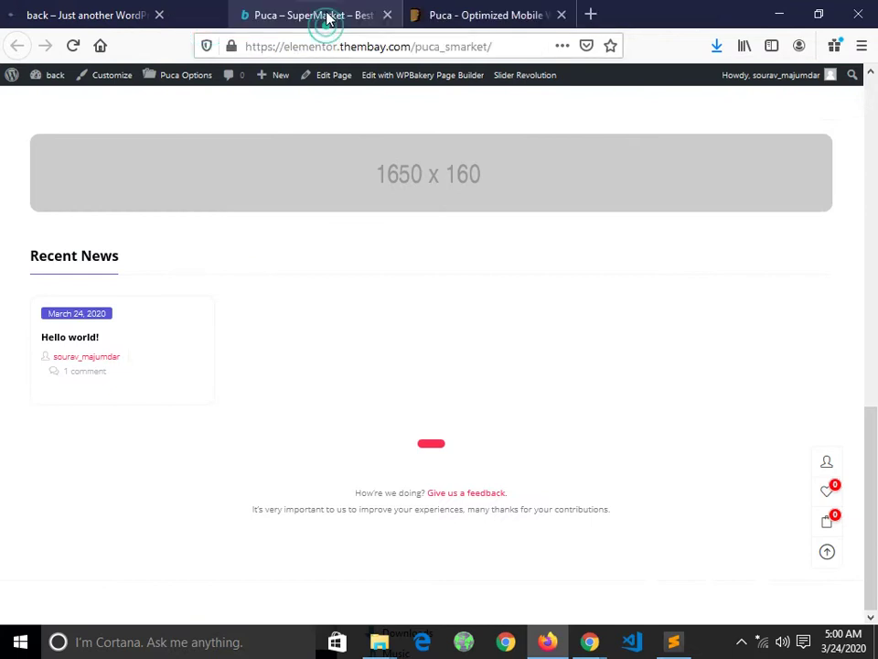
click(146, 11)
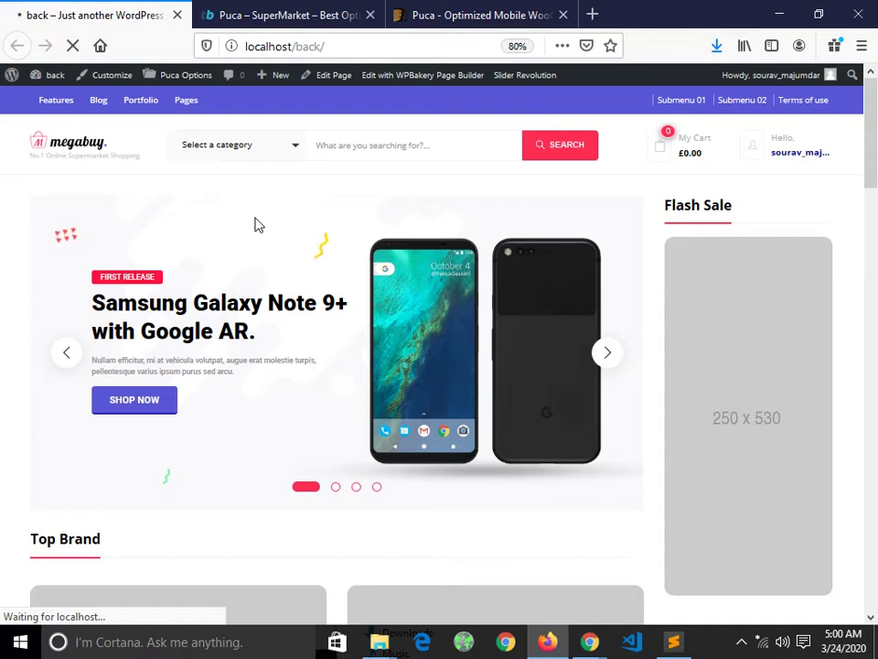
Step: Open the Puca theme's Header options and highlight the Upload Logo setting under Header Config
scroll(86, 307, down, 3)
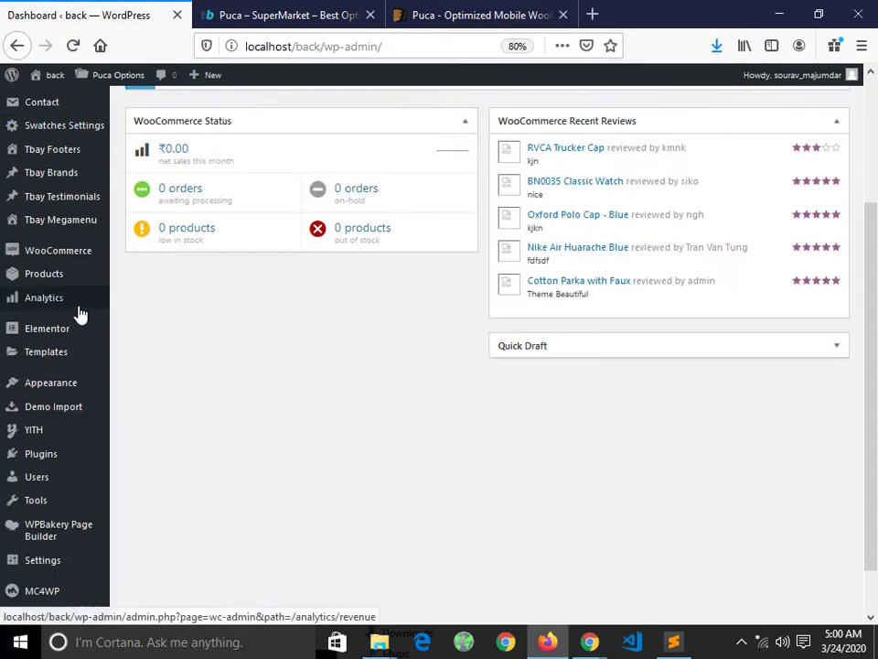
scroll(81, 314, down, 1)
mouse_move(70, 591)
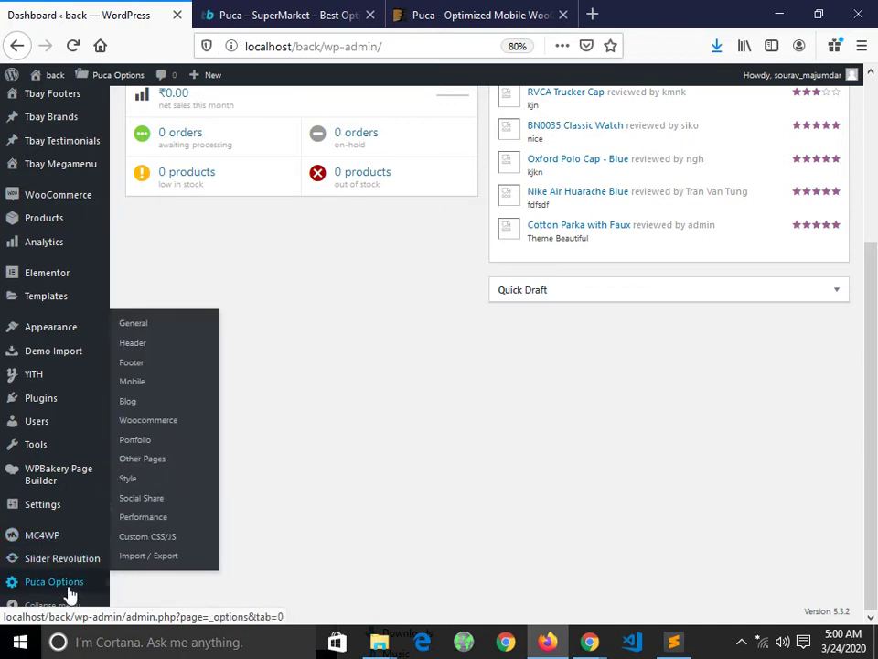
click(130, 346)
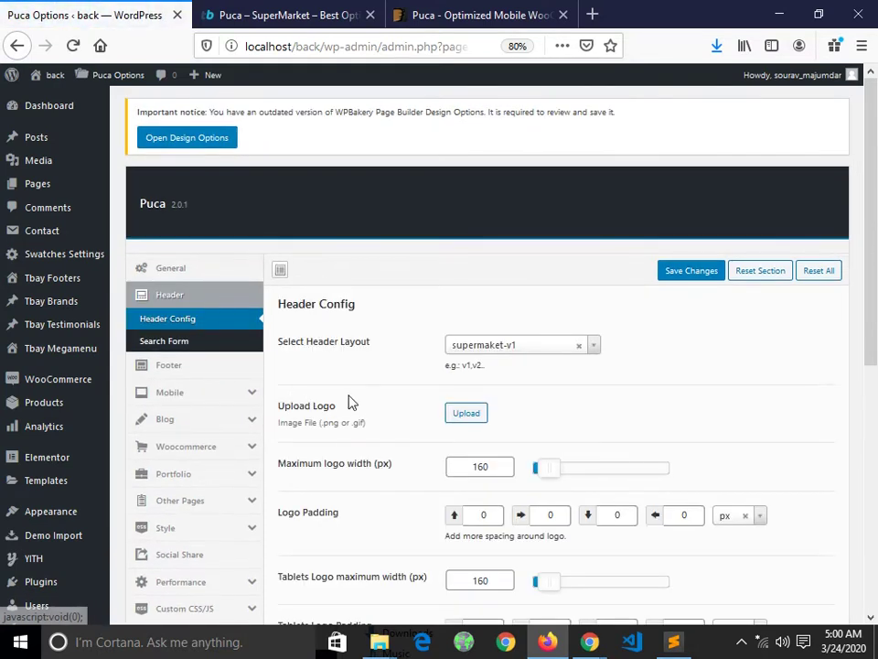
drag(291, 405, 331, 409)
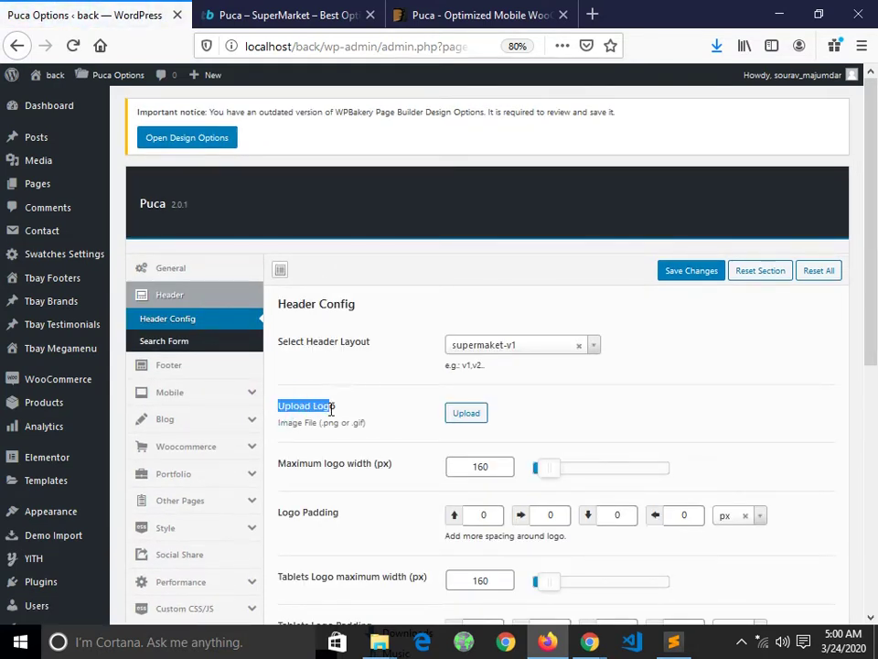
Step: Open the computer's file chooser to upload a new image for the header's Upload Logo setting
click(466, 413)
click(118, 133)
click(65, 129)
click(442, 341)
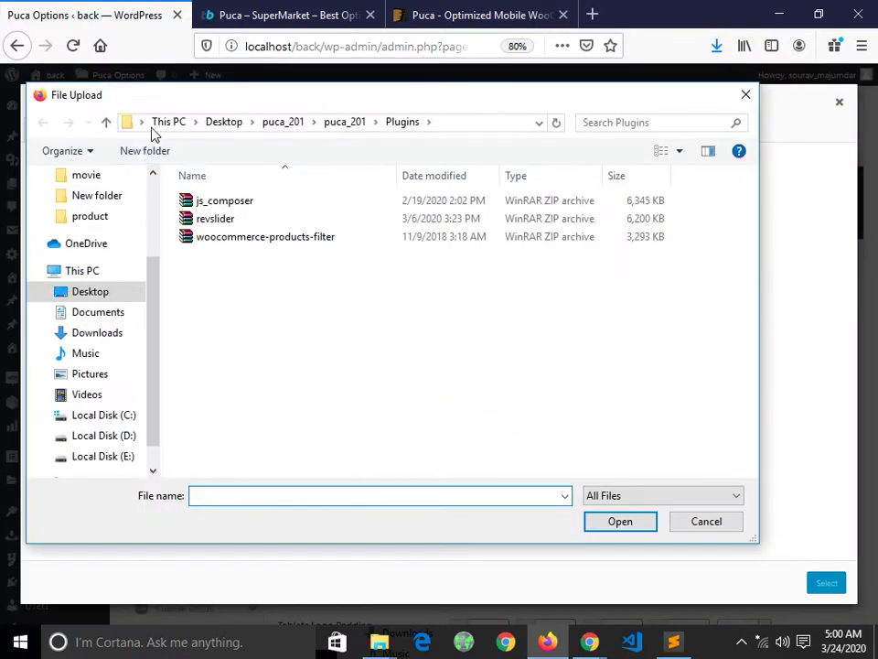
Step: Browse to the RGB logo folder inside programing on Local Disk (D:)
click(164, 122)
double_click(488, 394)
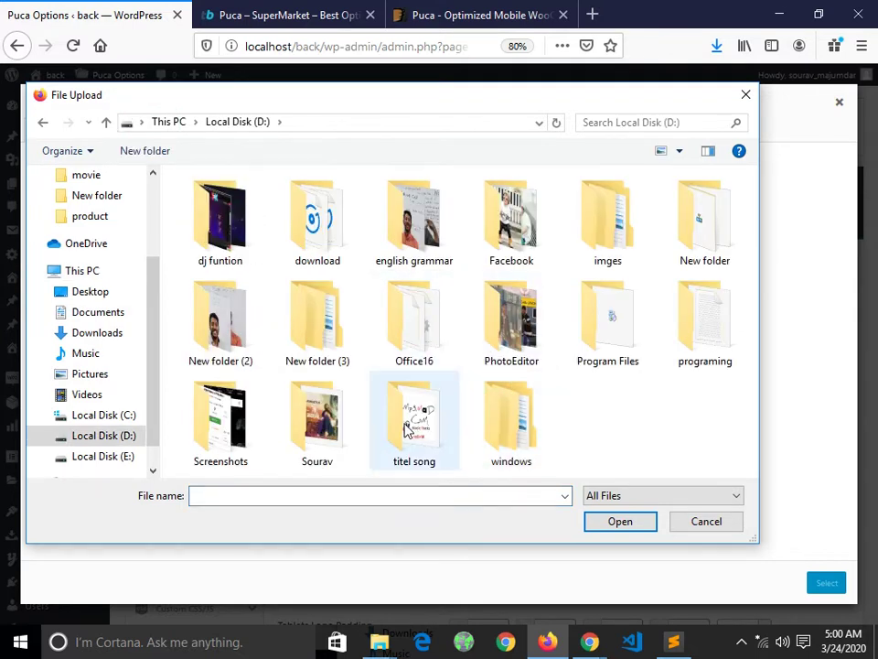
double_click(315, 417)
click(38, 122)
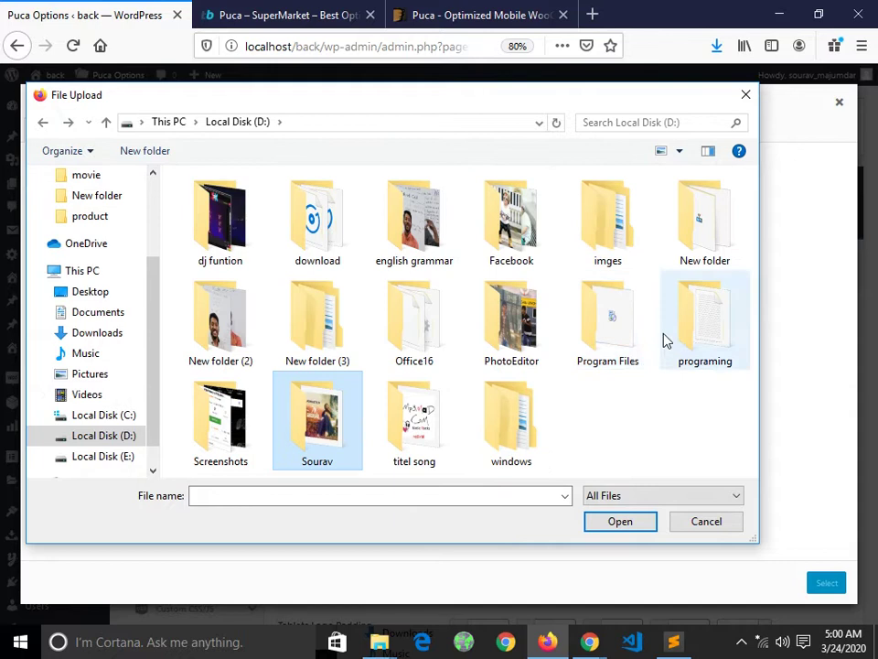
double_click(691, 338)
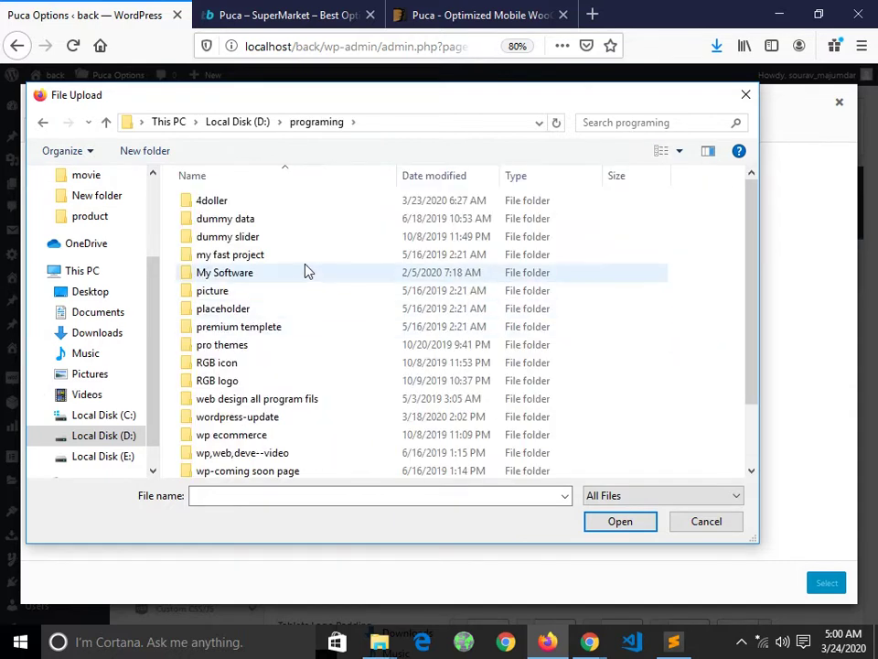
click(250, 382)
double_click(250, 382)
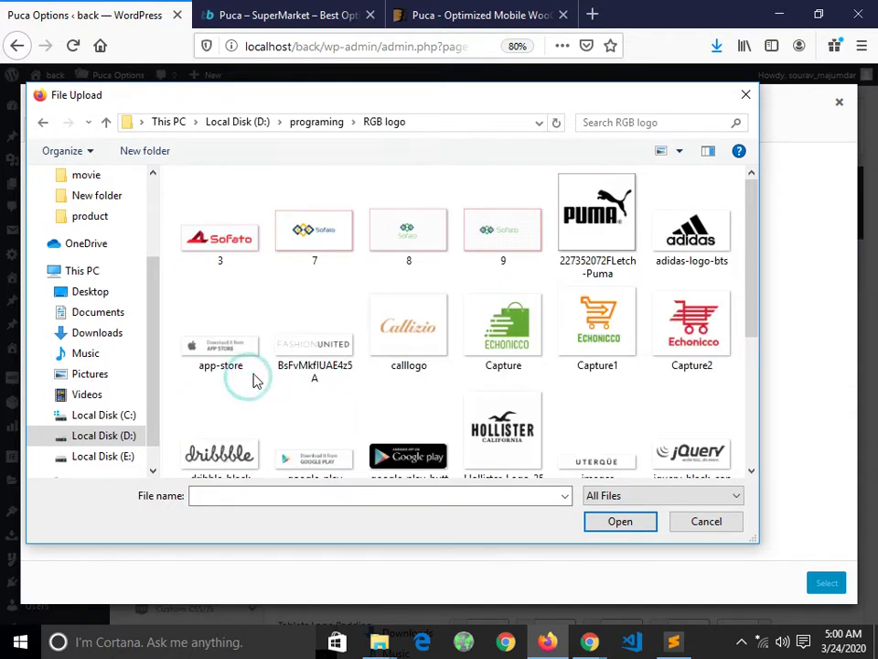
Step: Upload the FASHIONUNITED image BsFvMkfIUAE4z5A and select it as the header logo
scroll(549, 350, down, 1)
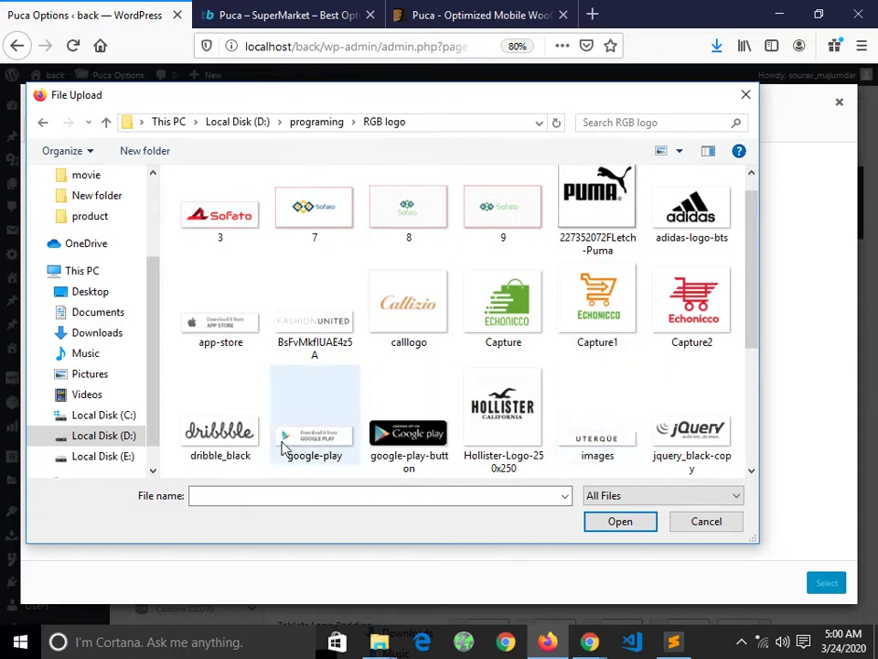
click(307, 340)
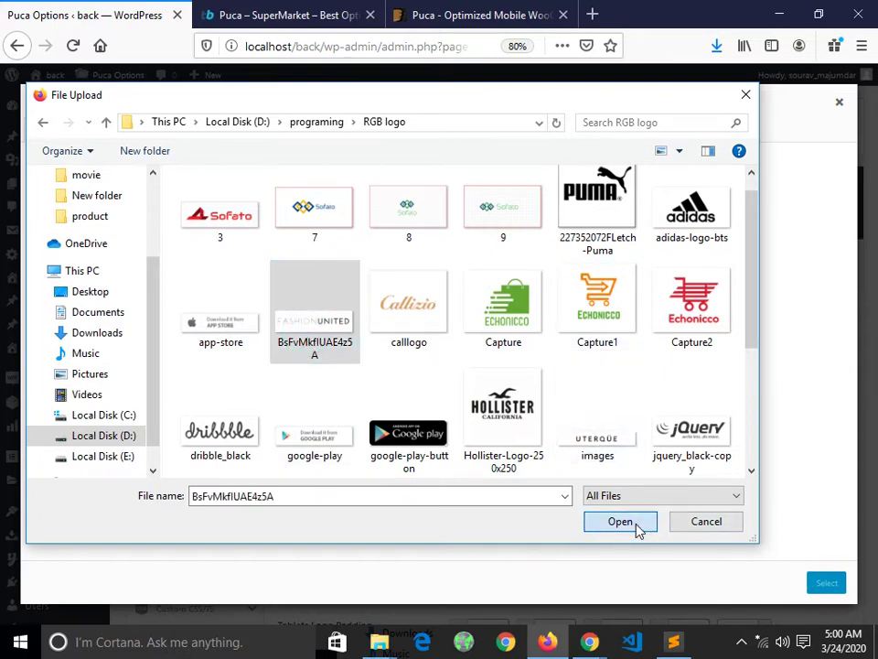
click(634, 526)
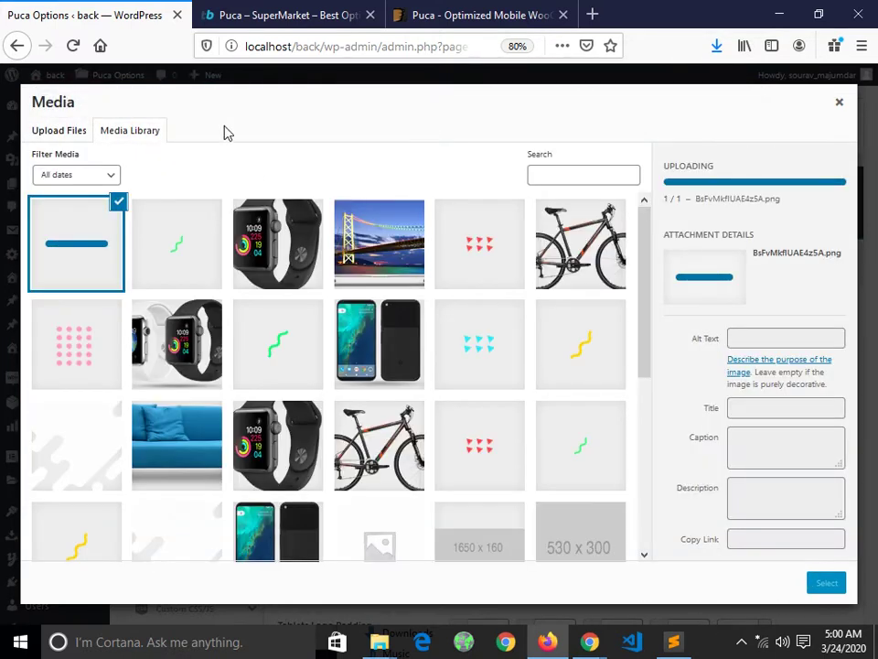
click(282, 28)
click(123, 23)
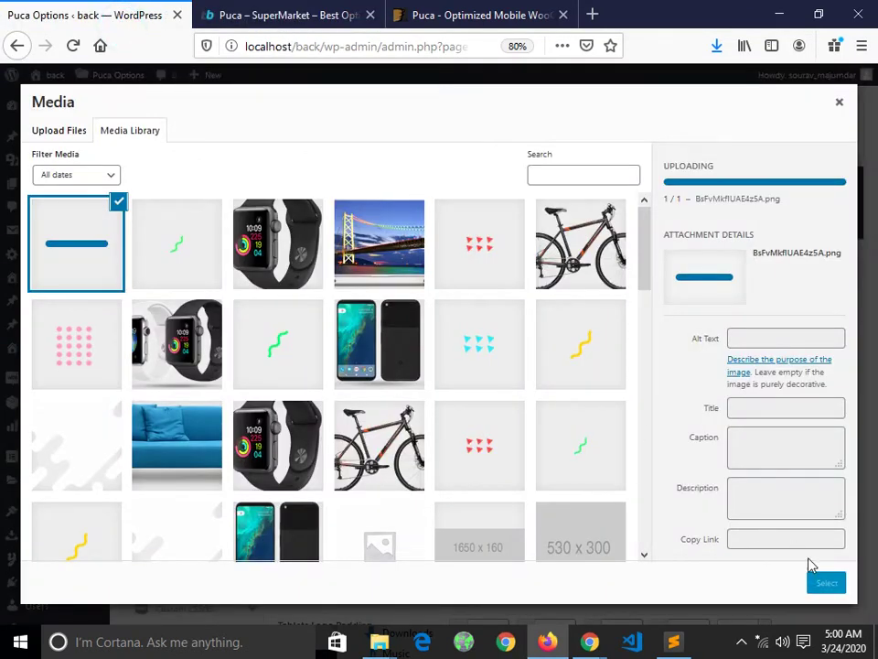
click(828, 584)
Step: Save the header logo change and look over the remaining Header Config settings
click(242, 16)
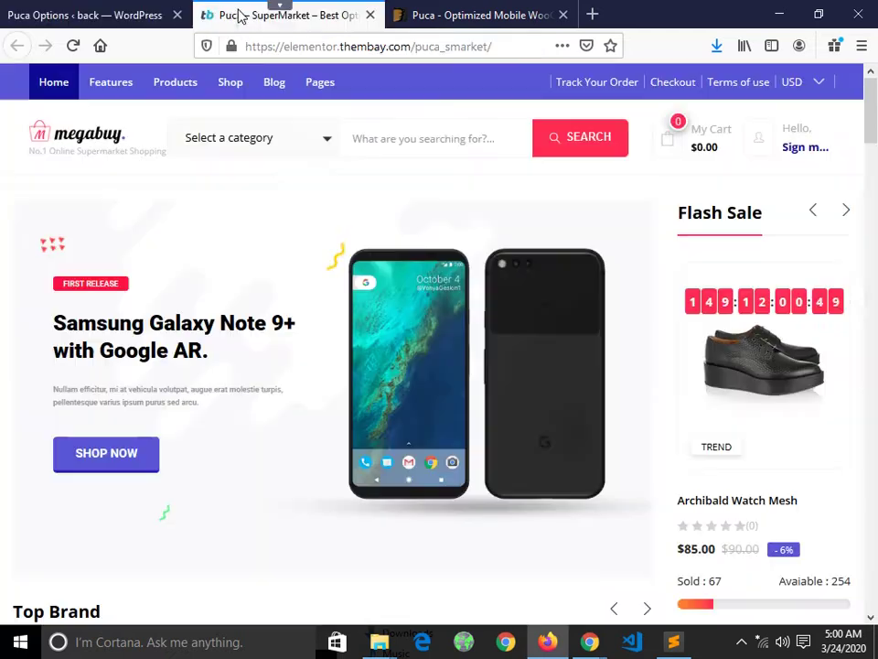
click(99, 16)
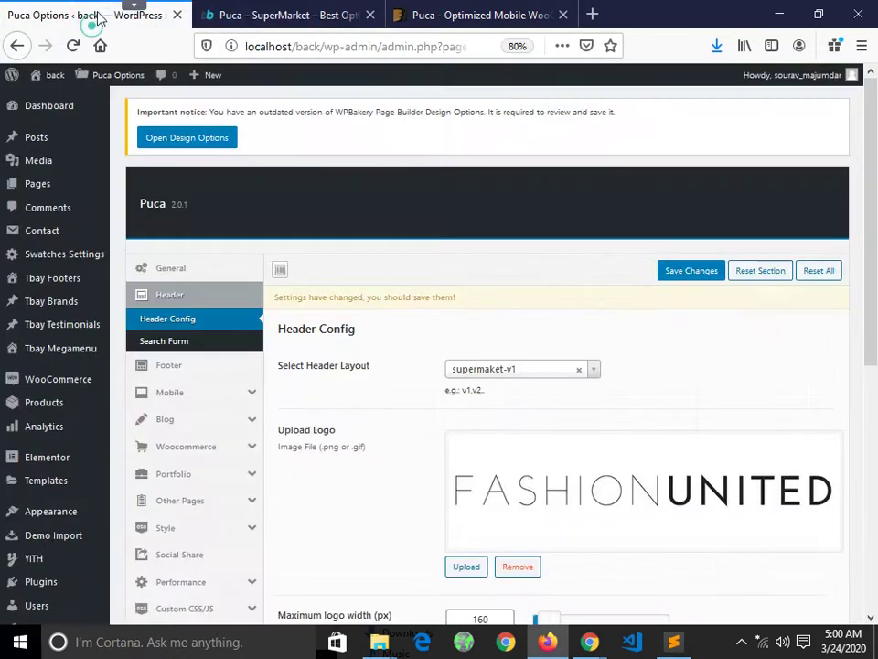
click(674, 274)
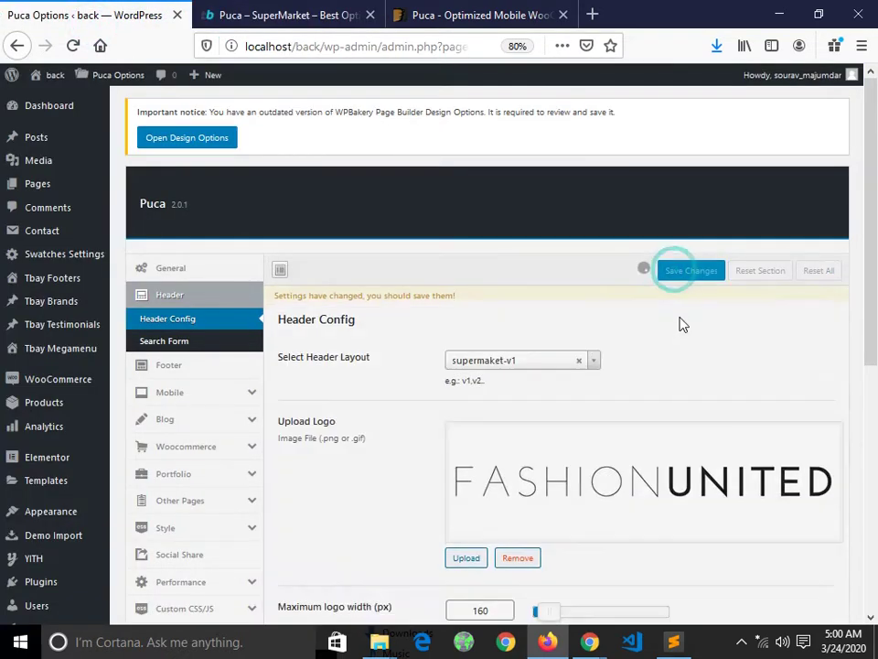
scroll(681, 325, down, 5)
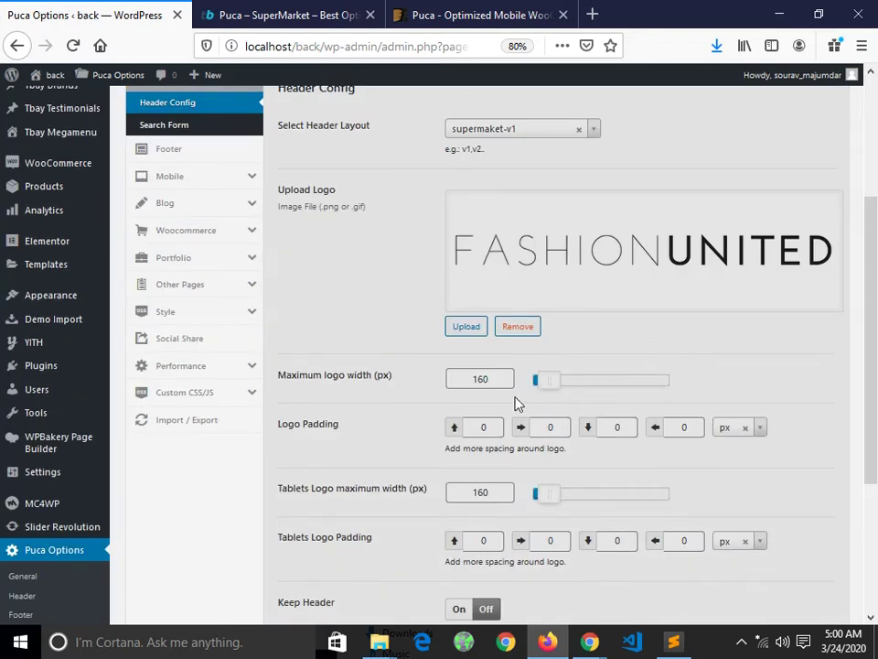
scroll(500, 415, down, 4)
scroll(335, 145, up, 9)
Step: Reload the online Puca SuperMarket demo page and close its tab
click(285, 16)
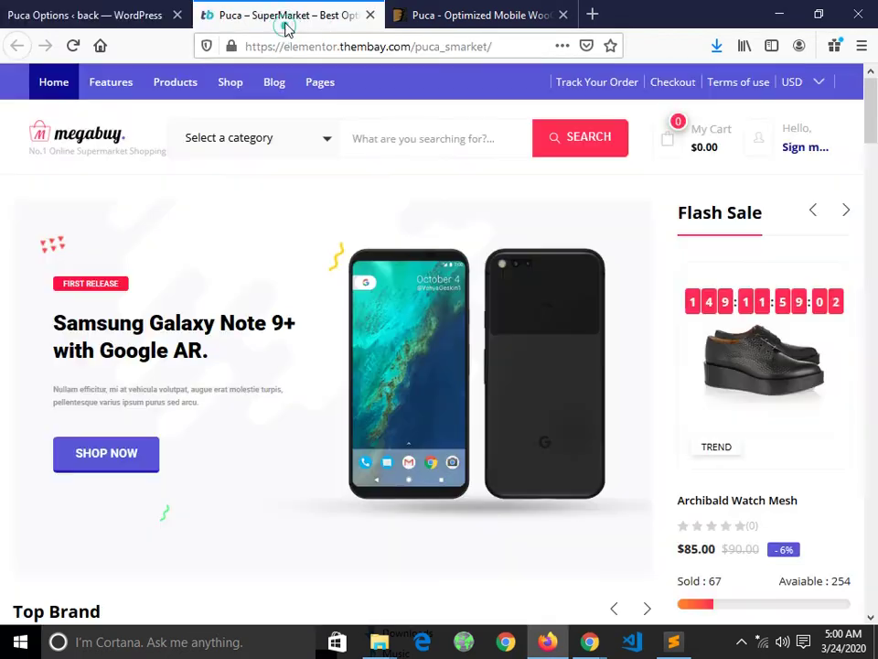
click(72, 45)
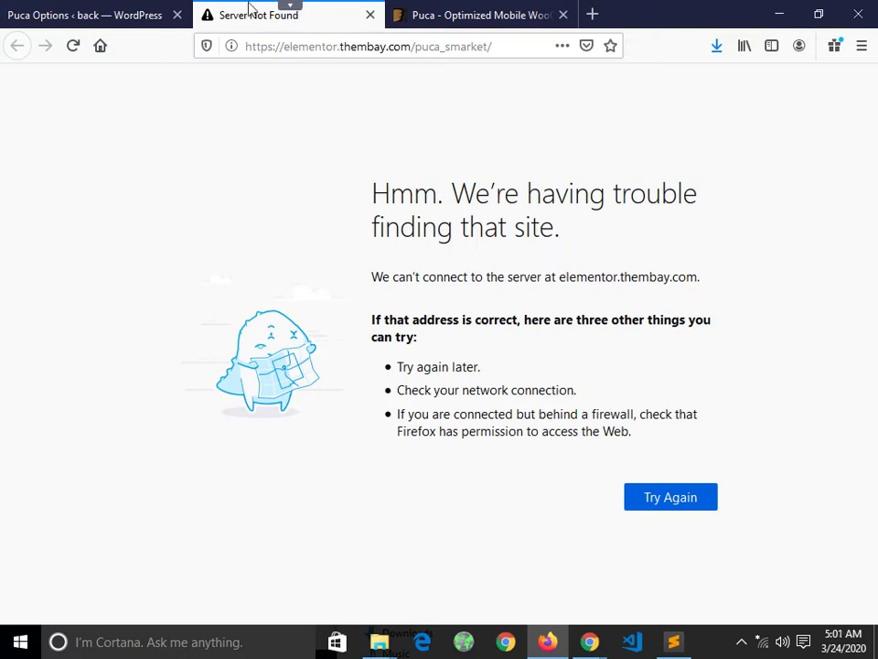
click(370, 15)
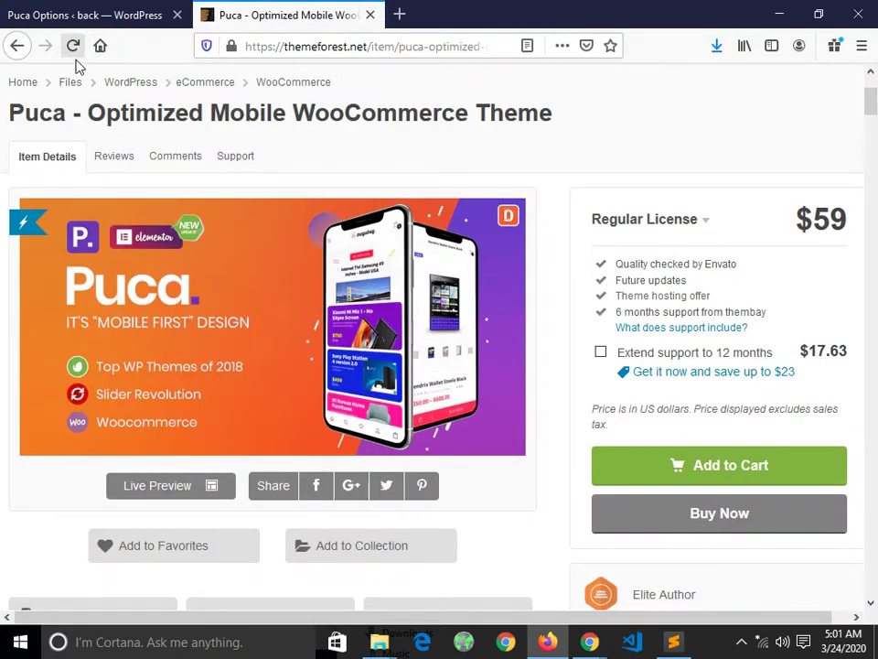
Step: Open the local site's front page in a new tab and check the logo in its header
click(114, 15)
right_click(55, 73)
click(66, 83)
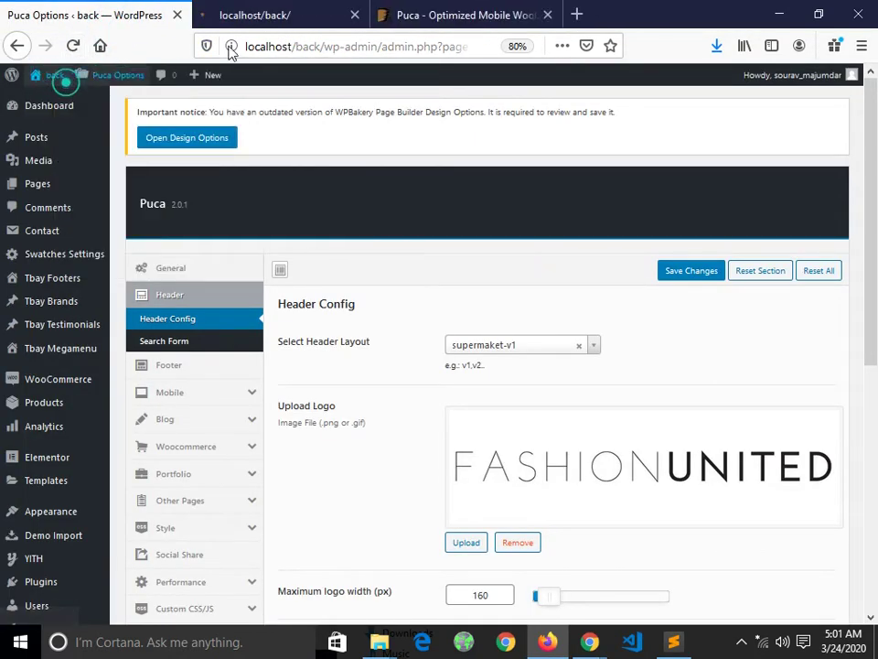
click(274, 18)
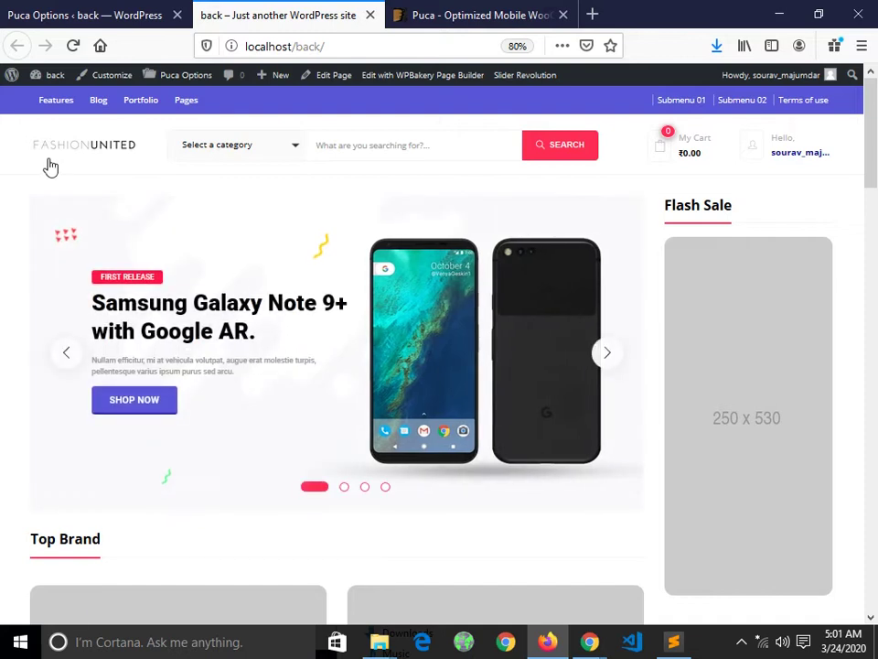
Step: In the Puca General options, set the preloader image to the FASHIONUNITED logo from the media library
click(51, 16)
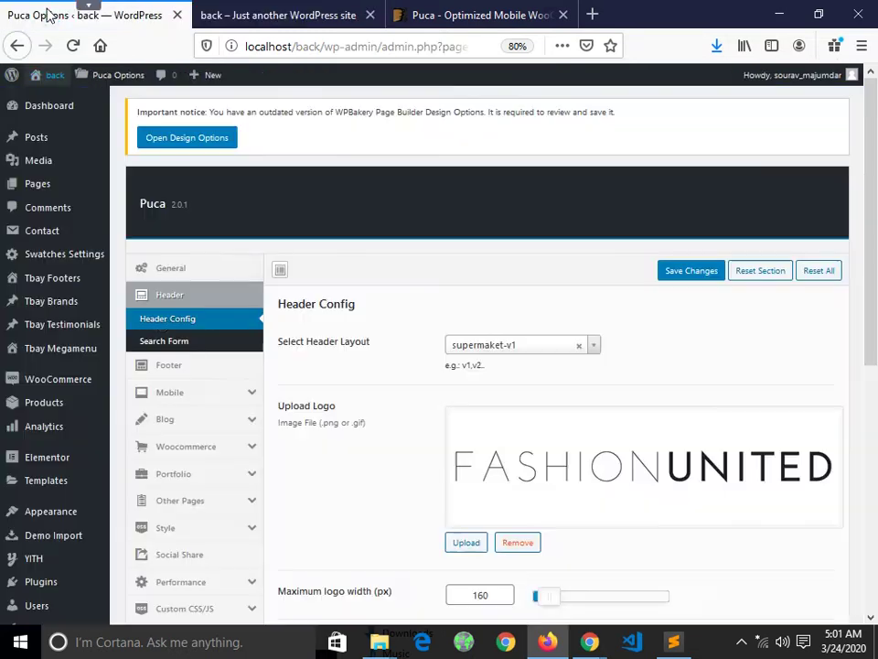
click(180, 270)
scroll(553, 494, down, 3)
scroll(553, 491, down, 3)
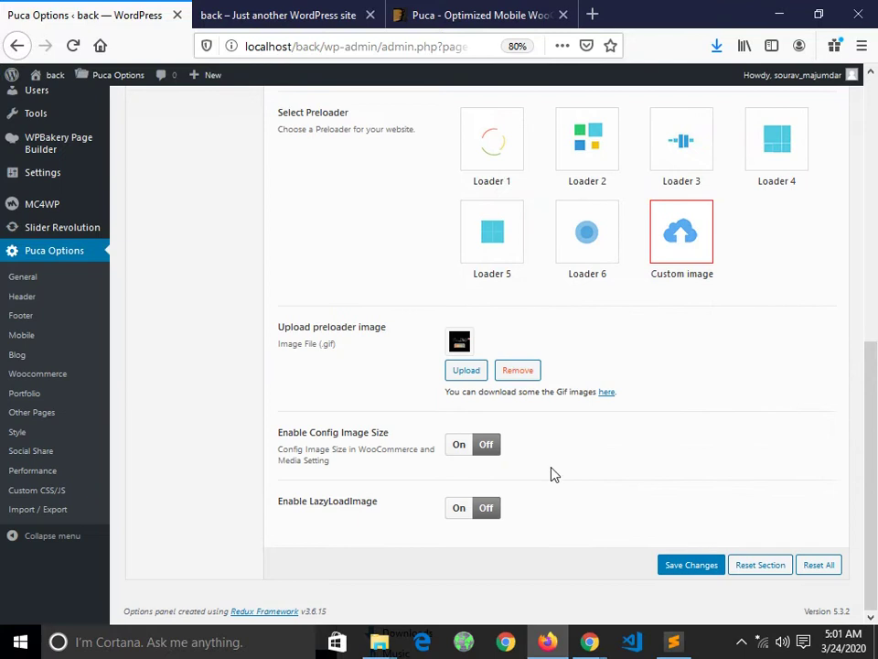
click(469, 373)
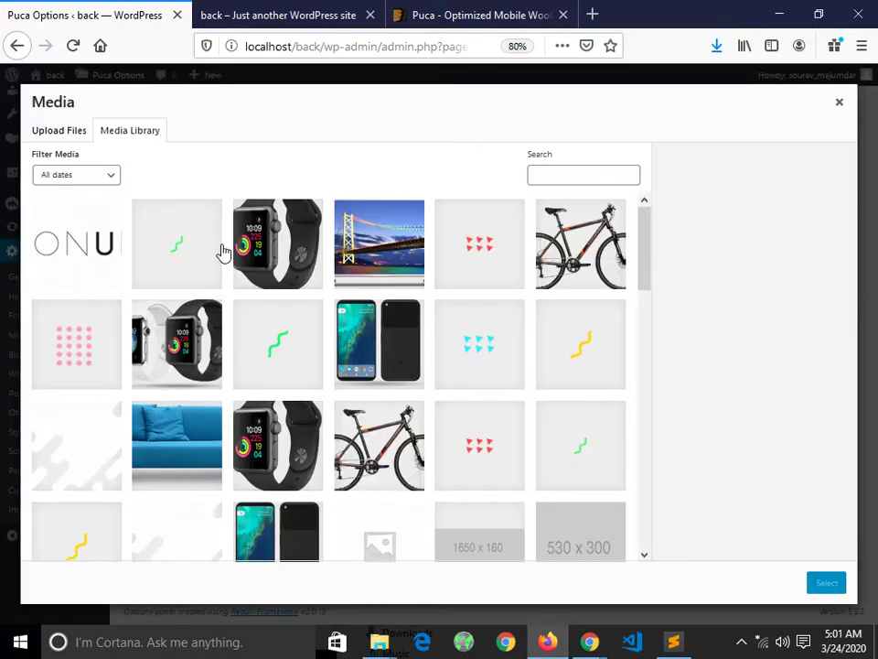
click(108, 273)
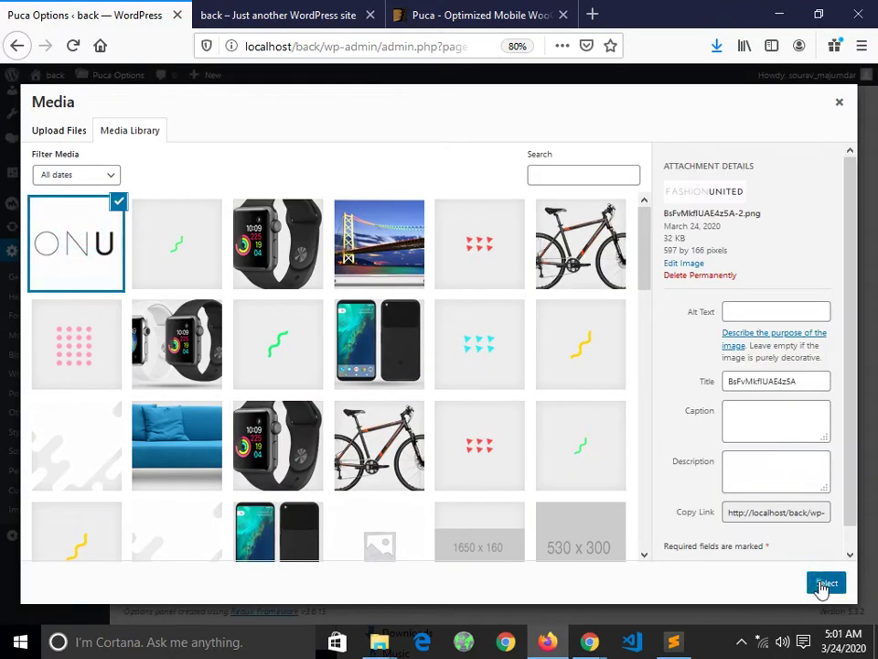
click(823, 584)
Step: Save the General options and reload the storefront to check its preloader
scroll(590, 463, up, 6)
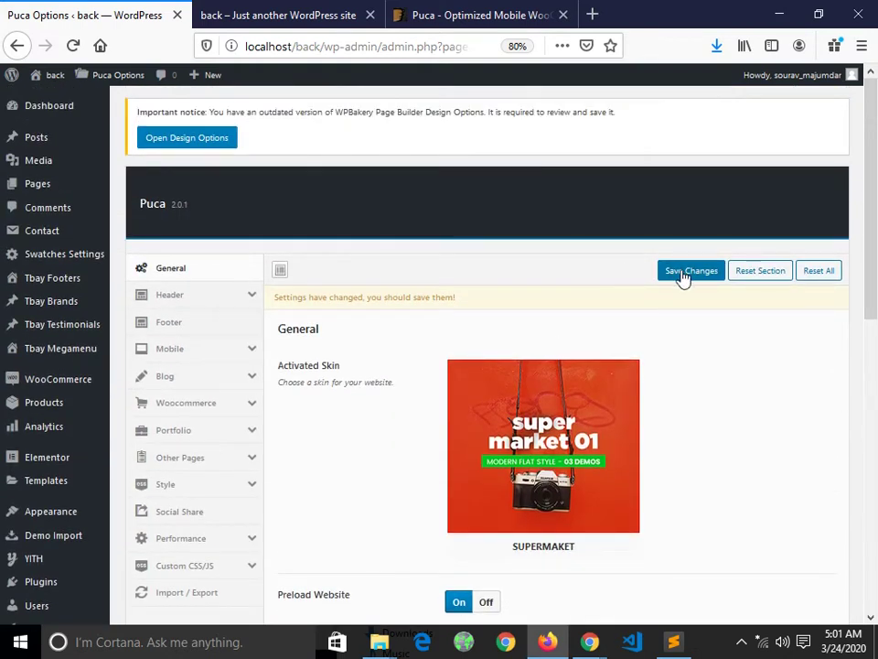
click(682, 272)
click(285, 17)
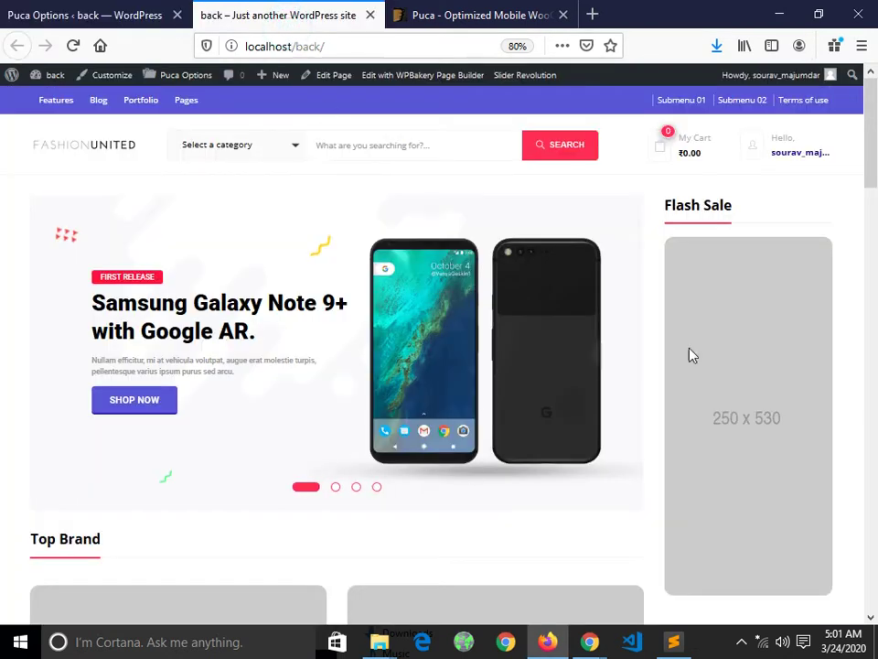
click(73, 45)
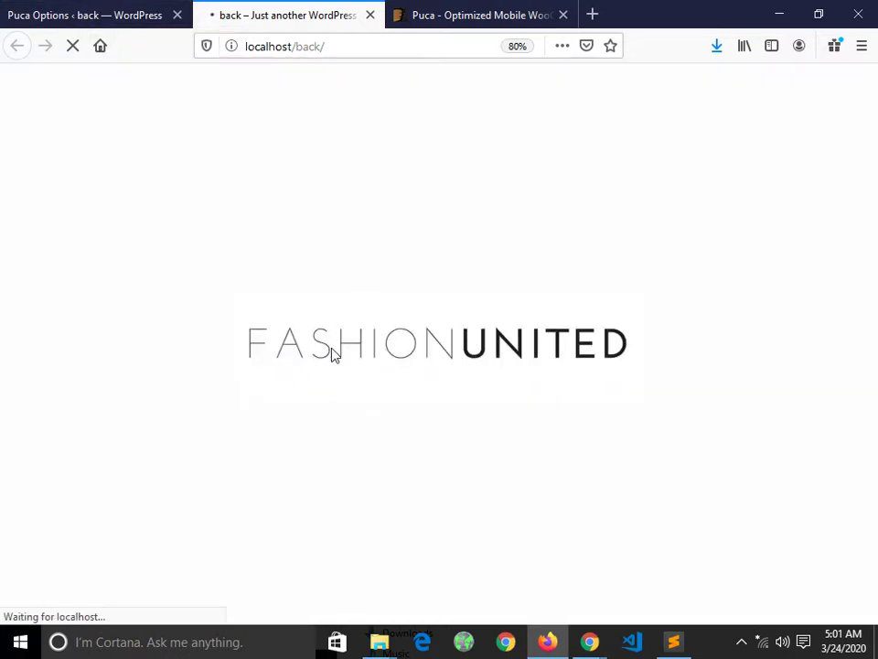
Step: Review the Upload preloader image setting in the General options and return to the storefront
click(96, 17)
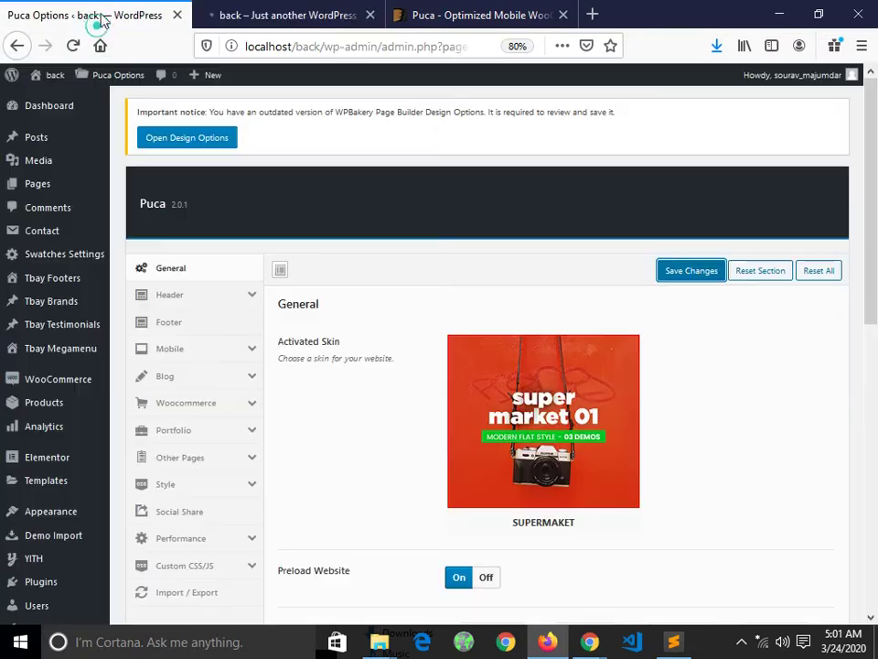
scroll(439, 448, down, 6)
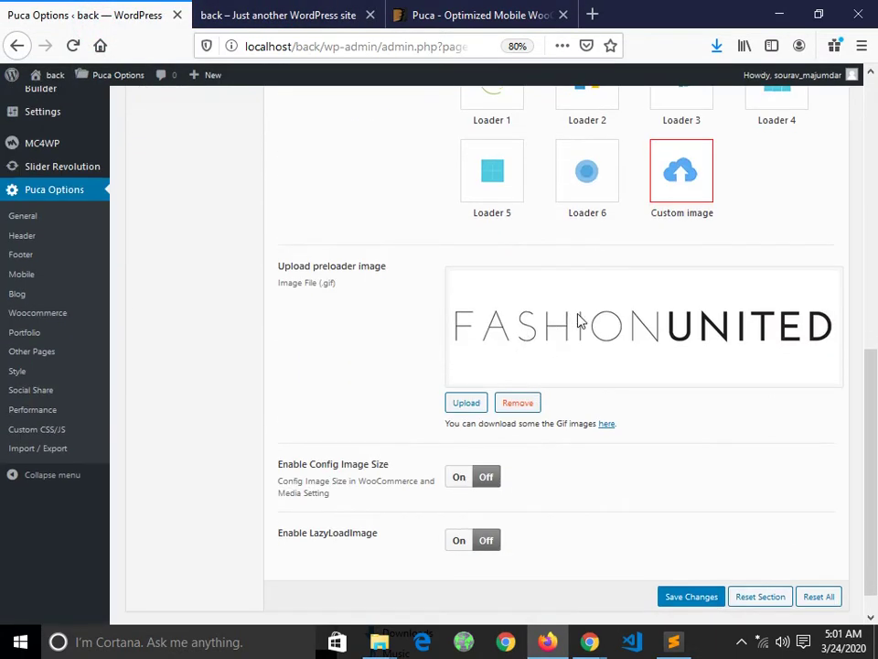
click(291, 15)
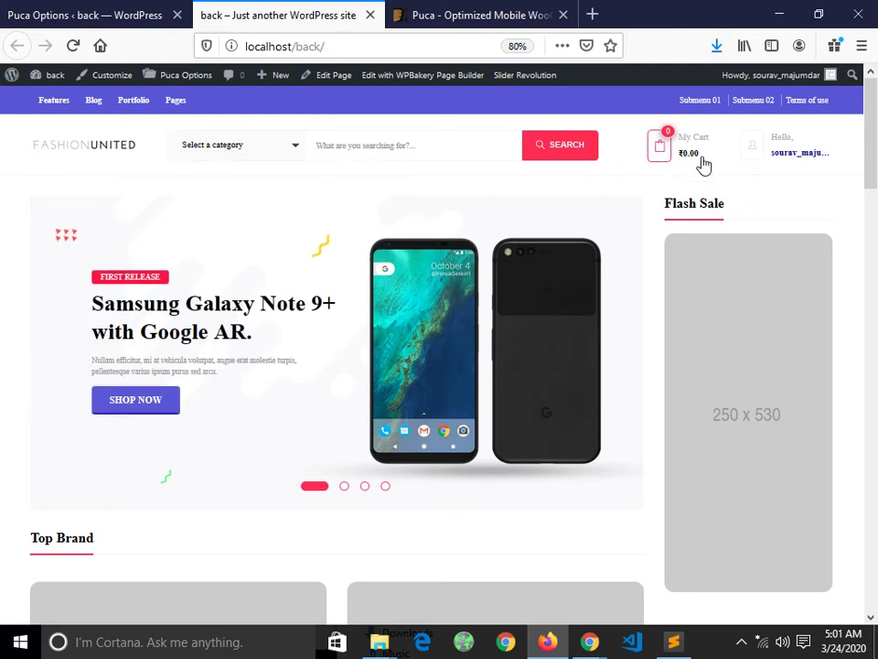
Step: Look through the storefront home page's banners, featured products and recent news, and return to the Puca options
scroll(304, 294, down, 3)
scroll(280, 290, up, 3)
scroll(249, 300, down, 4)
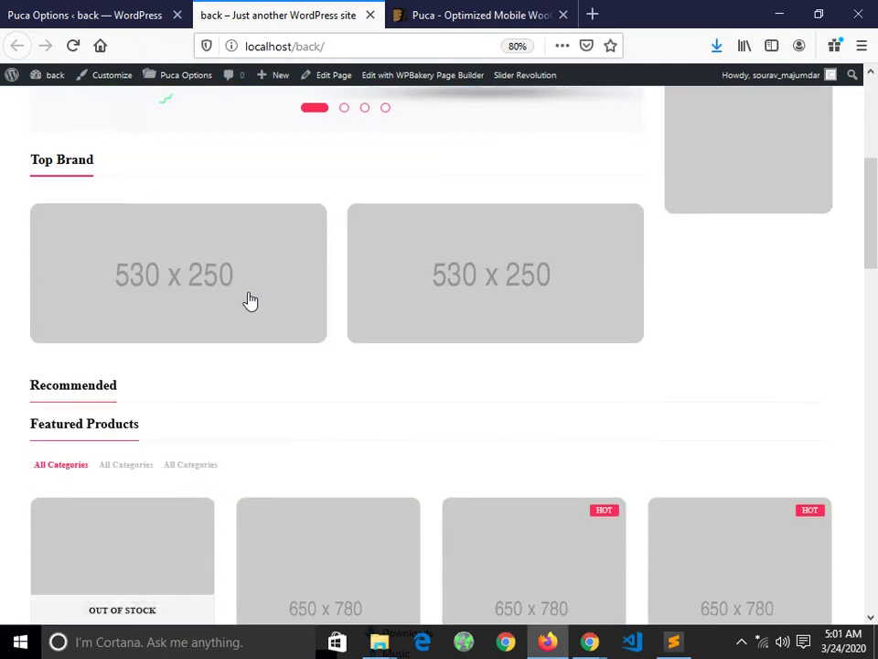
scroll(212, 271, down, 5)
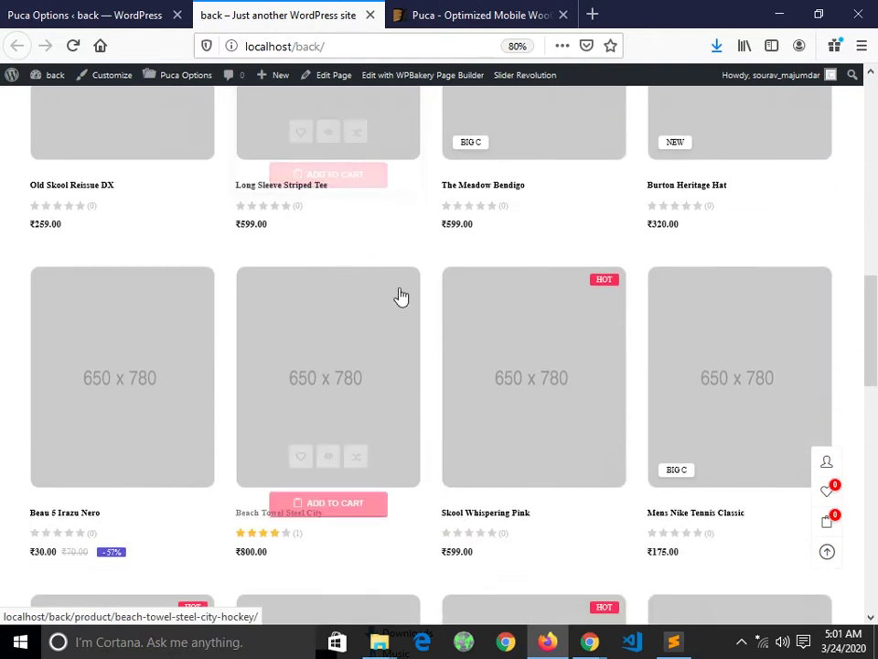
scroll(490, 404, down, 8)
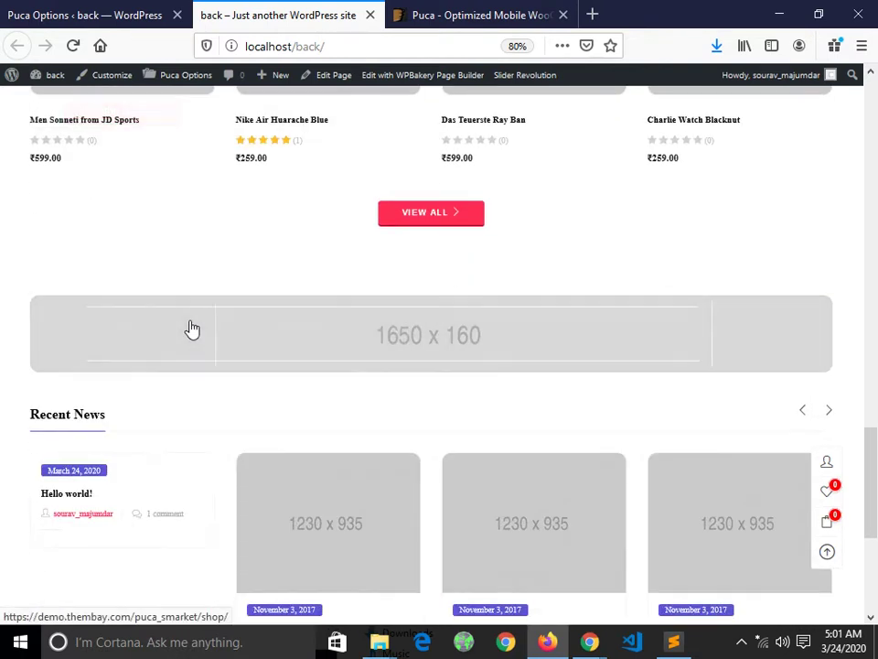
scroll(192, 329, down, 2)
scroll(388, 303, down, 5)
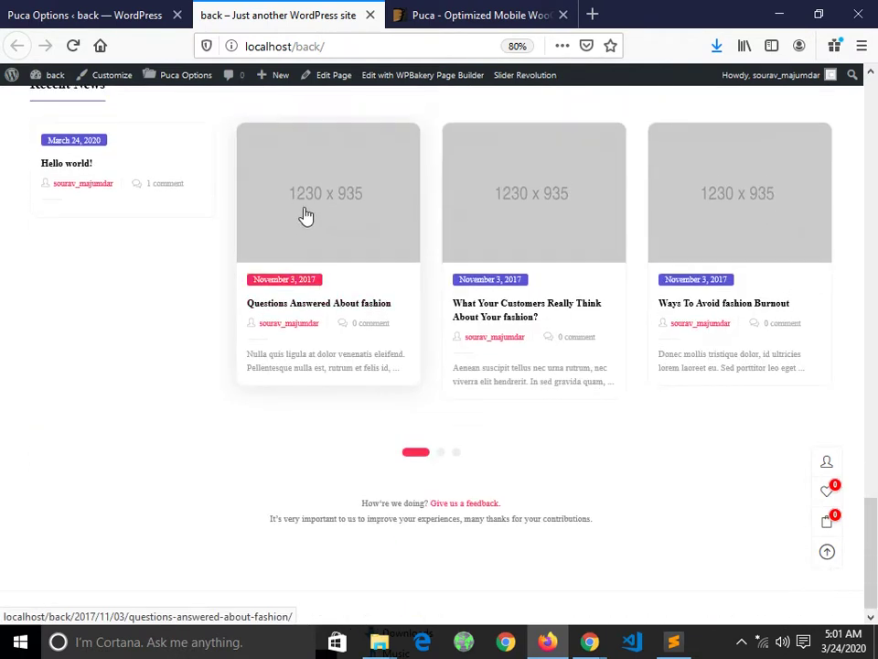
scroll(316, 274, up, 2)
scroll(334, 370, up, 9)
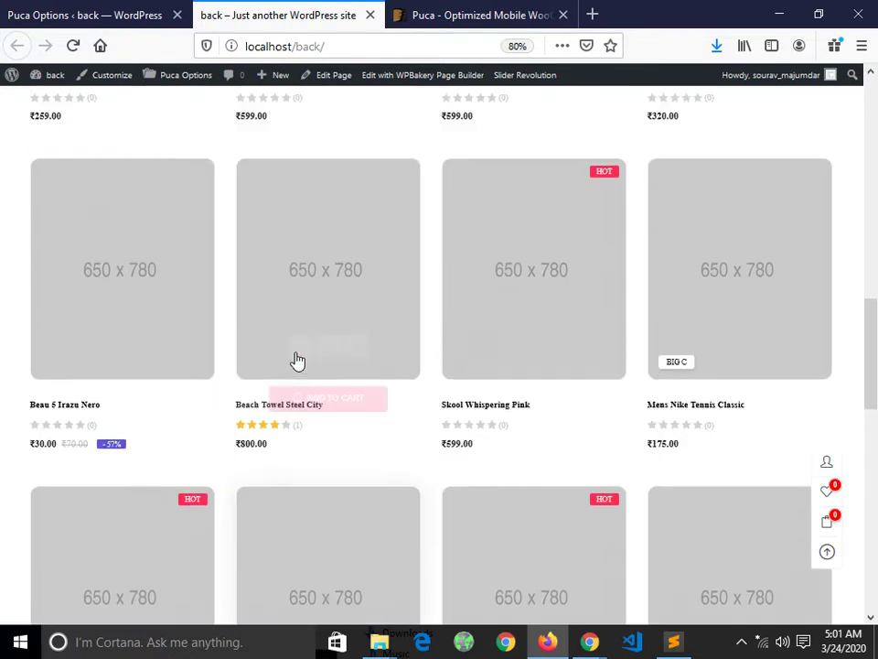
scroll(291, 360, up, 2)
scroll(110, 460, down, 3)
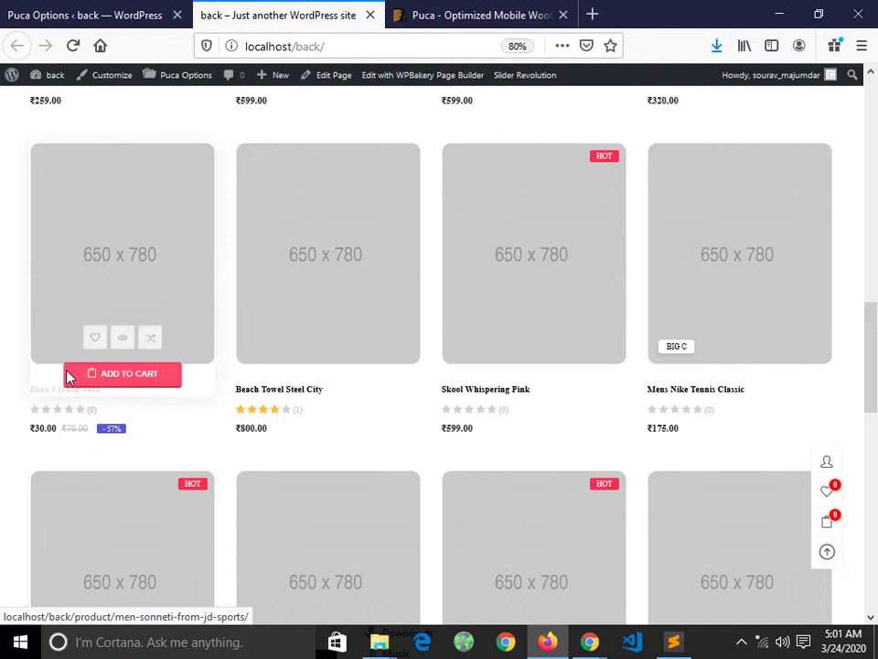
click(69, 20)
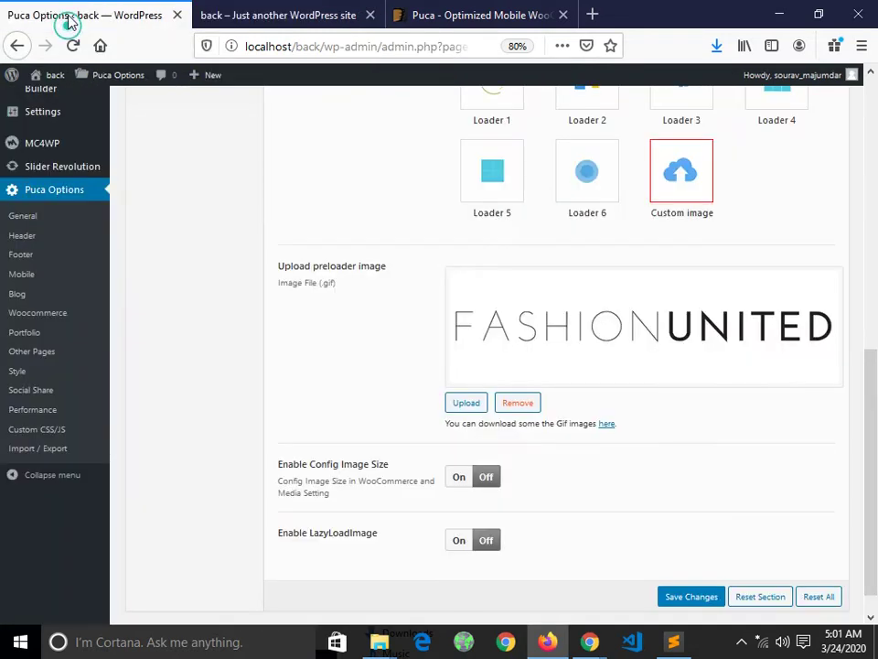
Step: Open the Mobile Header section of the Puca options to view its layout and logo settings
scroll(147, 320, up, 10)
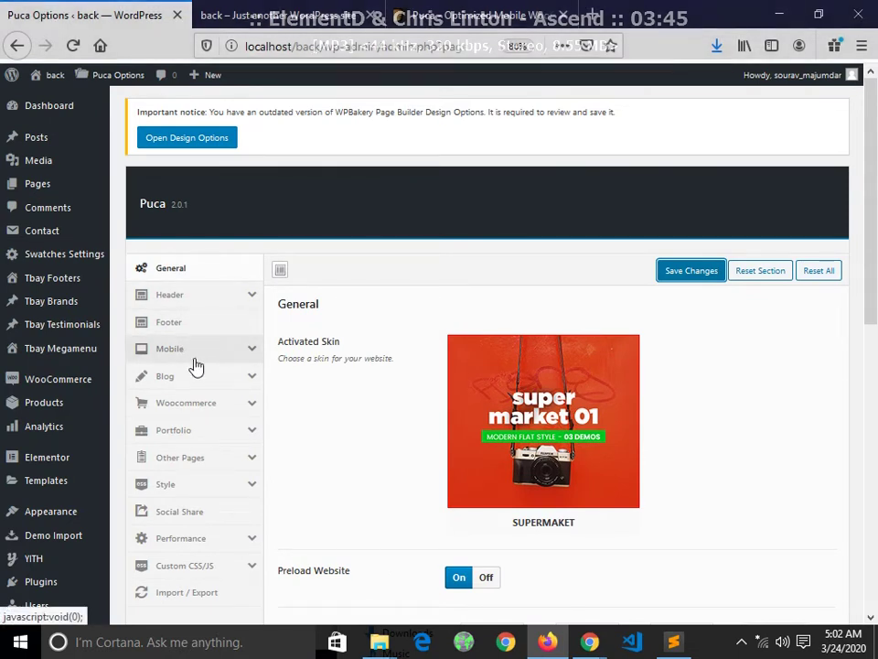
click(188, 353)
scroll(439, 315, down, 3)
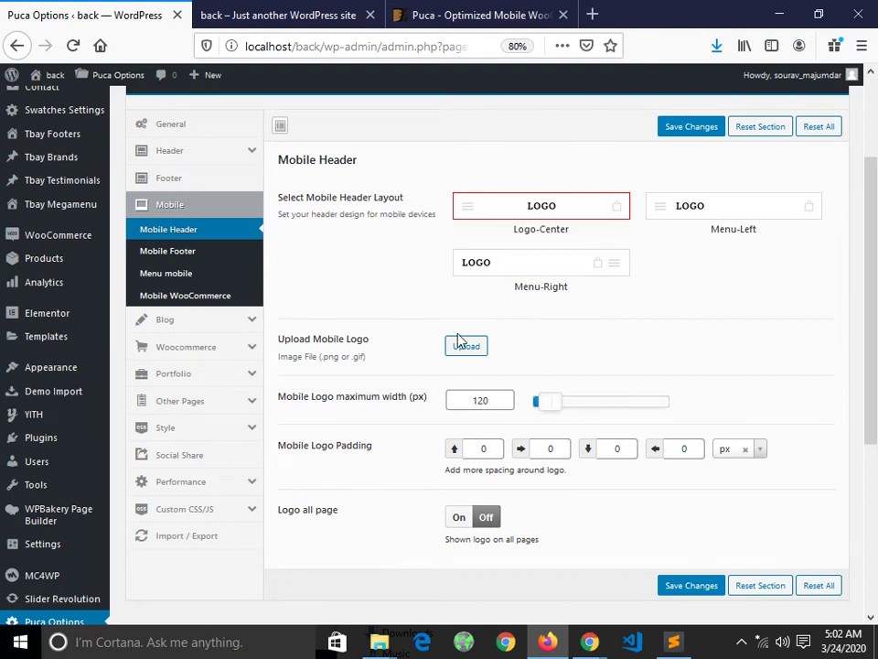
Step: Check the storefront home page in a phone-width browser window, then restore the full window
click(417, 15)
click(276, 18)
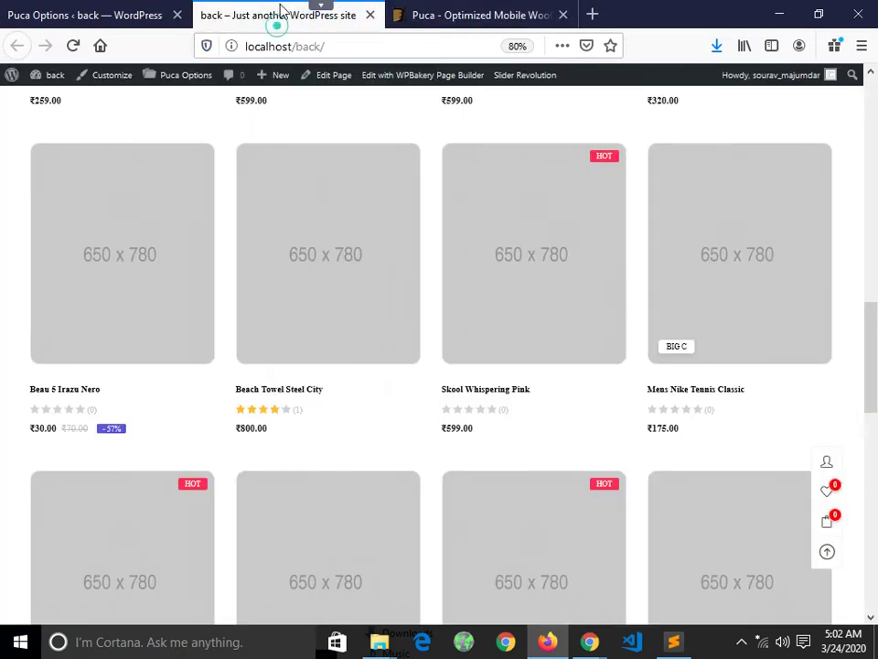
right_click(545, 121)
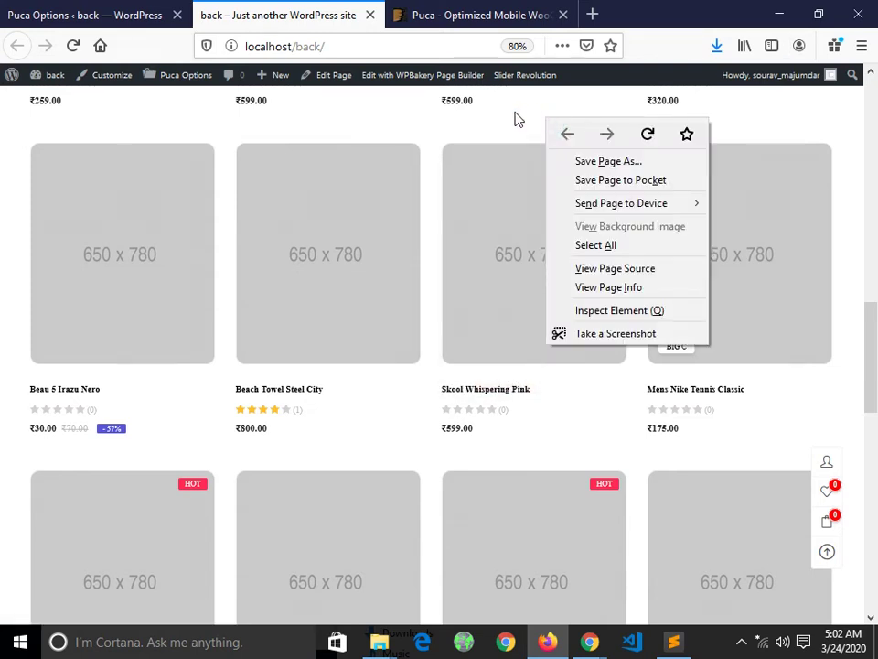
click(518, 120)
click(816, 14)
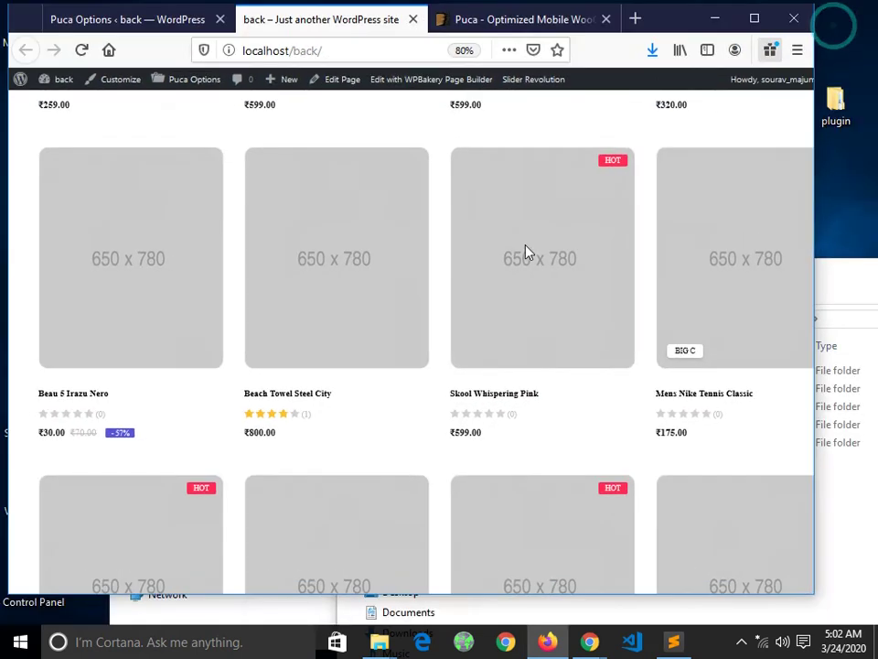
drag(813, 185, 374, 199)
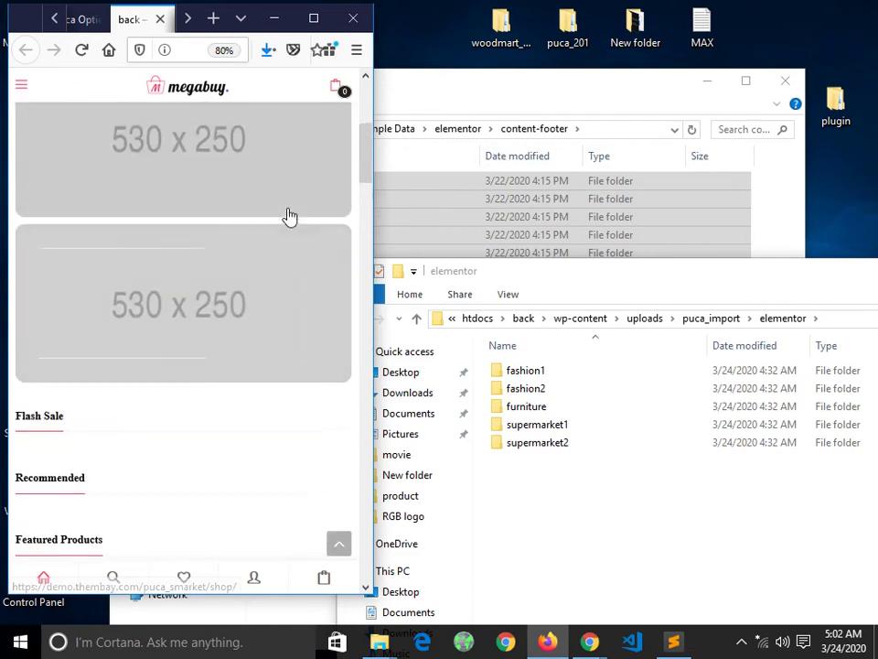
scroll(249, 449, down, 5)
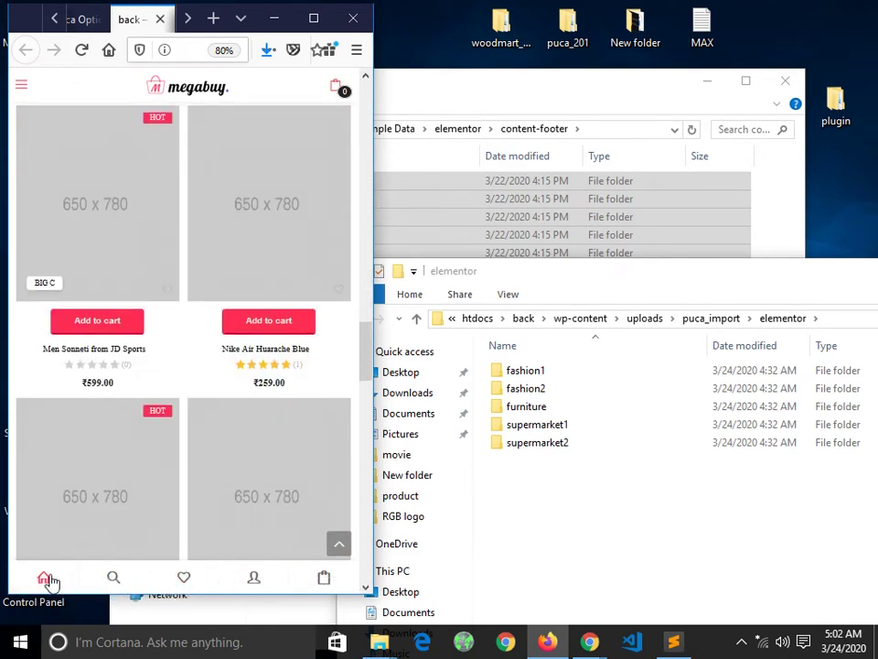
click(313, 19)
Step: Set the mobile logo in the Mobile Header options to the FASHIONUNITED image from the media library
click(80, 16)
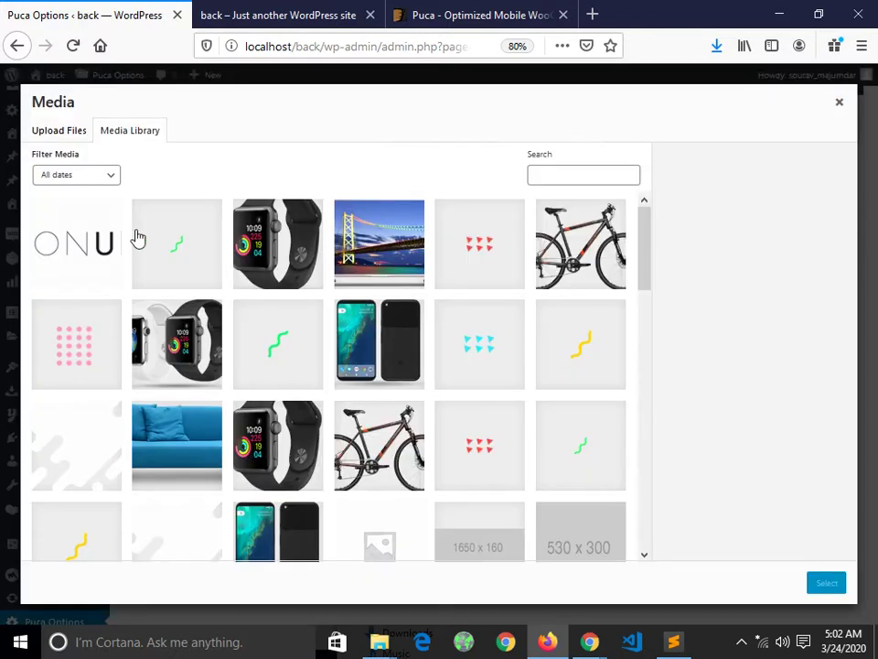
click(86, 239)
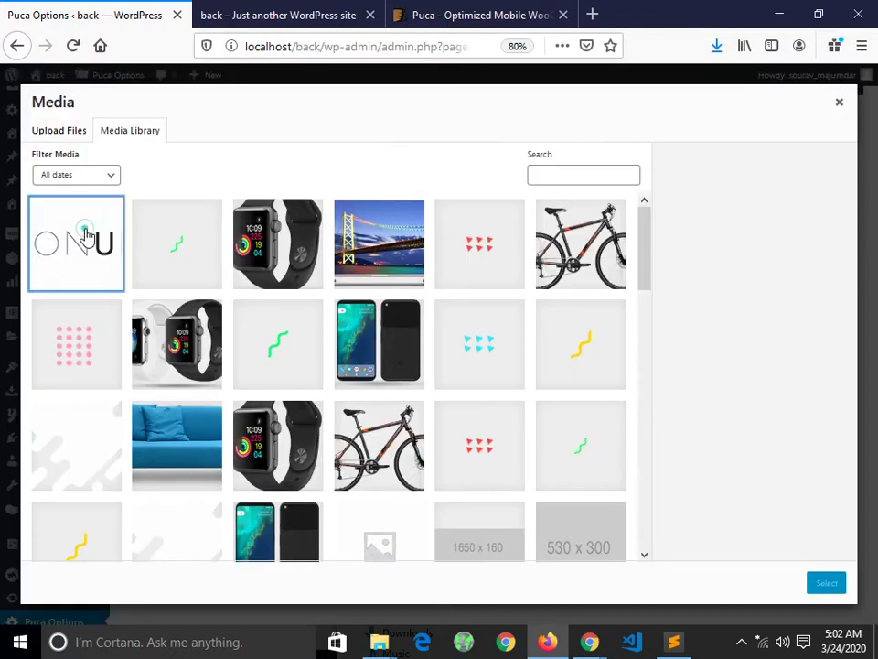
click(827, 584)
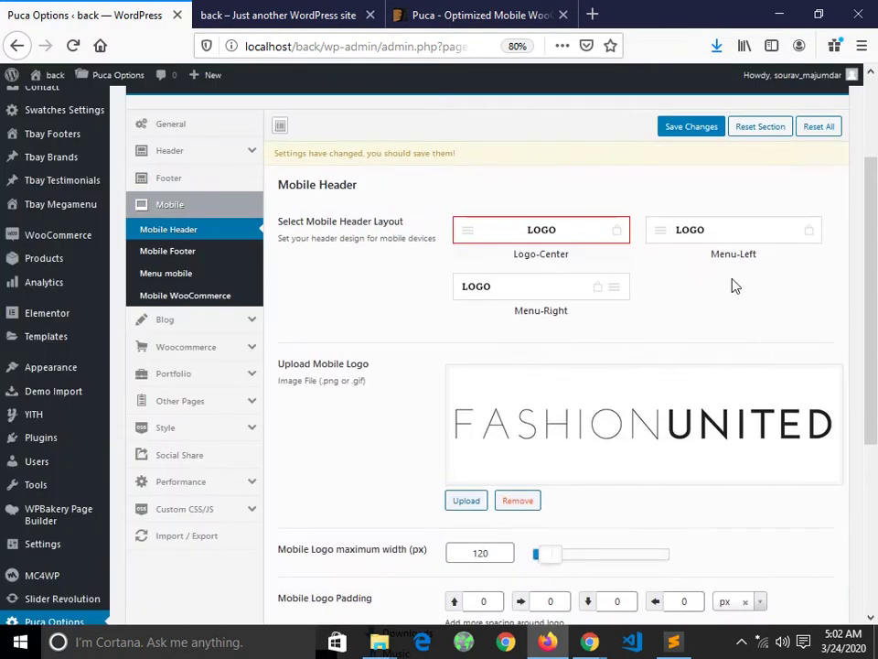
Step: Review the mobile logo width, padding and all-page settings, and the Mobile Footer options
scroll(677, 387, down, 5)
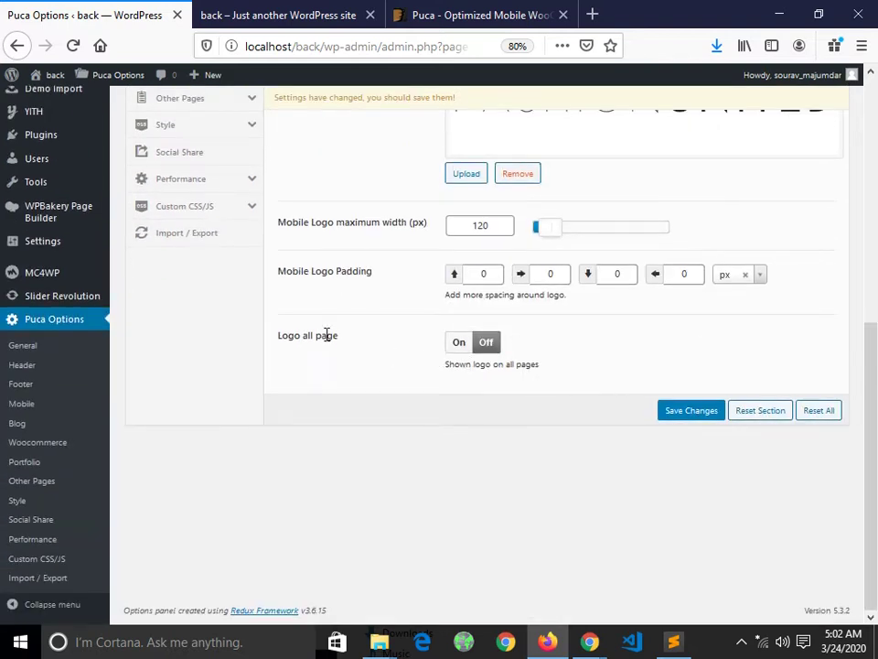
scroll(412, 265, up, 5)
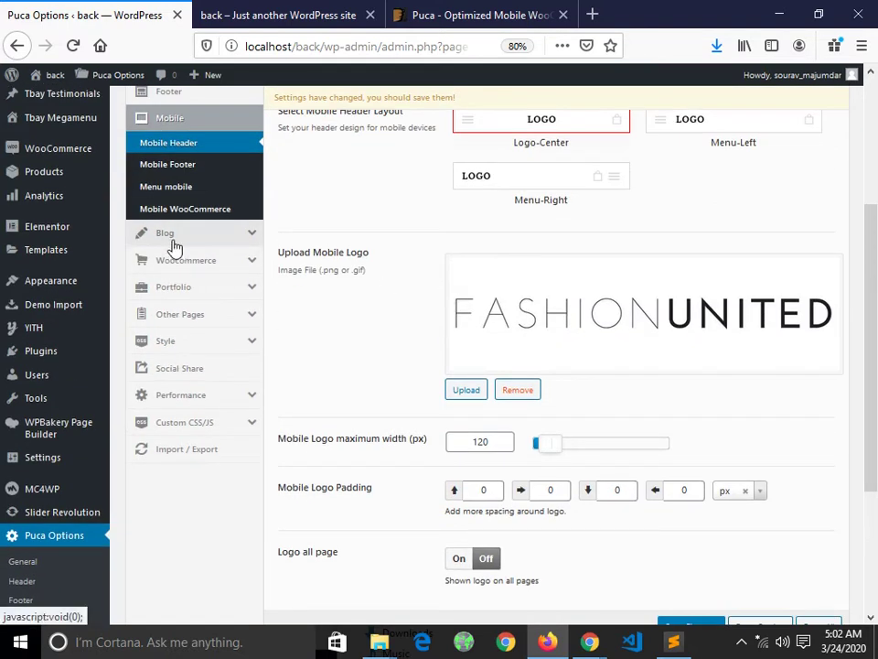
click(174, 166)
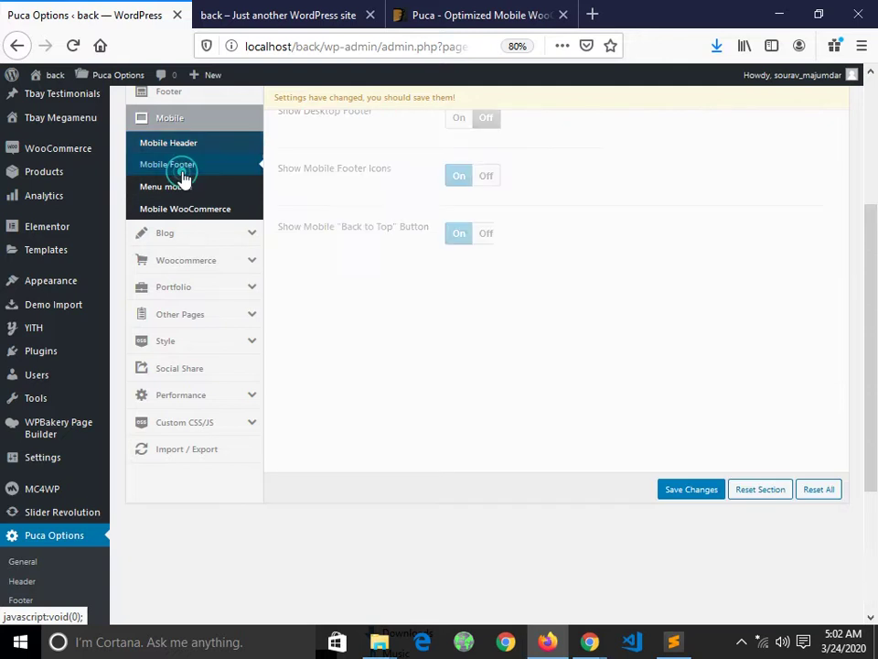
scroll(448, 348, up, 3)
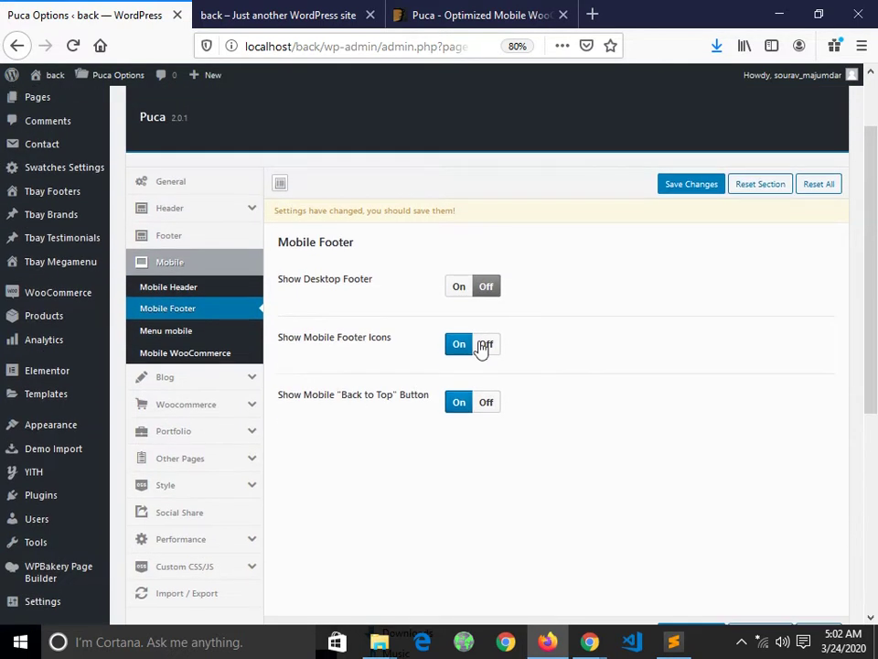
Step: Review the Menu mobile options, including the search texts, social slides and the Facebook slide's link
click(187, 343)
scroll(525, 320, down, 3)
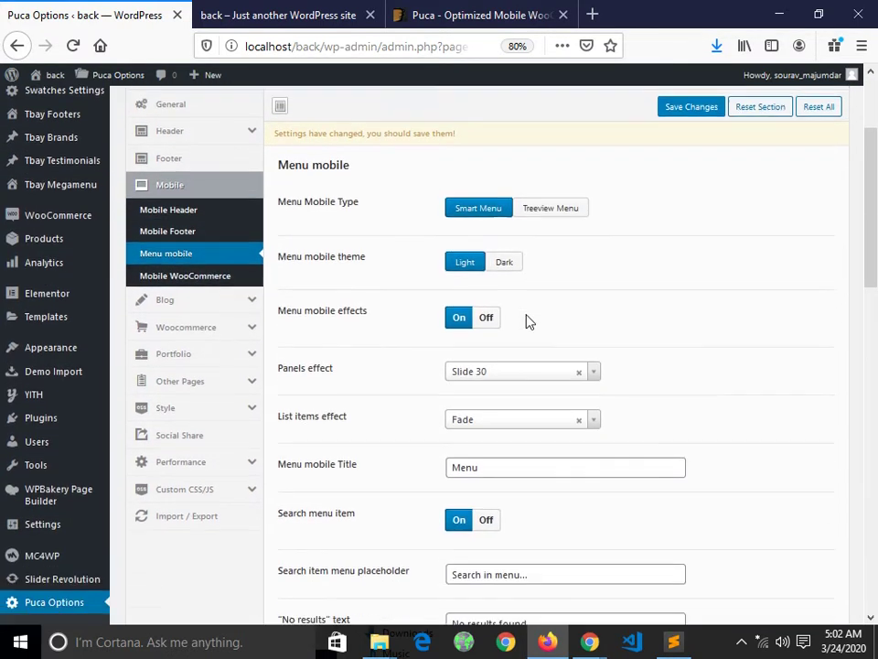
scroll(534, 317, down, 7)
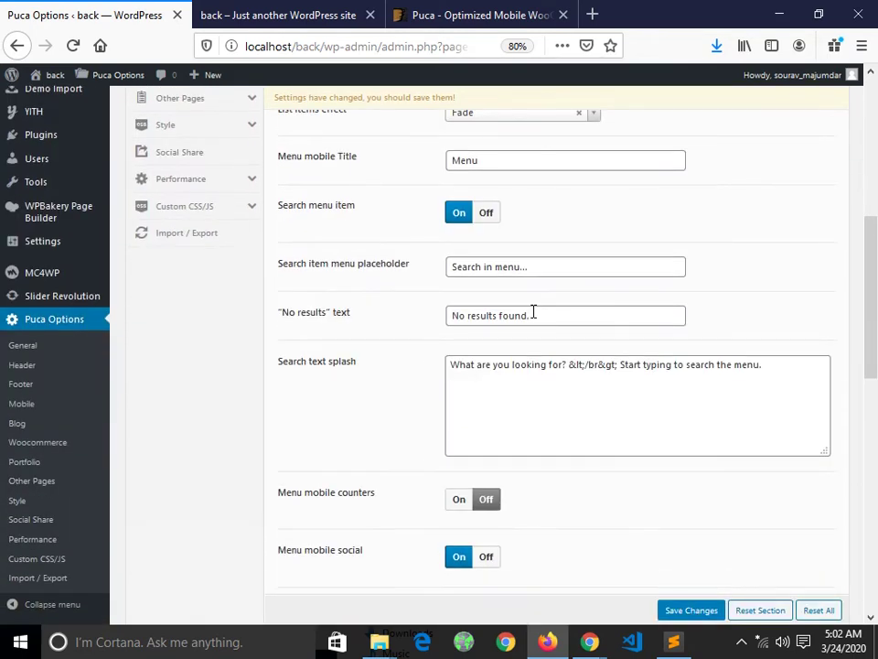
scroll(548, 324, down, 5)
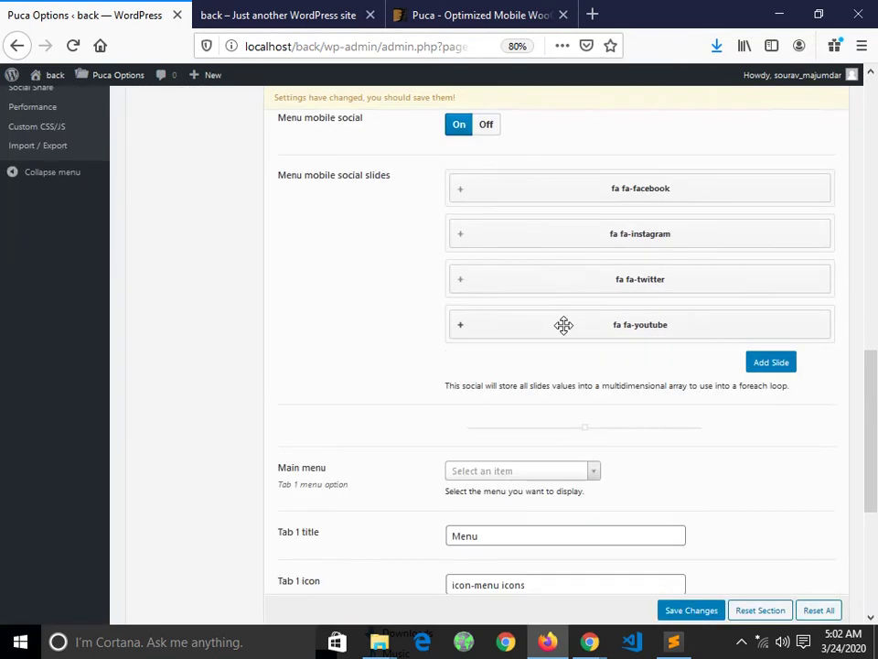
scroll(564, 325, down, 5)
scroll(572, 330, up, 7)
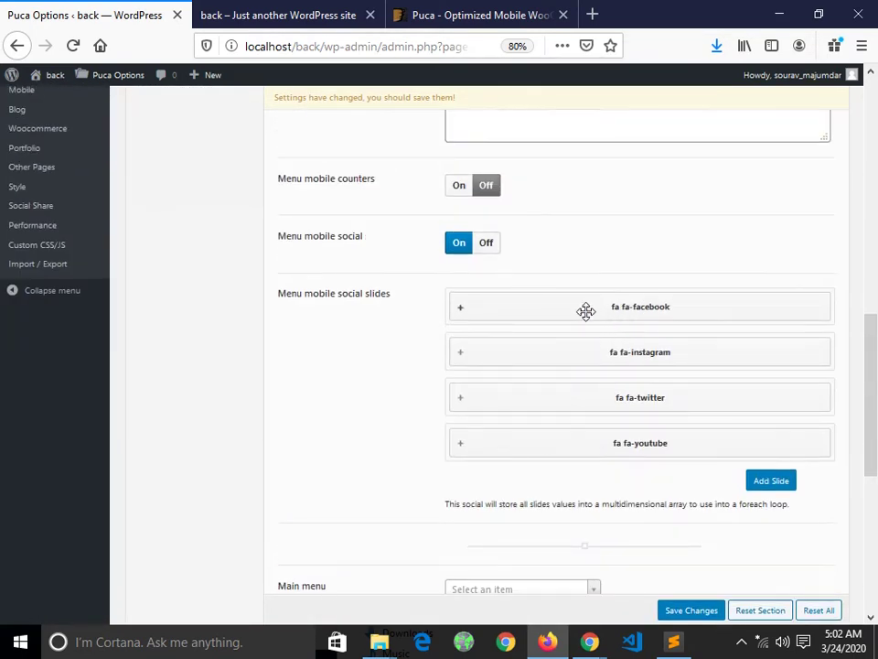
click(463, 311)
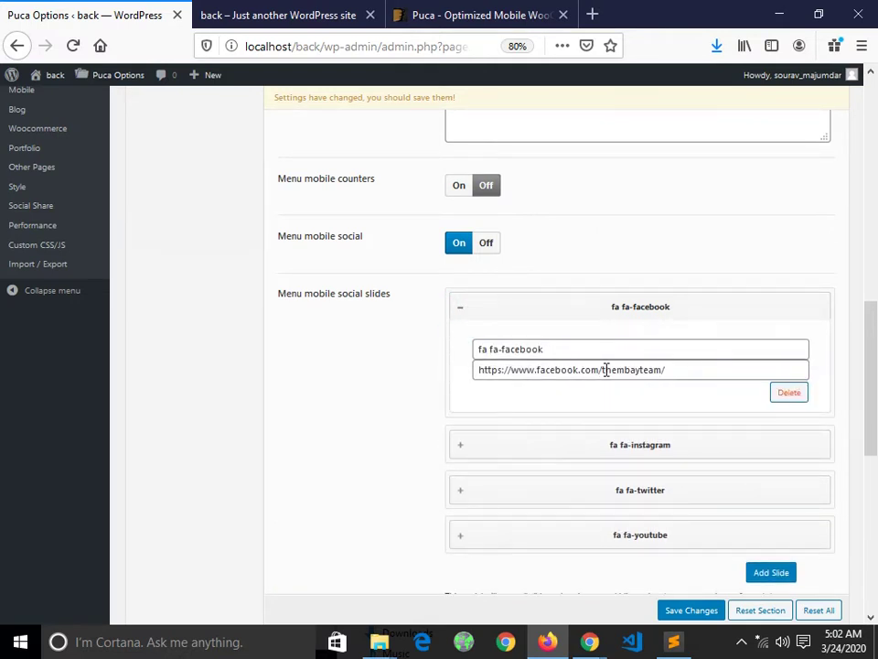
click(466, 308)
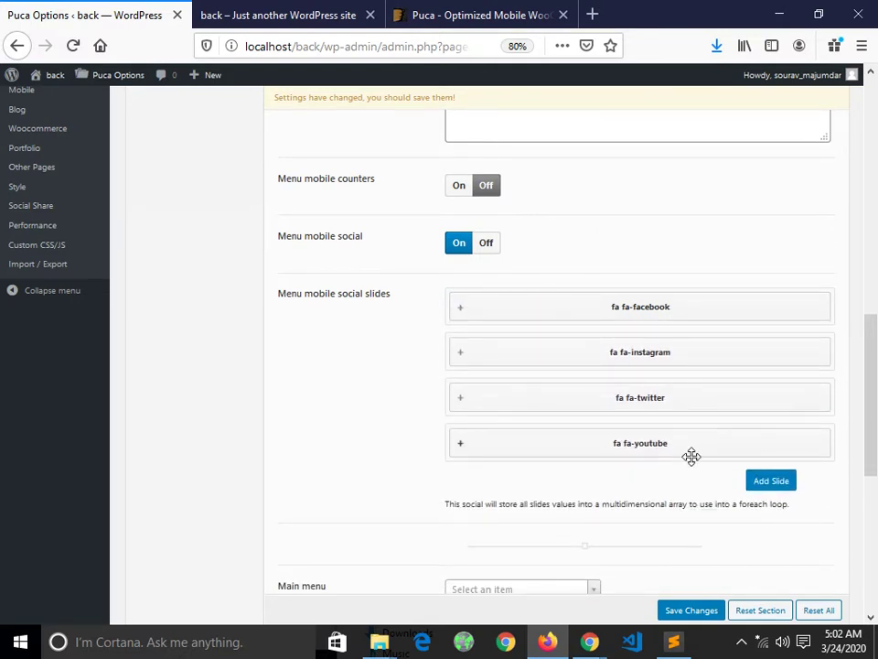
Step: Save the mobile options and reload the storefront home page
click(704, 611)
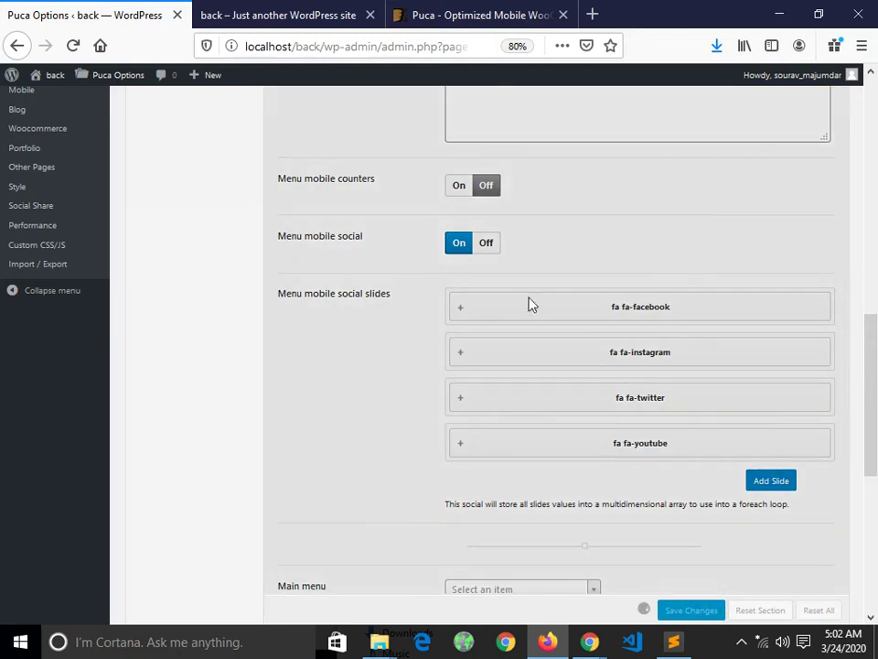
click(291, 19)
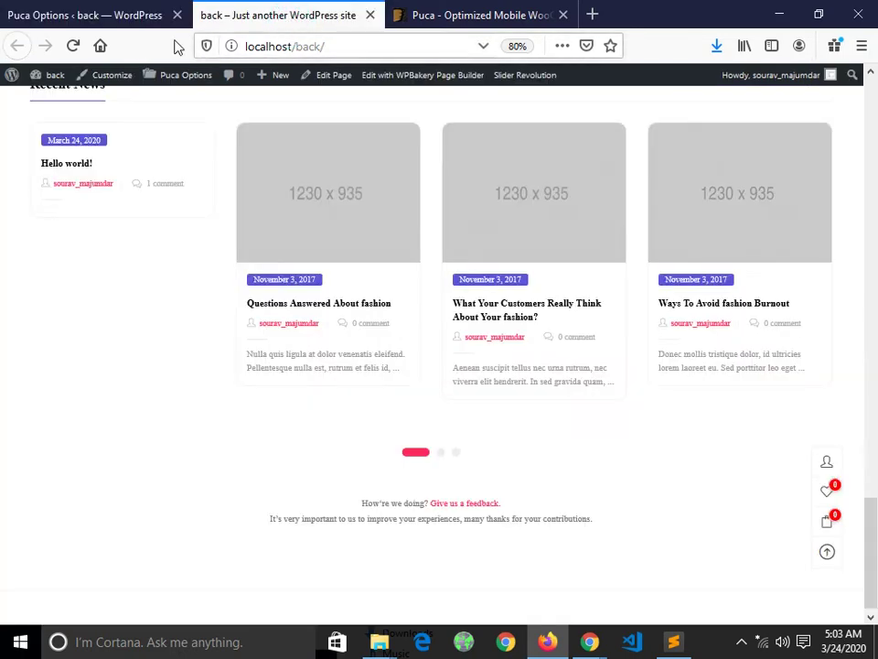
click(69, 46)
scroll(504, 194, up, 15)
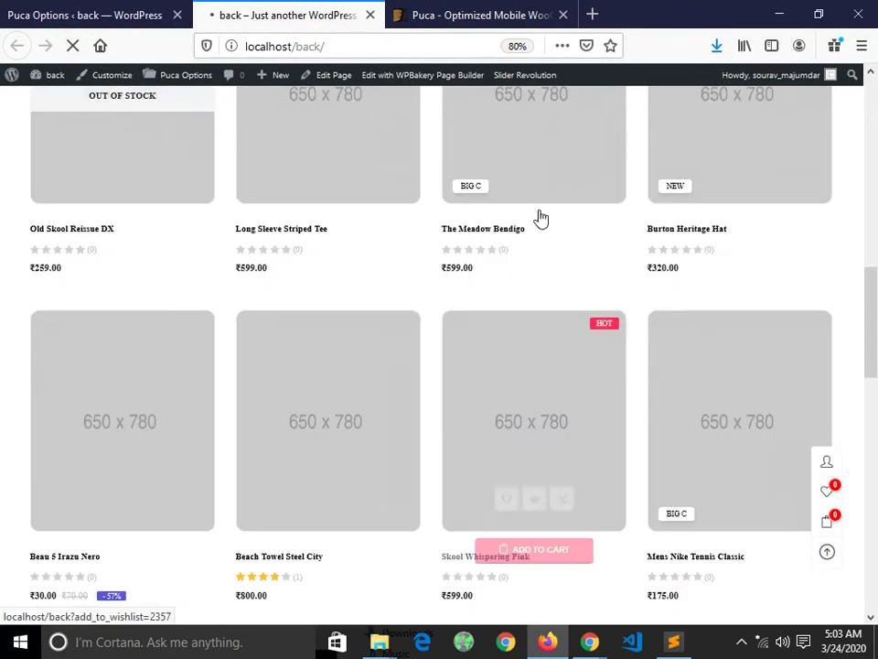
scroll(538, 217, up, 5)
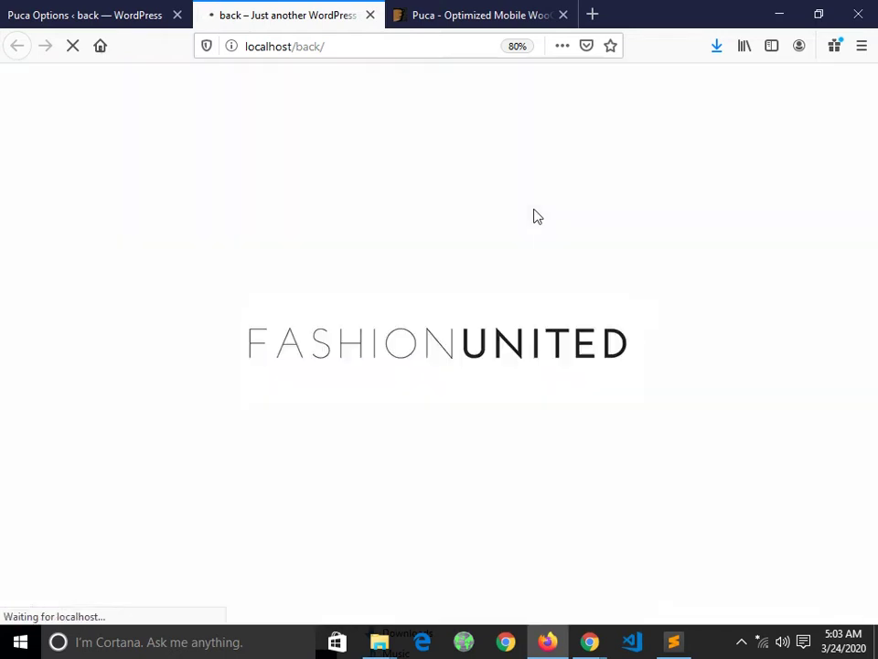
Step: Inspect the storefront's mobile header logo, slide-out menu and social links in a phone-width window, then maximize it again
click(818, 14)
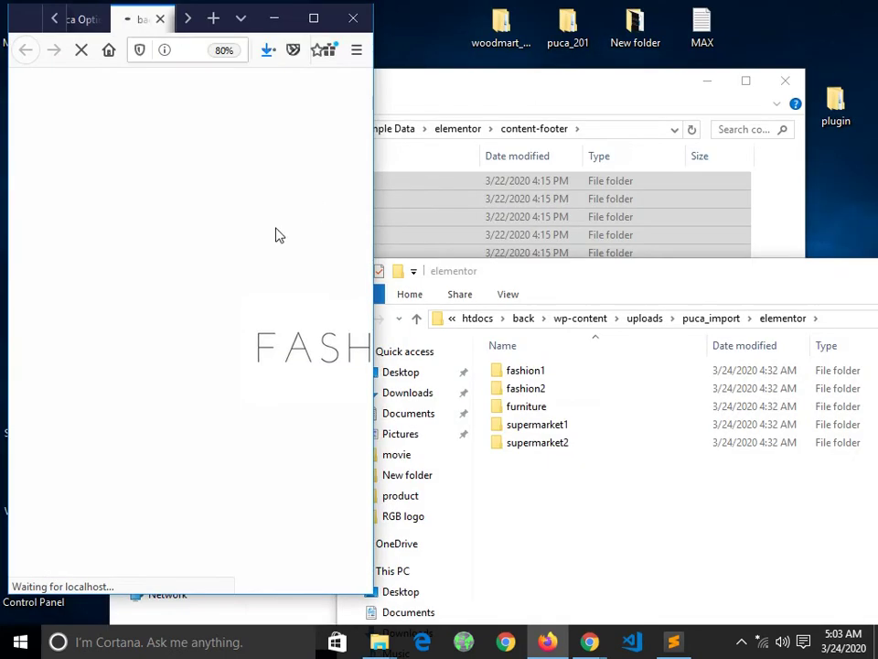
drag(378, 224, 343, 220)
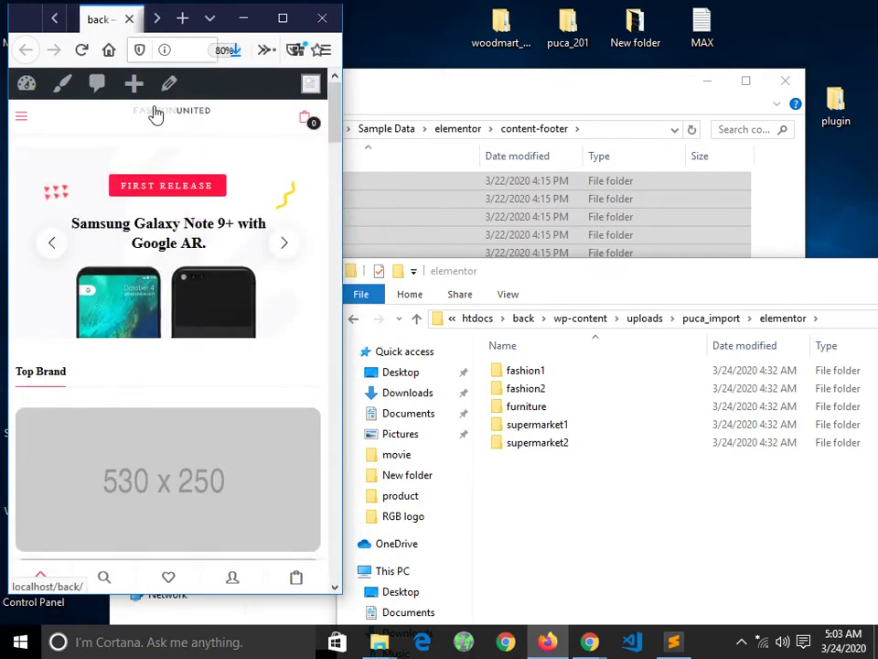
click(22, 119)
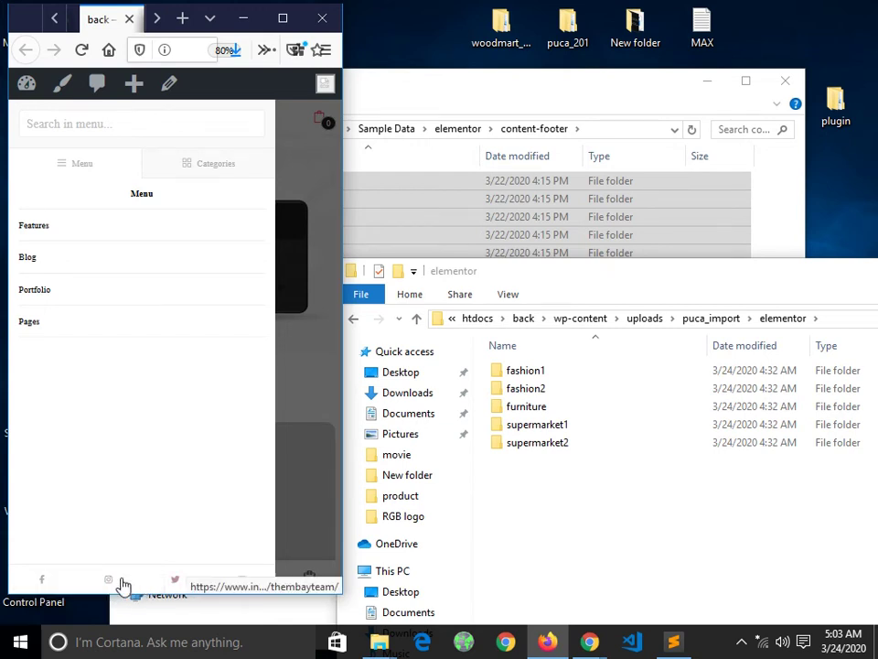
click(280, 18)
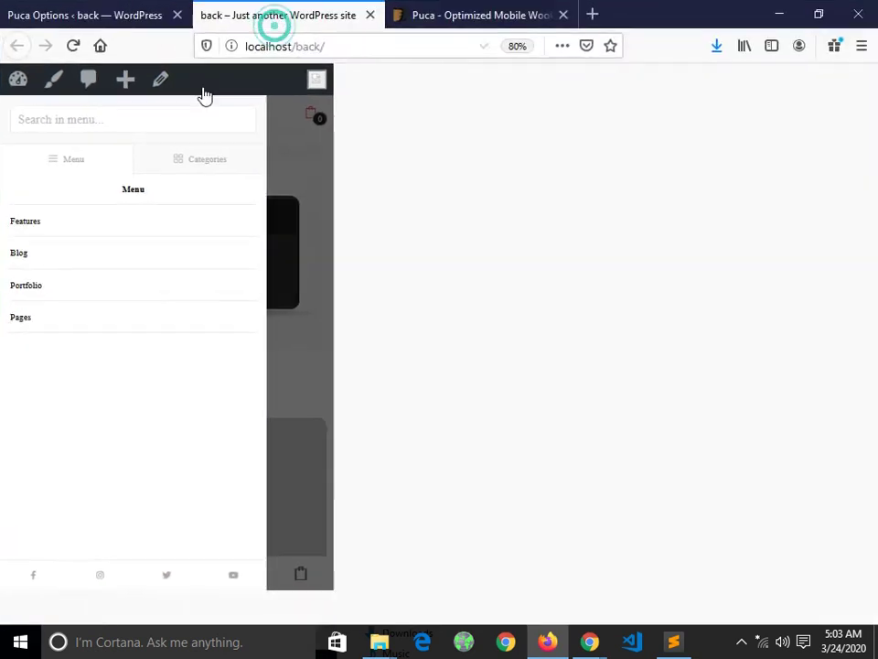
Step: Return to the Puca options and review the Menu mobile and Mobile WooCommerce settings
click(73, 18)
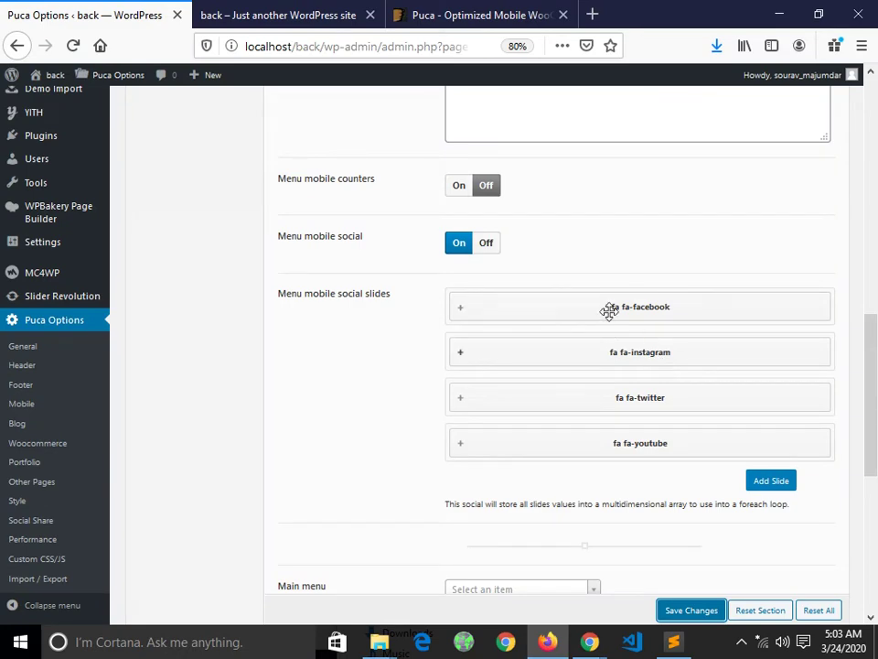
scroll(554, 349, up, 10)
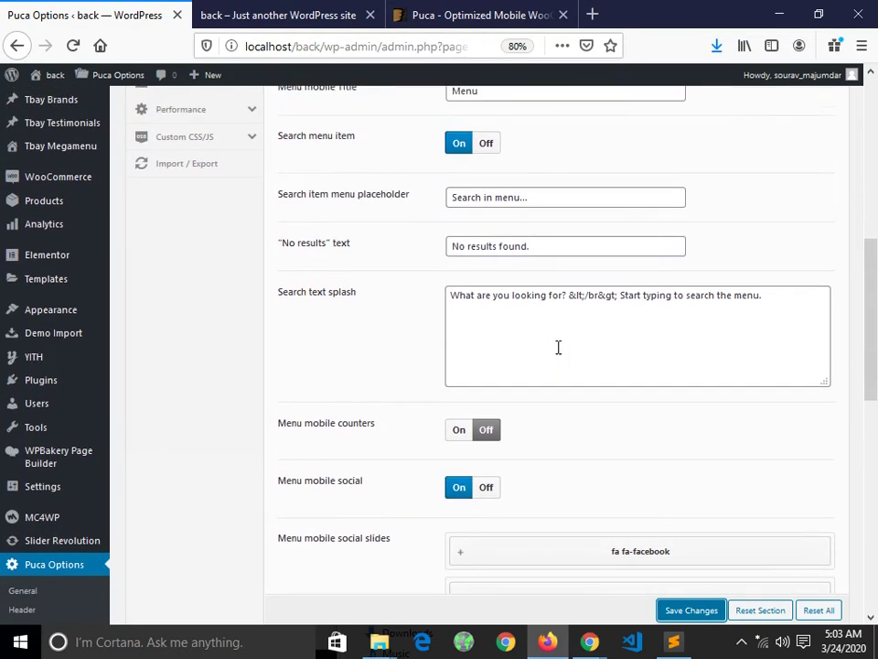
scroll(560, 355, up, 4)
scroll(225, 241, down, 3)
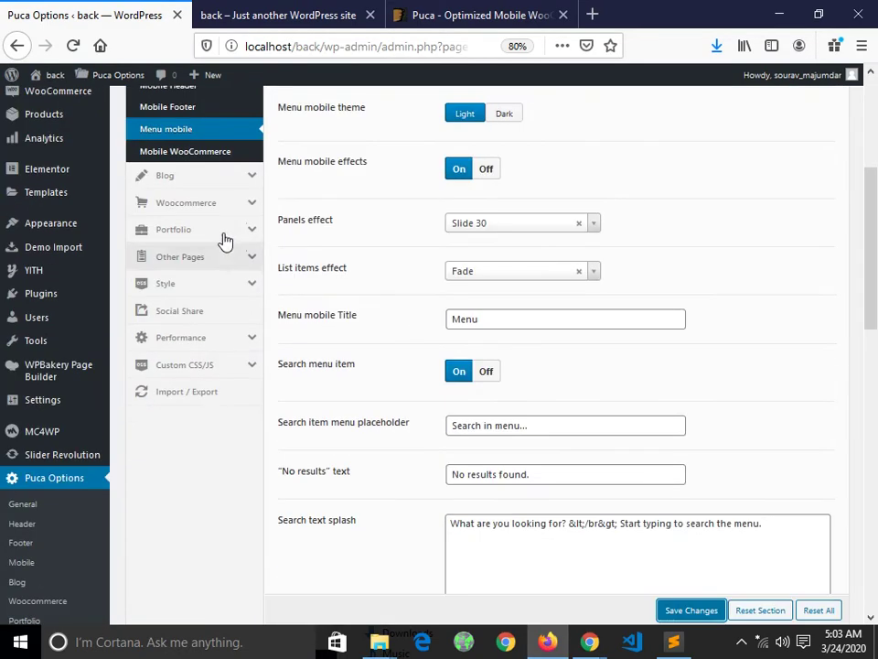
click(180, 152)
scroll(513, 291, up, 3)
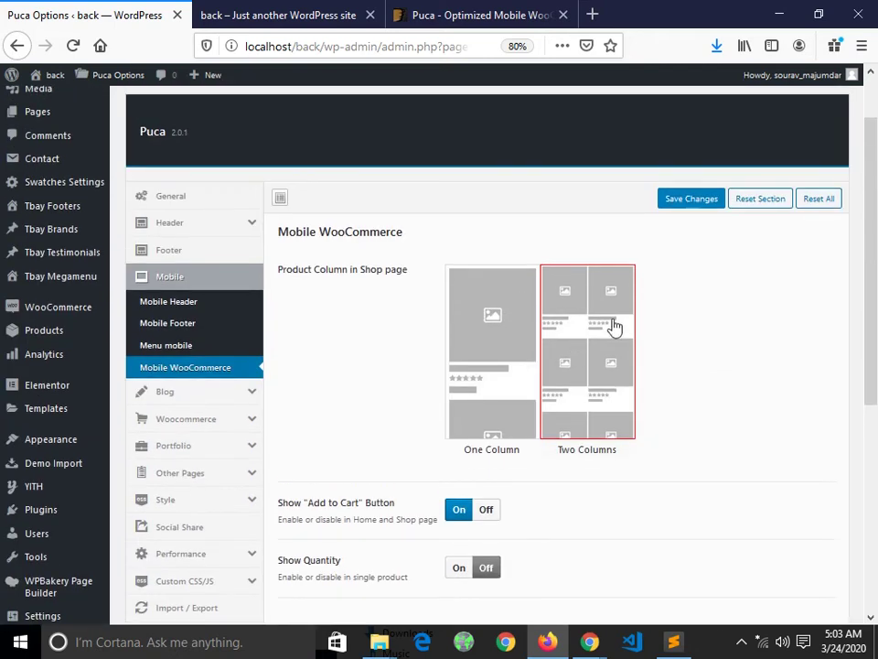
Step: Review the Header logo settings and the Mobile Header section, then open the Woocommerce options
click(167, 222)
scroll(412, 384, down, 3)
scroll(448, 417, down, 3)
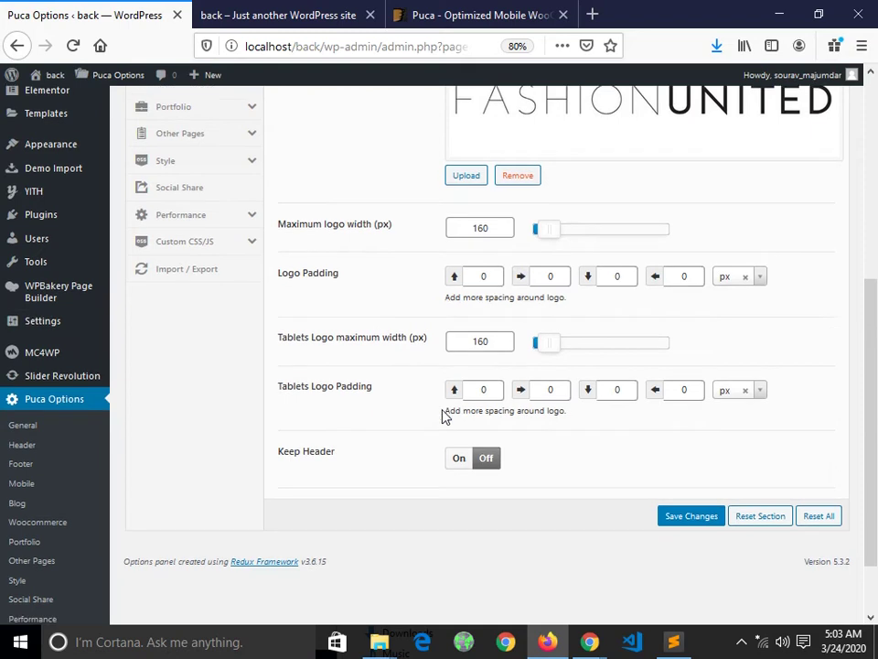
scroll(197, 307, up, 10)
click(187, 304)
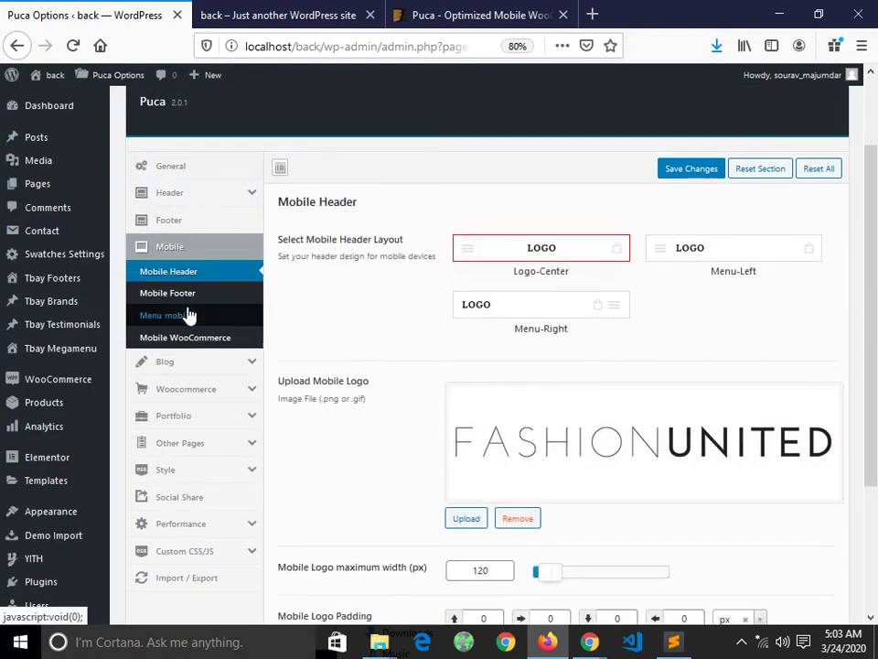
click(204, 393)
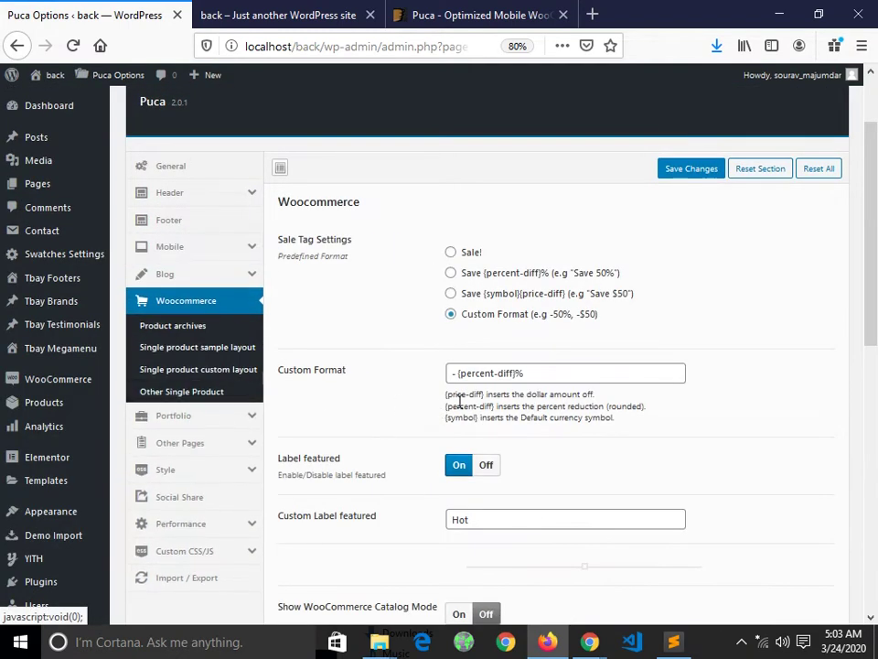
Step: Review the WooCommerce theme options from the sale tag format down to the breadcrumb settings
scroll(458, 302, down, 5)
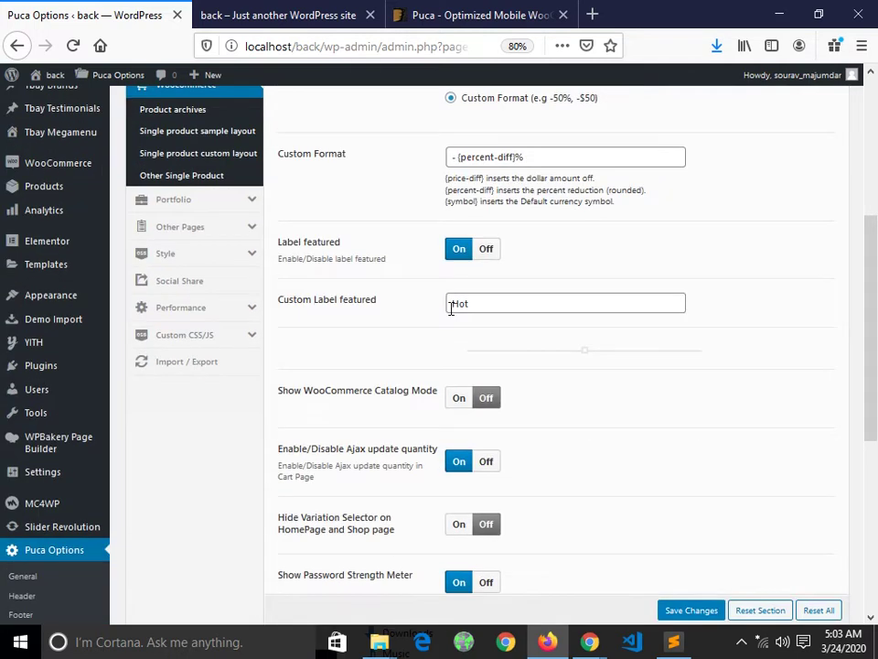
scroll(398, 317, down, 3)
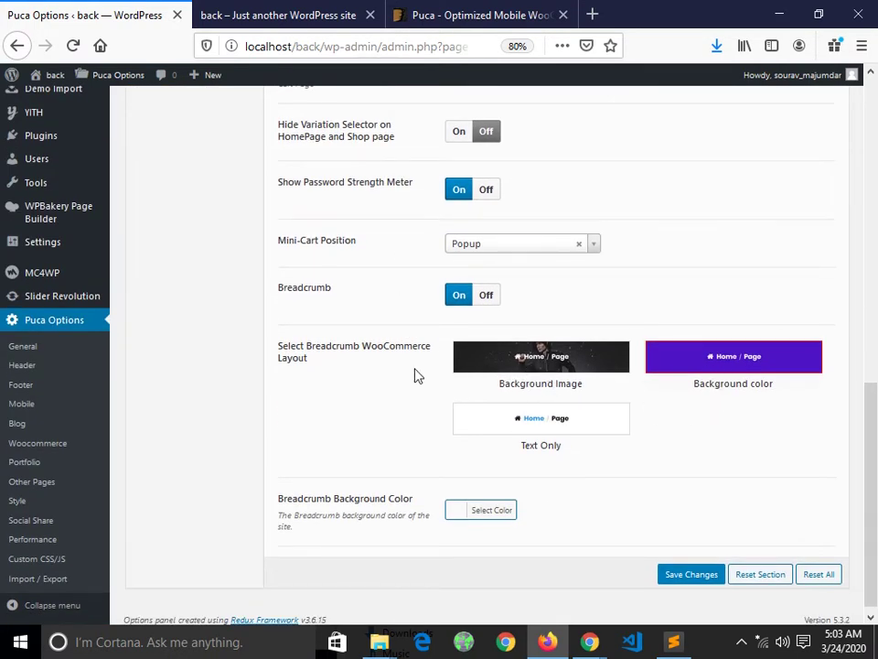
scroll(348, 458, up, 10)
mouse_move(44, 108)
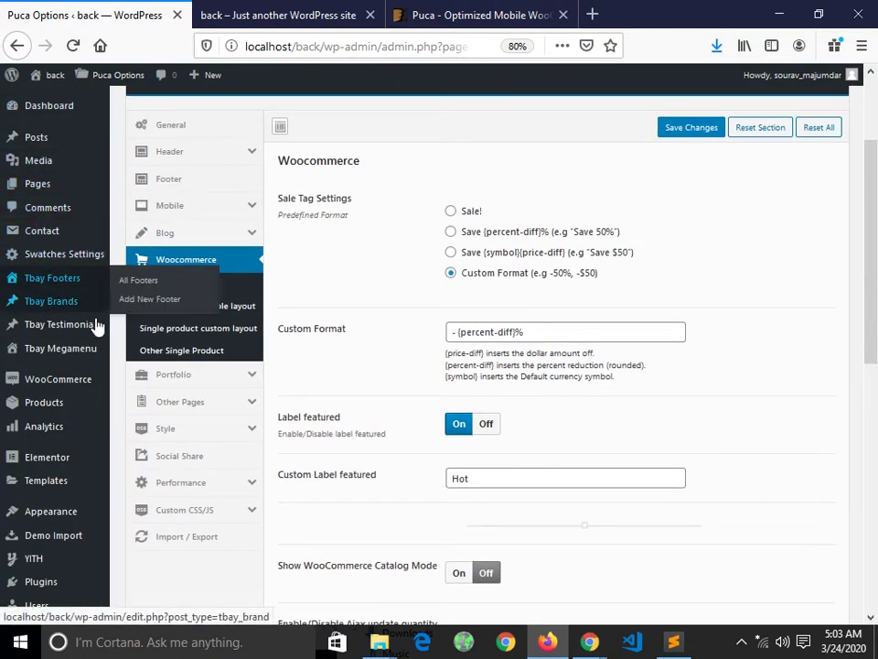
Step: Compare the Menu and Categories lists in the storefront's slide-out menu, then close the menu
click(263, 18)
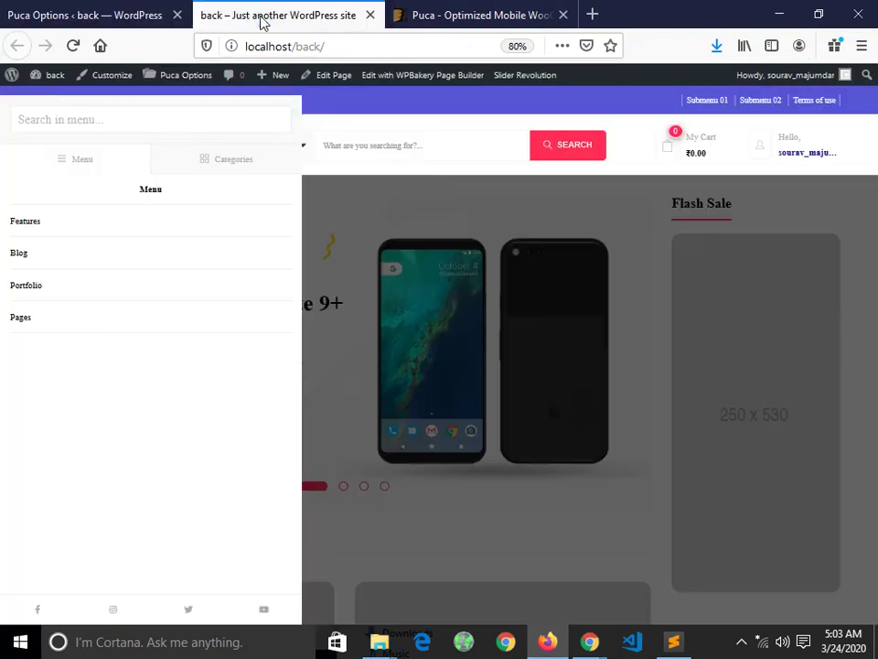
click(242, 163)
click(122, 161)
click(259, 161)
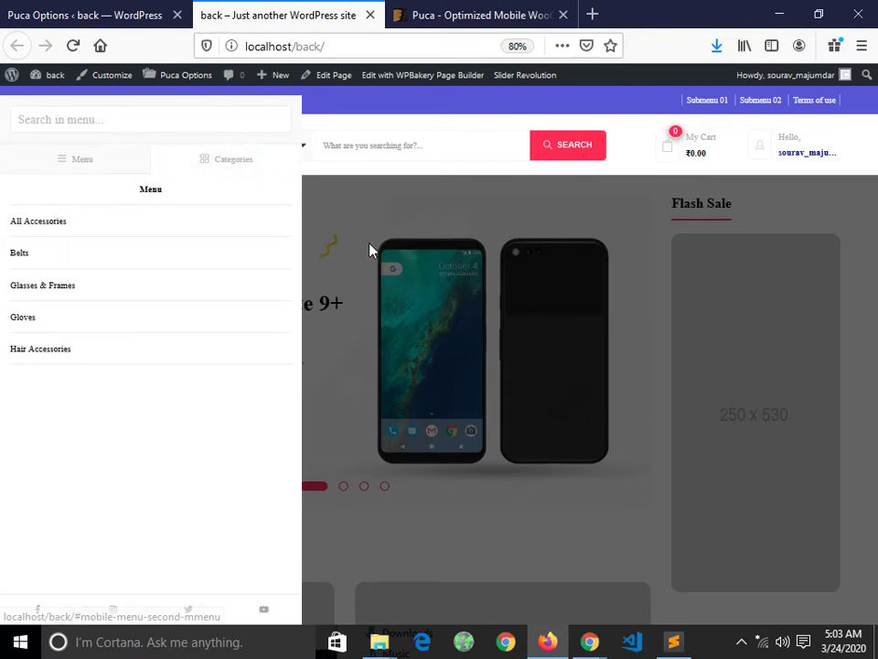
click(370, 247)
click(254, 156)
Step: Open the Long Sleeve Striped Tee product from the storefront home page and copy its title
scroll(728, 238, down, 5)
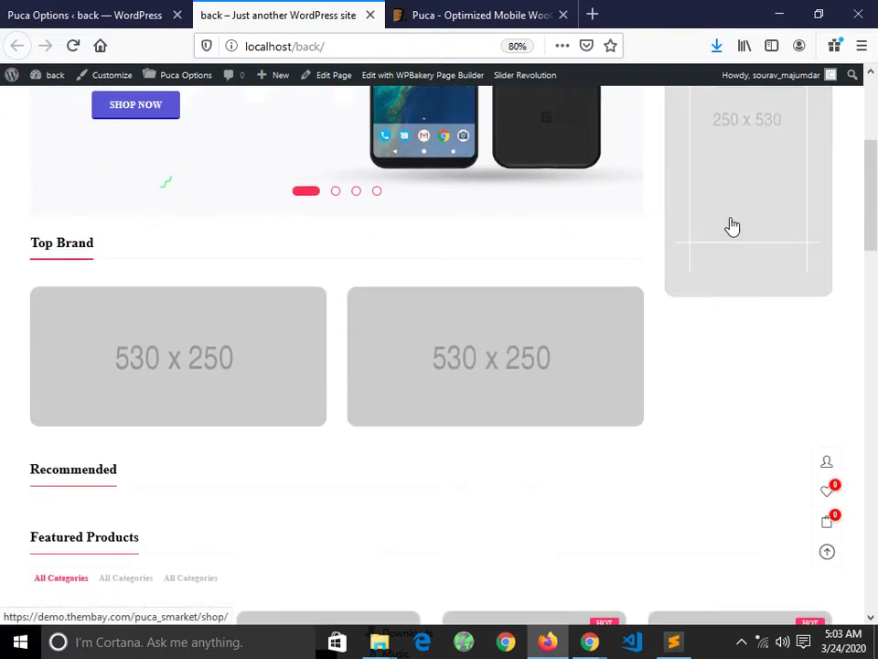
scroll(731, 226, down, 8)
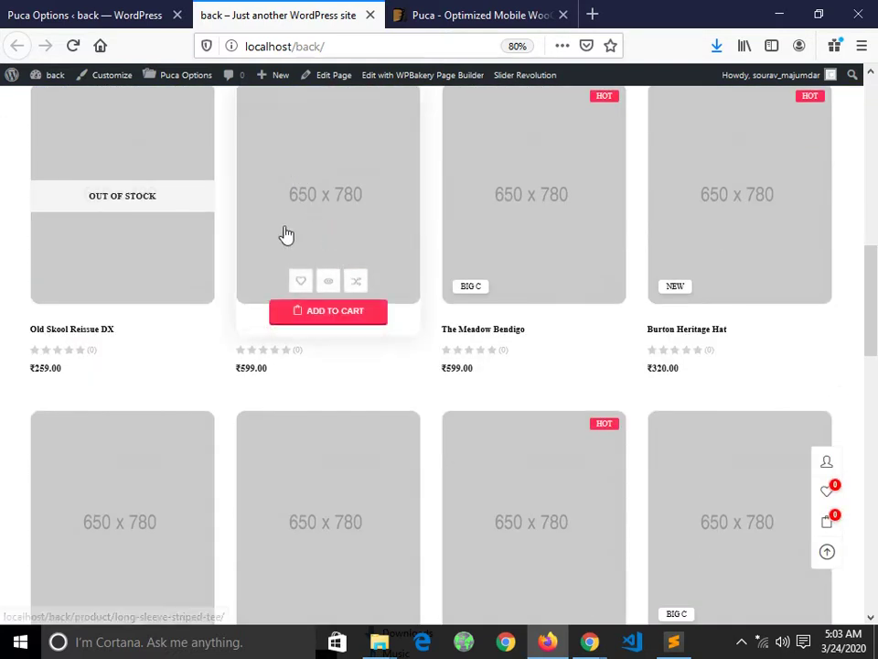
click(302, 201)
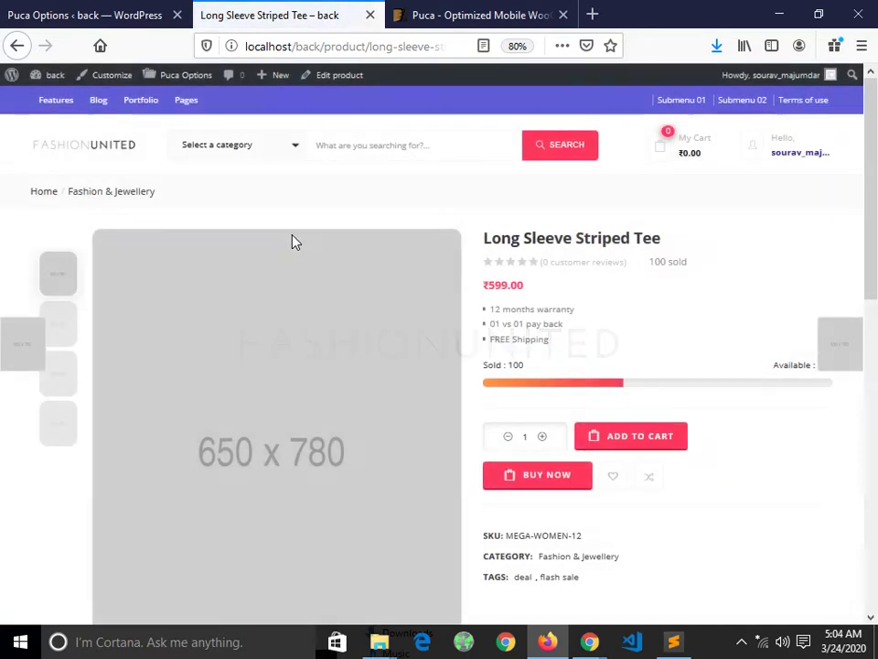
drag(480, 240, 671, 251)
right_click(567, 245)
click(570, 252)
Step: Return to the WordPress admin and open the list of all products
click(52, 11)
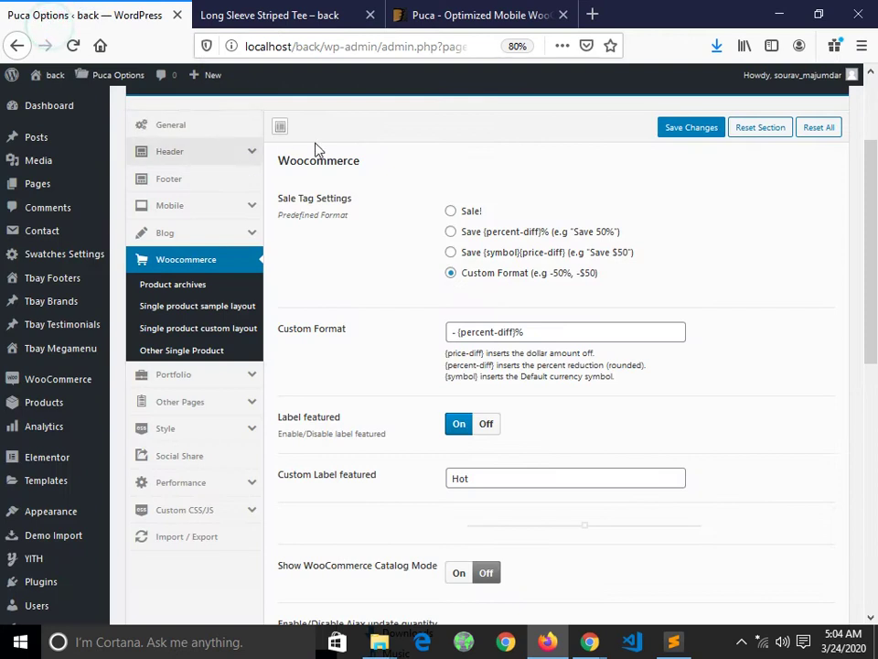
scroll(23, 182, up, 3)
mouse_move(44, 435)
mouse_move(55, 413)
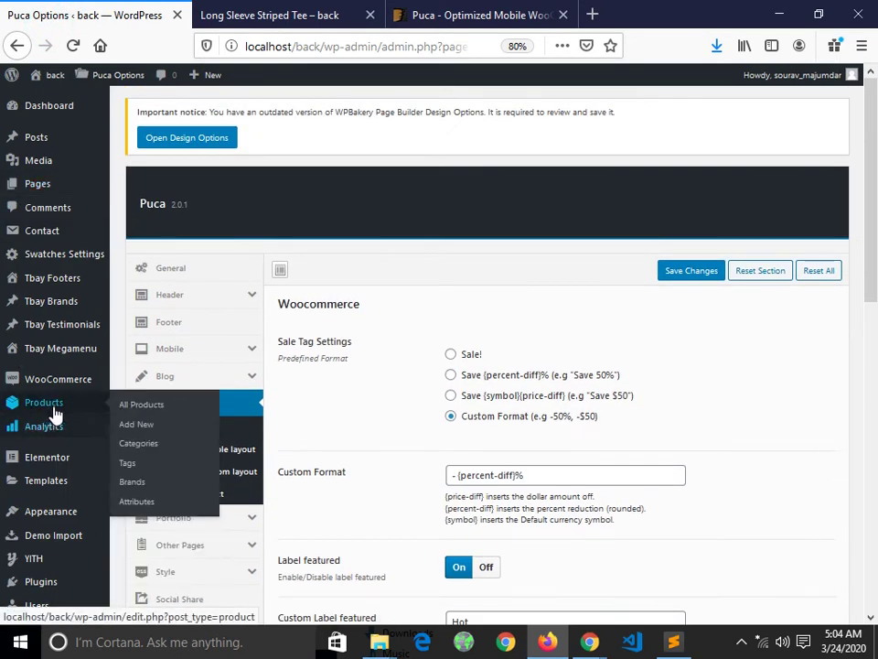
click(139, 407)
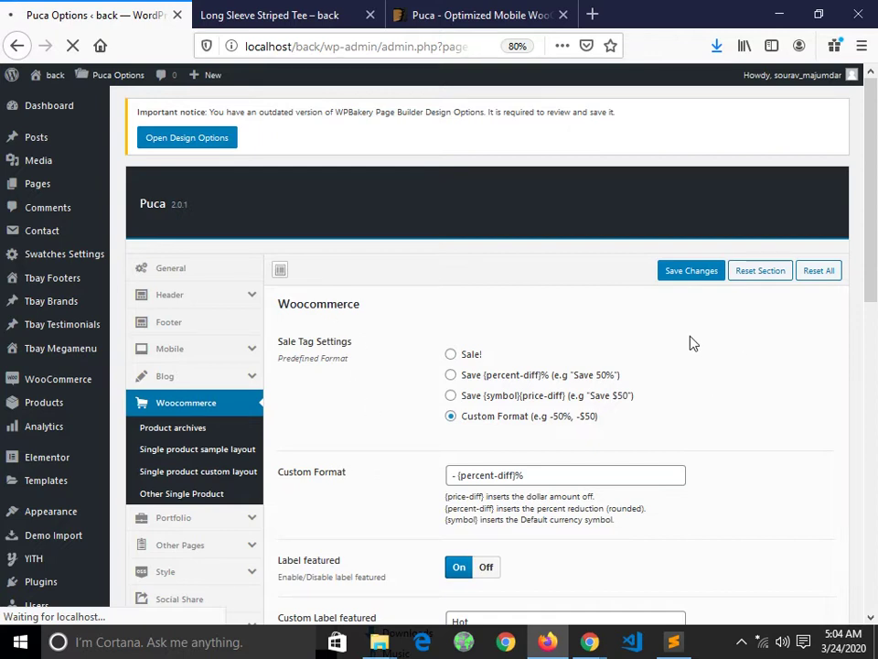
click(256, 18)
click(112, 20)
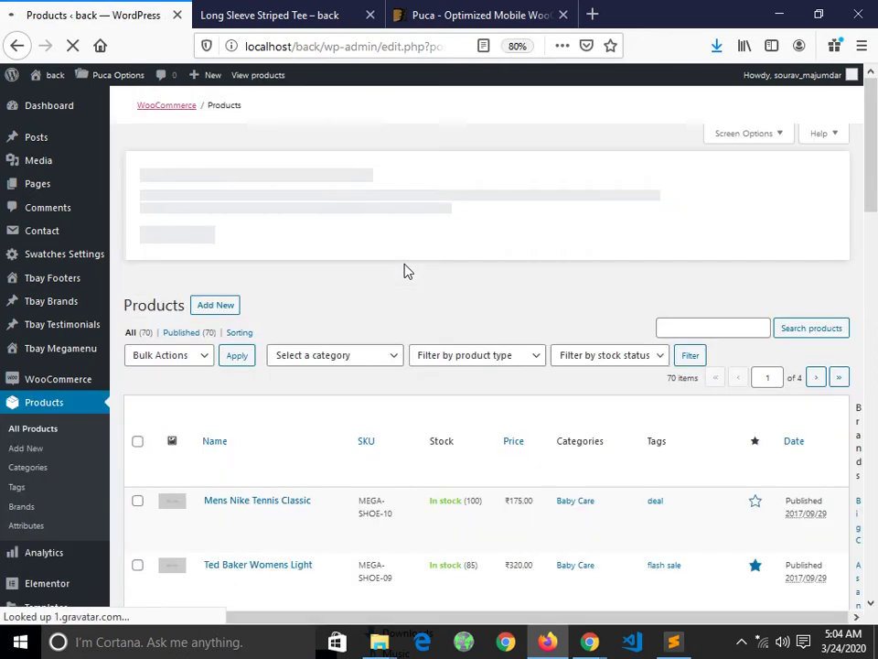
Step: Search the product list for "Long Sleeve Striped Tee" and open that product for editing
scroll(376, 285, down, 4)
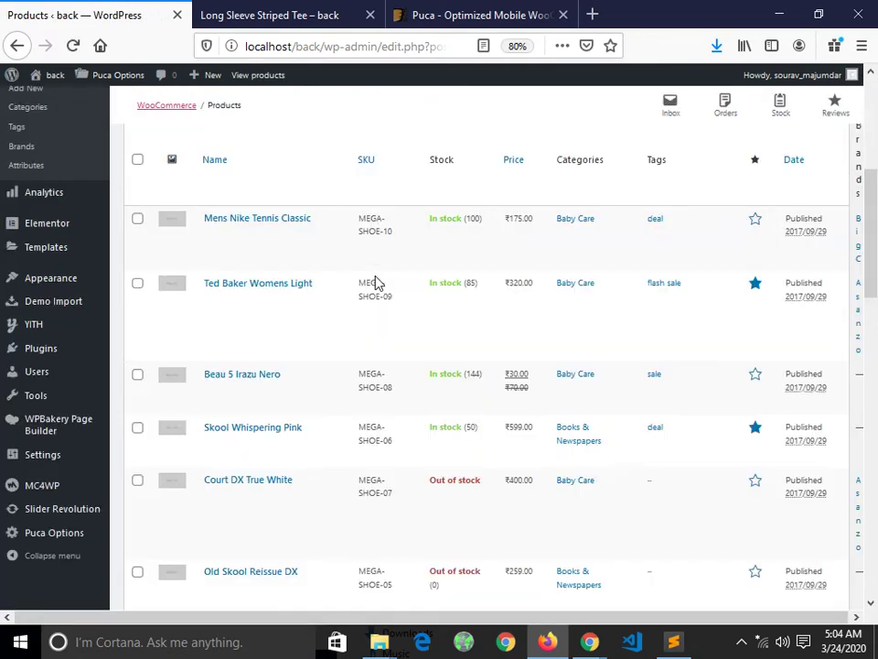
scroll(394, 285, down, 3)
scroll(395, 285, up, 1)
scroll(394, 284, down, 1)
scroll(457, 311, up, 3)
click(728, 260)
key(ctrl+v)
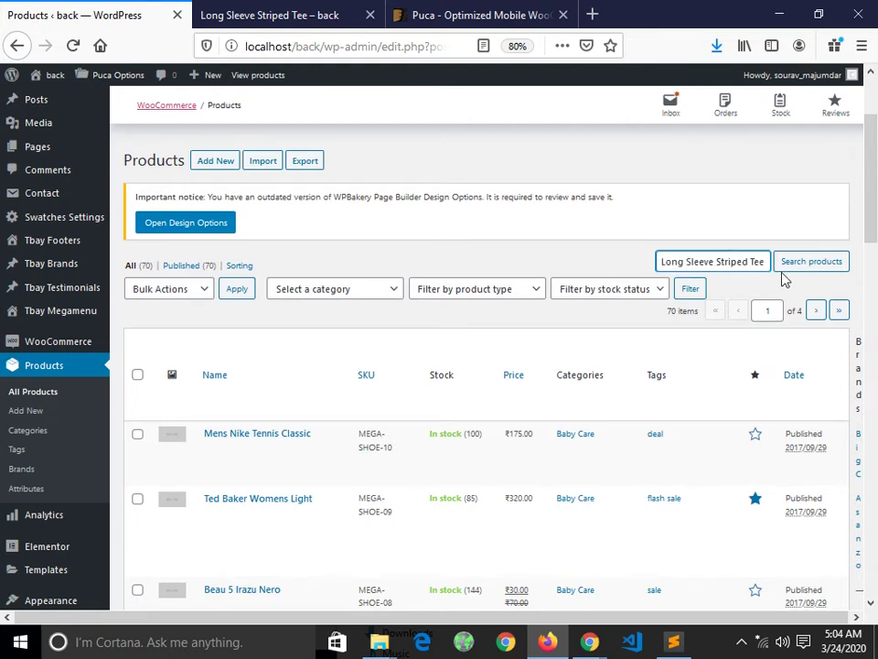
click(793, 269)
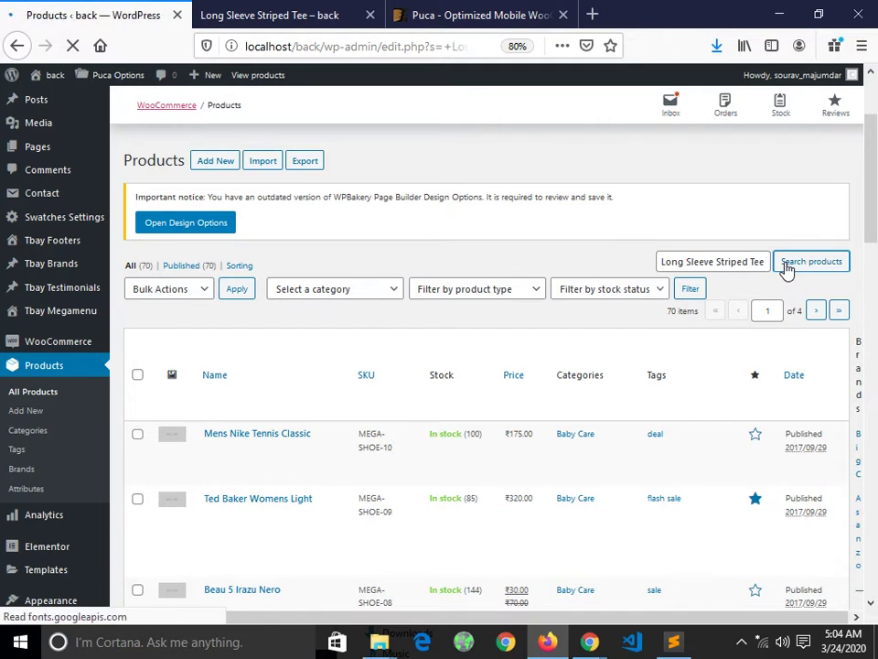
scroll(476, 435, down, 5)
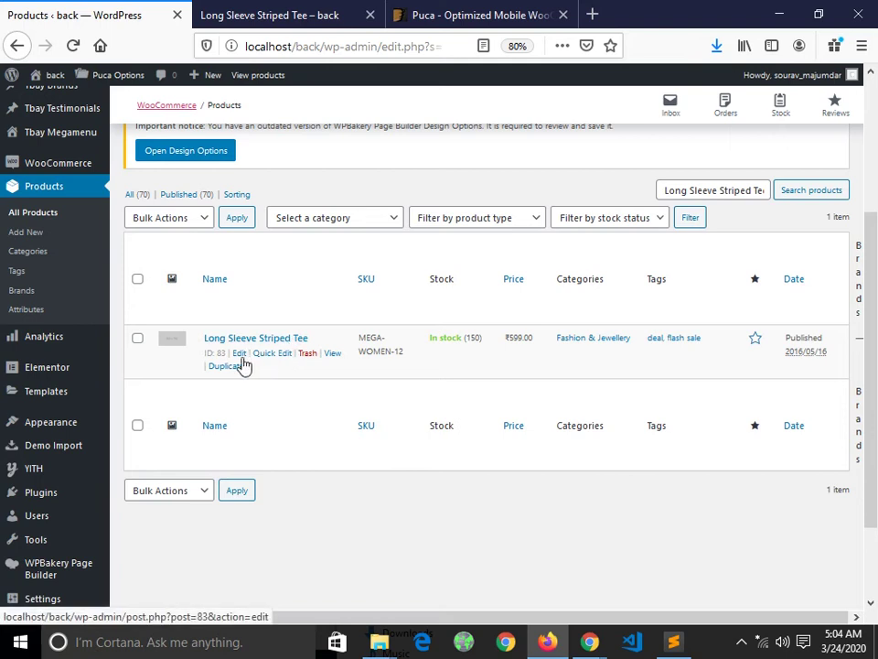
click(242, 356)
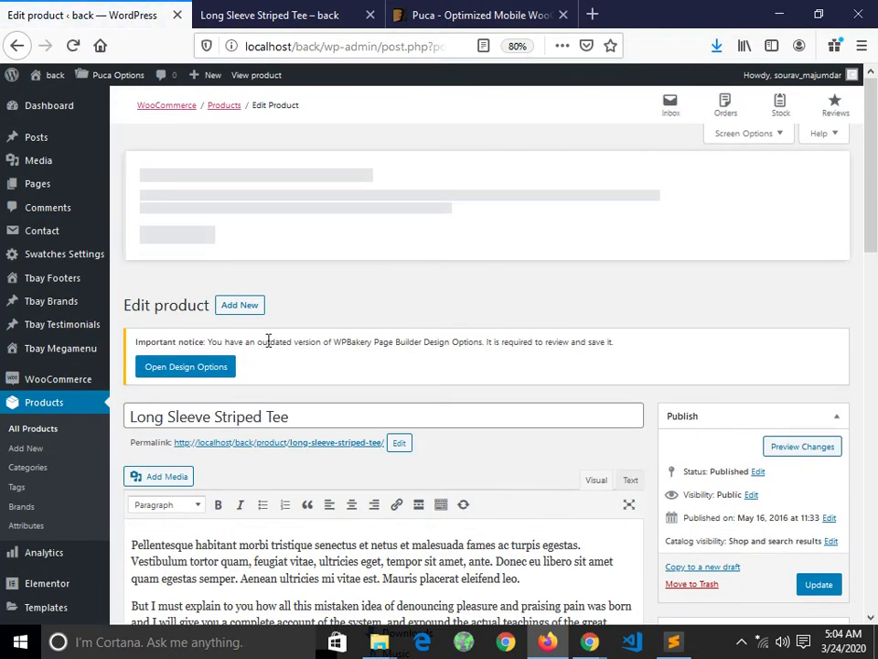
Step: Examine the product's data, brands, short description, product image and gallery sections on the edit page
scroll(268, 340, down, 15)
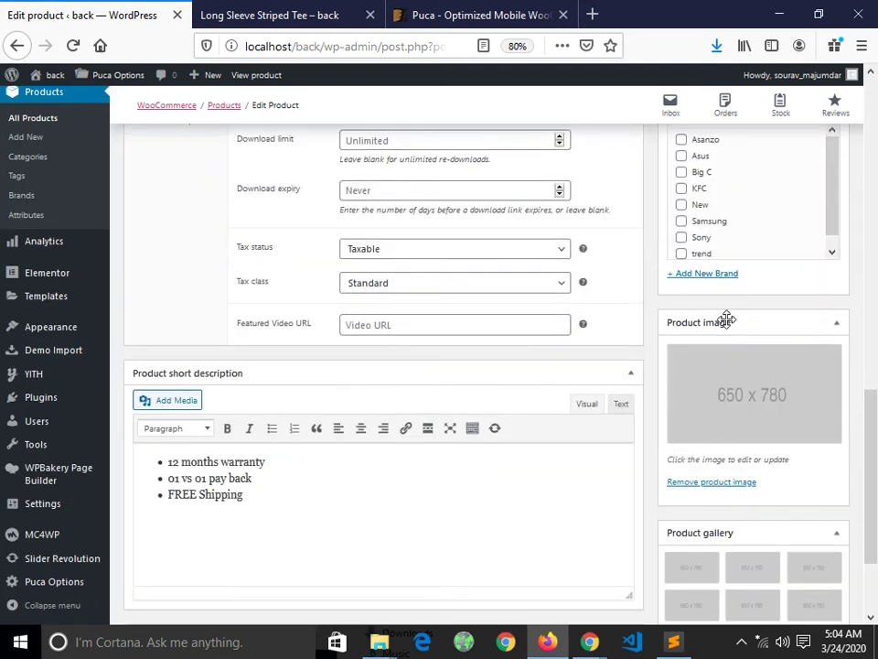
scroll(416, 380, down, 3)
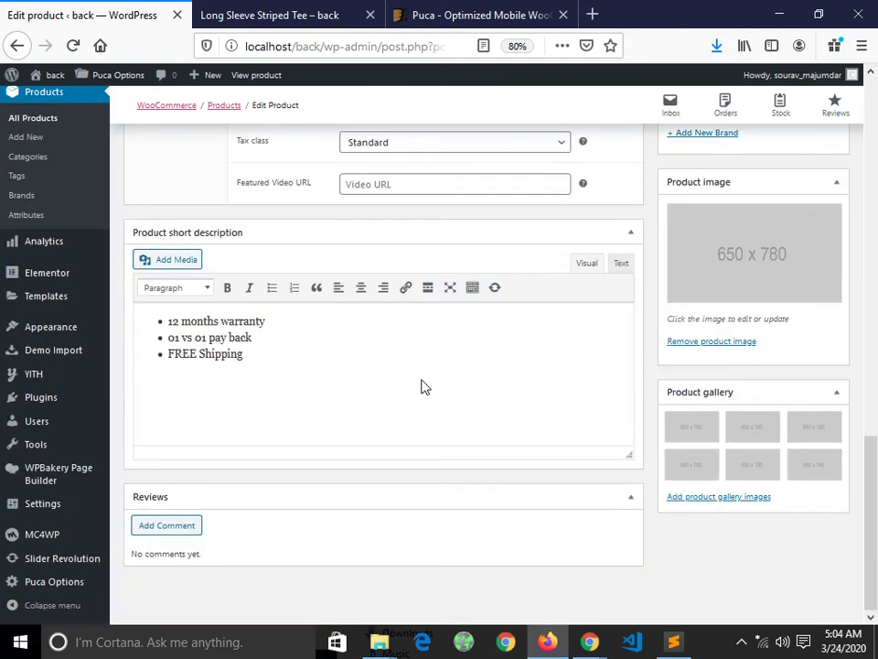
scroll(421, 386, up, 9)
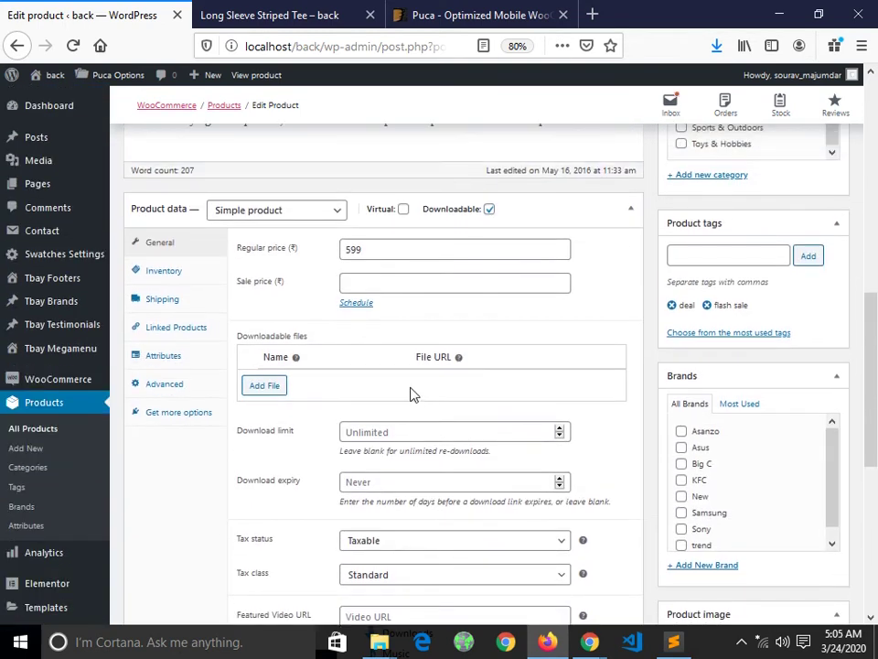
scroll(412, 393, down, 5)
scroll(503, 392, up, 1)
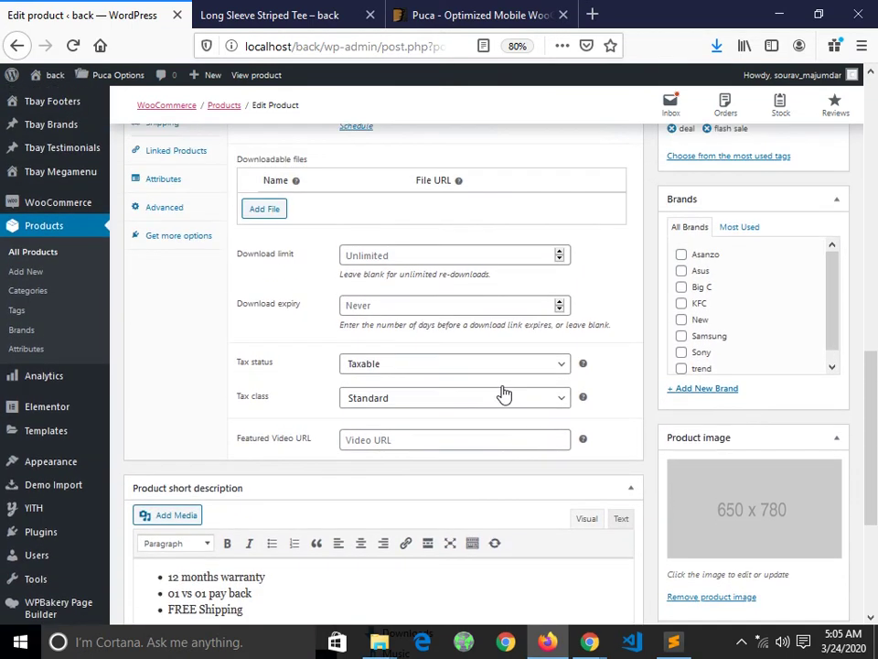
scroll(503, 393, up, 1)
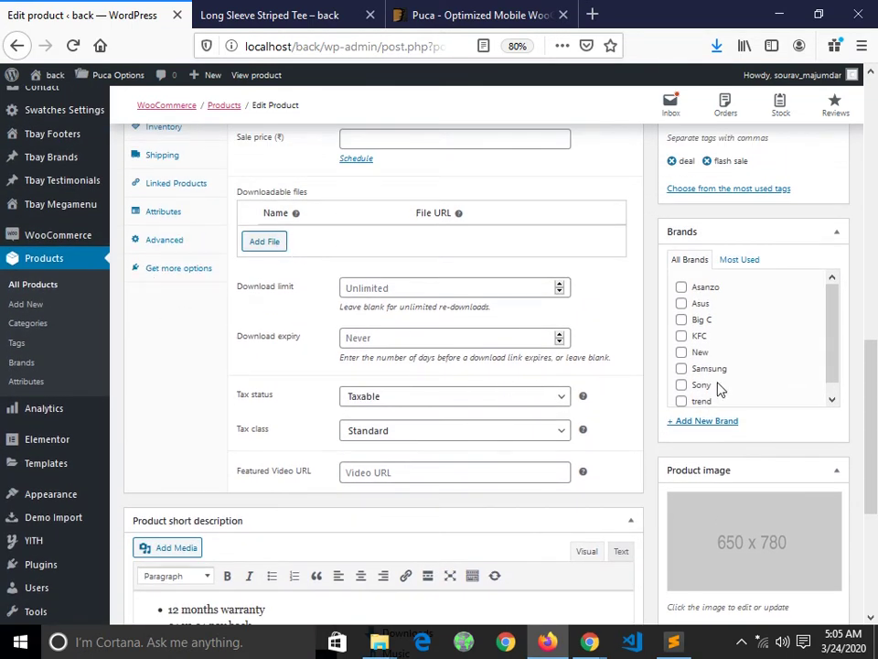
scroll(726, 403, down, 1)
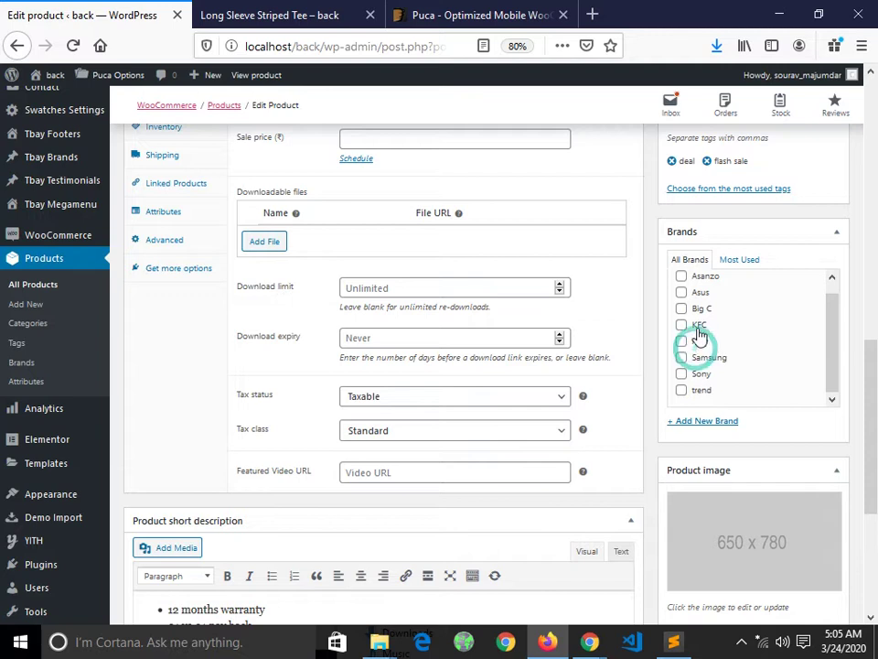
scroll(750, 338, down, 5)
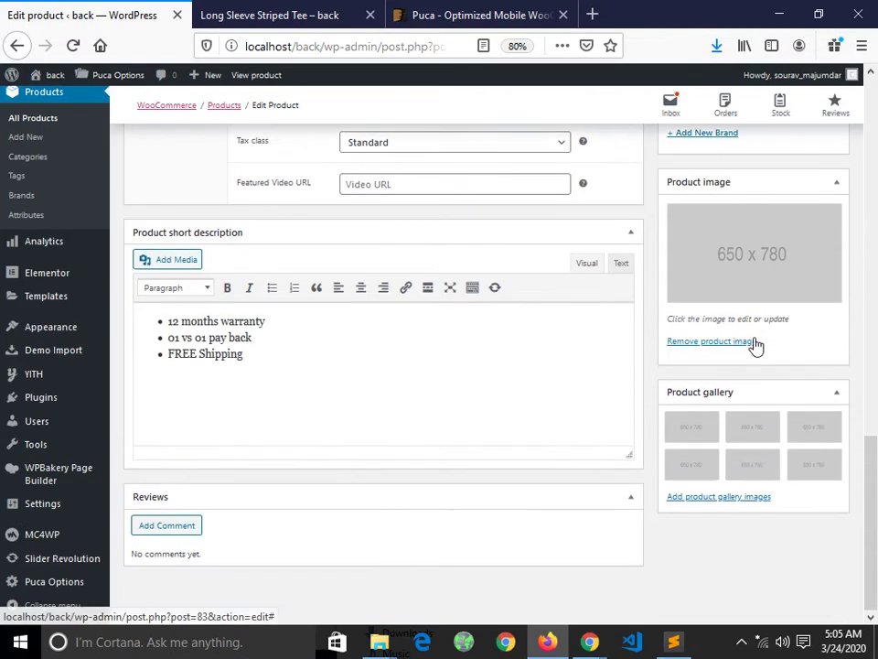
Step: Remove the placeholder product image and open the file chooser for uploading a new product image
click(710, 343)
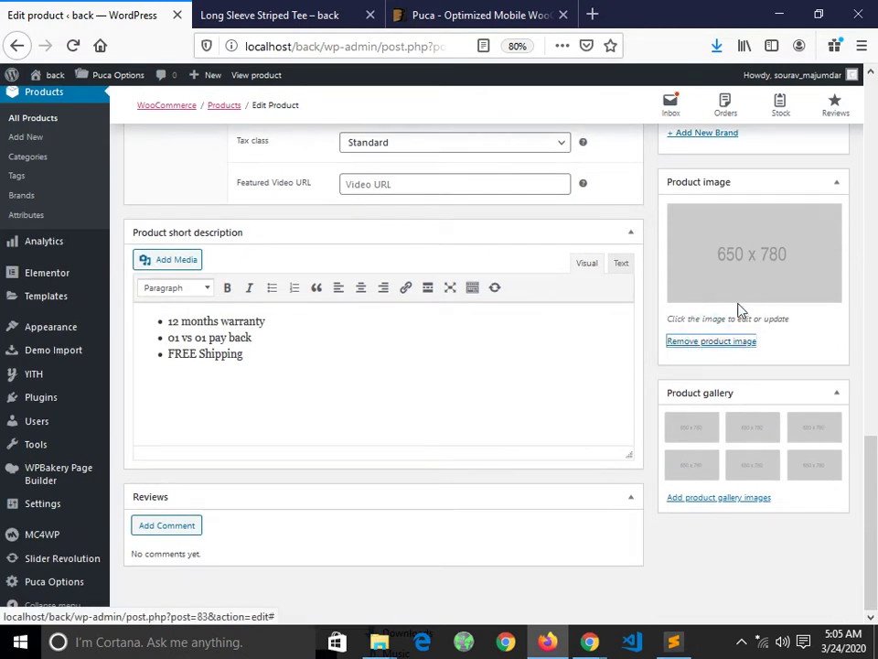
click(711, 341)
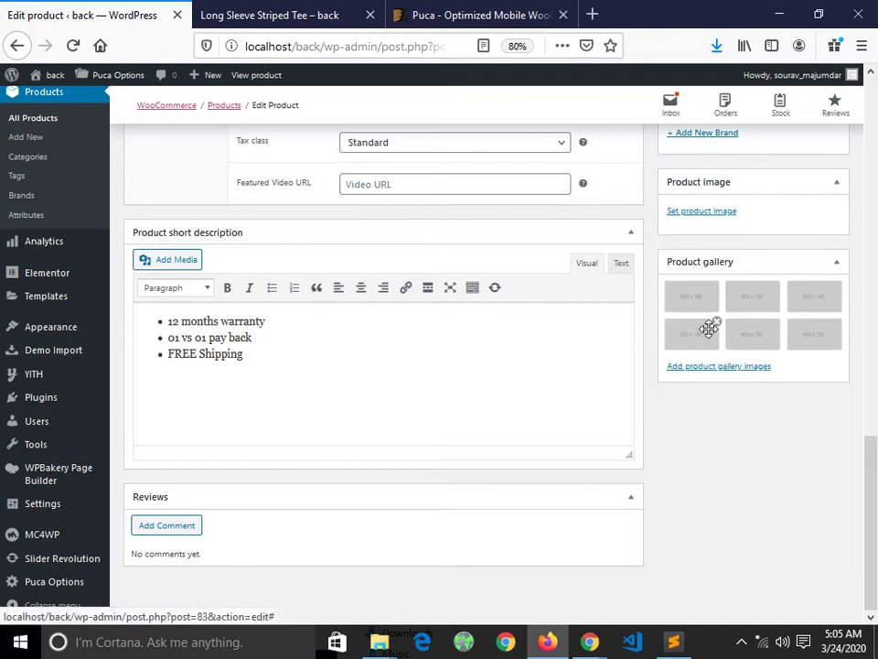
click(711, 214)
click(56, 132)
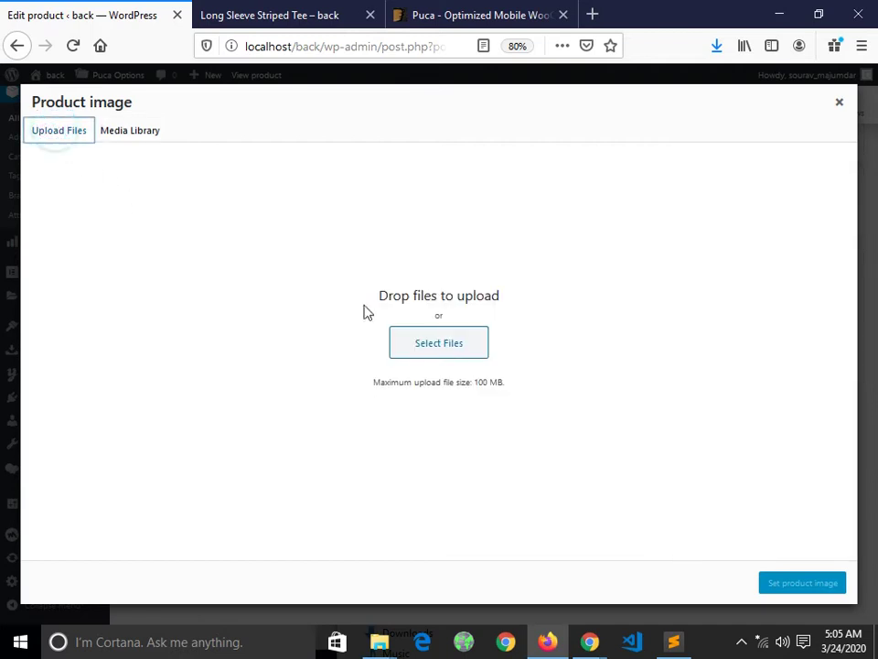
click(407, 338)
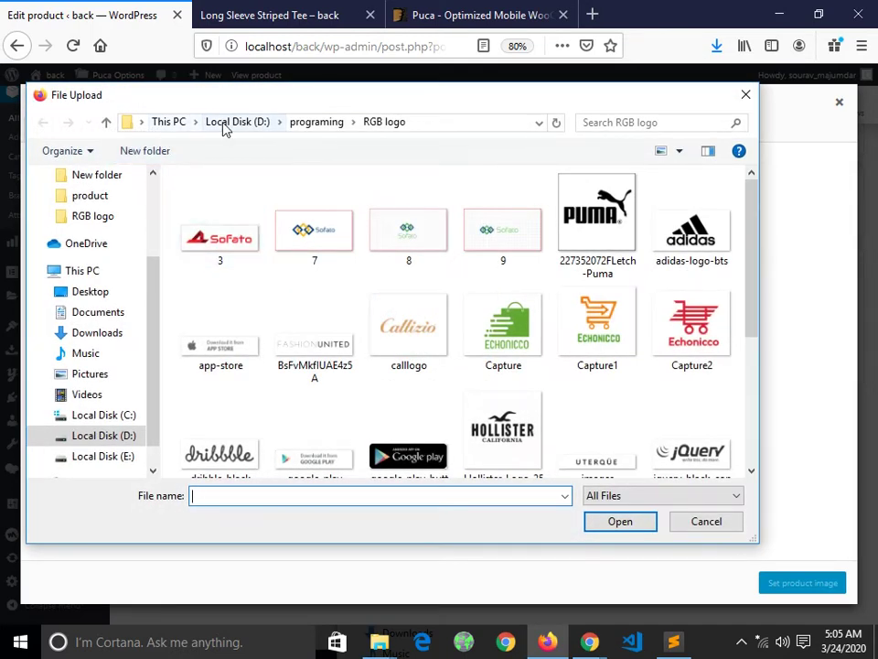
Step: Upload the shirt images a (21), a (23) and a (24) from the product folder inside "one page demo" on Local Disk (E:)
click(174, 122)
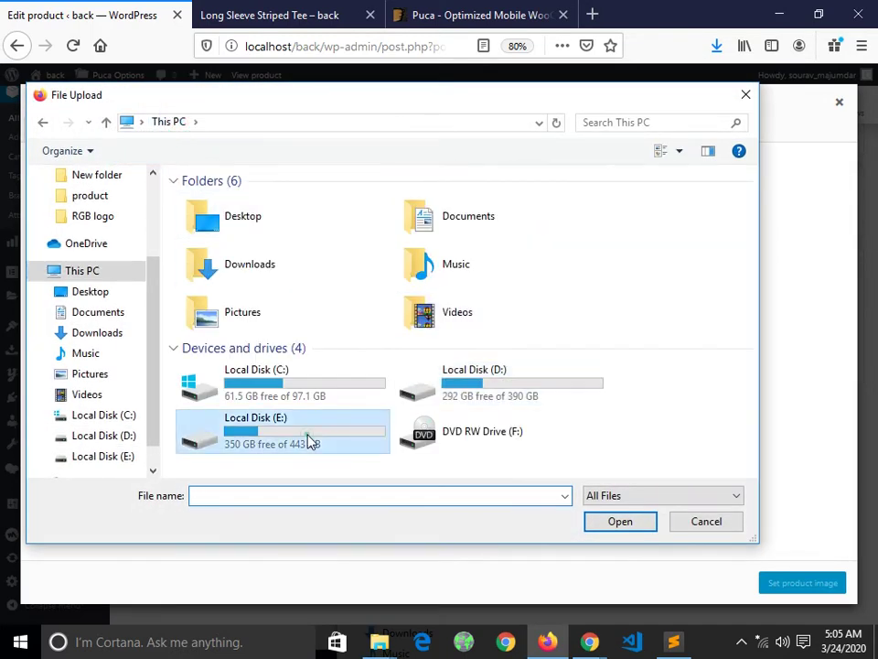
double_click(308, 438)
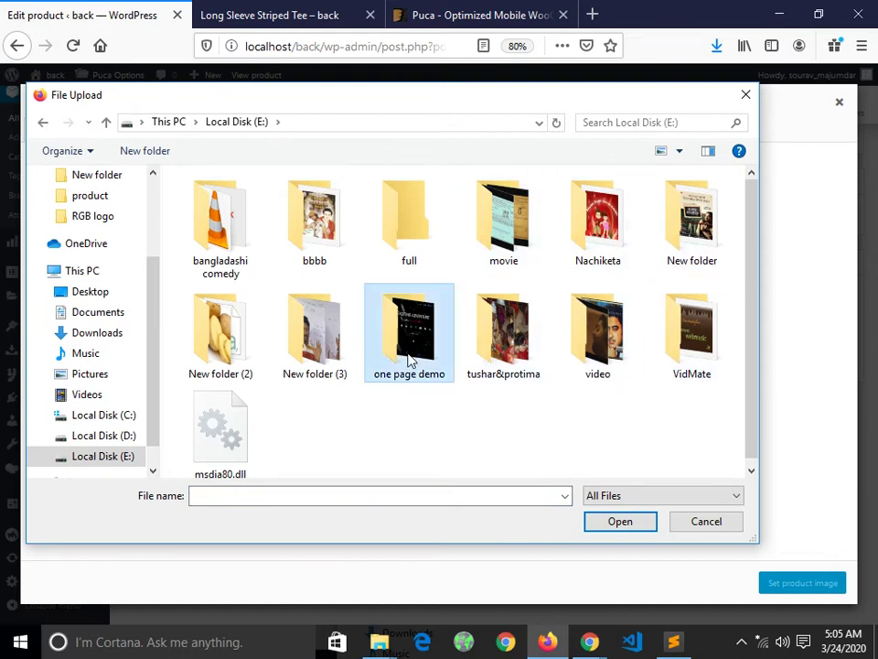
double_click(410, 352)
double_click(448, 265)
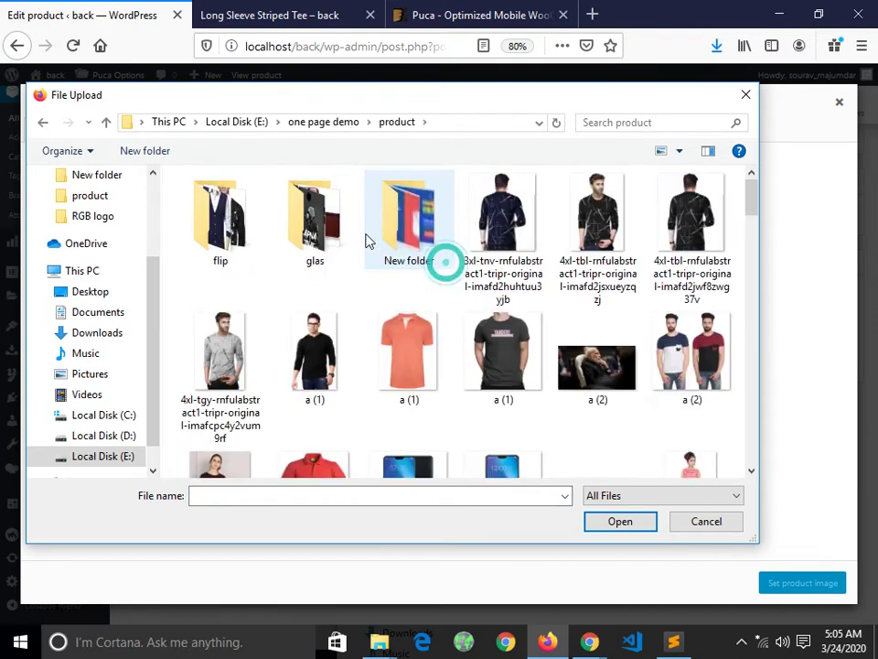
scroll(542, 268, down, 6)
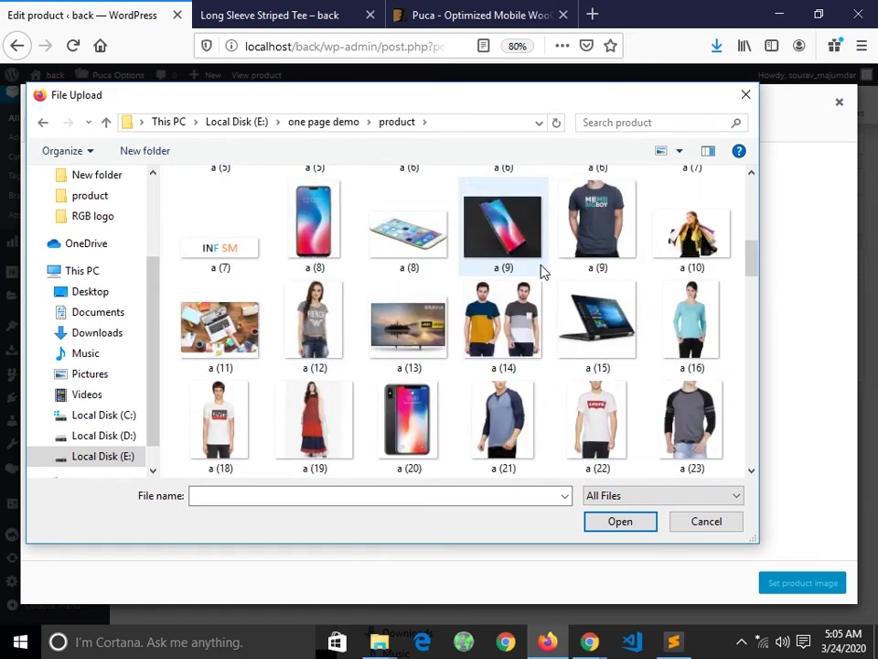
click(704, 409)
scroll(686, 385, down, 2)
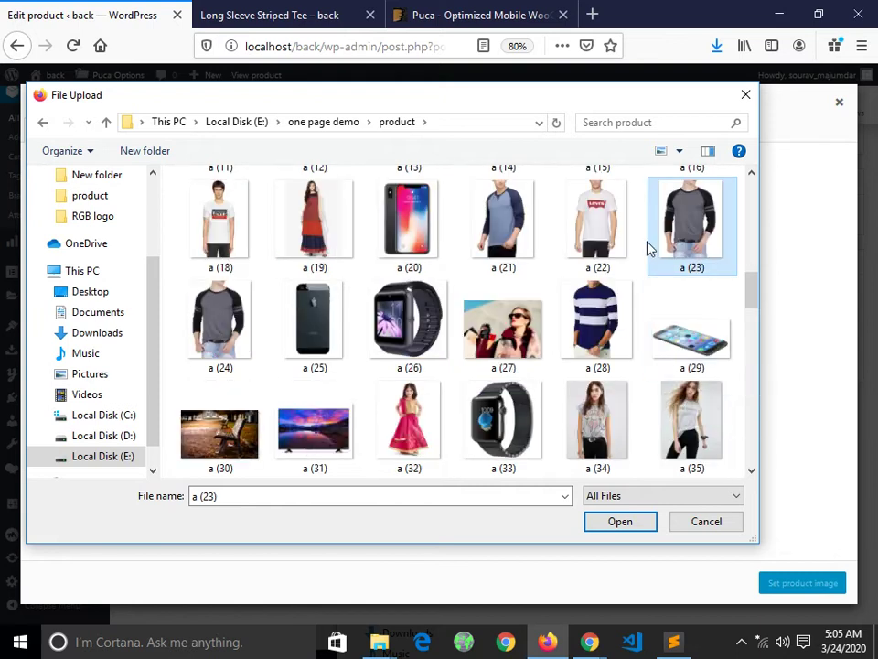
ctrl+click(523, 228)
ctrl+click(215, 323)
click(624, 523)
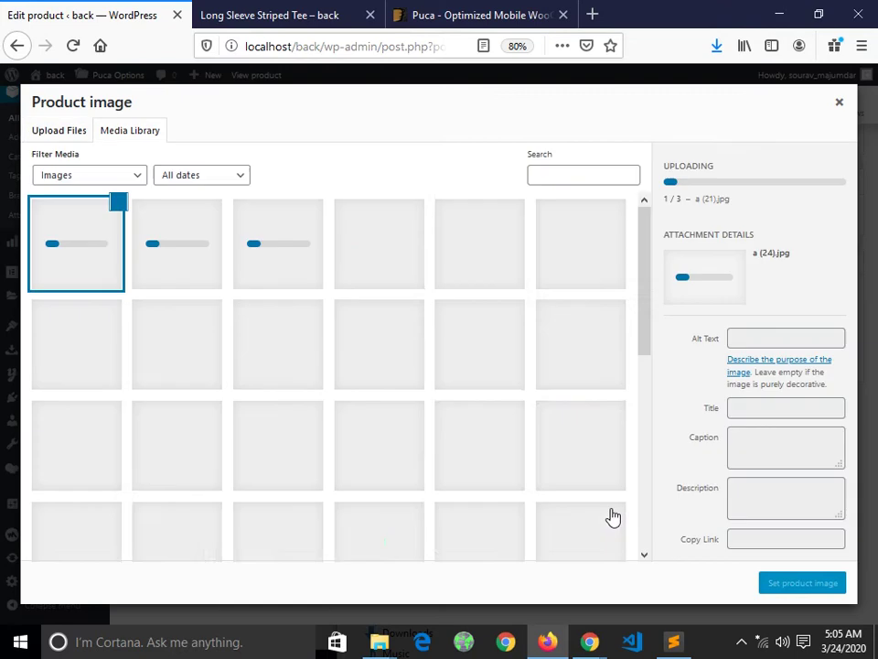
Step: Set the uploaded grey and black shirt image a-23.jpg as the product image
click(255, 255)
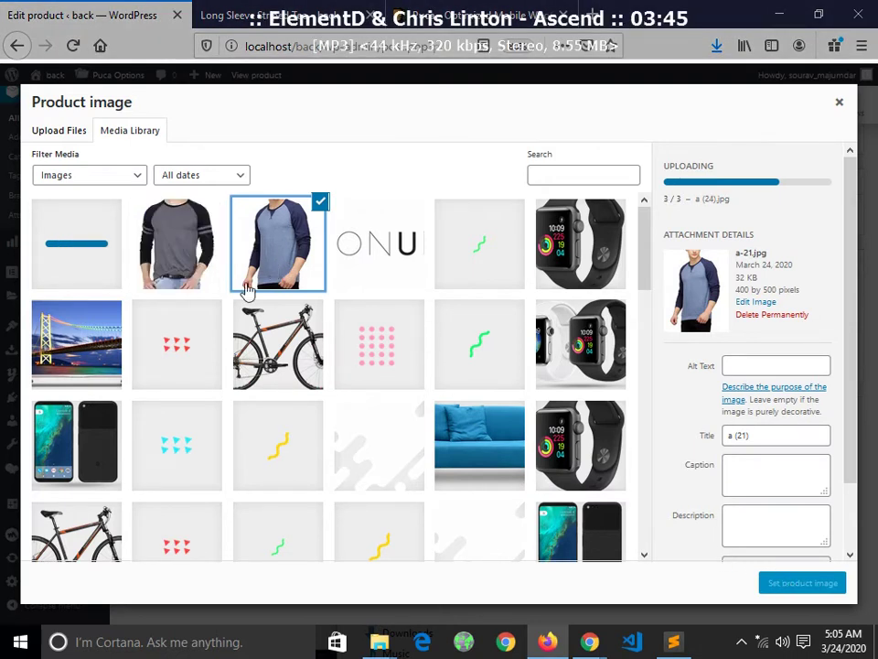
click(135, 263)
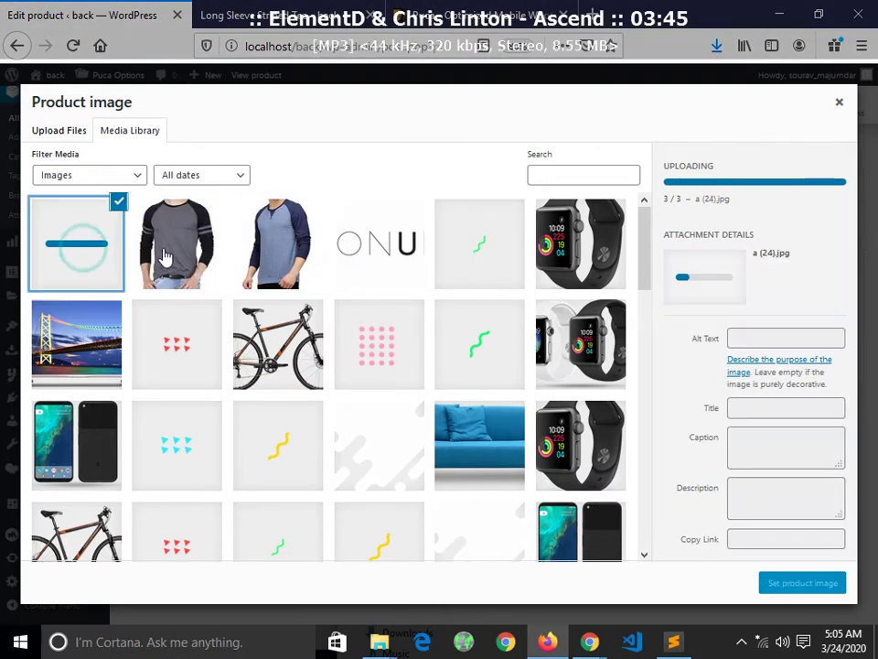
click(285, 258)
click(188, 253)
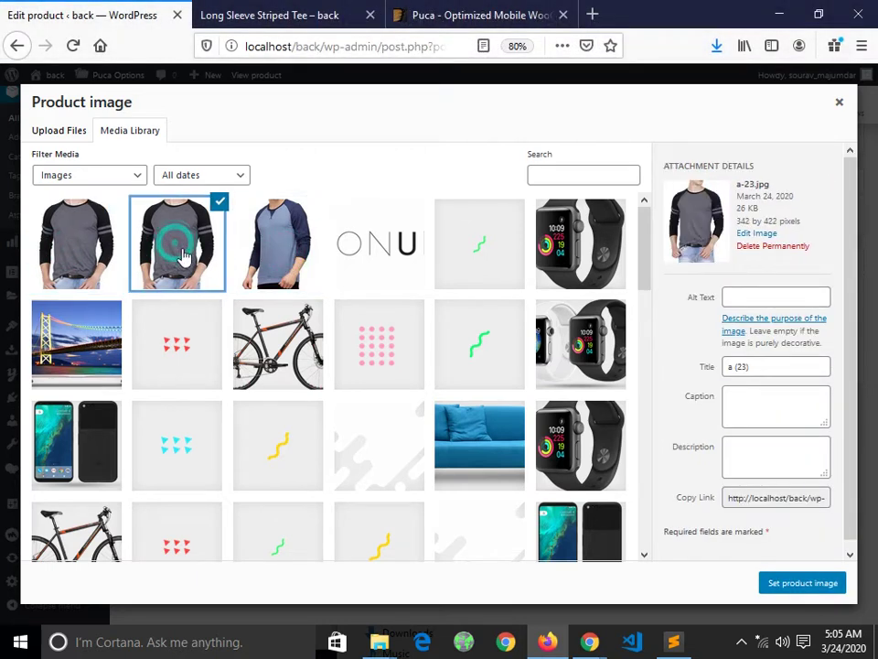
click(796, 586)
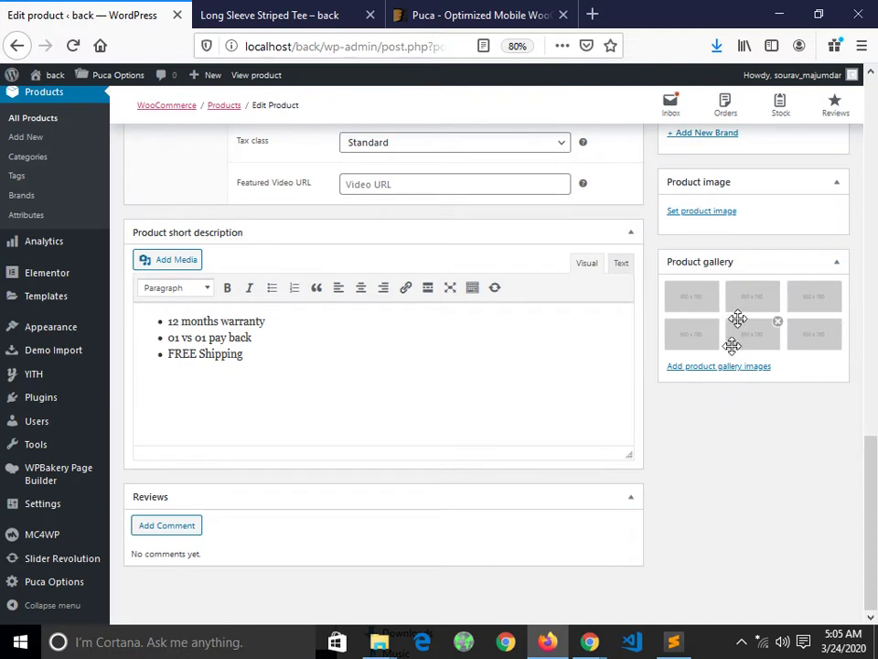
Step: Add the three uploaded shirt images to the product gallery from the media library
click(729, 558)
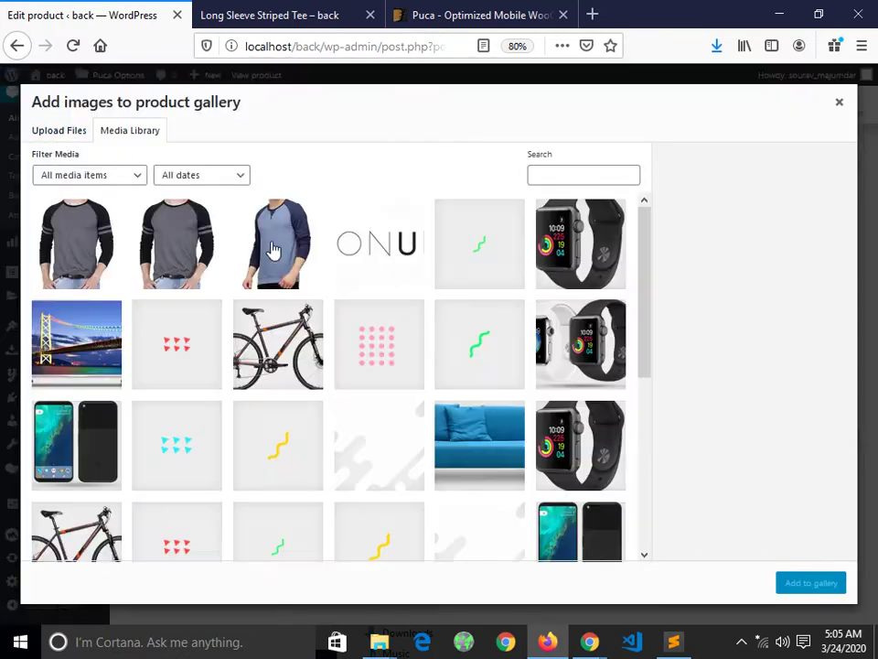
click(179, 245)
click(79, 245)
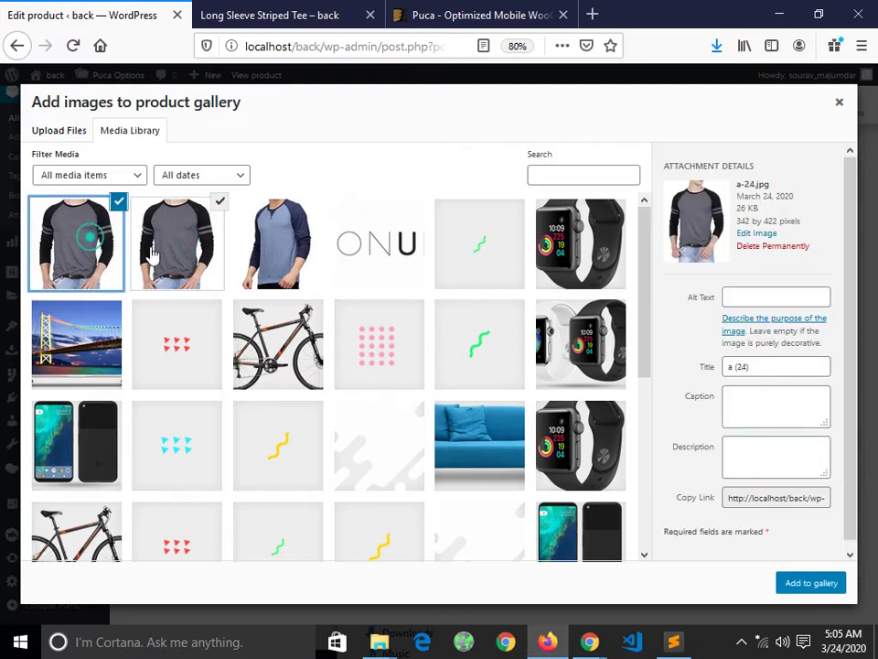
click(265, 256)
click(811, 583)
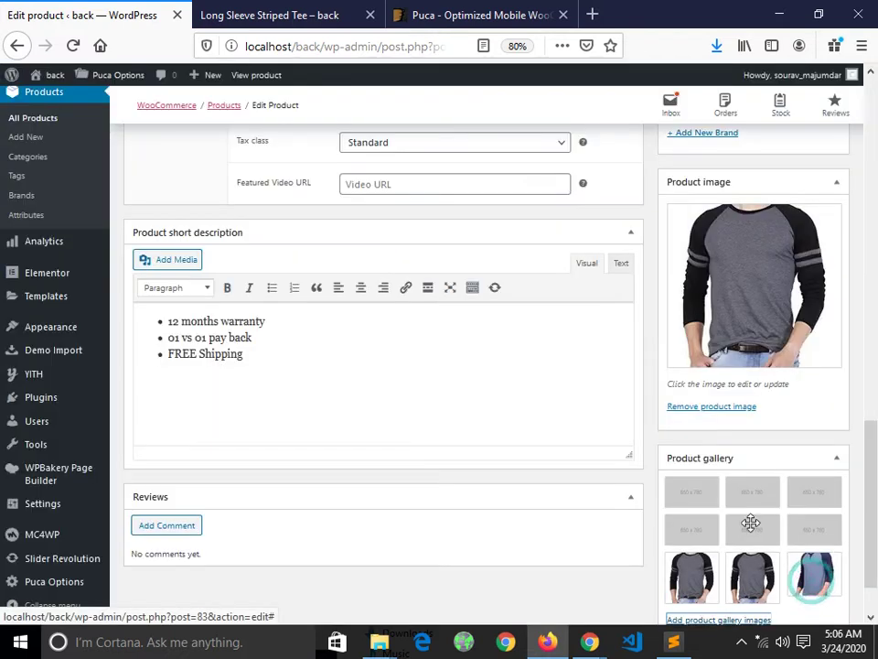
Step: Delete all the grey placeholder images from the product gallery and update the product
scroll(800, 436, down, 1)
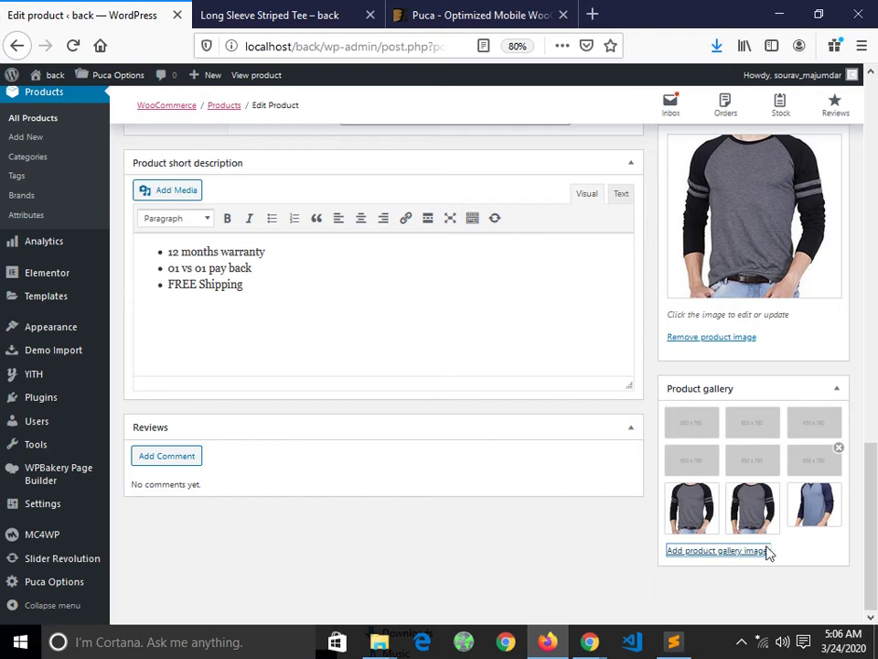
click(839, 448)
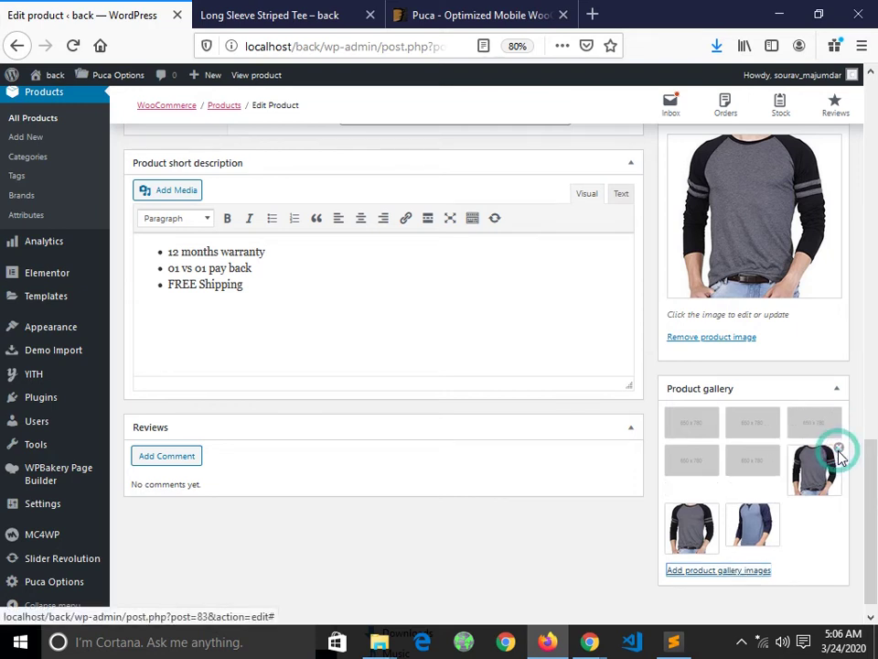
click(777, 449)
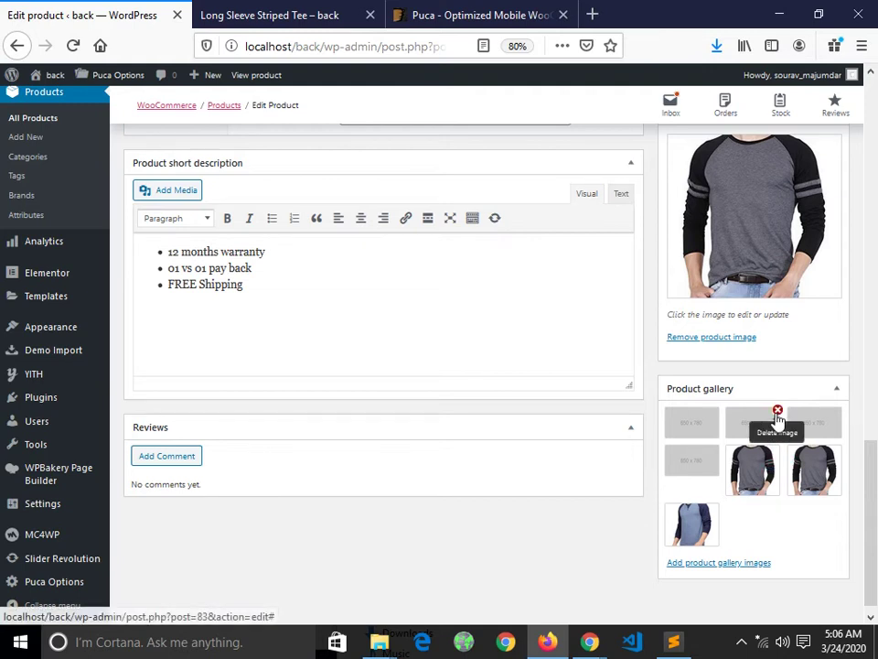
click(777, 410)
click(777, 448)
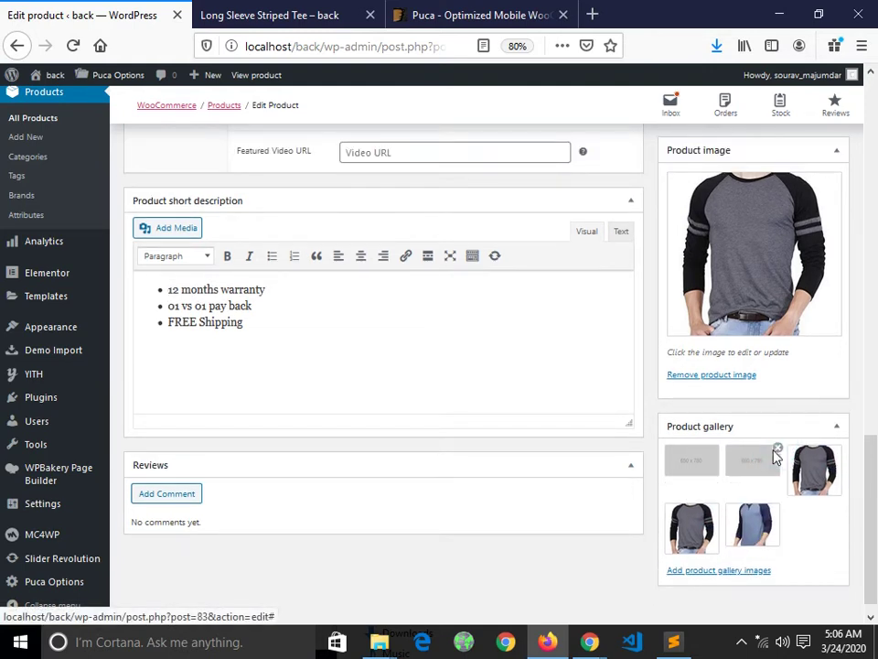
click(777, 449)
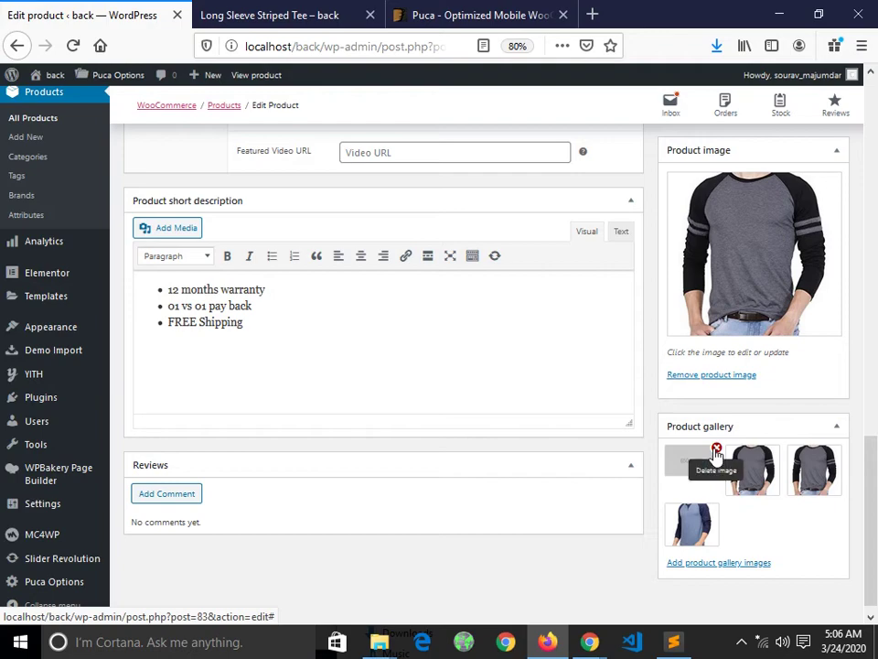
click(717, 449)
scroll(475, 476, up, 15)
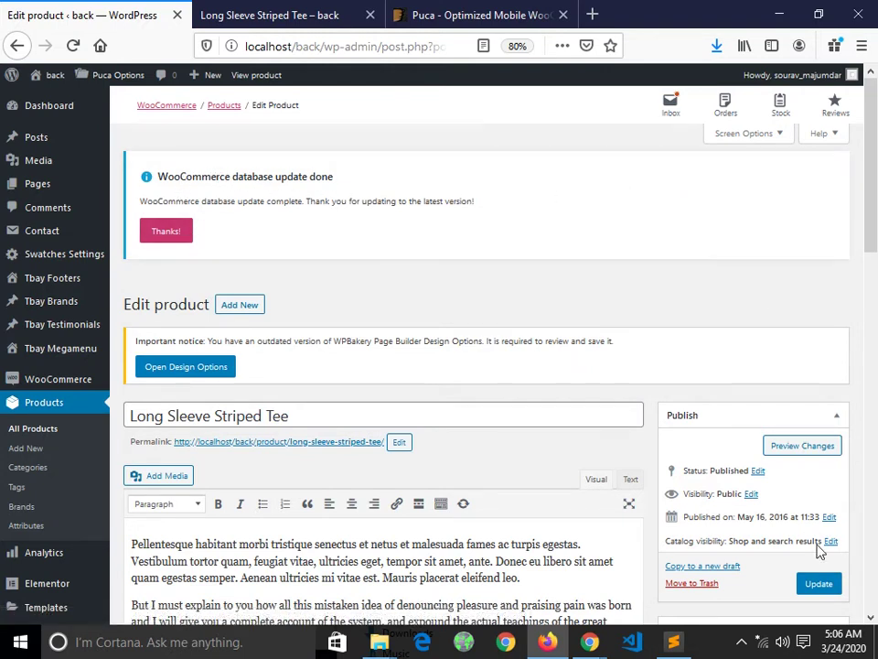
click(823, 583)
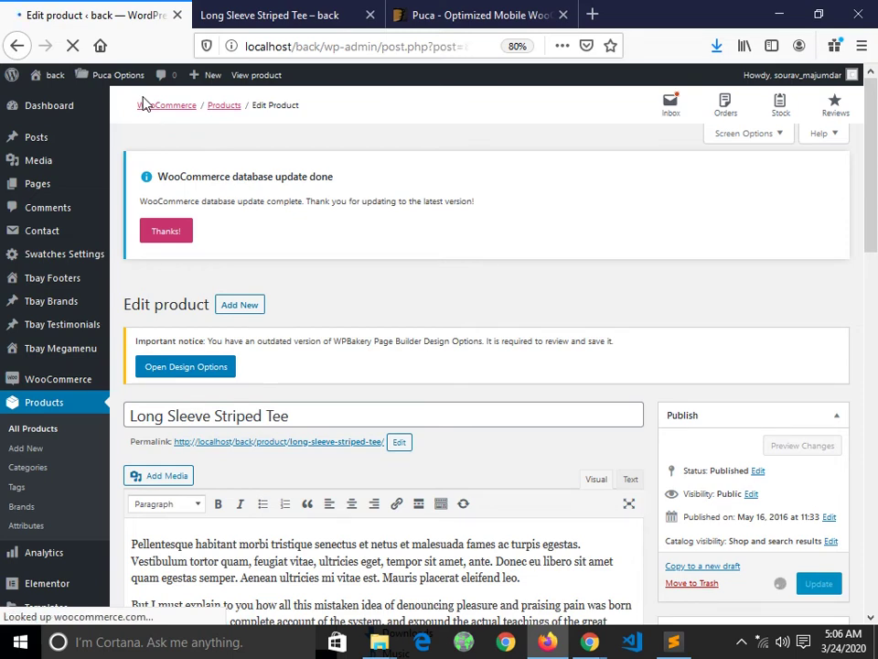
scroll(275, 246, down, 3)
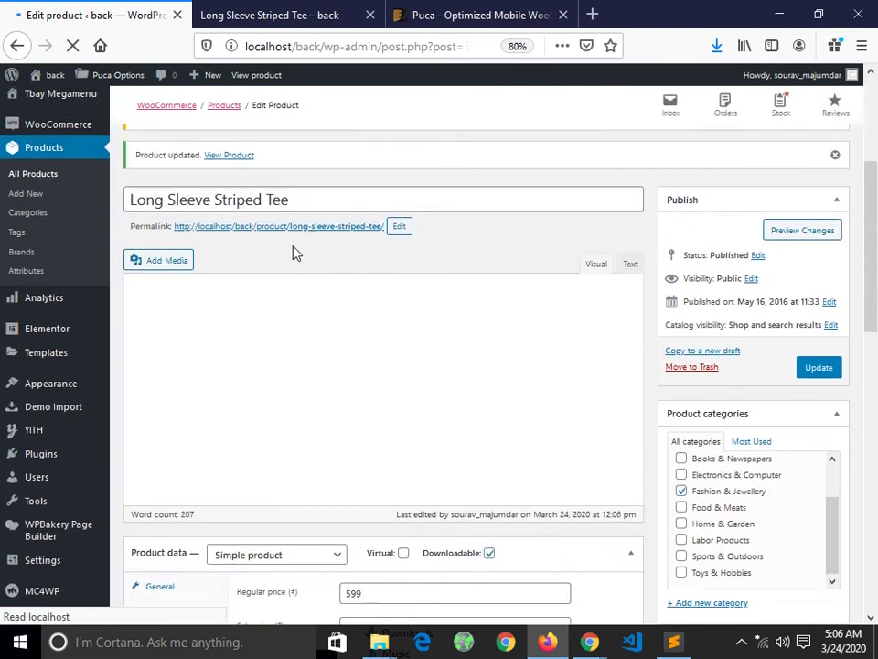
Step: Check the Long Sleeve Striped Tee store page, going through its gallery thumbnails, description and related products
click(228, 22)
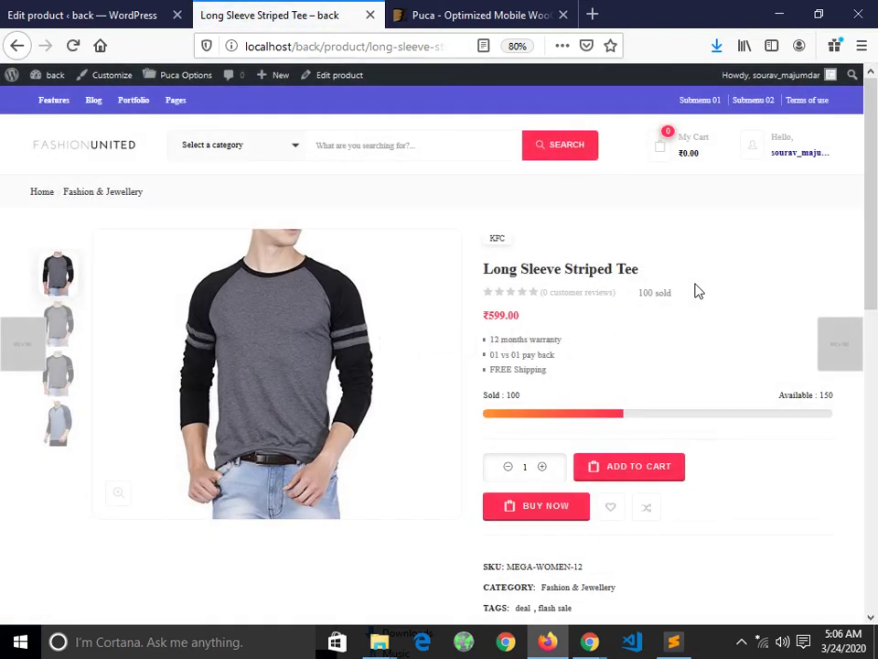
scroll(482, 311, down, 3)
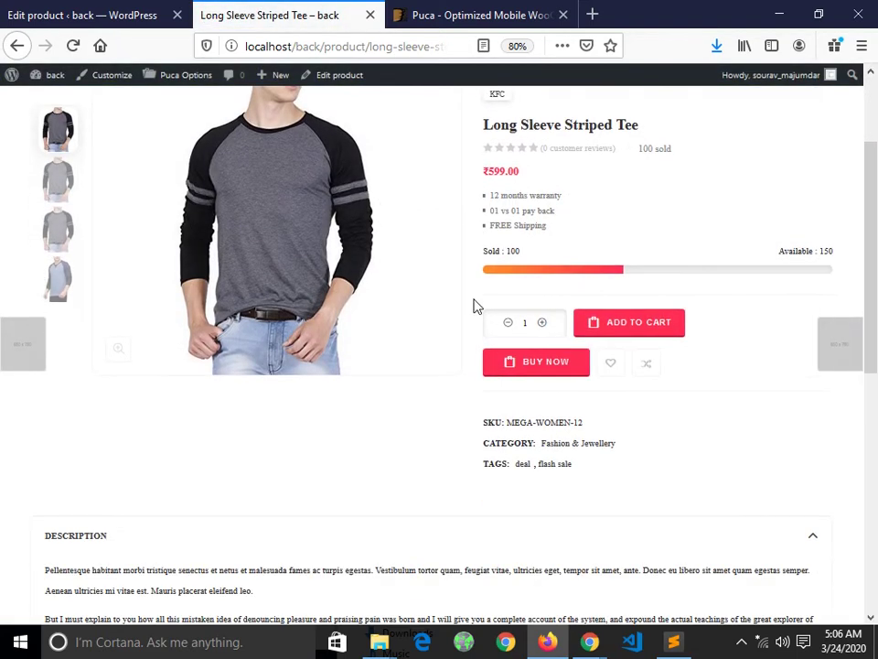
click(60, 178)
click(66, 233)
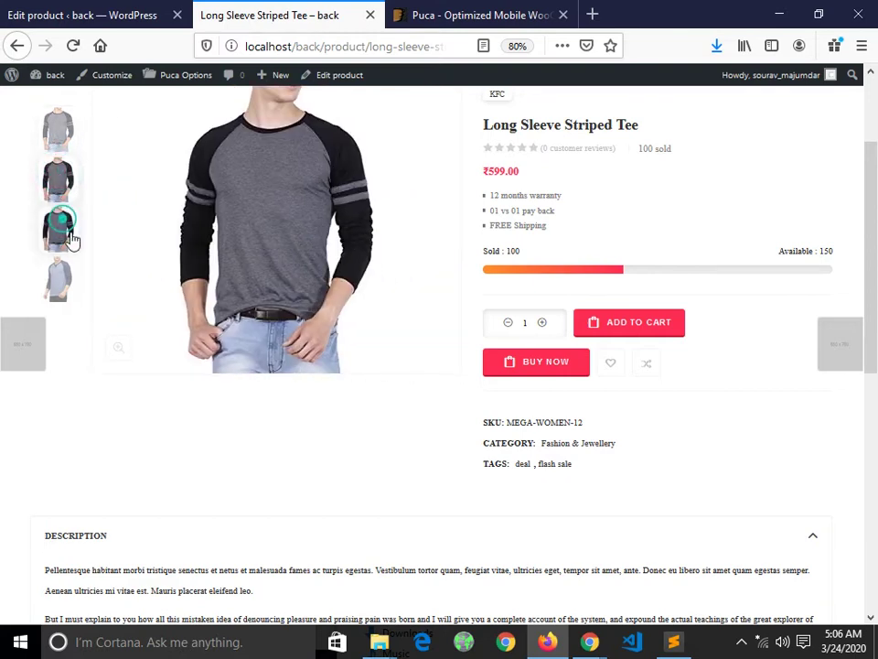
click(72, 262)
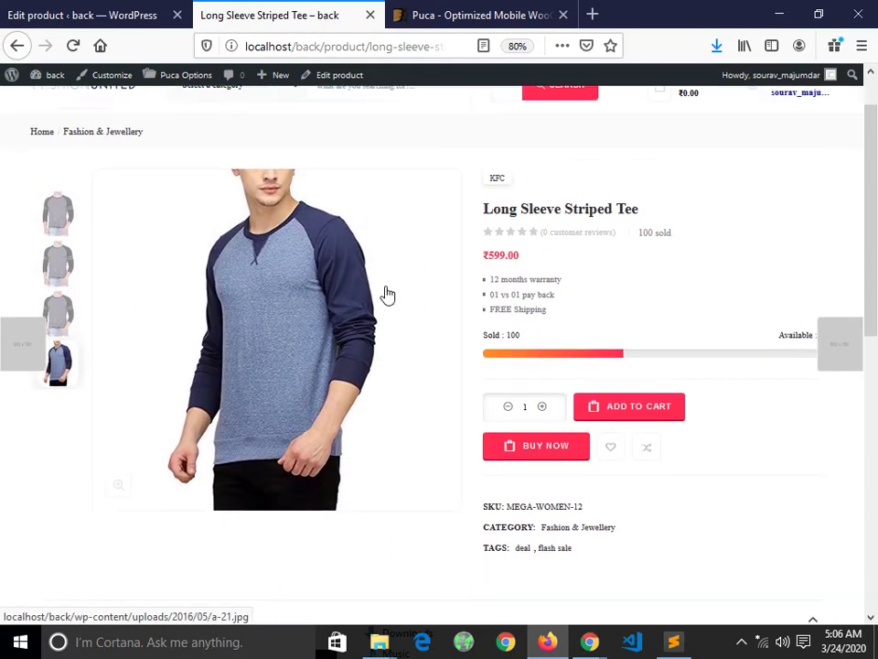
scroll(501, 355, down, 5)
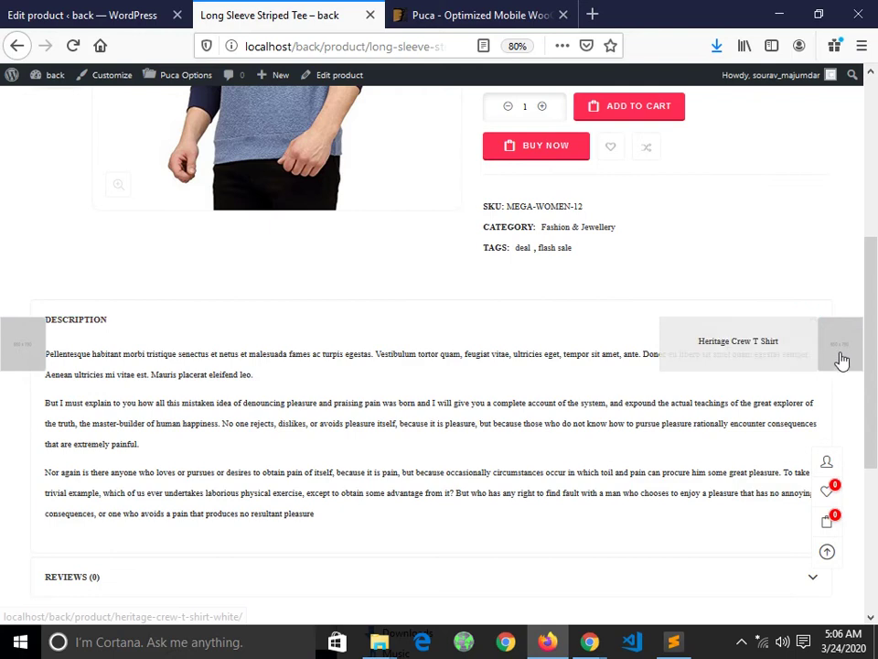
scroll(326, 299, down, 7)
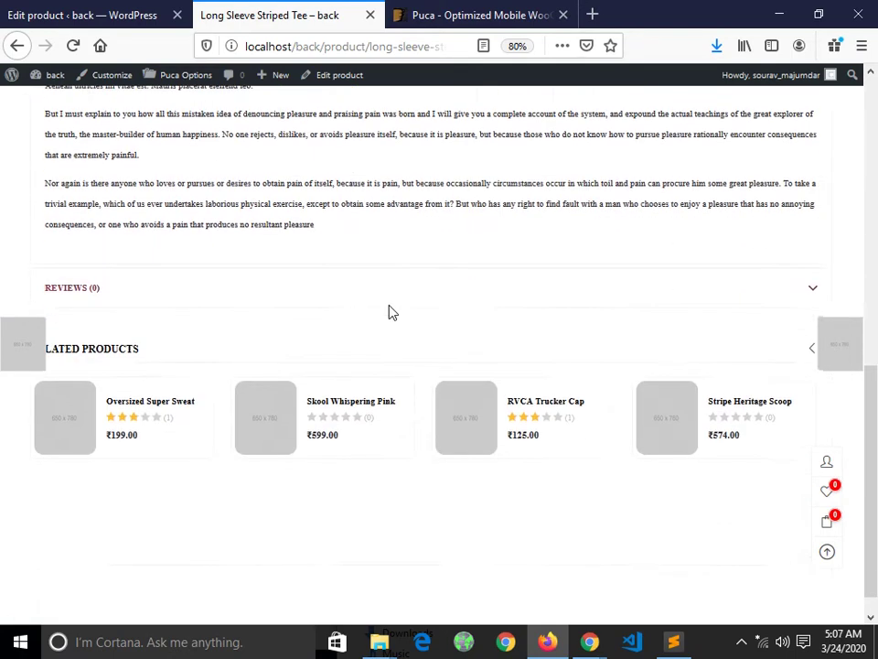
scroll(434, 328, up, 8)
scroll(511, 375, up, 8)
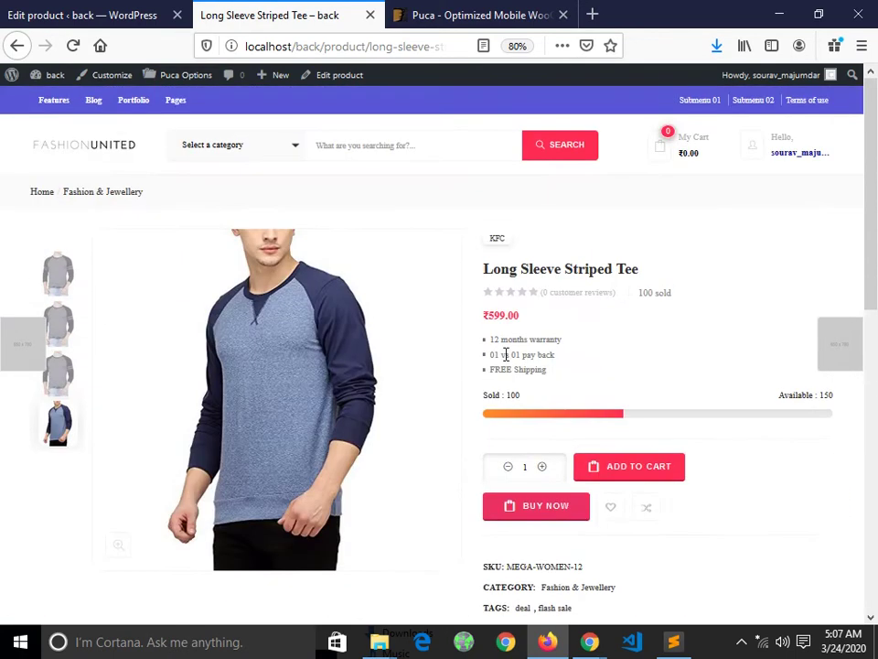
Step: Go to the list of all pages in the WordPress admin and open the Home front page for editing
click(166, 22)
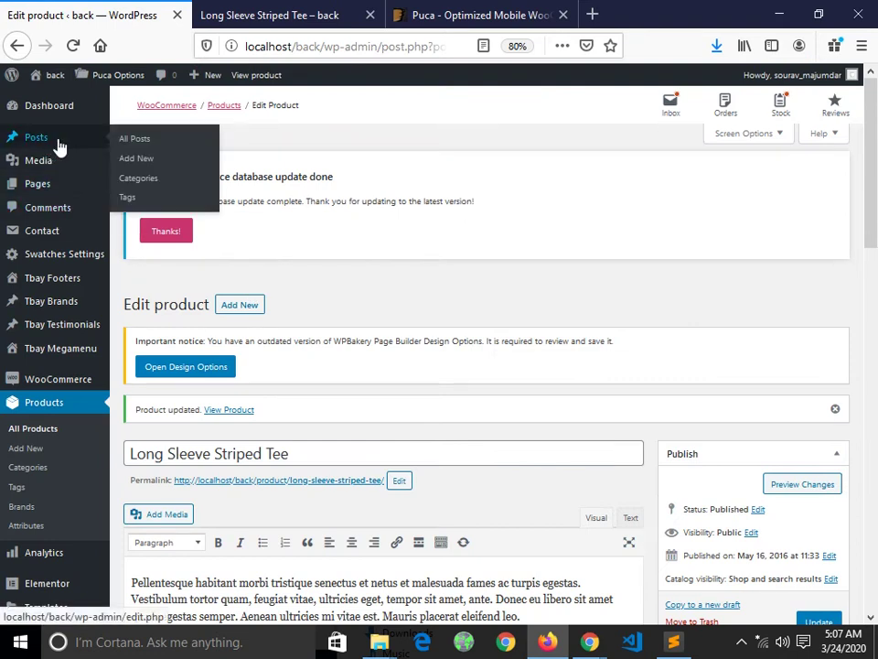
mouse_move(53, 183)
click(138, 190)
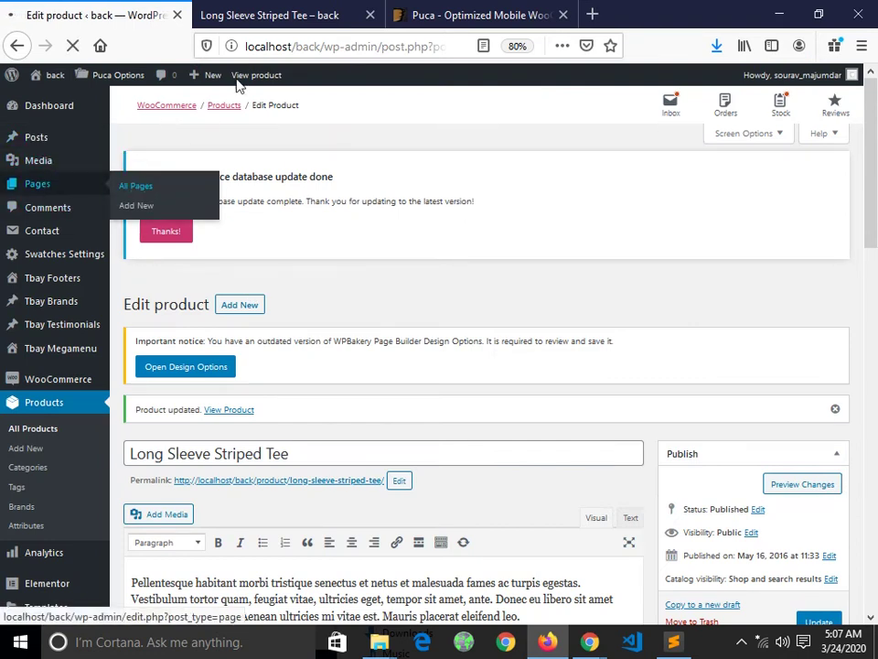
click(248, 15)
scroll(436, 260, down, 3)
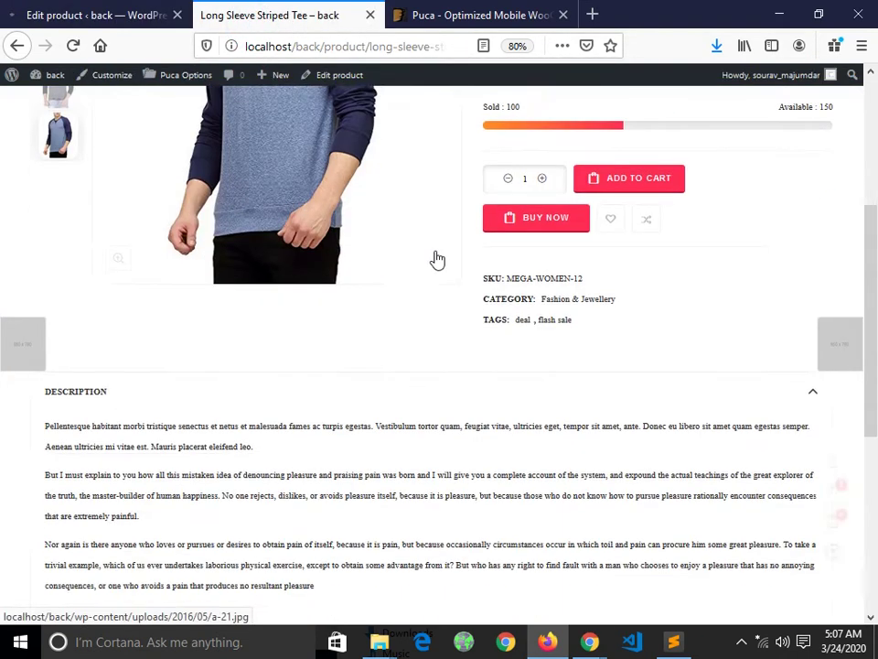
scroll(437, 260, down, 5)
click(69, 16)
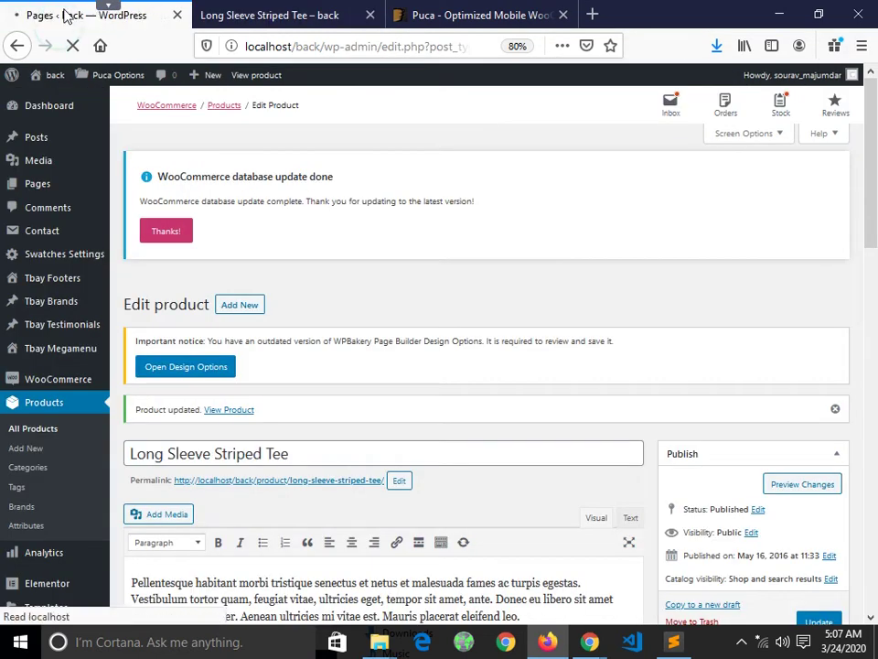
scroll(234, 250, down, 4)
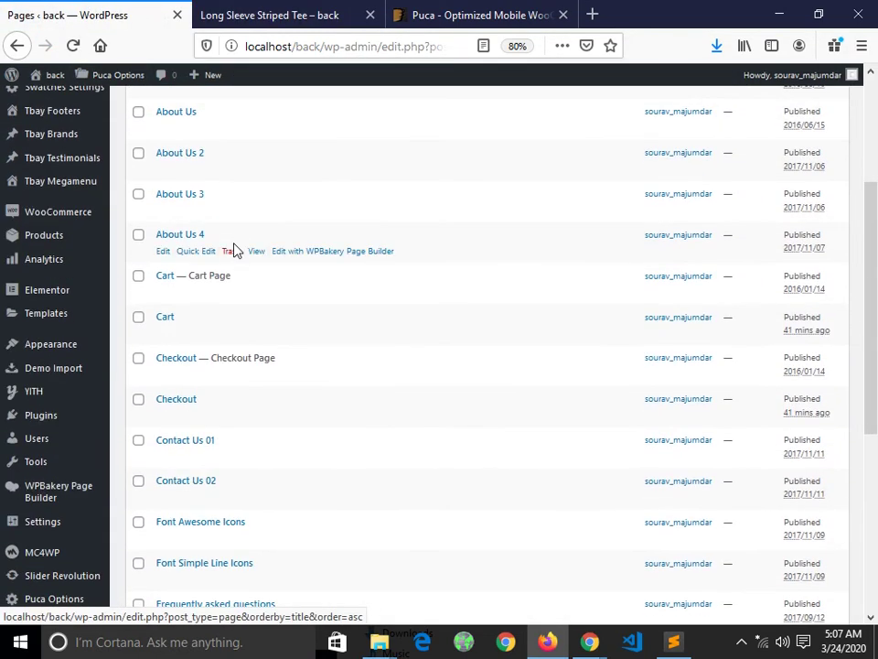
scroll(255, 247, down, 5)
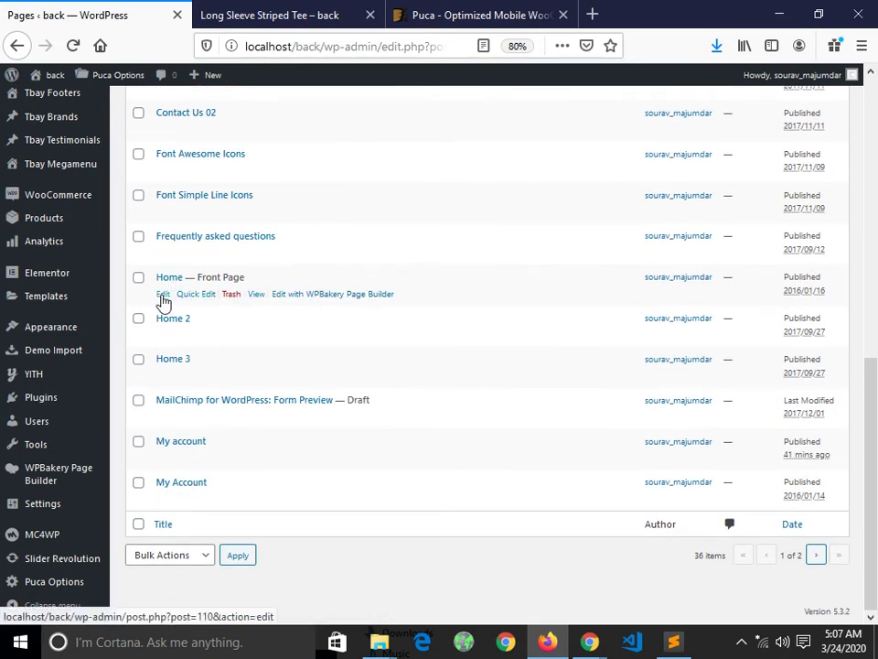
click(162, 296)
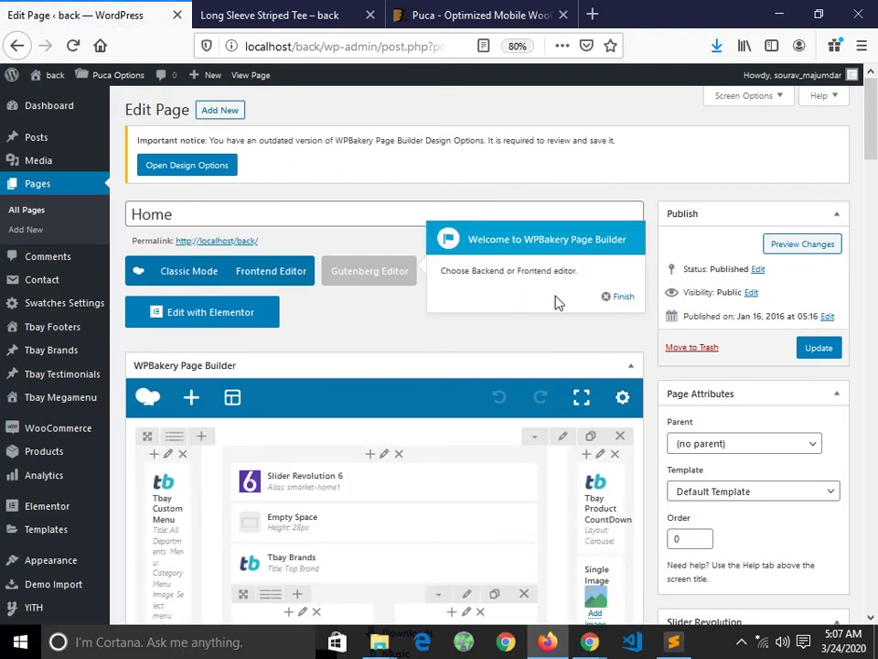
Step: Dismiss the WPBakery welcome tip and open the Home page in the Frontend Editor
click(620, 298)
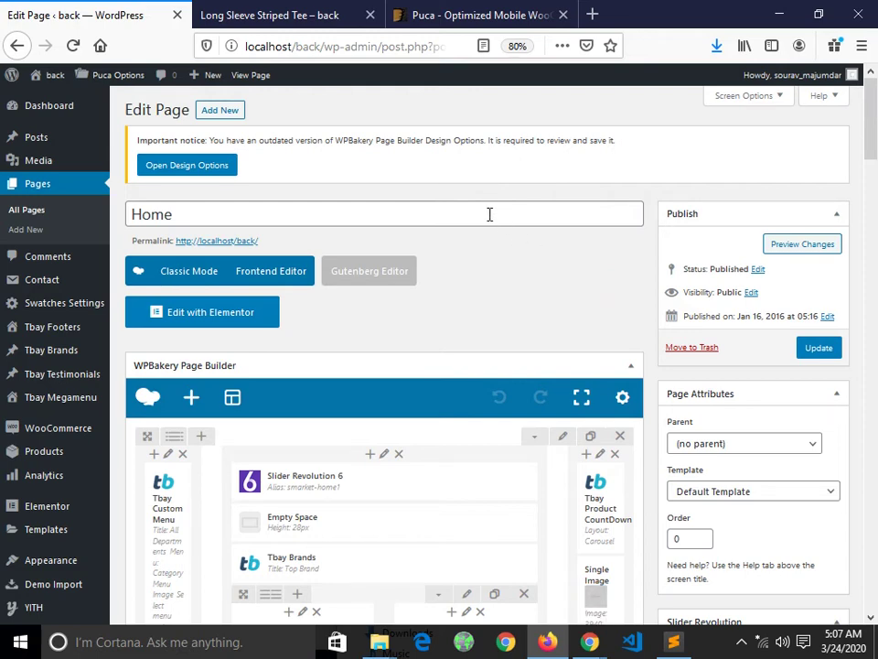
scroll(385, 293, down, 5)
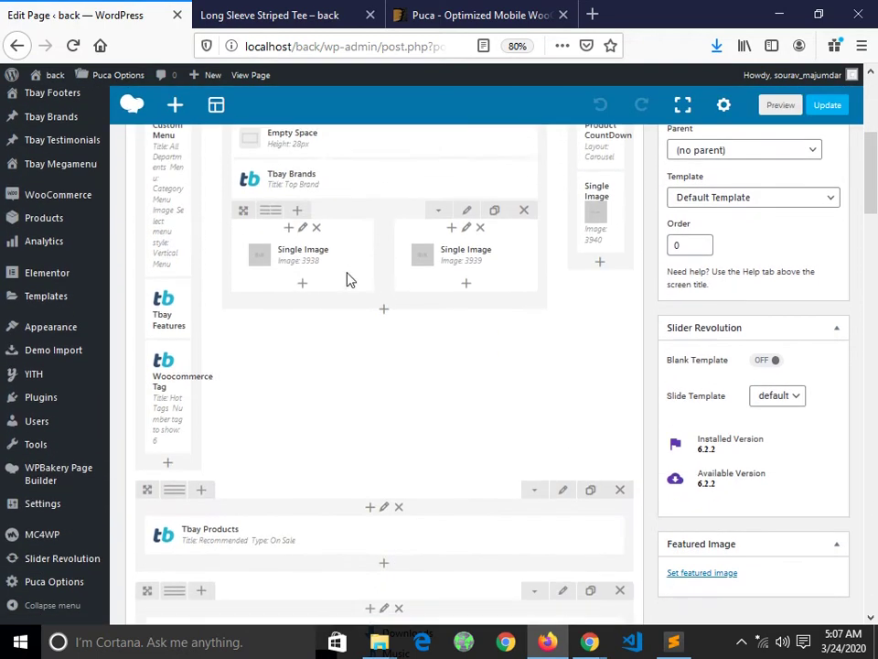
scroll(352, 268, up, 4)
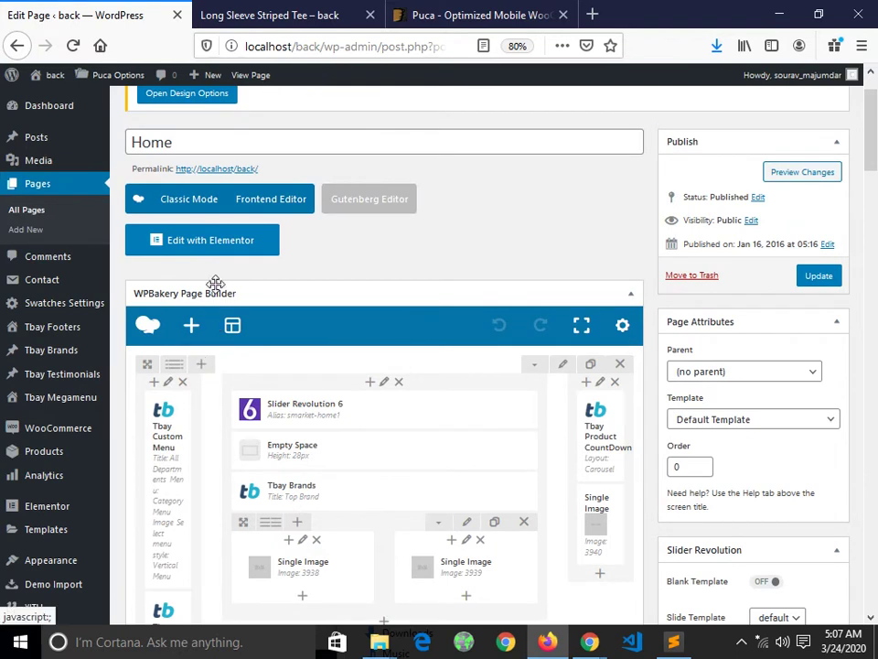
click(285, 209)
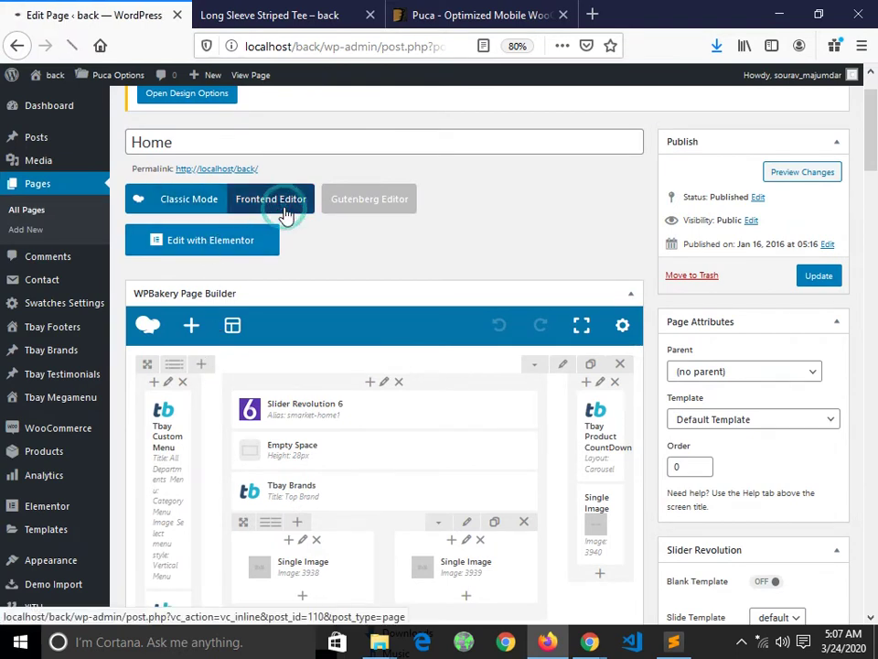
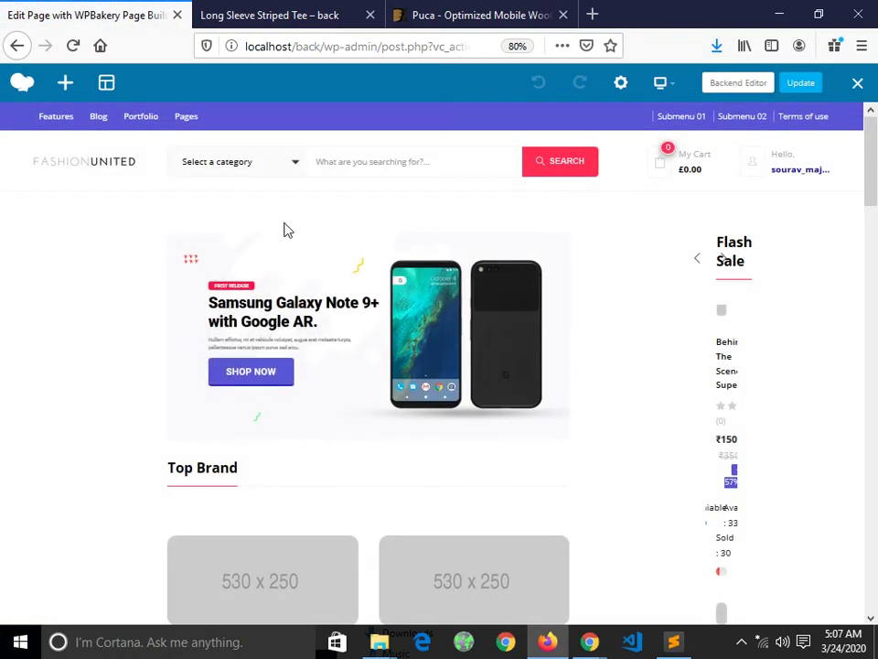
Step: Remove the grey placeholder from the first banner image under Top Brand and open the media library for a replacement
scroll(293, 242, down, 3)
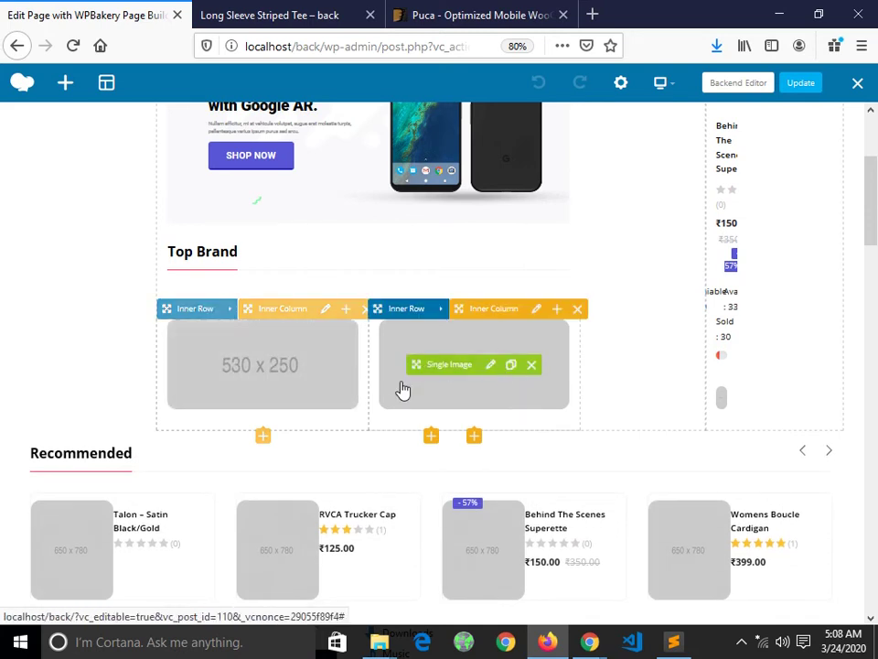
click(280, 368)
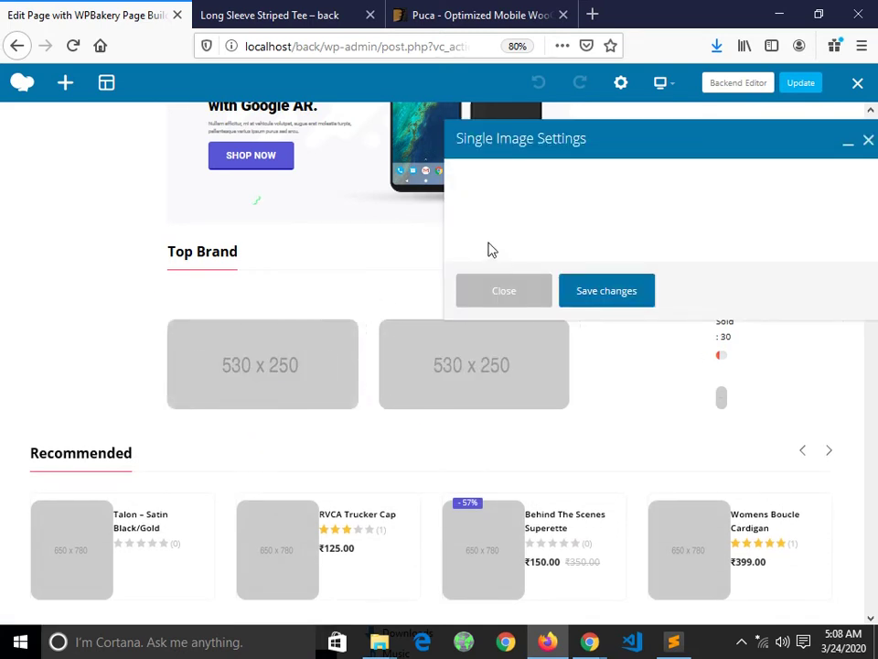
scroll(245, 335, up, 2)
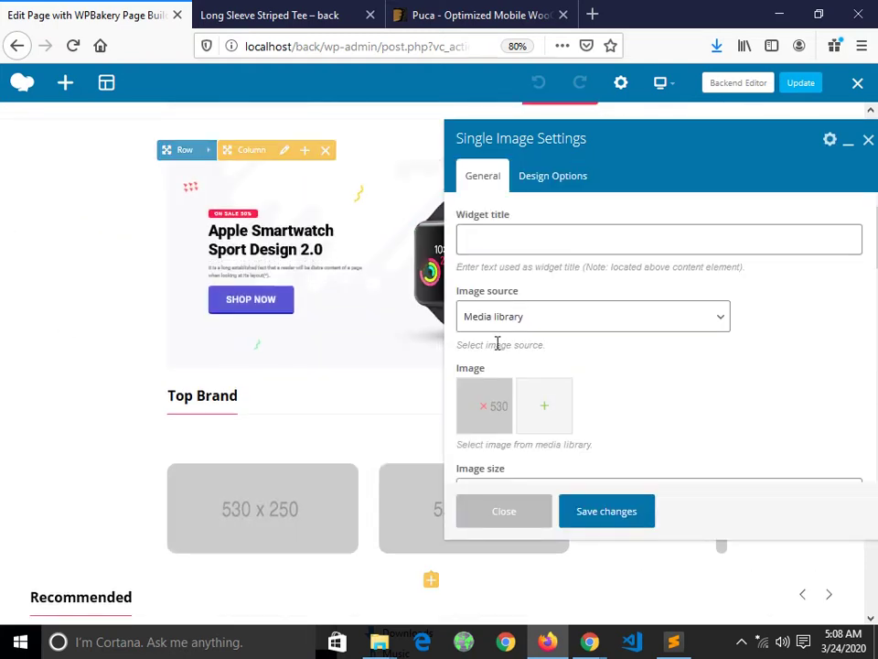
click(476, 410)
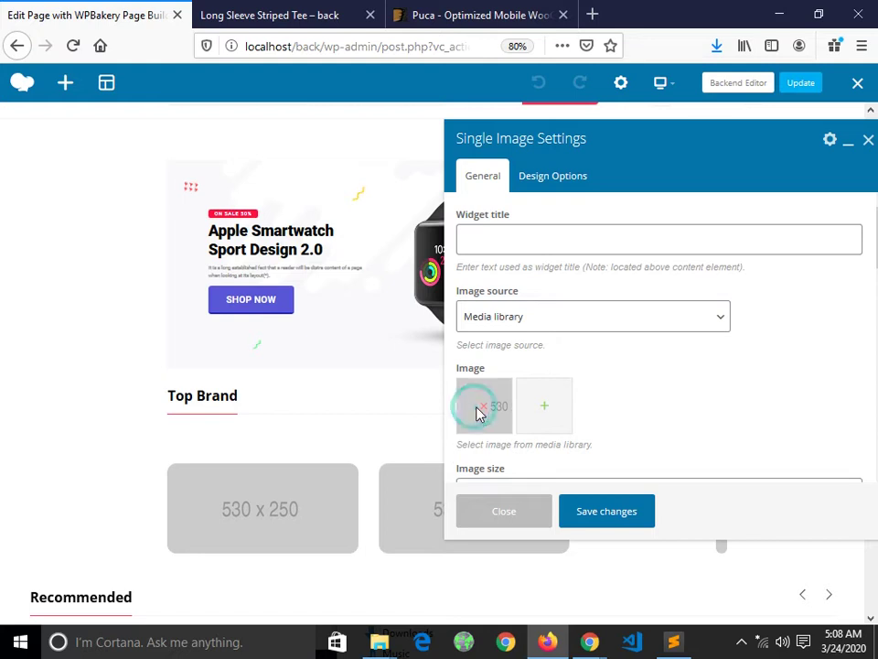
click(485, 412)
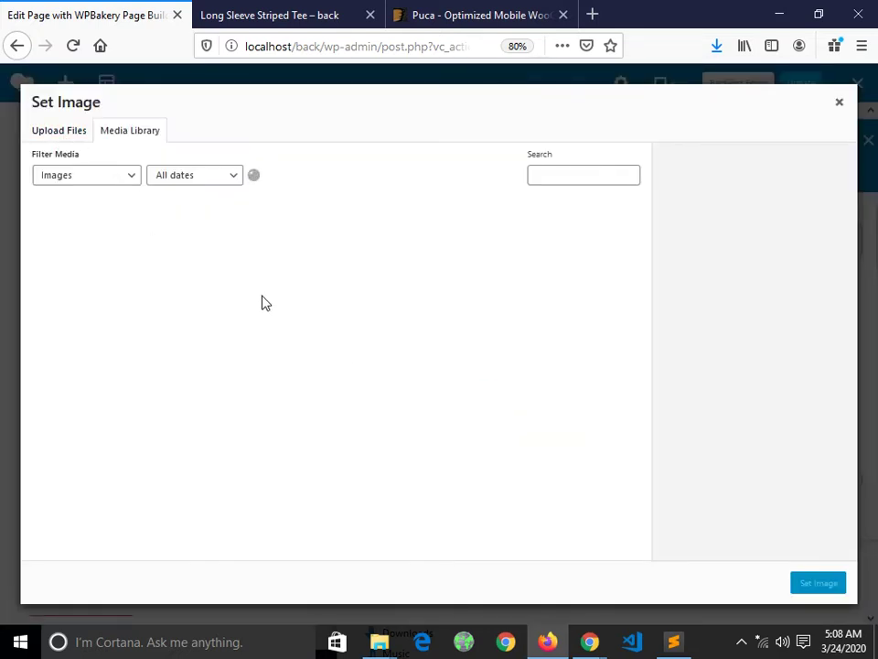
Step: Set the television picture slider1_home3.png as the first banner's image and save the element's changes
click(109, 357)
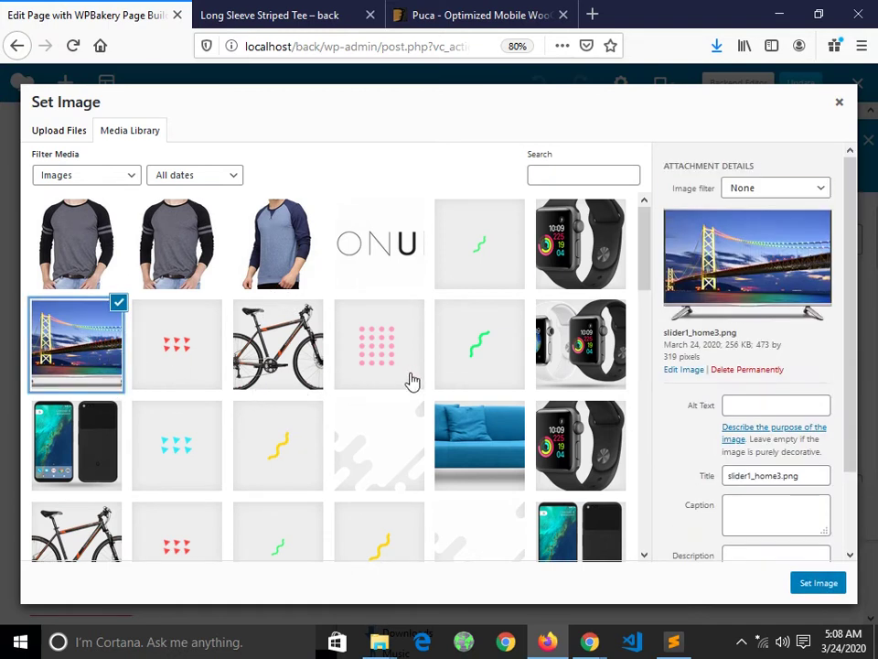
scroll(370, 384, down, 3)
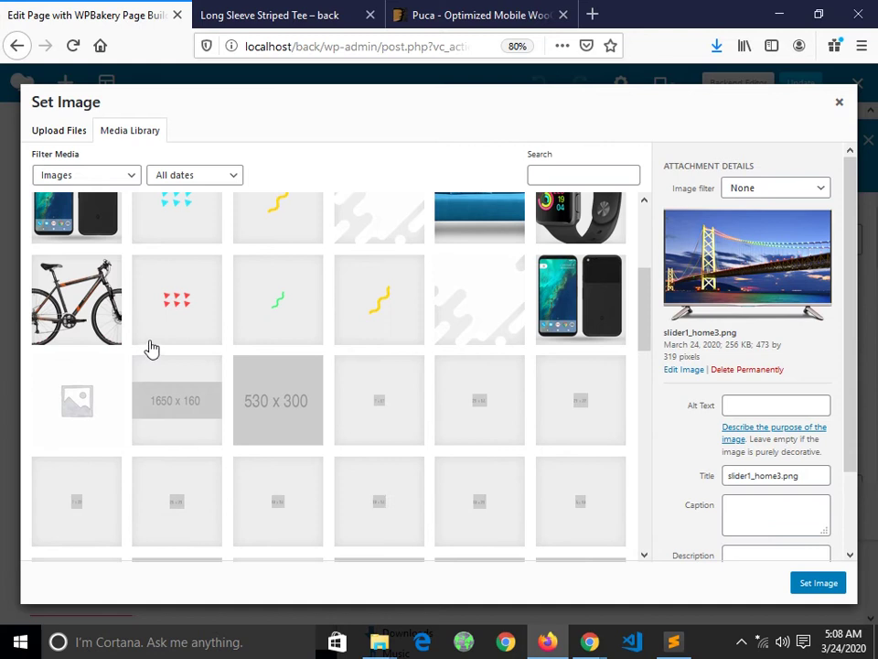
click(572, 312)
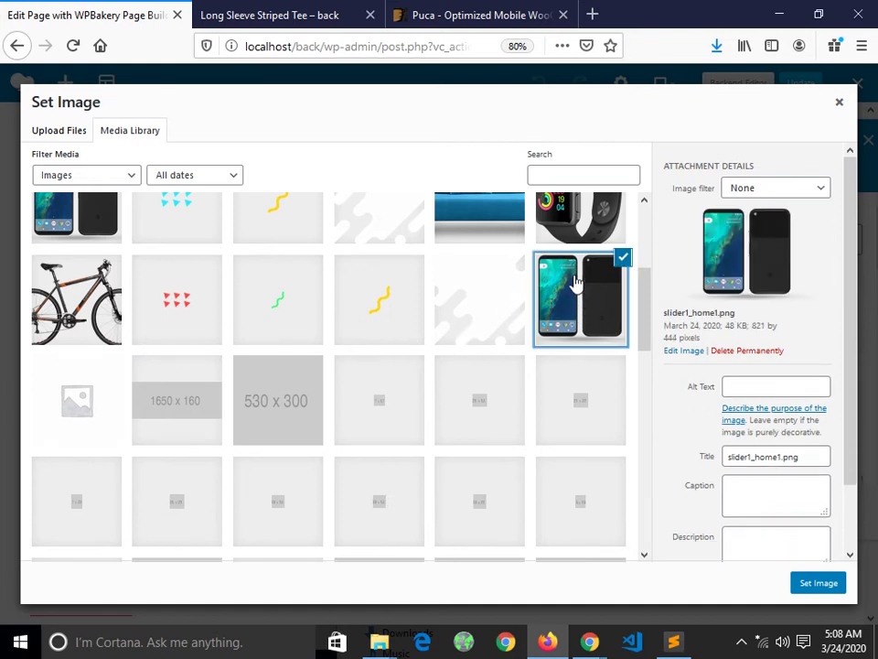
click(576, 236)
scroll(575, 250, up, 1)
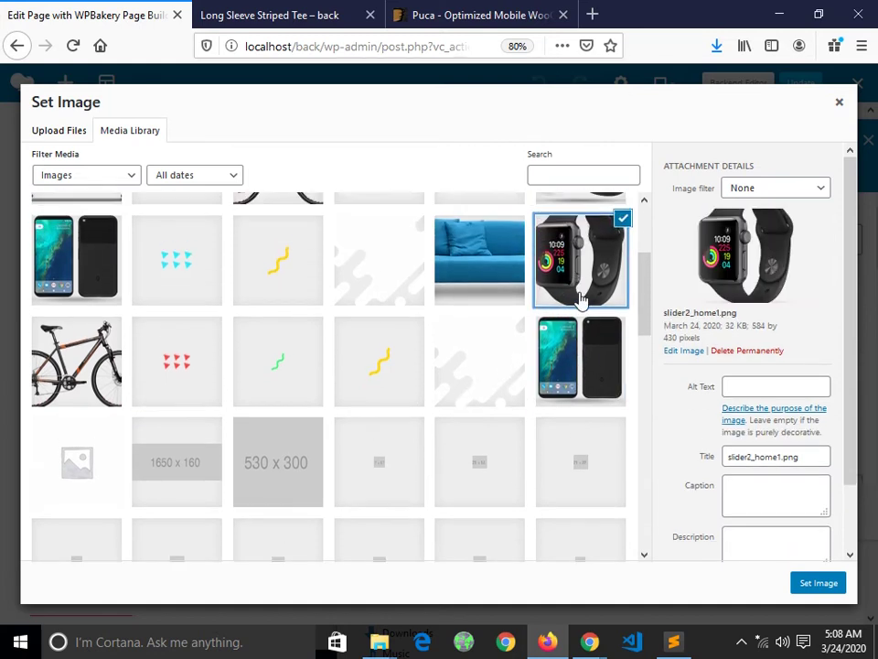
click(518, 278)
click(79, 261)
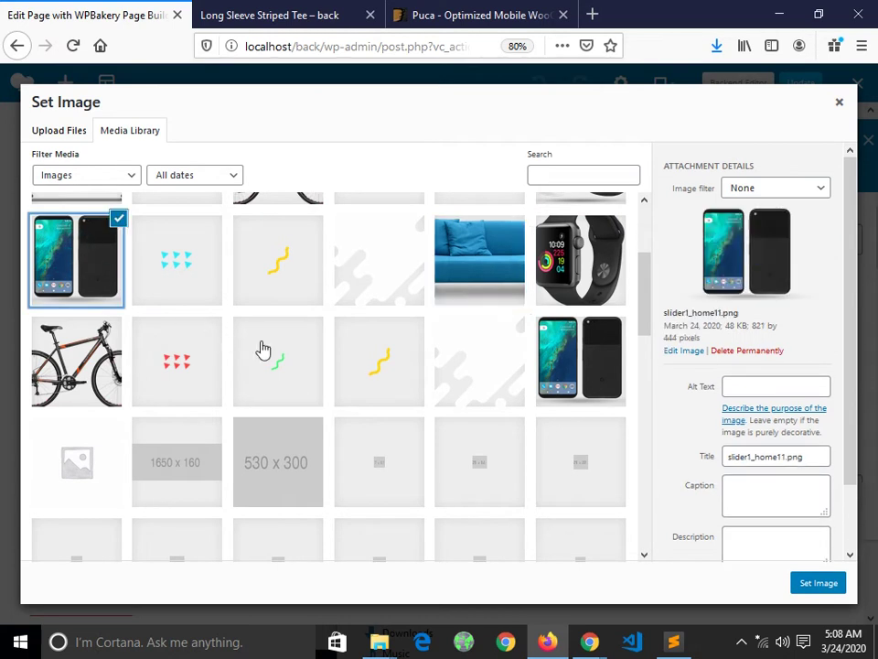
scroll(300, 366, up, 2)
click(295, 359)
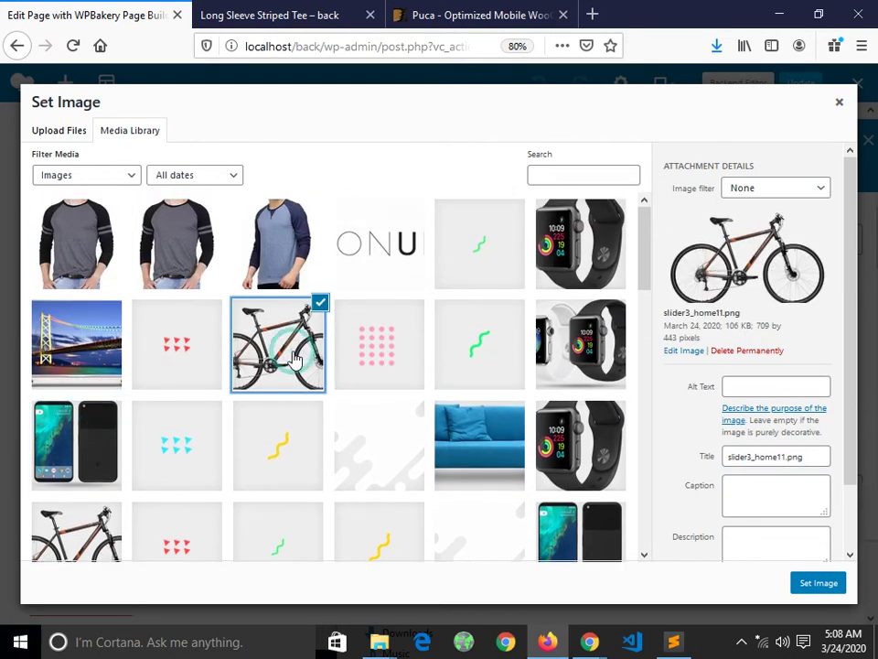
click(81, 326)
click(800, 583)
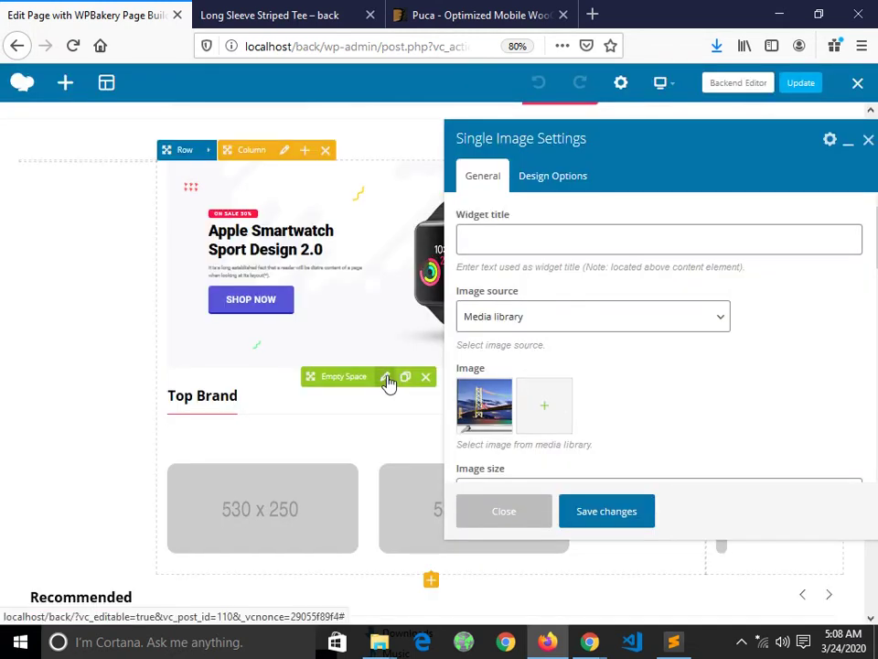
click(621, 519)
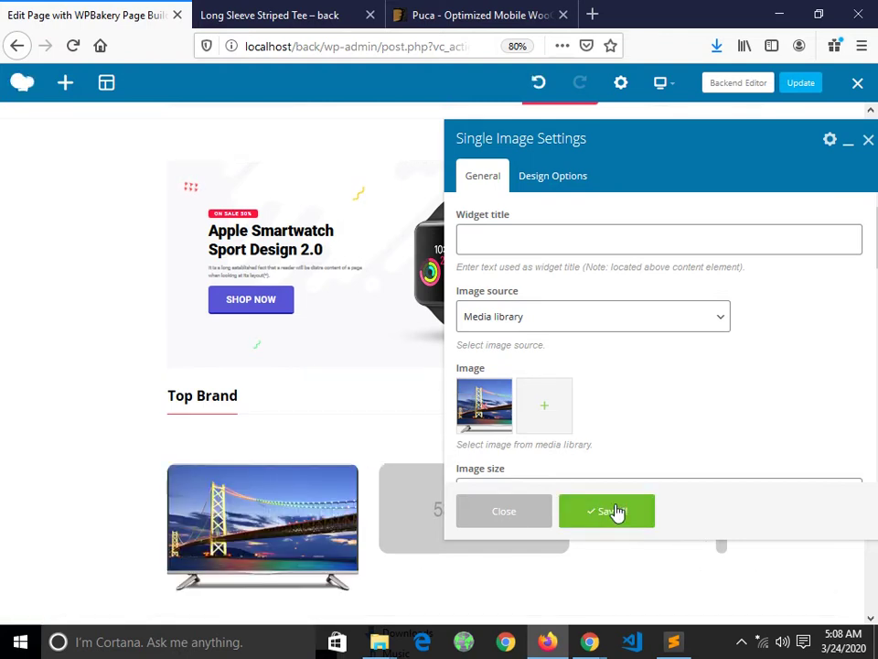
scroll(313, 486, down, 3)
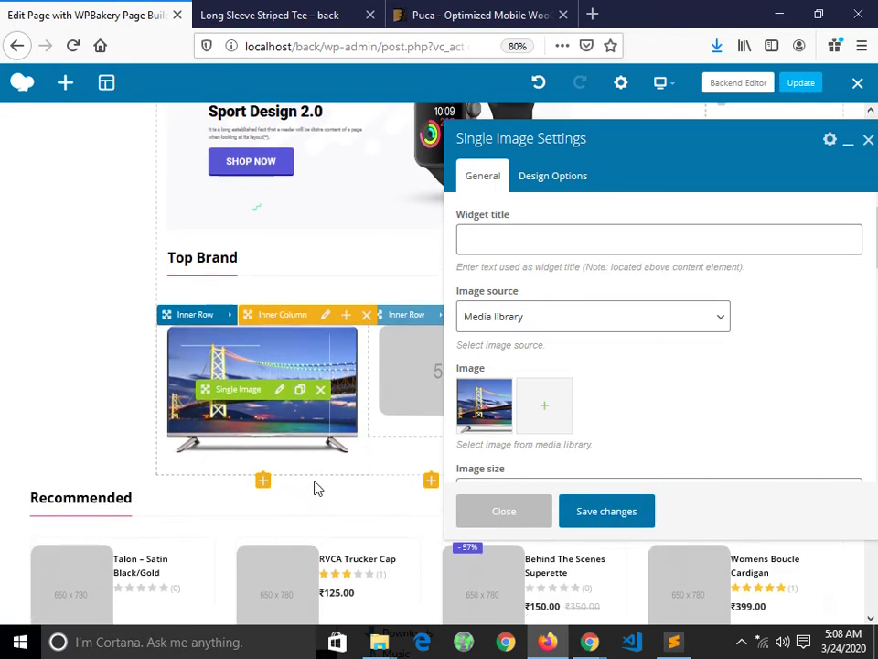
click(422, 383)
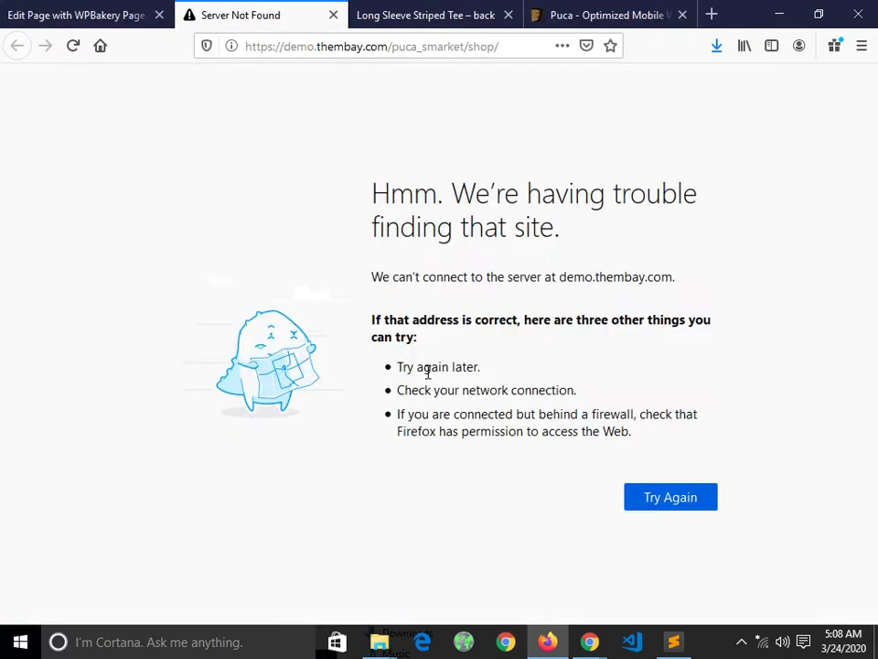
click(126, 18)
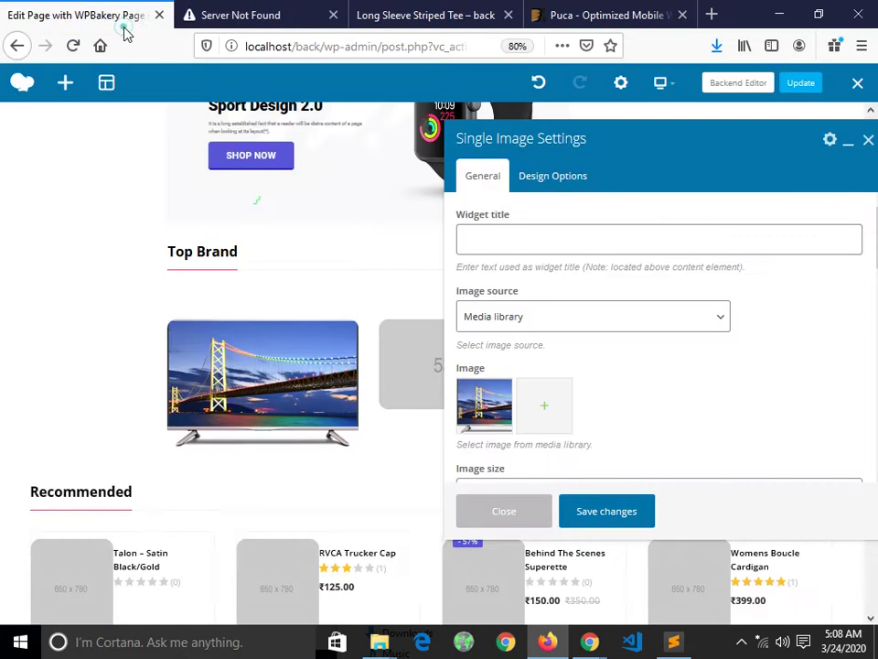
click(333, 16)
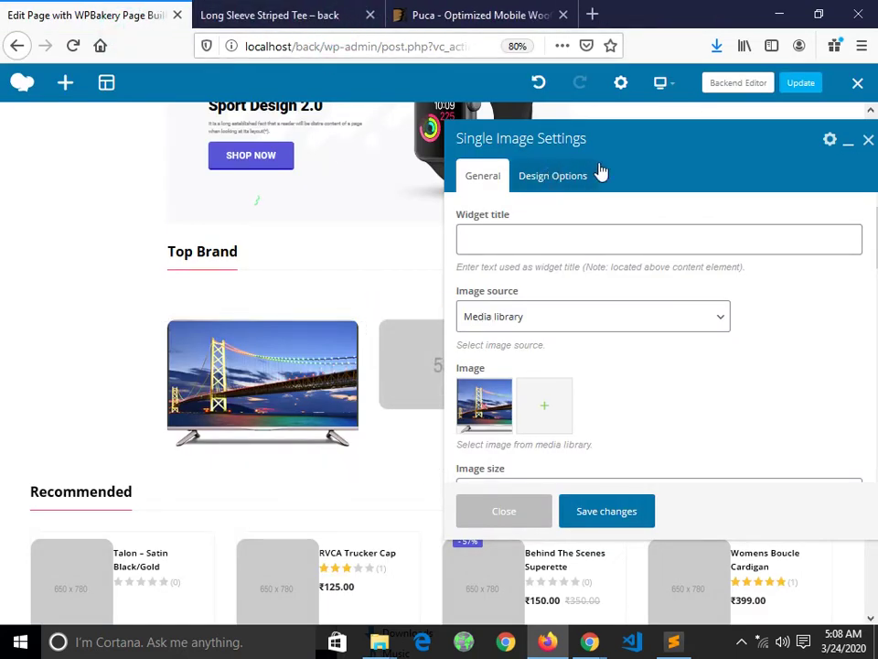
Step: Move the settings window clear of the second Top Brand banner, remove that banner's placeholder image and open the media library
drag(714, 146, 253, 208)
drag(427, 228, 242, 227)
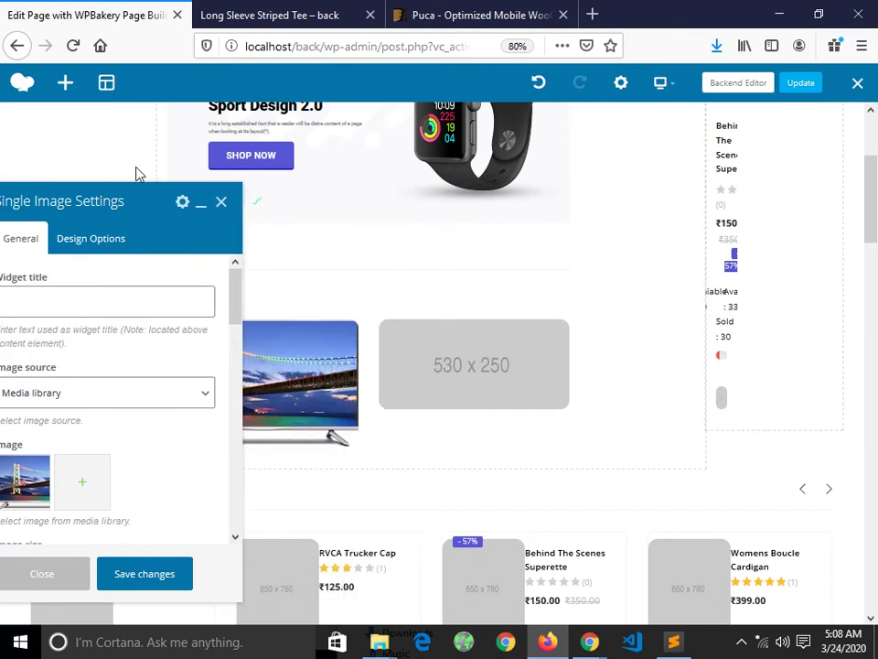
drag(146, 180, 110, 168)
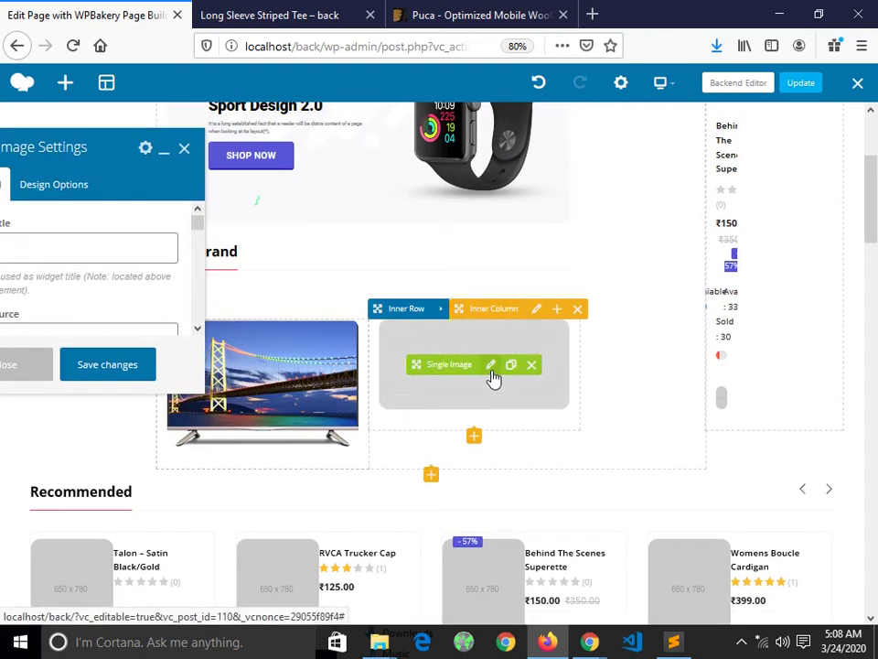
click(490, 364)
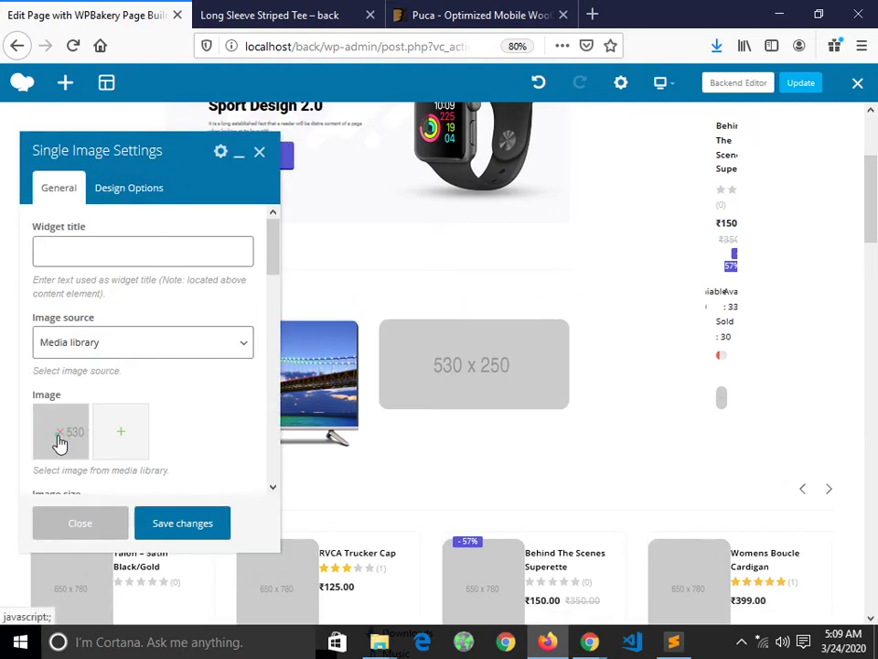
click(60, 432)
click(74, 446)
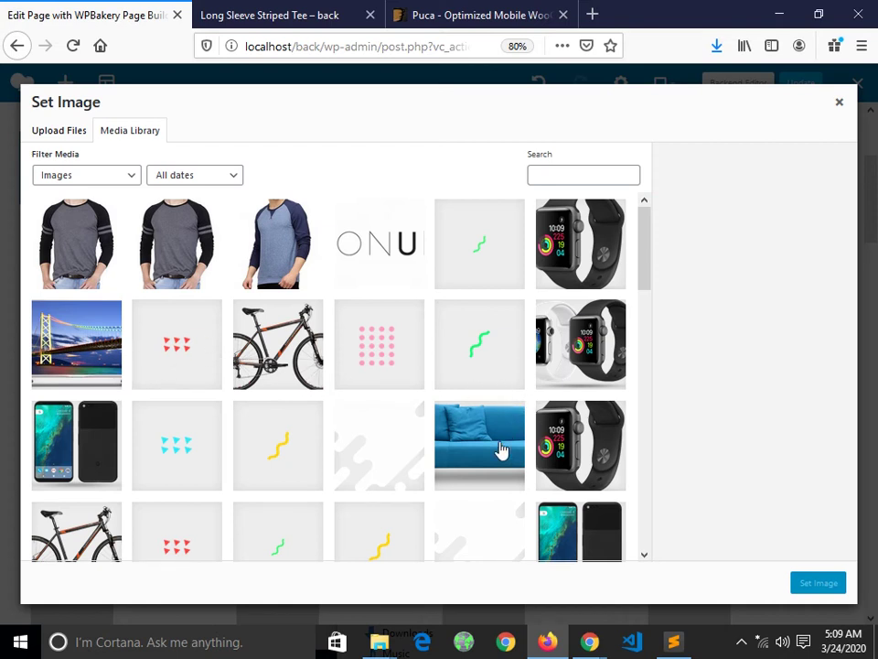
Step: Set the smartwatch picture slider2_home2.png as the second banner's image, save the changes and minimise the settings window
click(567, 359)
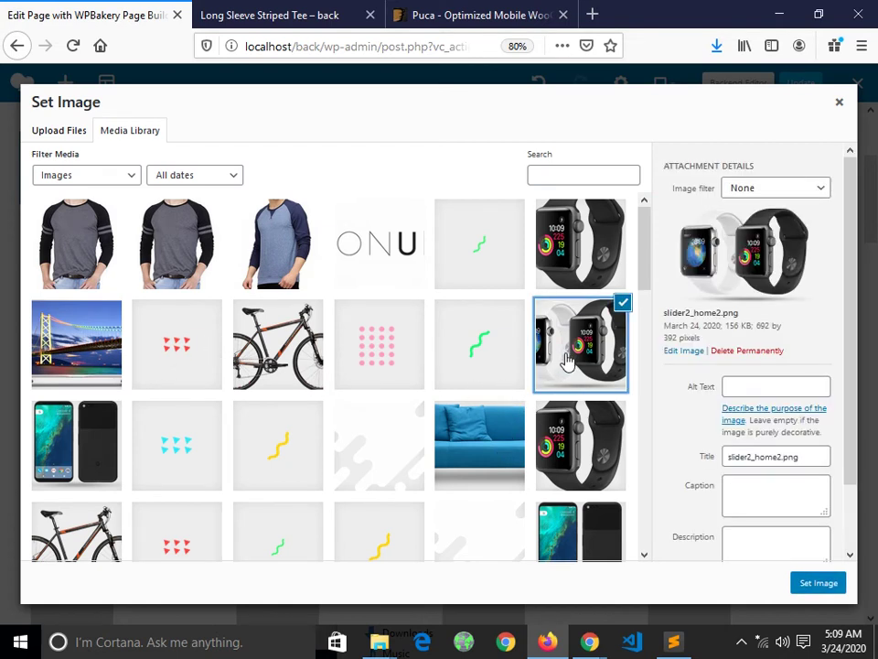
click(480, 462)
click(567, 348)
click(817, 583)
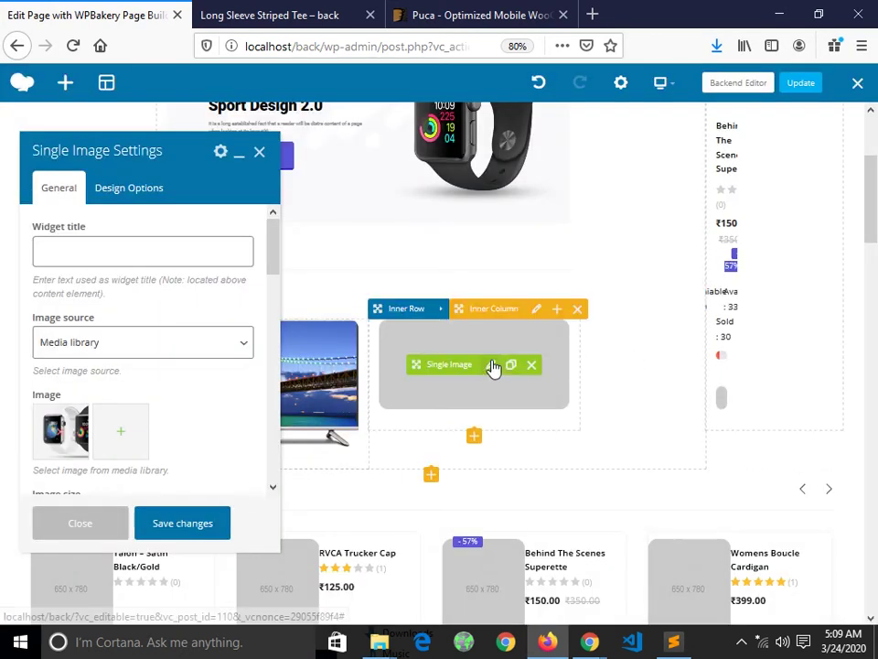
click(182, 520)
scroll(180, 424, down, 3)
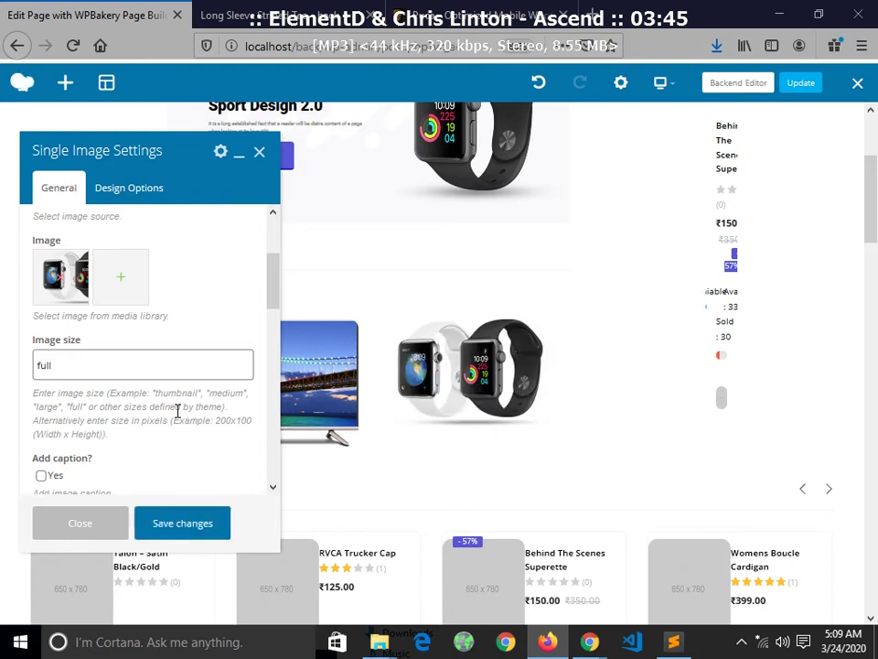
click(237, 160)
Step: Open the settings of the Flash Sale product countdown element beside the home page slider
scroll(408, 372, down, 3)
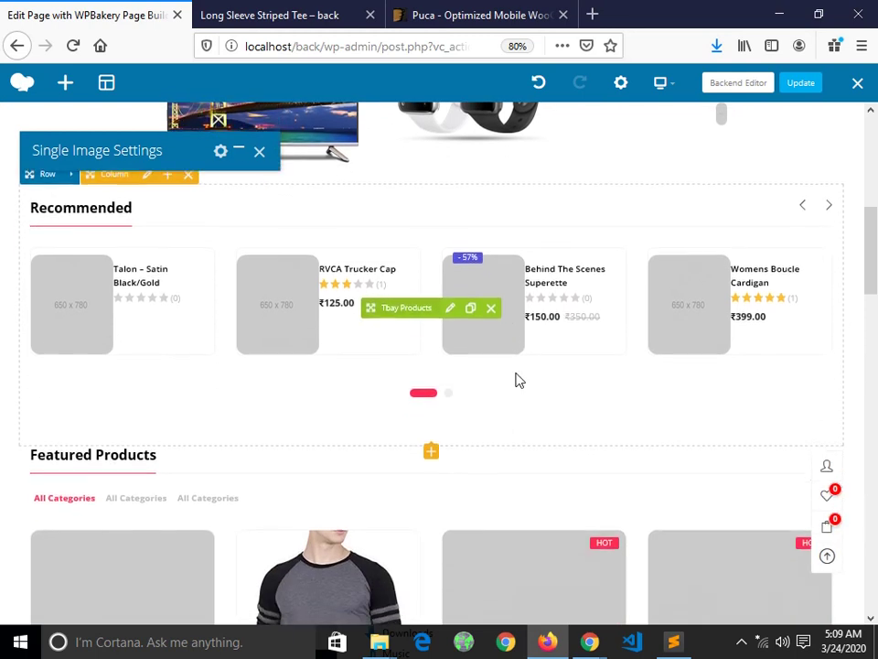
scroll(515, 379, up, 3)
scroll(371, 408, up, 3)
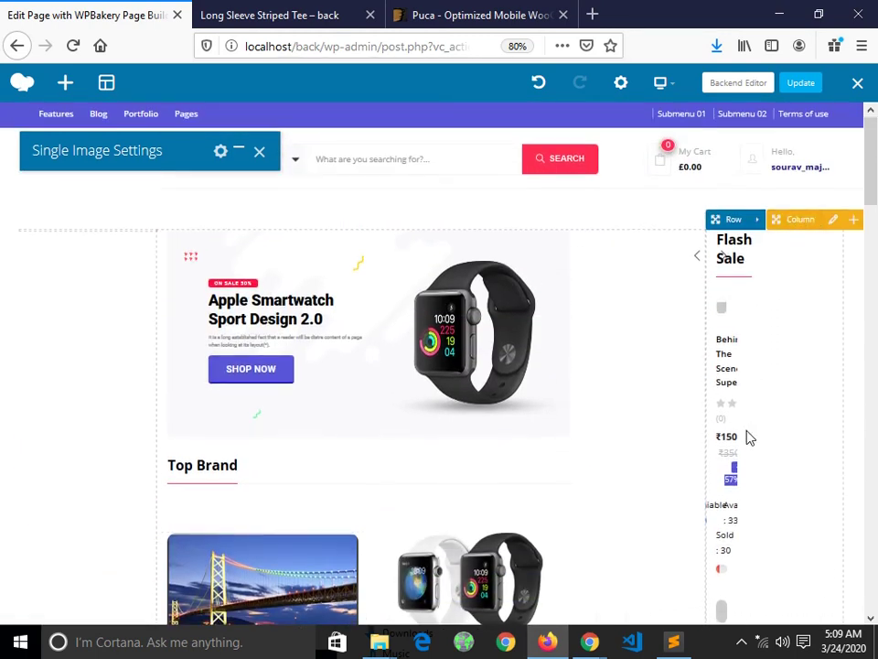
scroll(747, 432, down, 3)
click(764, 275)
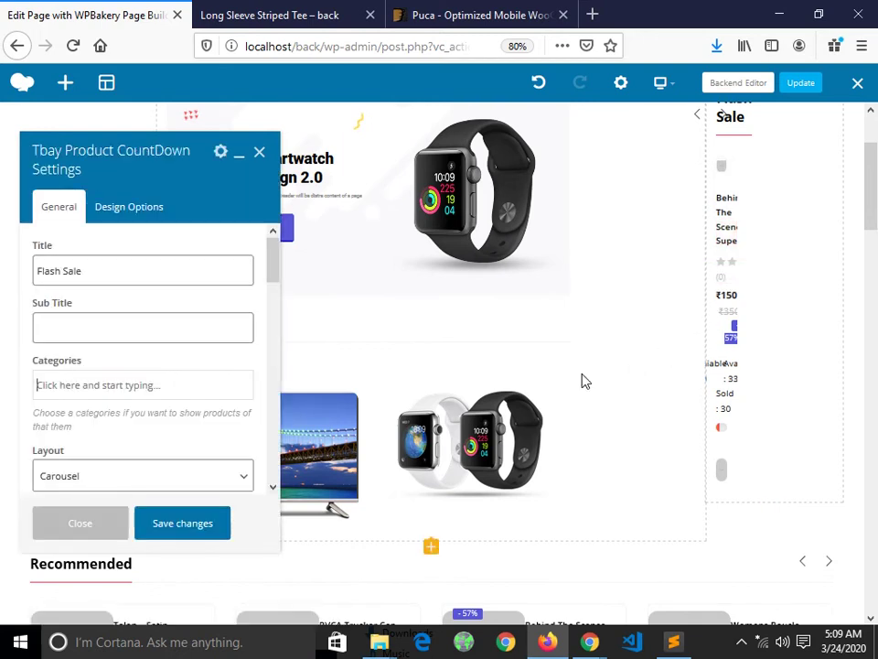
Step: Examine the countdown element's general settings and design options, including layout, number of items and responsive columns
scroll(108, 335, down, 1)
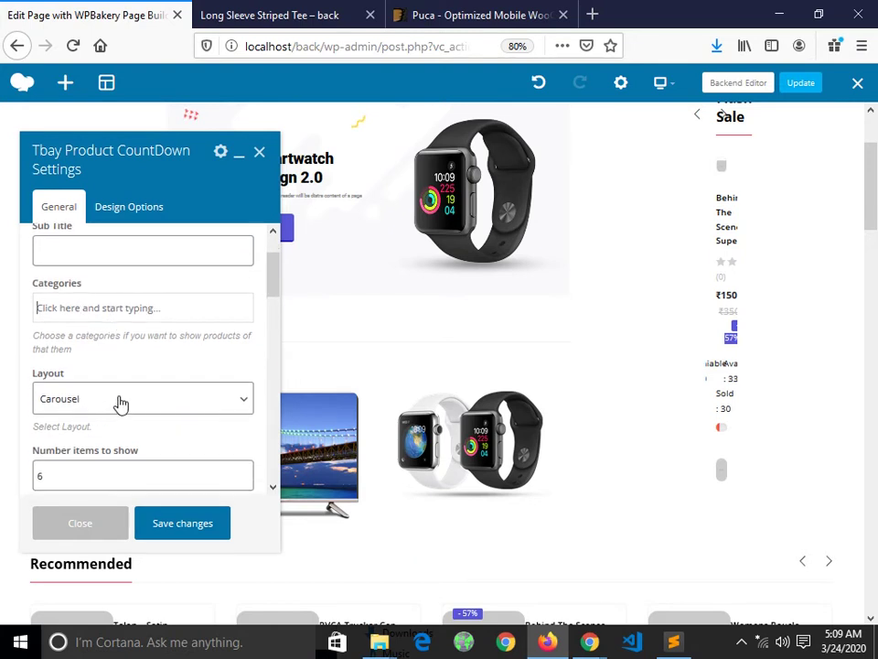
scroll(121, 402, down, 3)
scroll(123, 406, up, 2)
scroll(128, 408, down, 1)
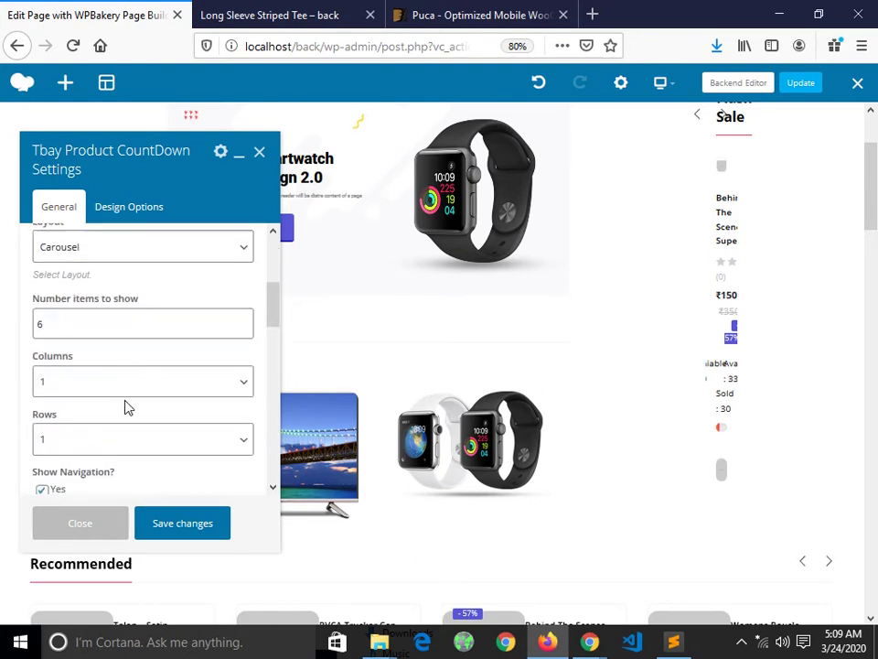
scroll(121, 424, down, 3)
scroll(123, 429, down, 7)
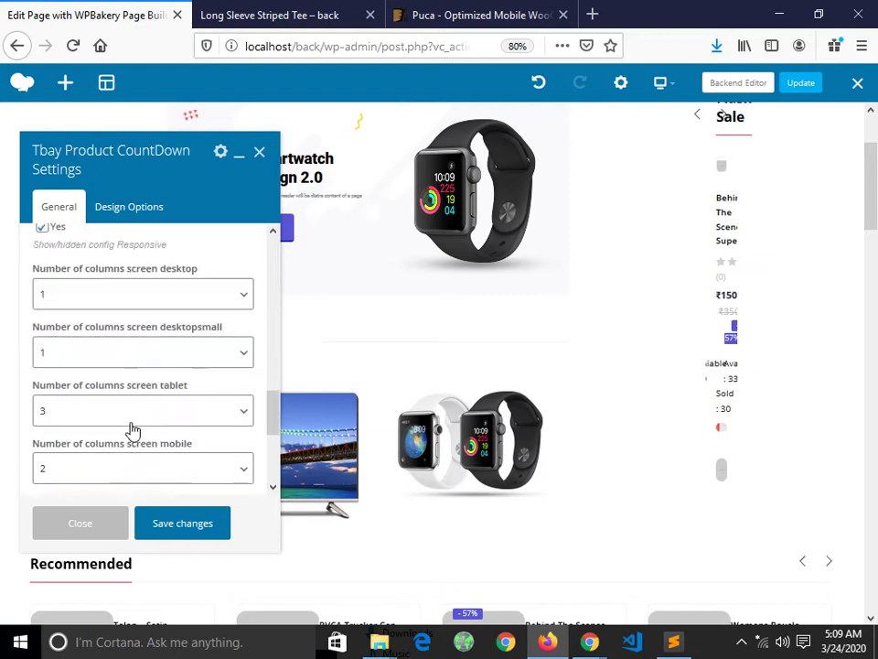
scroll(132, 422, up, 6)
scroll(133, 422, up, 8)
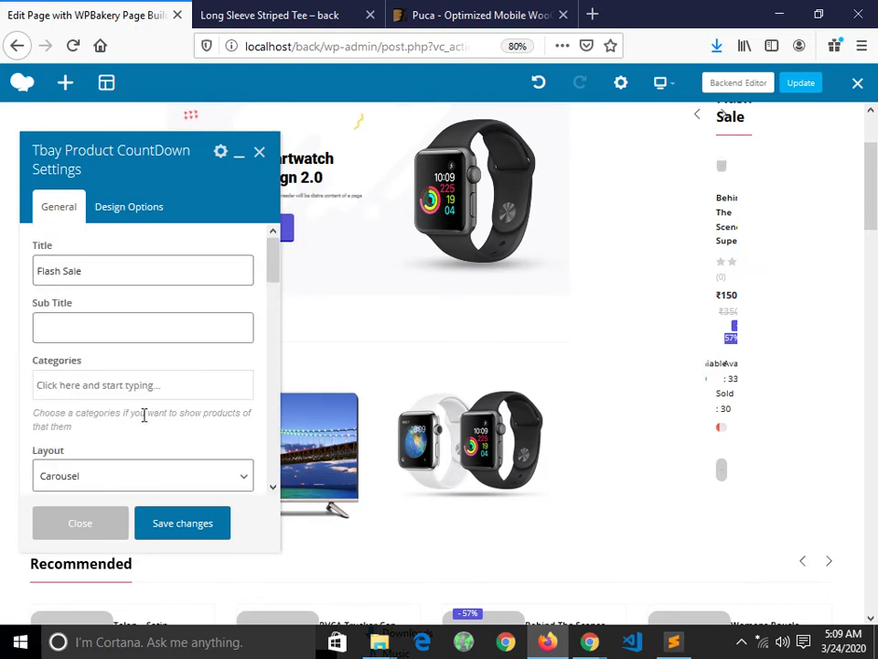
click(135, 207)
scroll(100, 240, down, 1)
click(59, 218)
scroll(765, 266, up, 3)
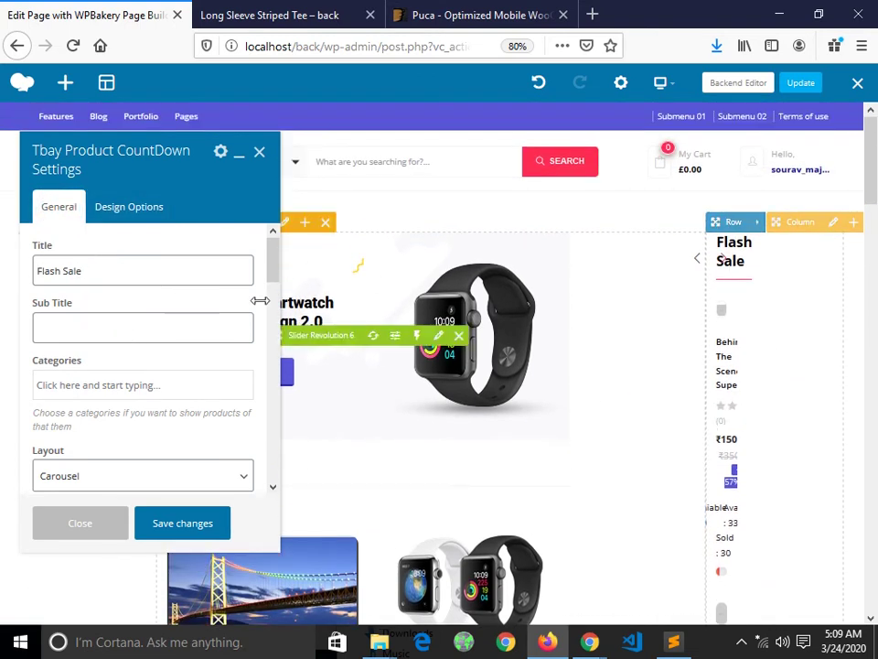
Step: Replace the countdown element's title with TOP SALE and leave its subtitle empty
drag(136, 272, 23, 259)
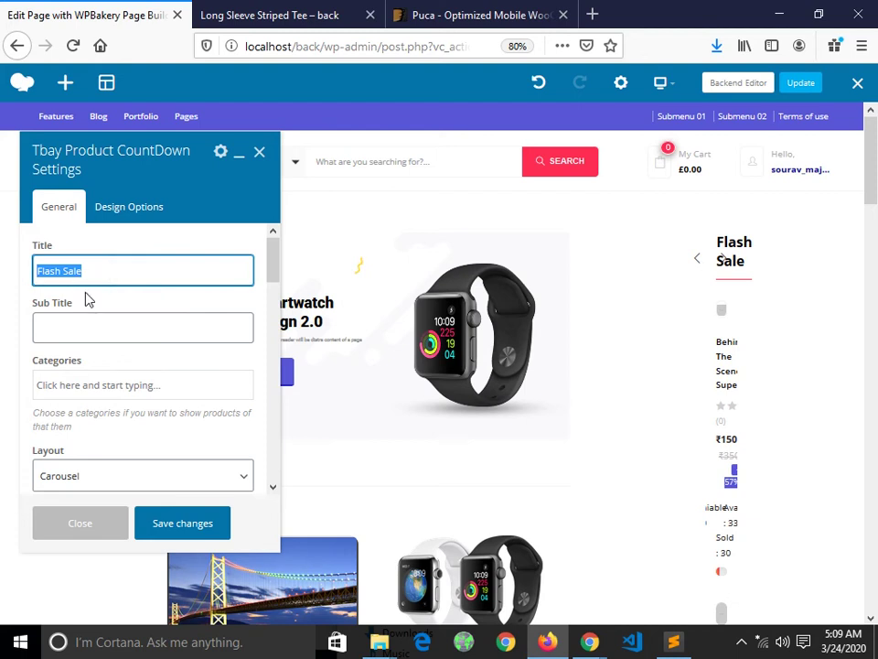
key(BackSpace)
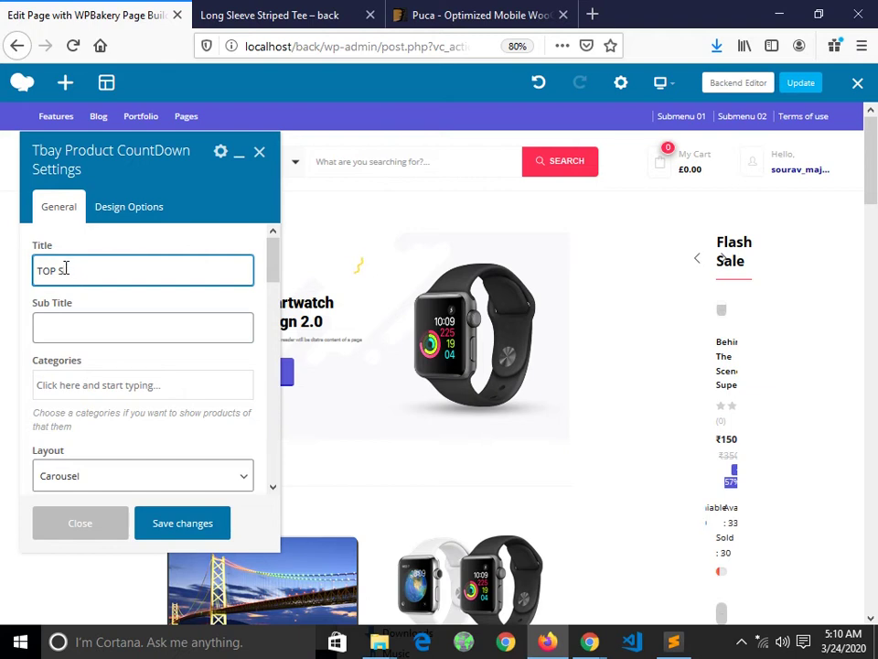
click(106, 341)
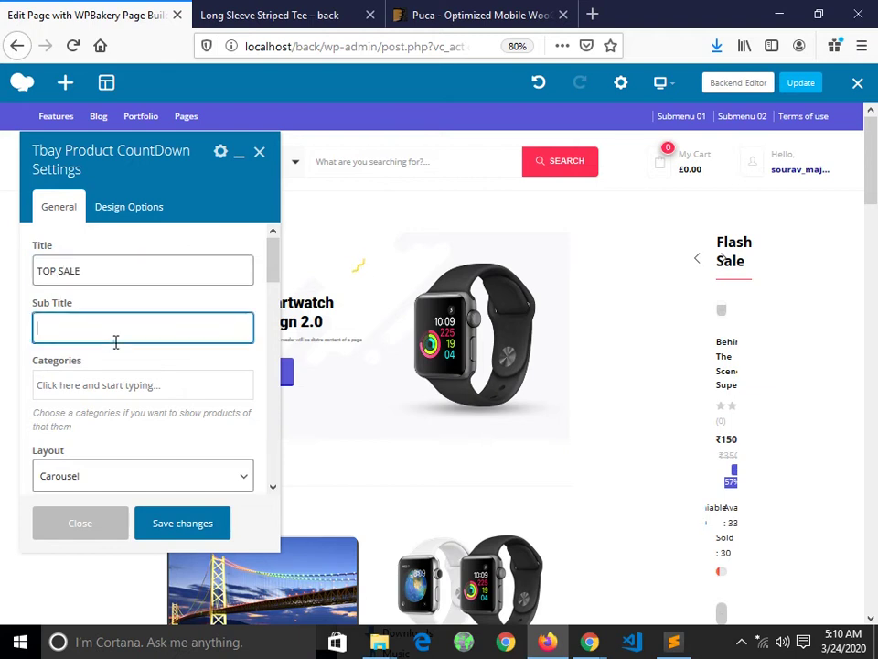
Step: Review the countdown element's remaining carousel, navigation, responsive and animation options
scroll(118, 302, down, 5)
scroll(130, 310, up, 2)
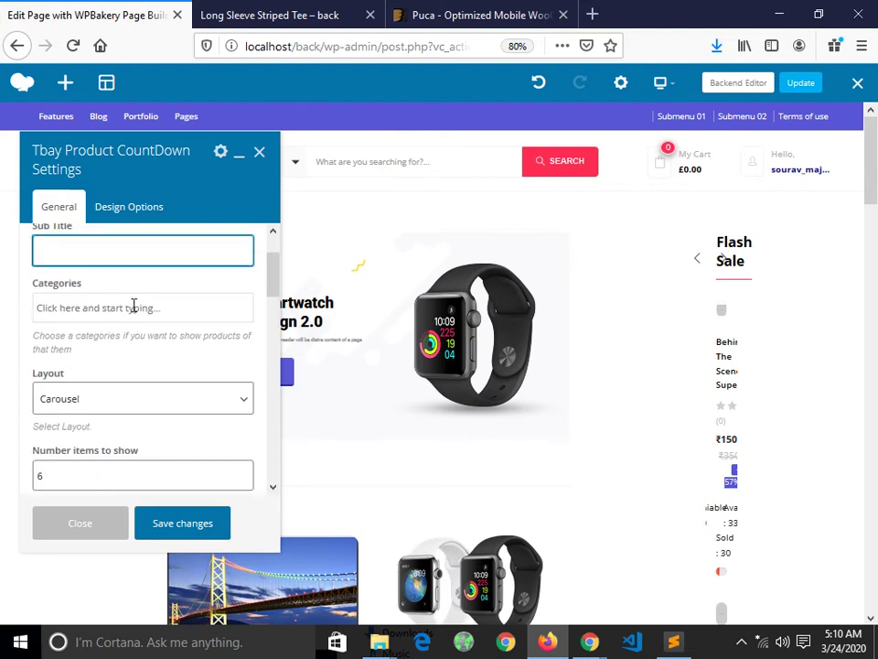
scroll(122, 412, down, 5)
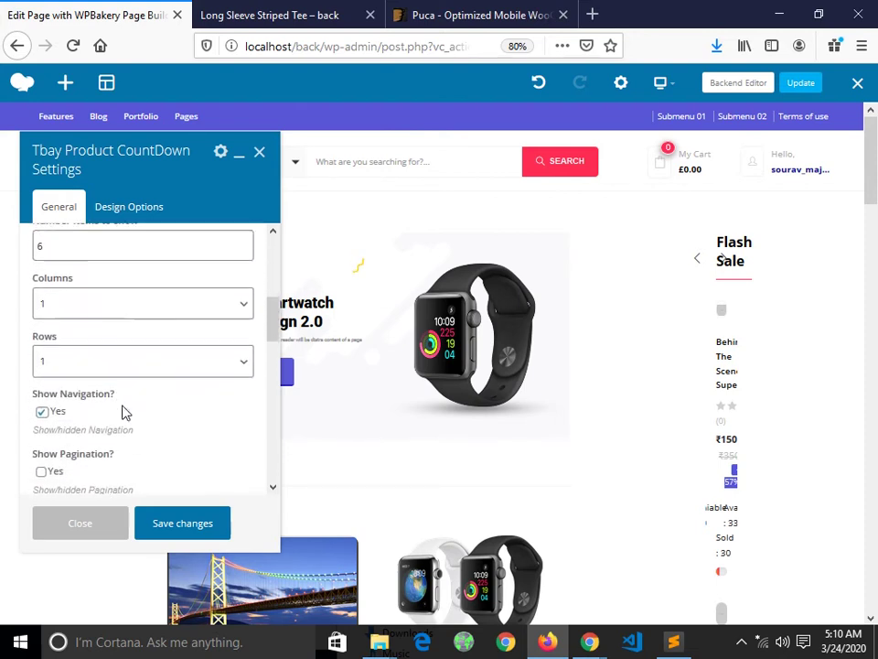
scroll(69, 395, down, 5)
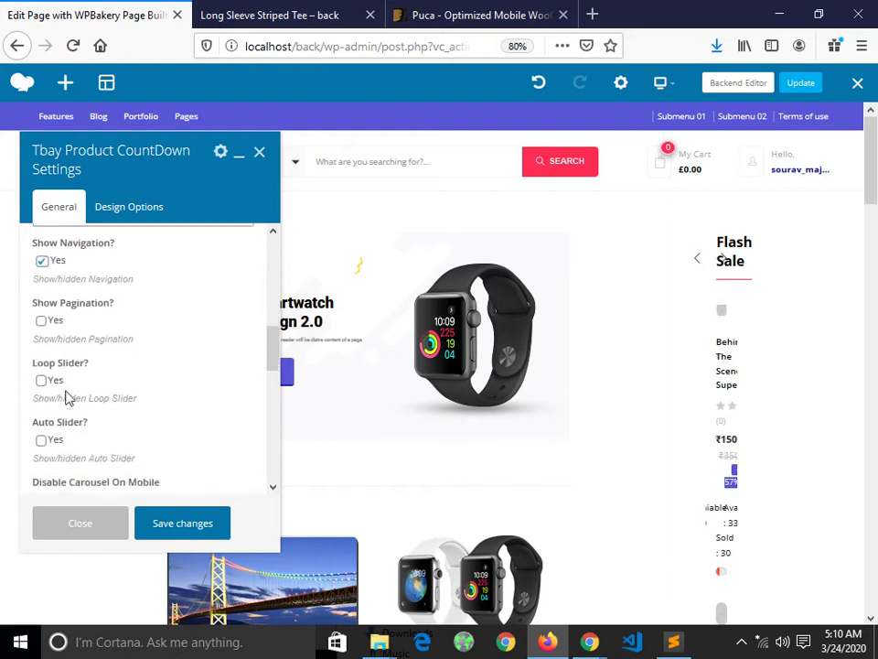
scroll(119, 386, down, 1)
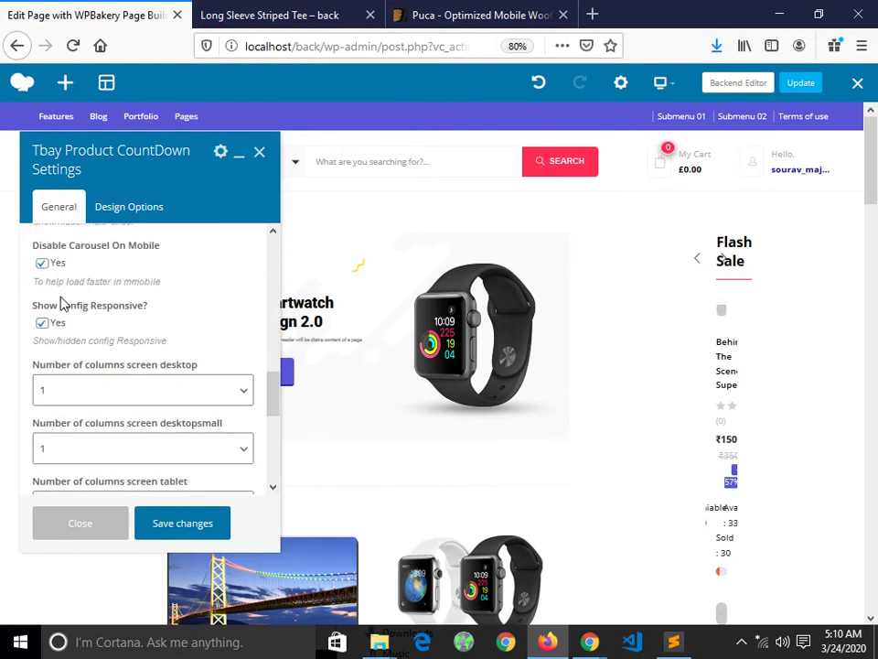
scroll(79, 317, down, 3)
scroll(101, 319, up, 2)
scroll(94, 333, down, 6)
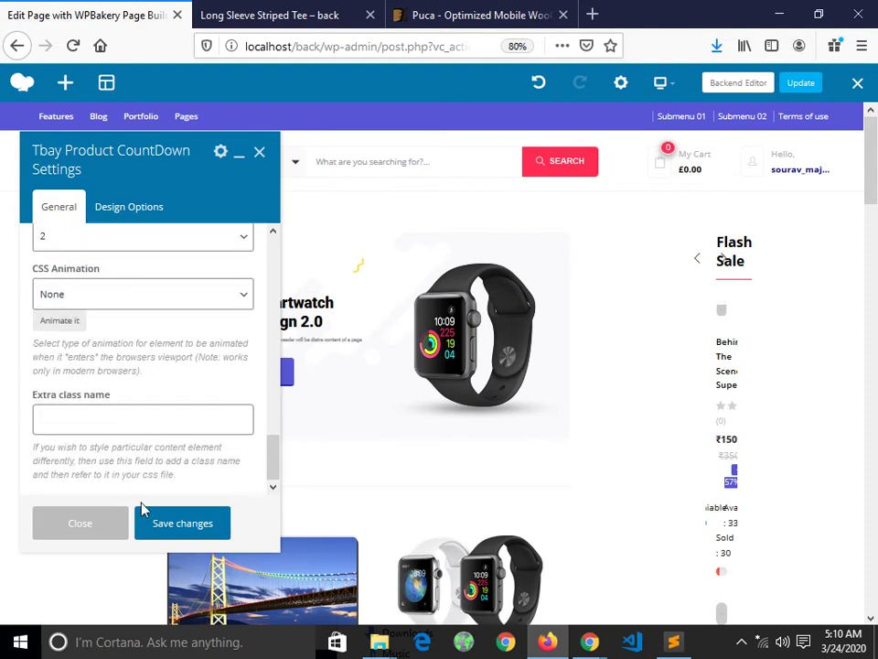
Step: Save the countdown element's changes and close its settings window
click(159, 527)
mouse_move(741, 355)
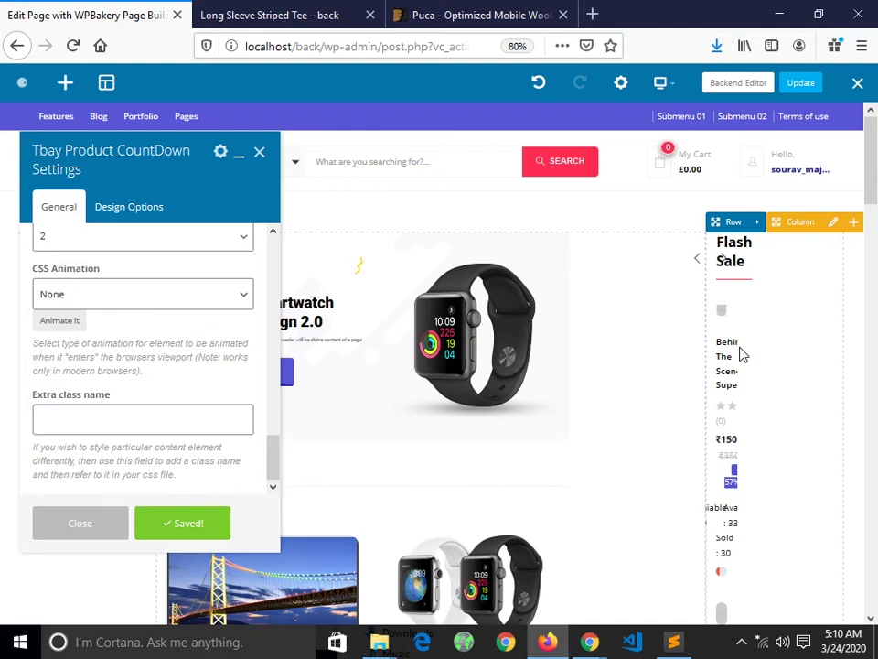
scroll(157, 317, up, 1)
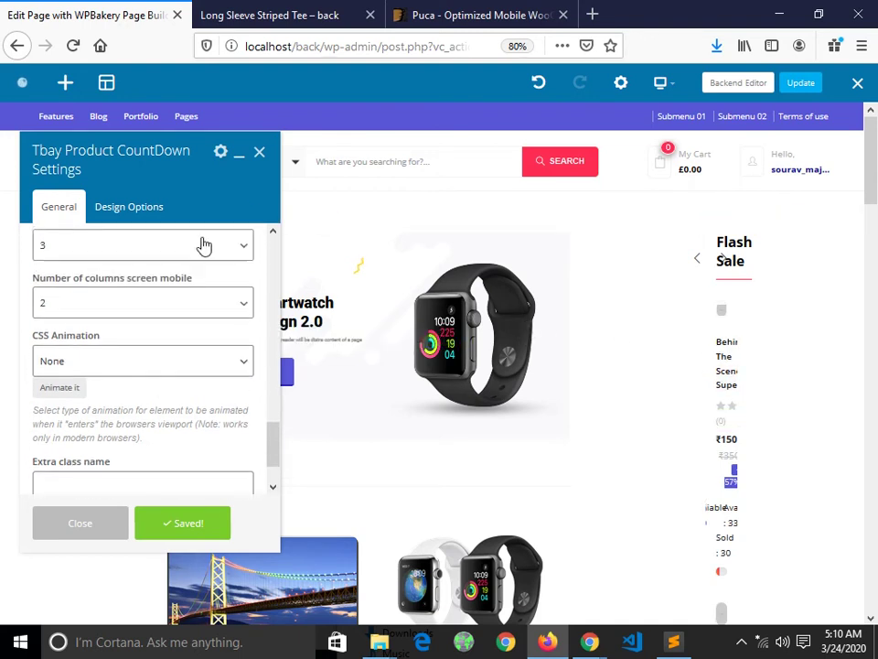
click(259, 153)
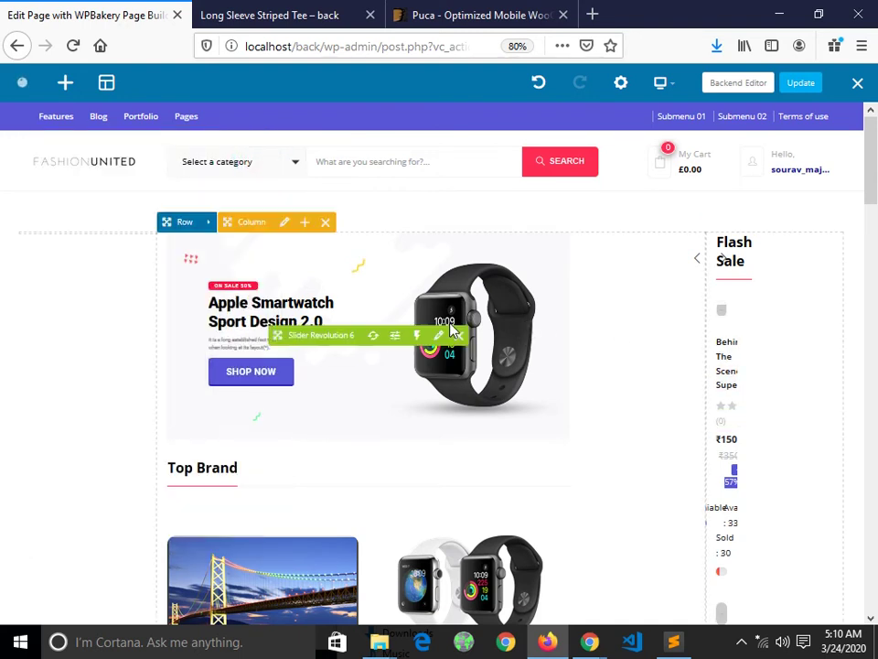
Step: Examine the home page sections from the slider and Top Brand through Recommended and Featured Products
scroll(444, 329, down, 3)
scroll(459, 350, down, 2)
scroll(454, 345, up, 3)
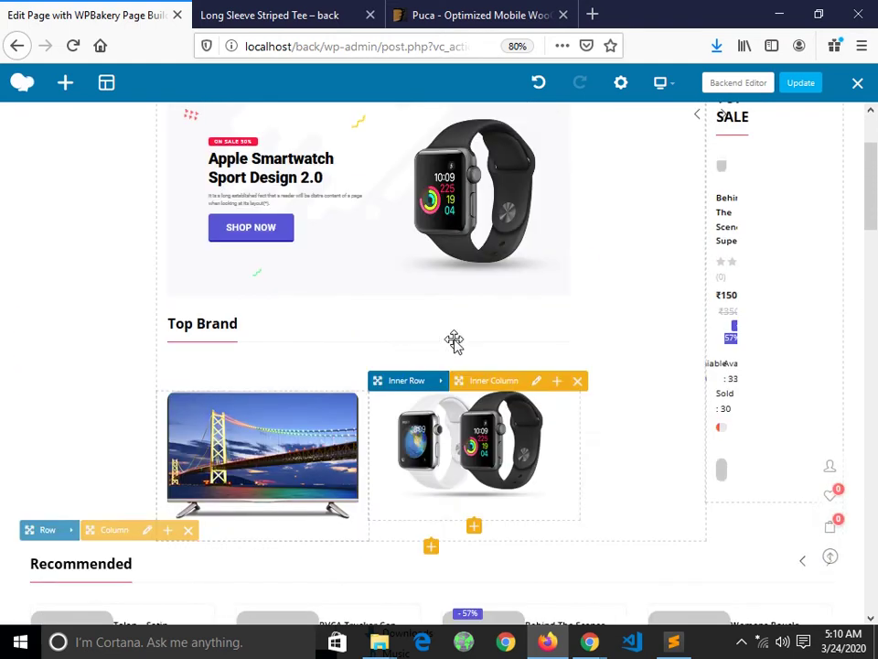
scroll(369, 352, up, 1)
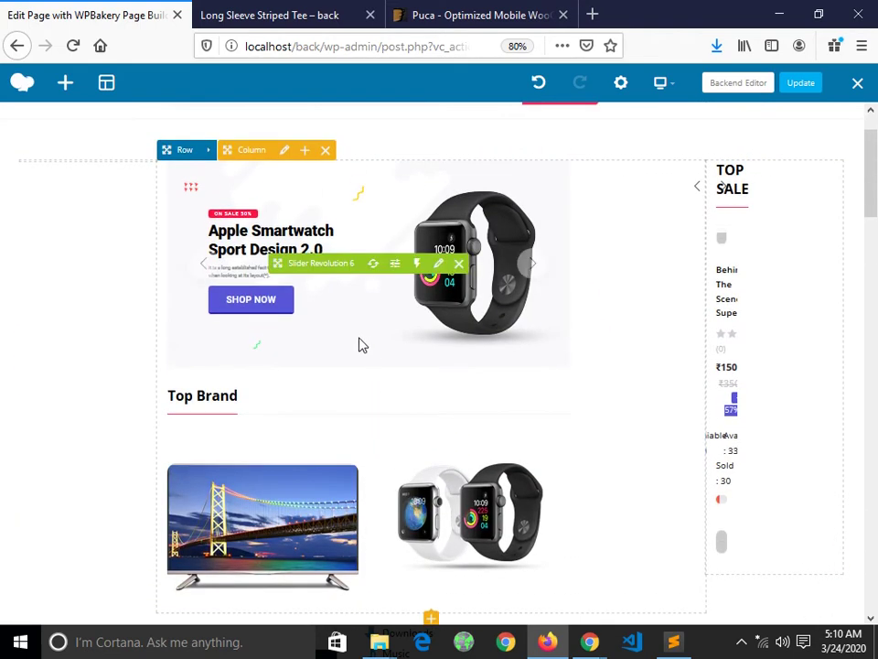
scroll(357, 341, up, 1)
scroll(354, 340, down, 2)
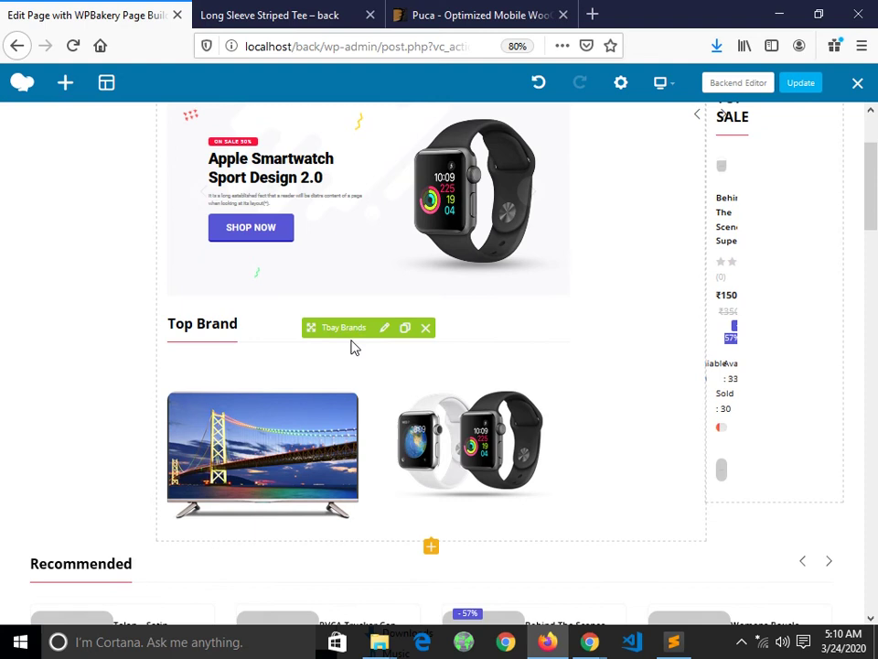
scroll(251, 392, down, 1)
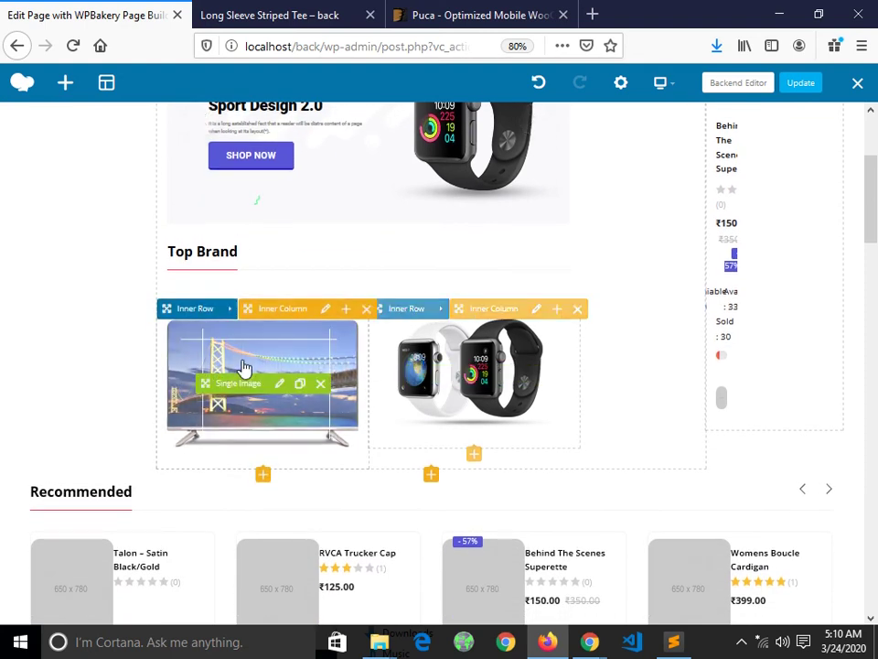
scroll(243, 365, down, 2)
scroll(261, 422, down, 3)
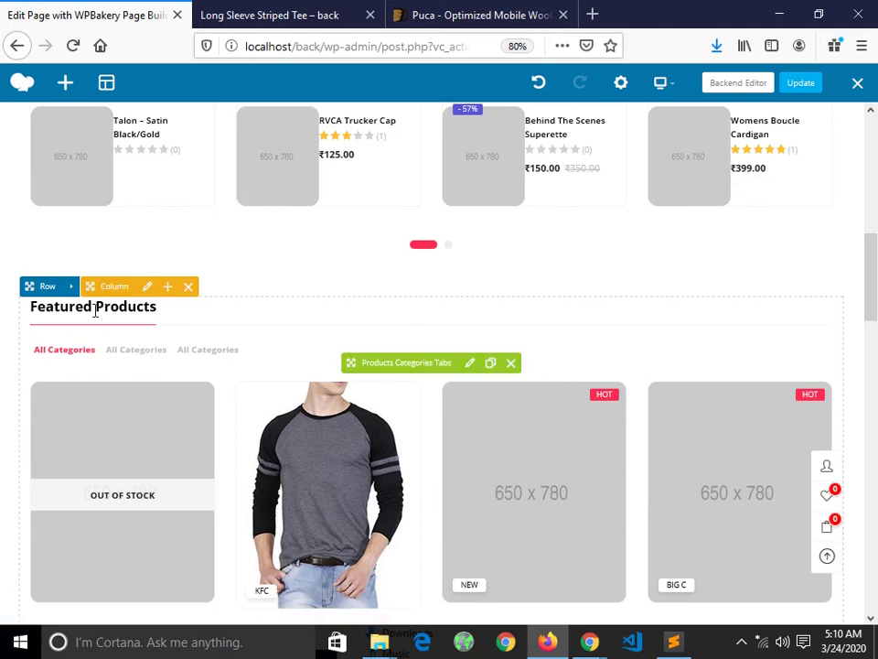
scroll(170, 333, down, 6)
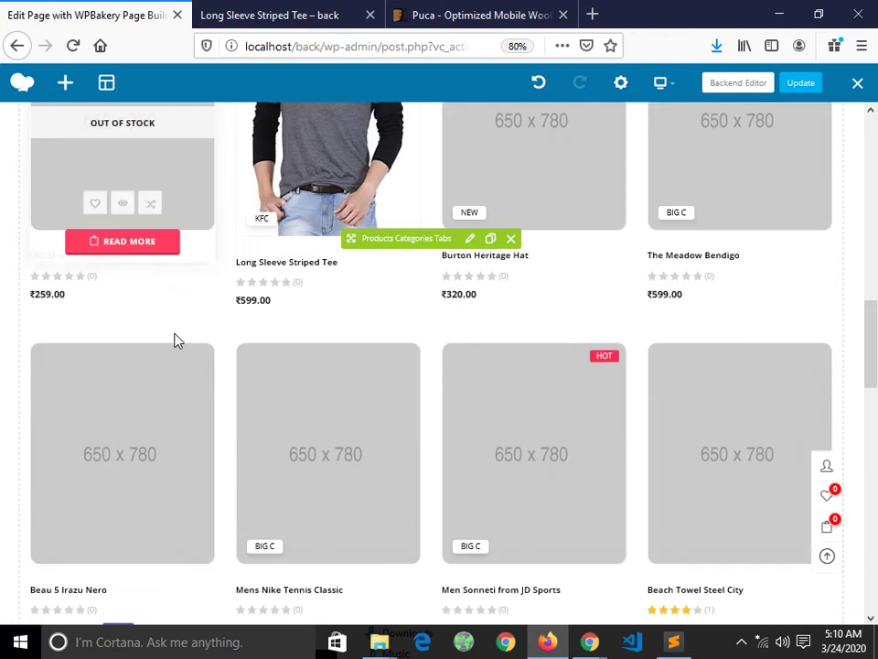
Step: Remove the 1650 x 160 placeholder from the wide banner image above Recent News and open the media library for a replacement
scroll(181, 339, down, 7)
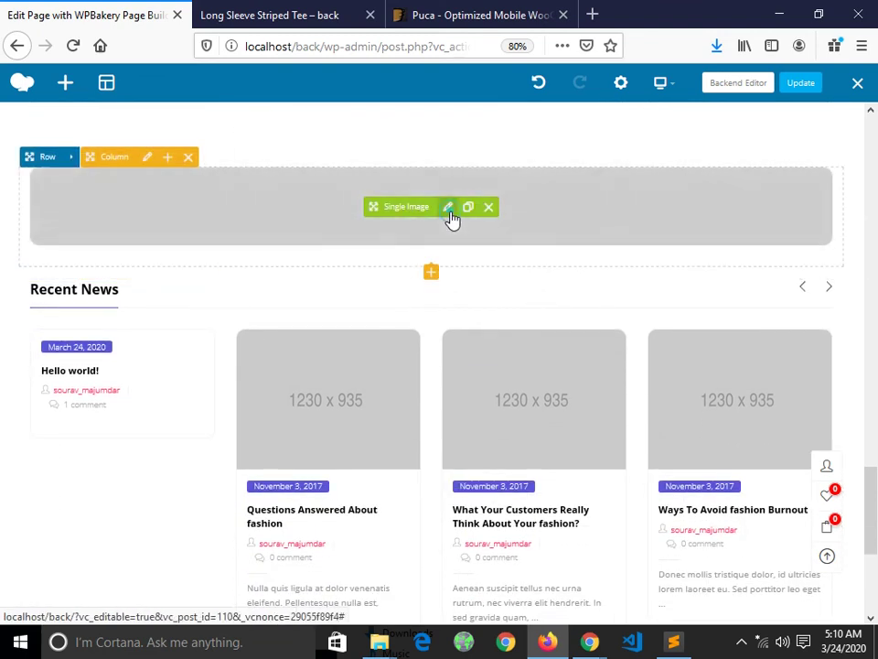
click(447, 207)
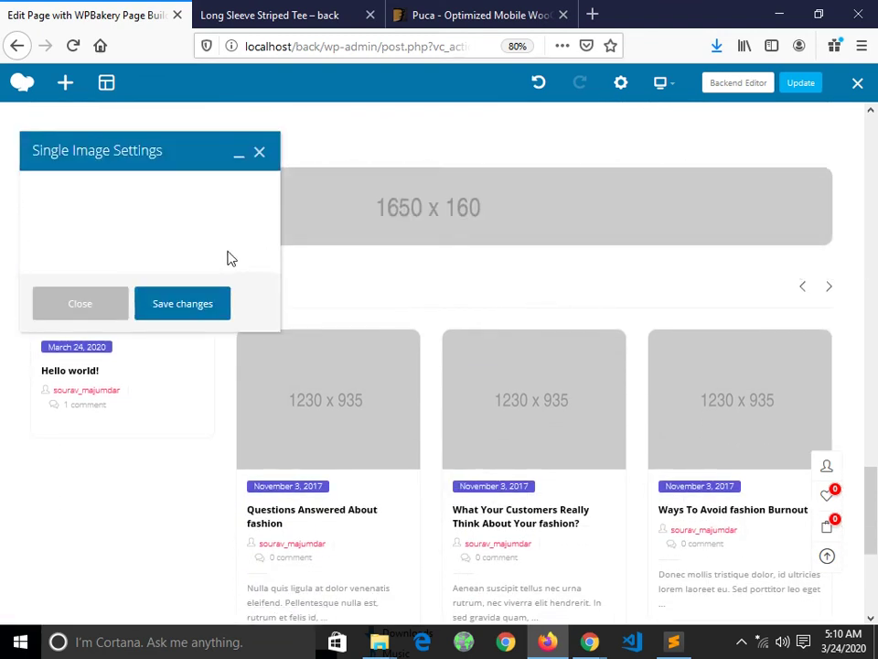
scroll(119, 334, down, 3)
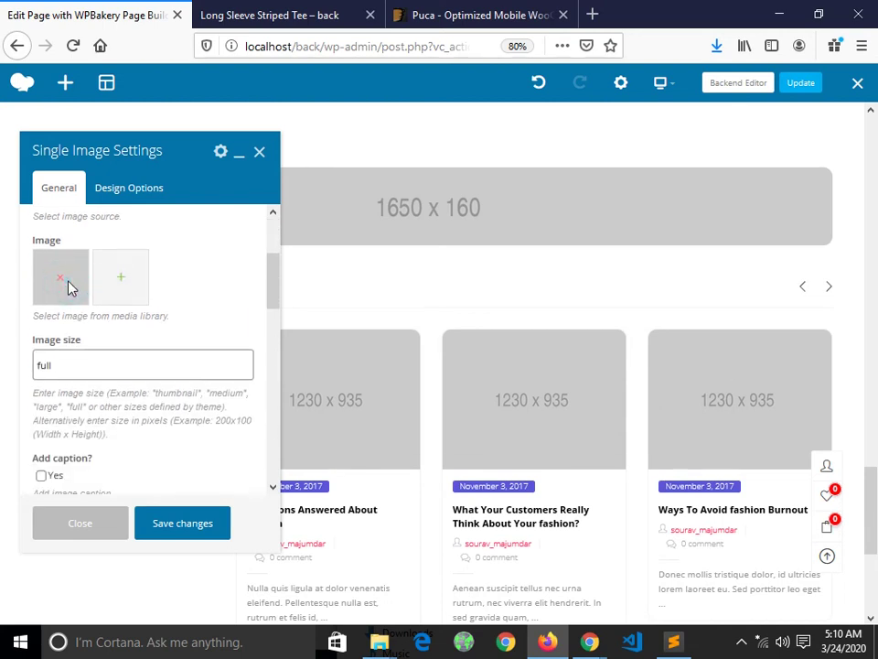
click(61, 284)
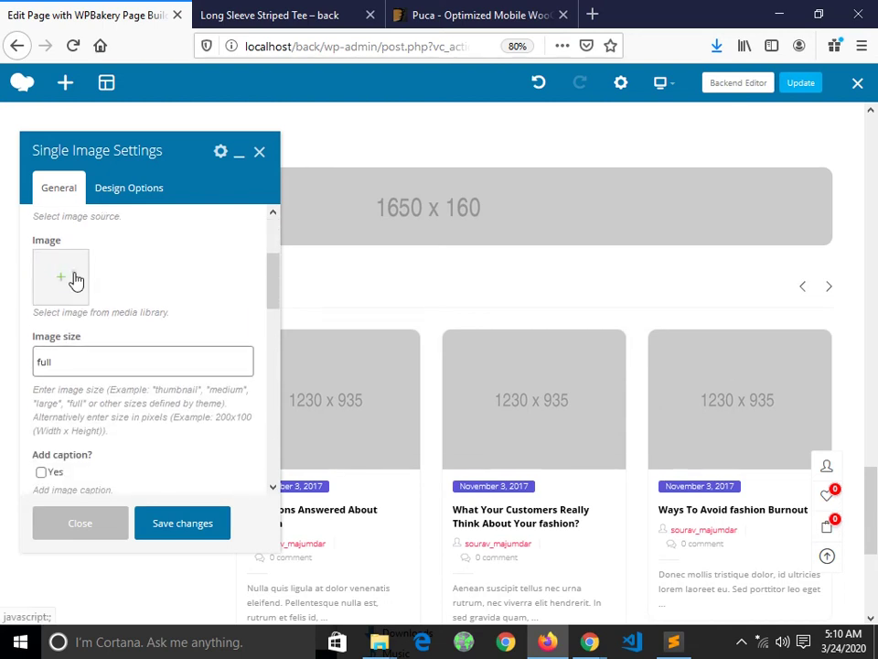
click(74, 280)
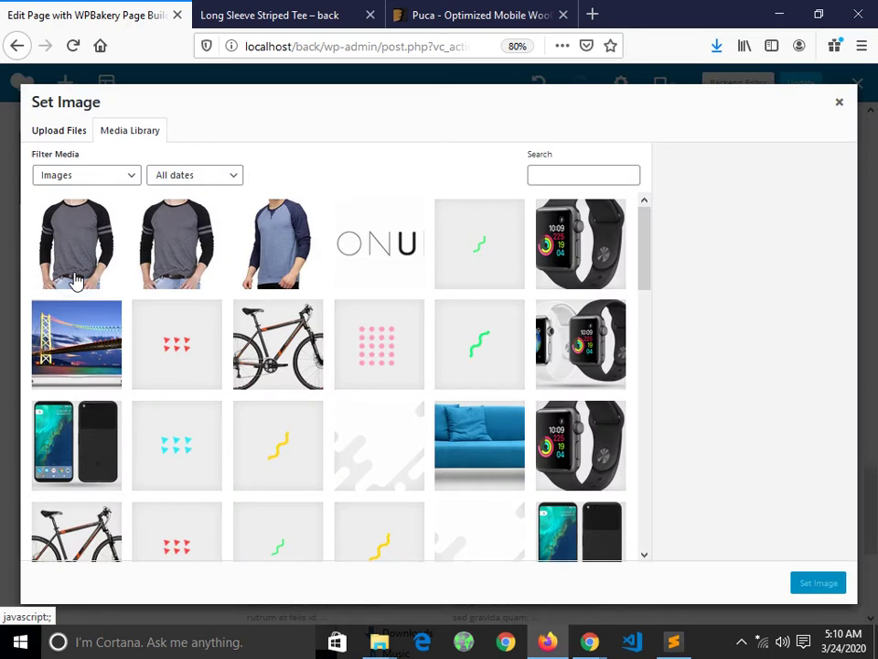
Step: Upload the image cfa77d2d-3e8d-4d6b-96e5-4b2d729aac1a from the product "New folder" to the media library
click(60, 130)
click(408, 344)
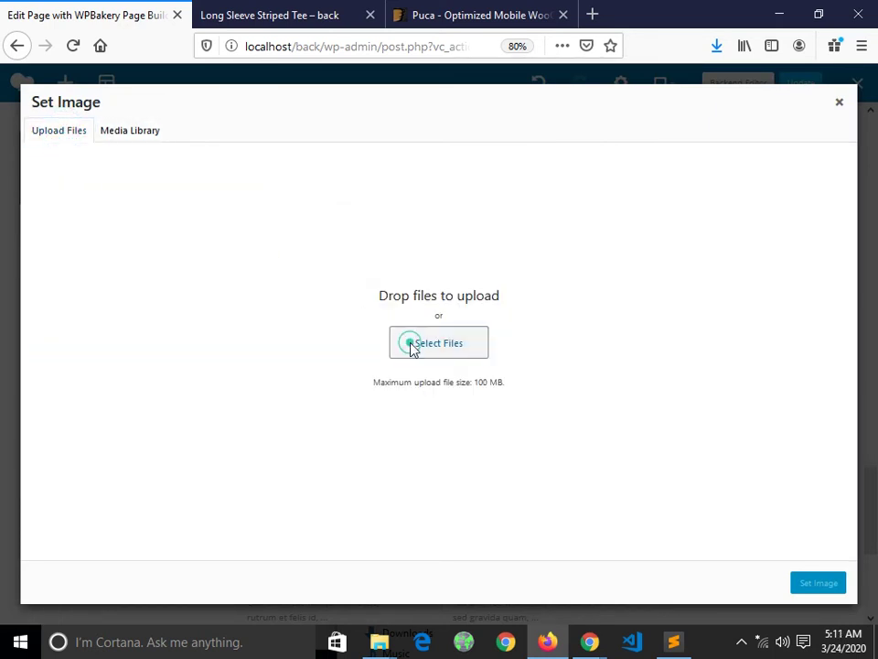
double_click(430, 260)
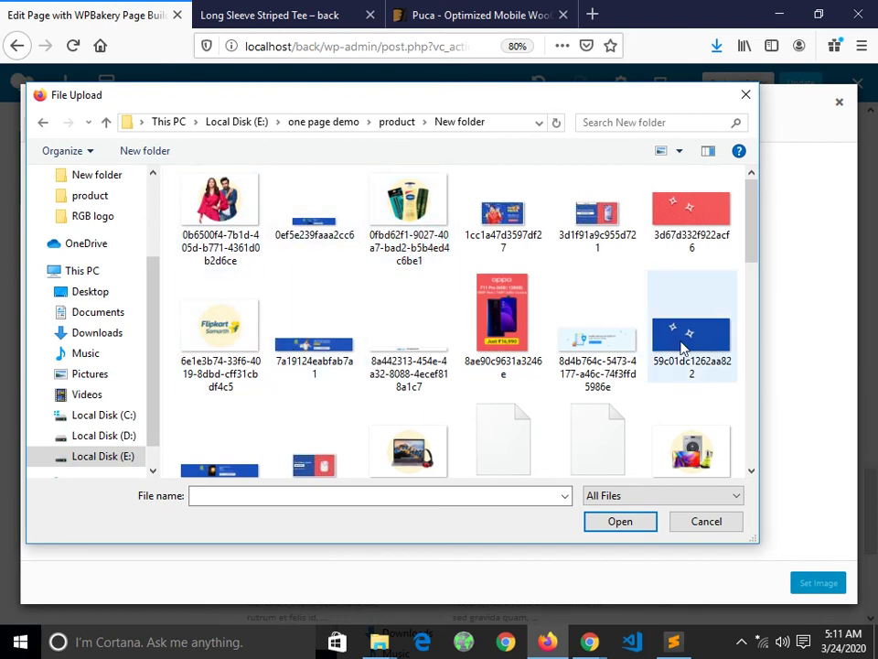
scroll(543, 348, down, 5)
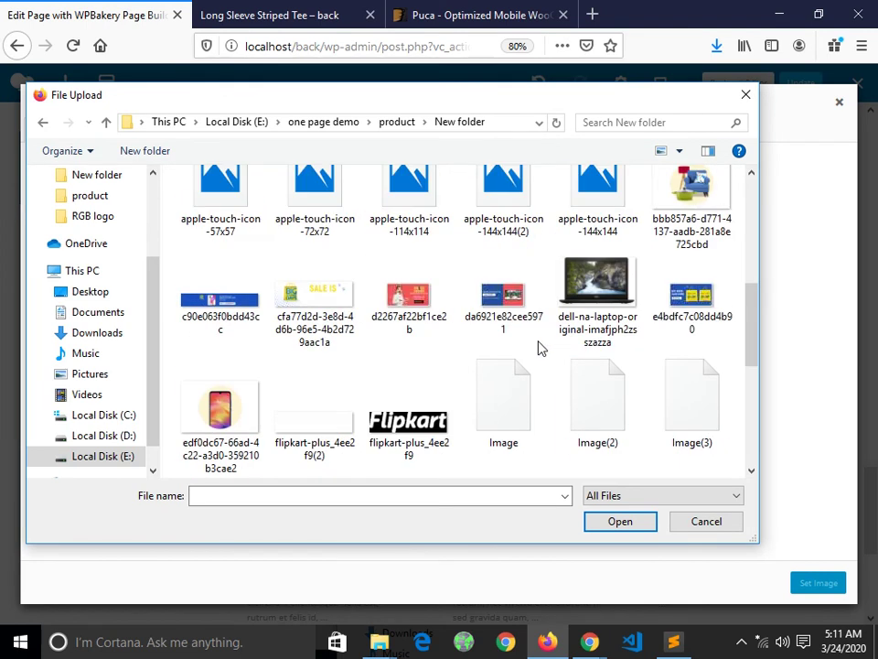
scroll(538, 349, down, 3)
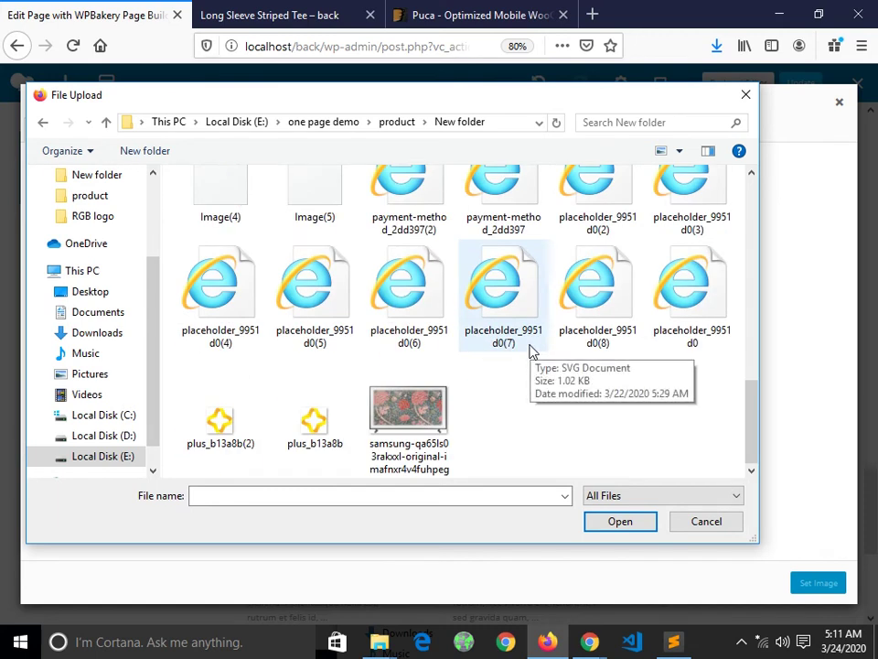
scroll(528, 351, up, 3)
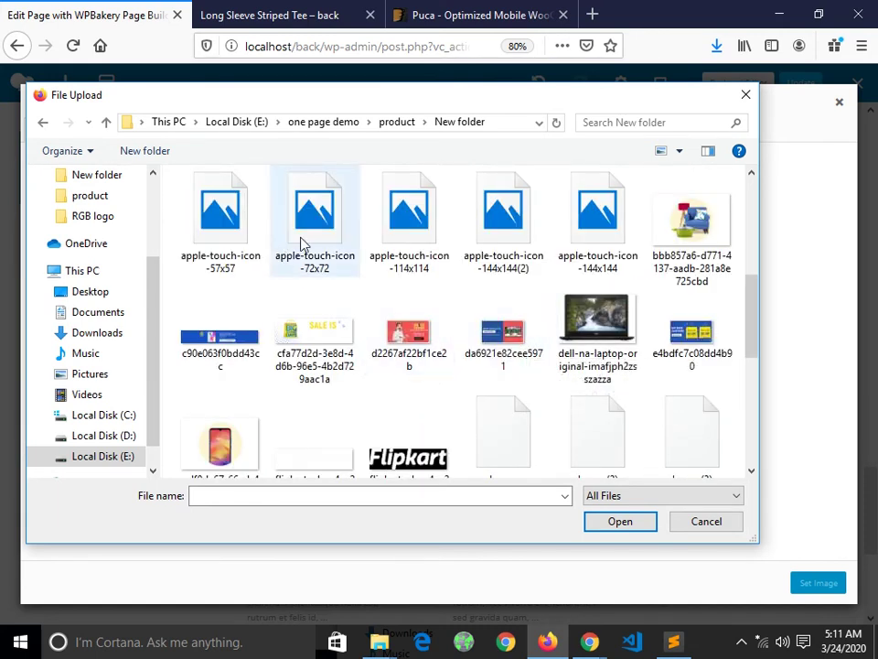
click(318, 341)
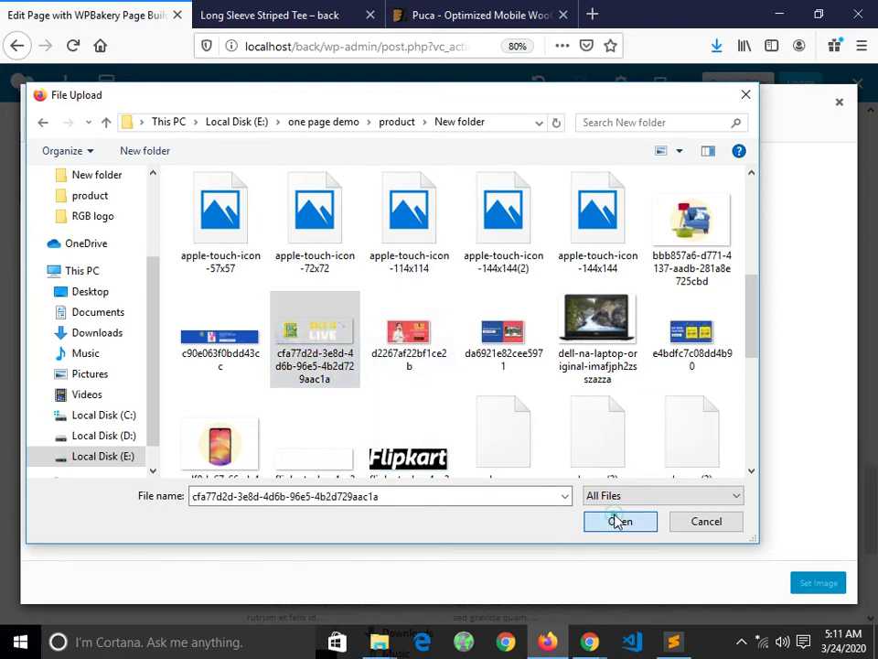
click(620, 520)
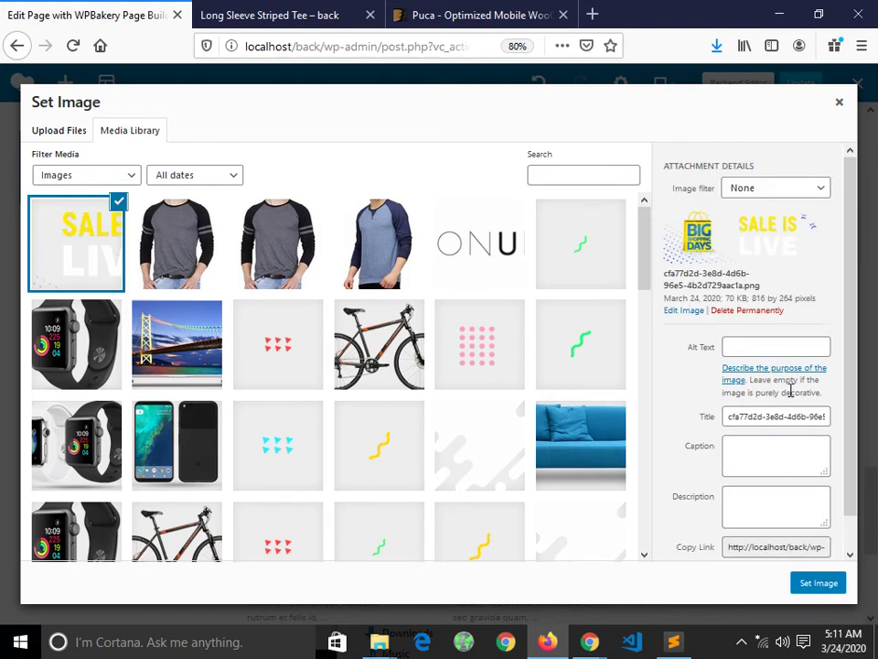
Step: Set the uploaded sale image as the wide banner above Recent News, save the element's changes and minimize its settings window
click(819, 585)
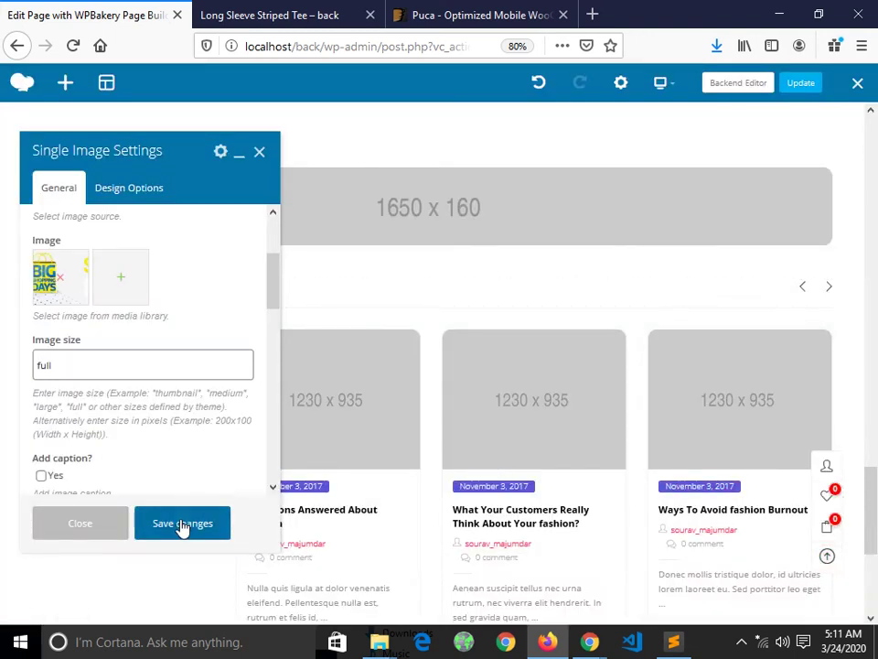
scroll(545, 325, up, 3)
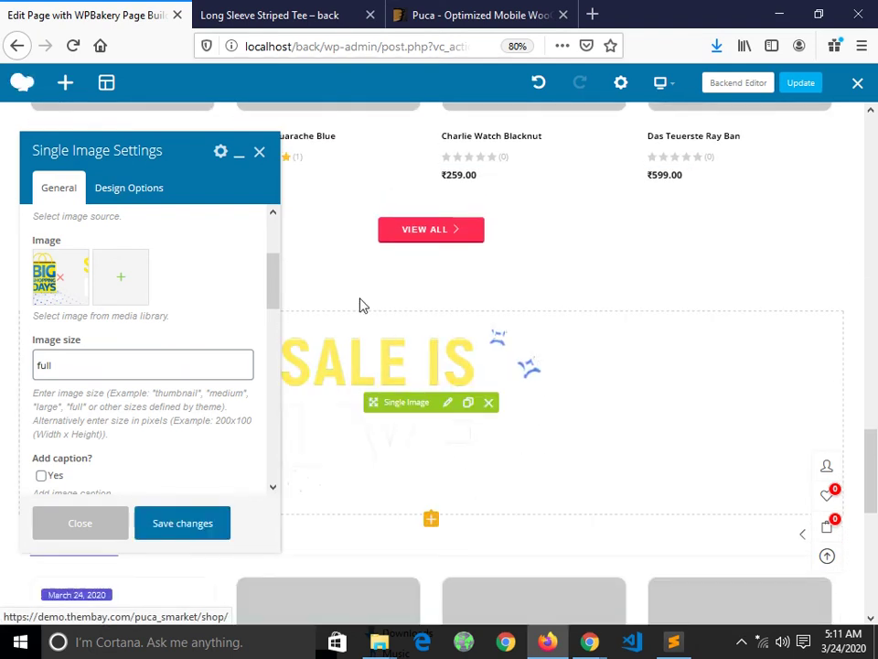
click(238, 152)
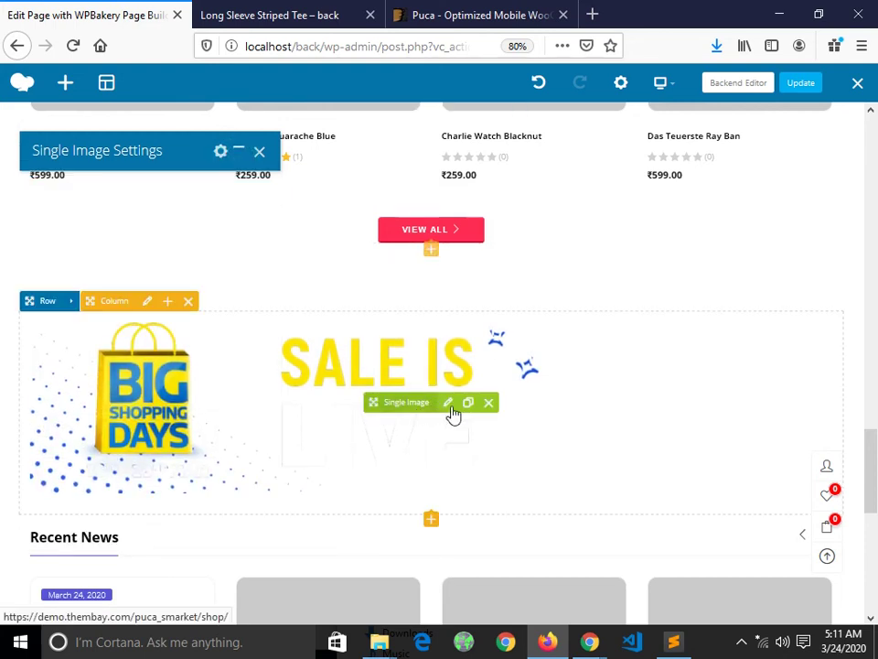
Step: Examine the home page around the new sale banner, from Featured Products through Recent News to the feedback text
scroll(542, 436, down, 2)
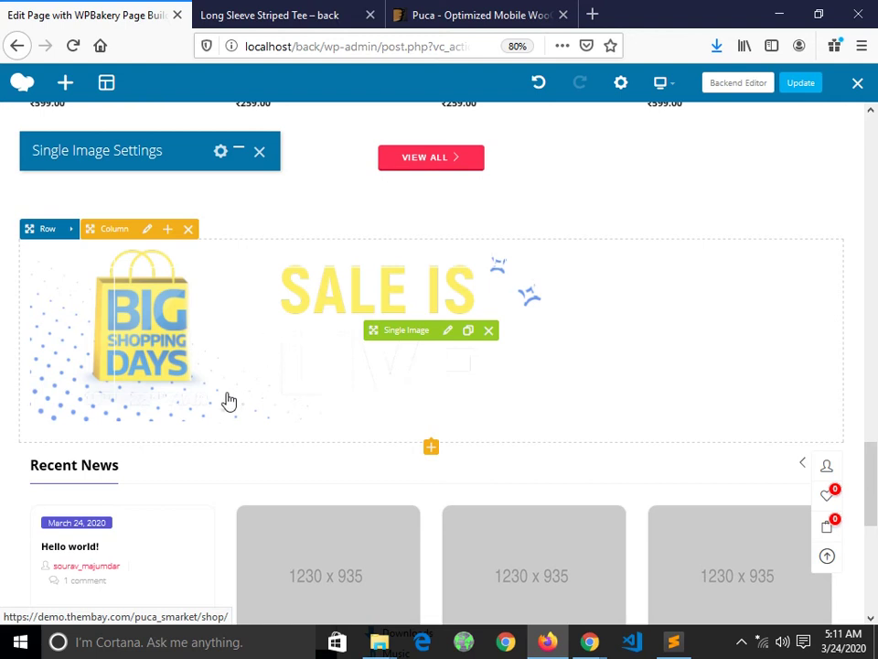
scroll(219, 506, down, 6)
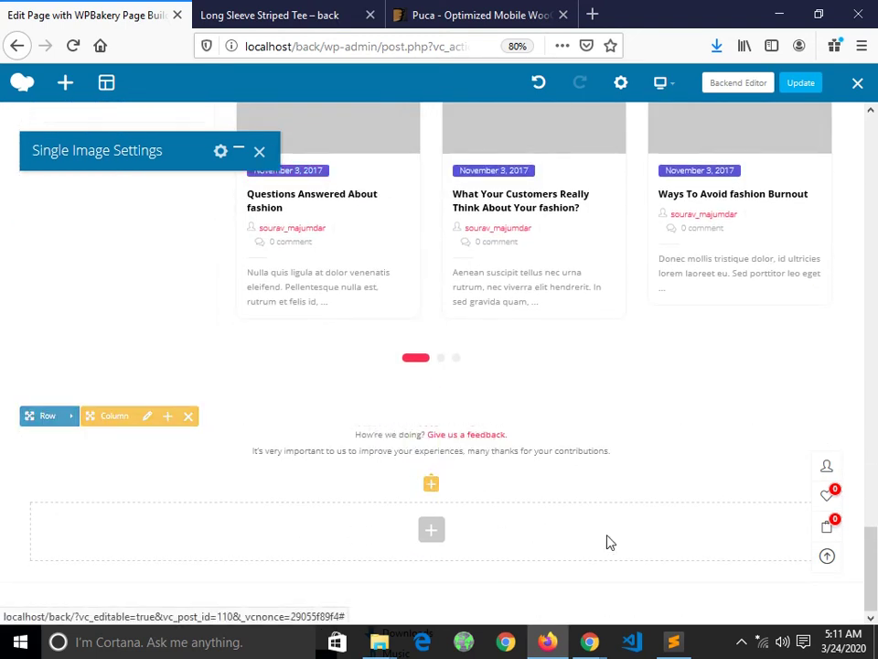
scroll(283, 486, up, 6)
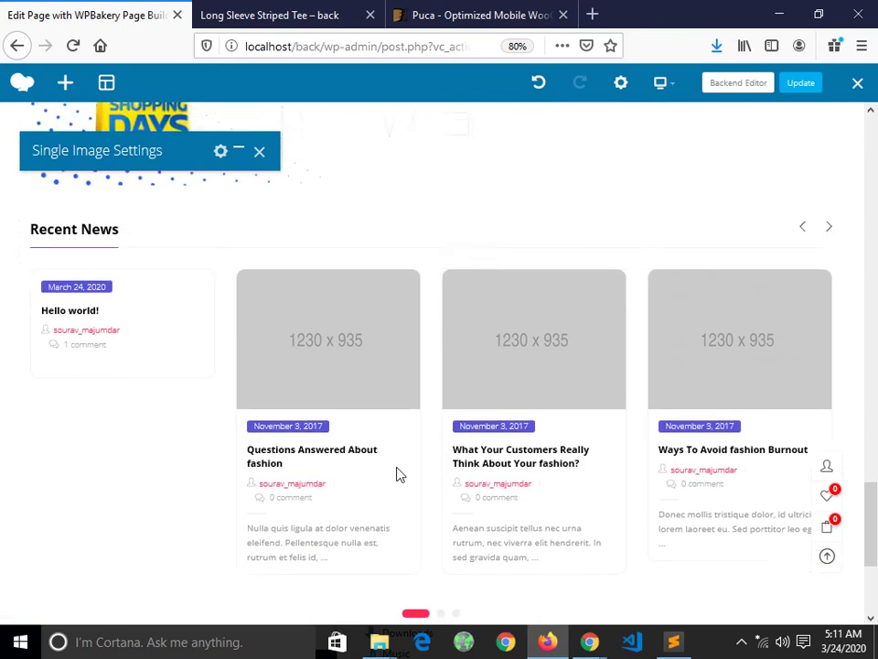
scroll(451, 465, up, 10)
scroll(456, 457, down, 16)
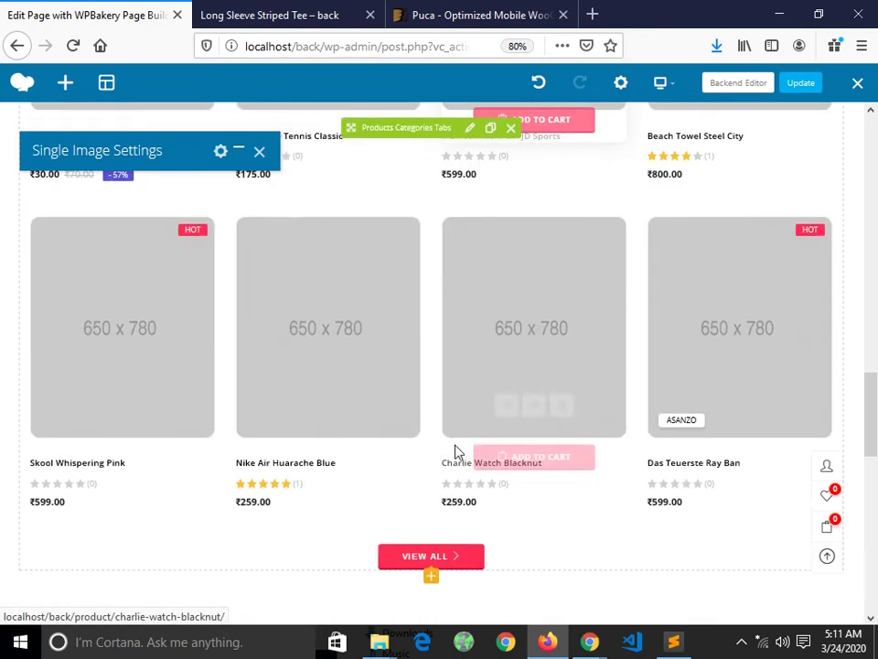
scroll(453, 549, down, 3)
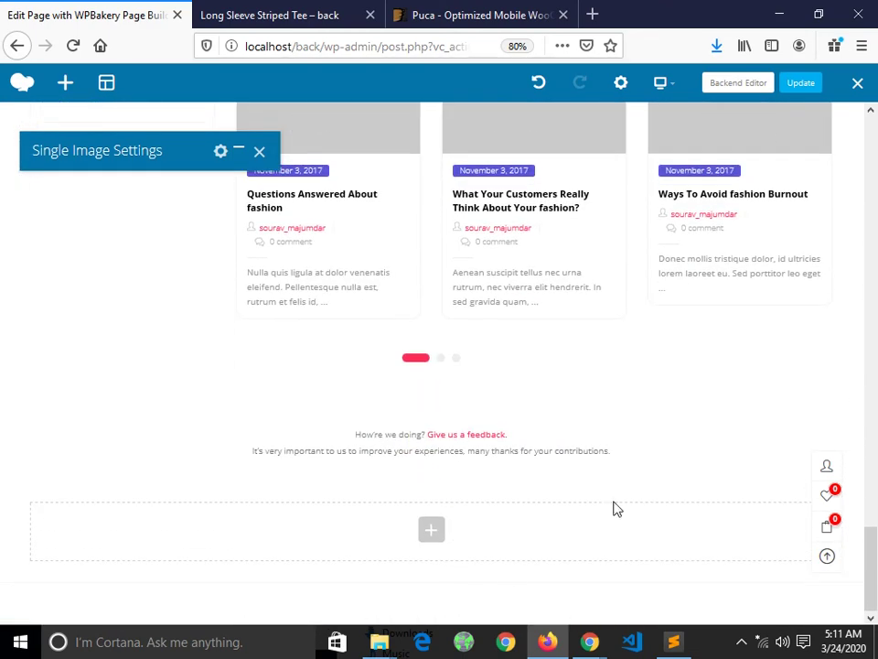
scroll(677, 430, up, 5)
scroll(694, 406, up, 4)
Step: Update the home page with the edited banner and return to its beginning
click(799, 84)
scroll(574, 383, up, 8)
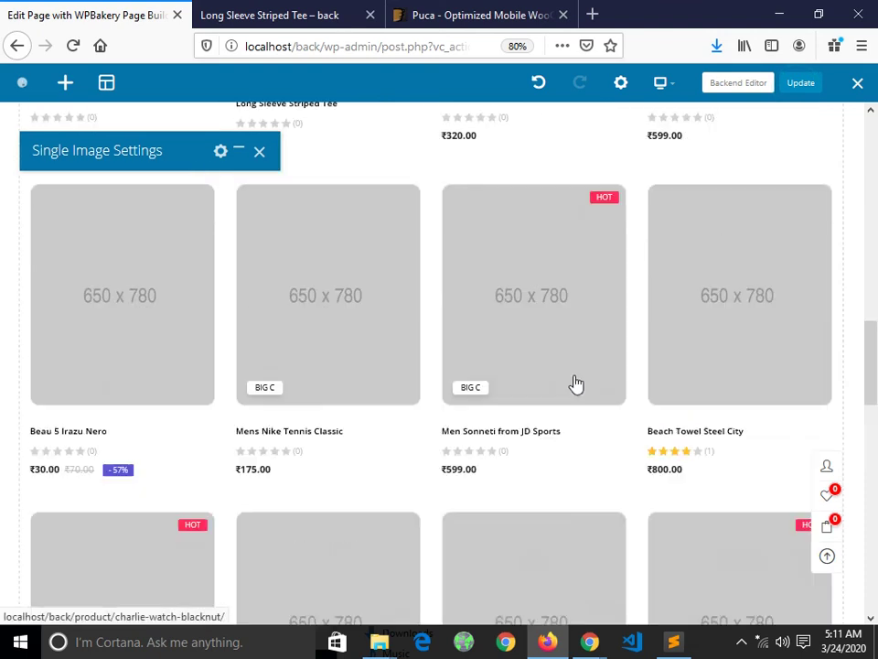
scroll(577, 382, up, 8)
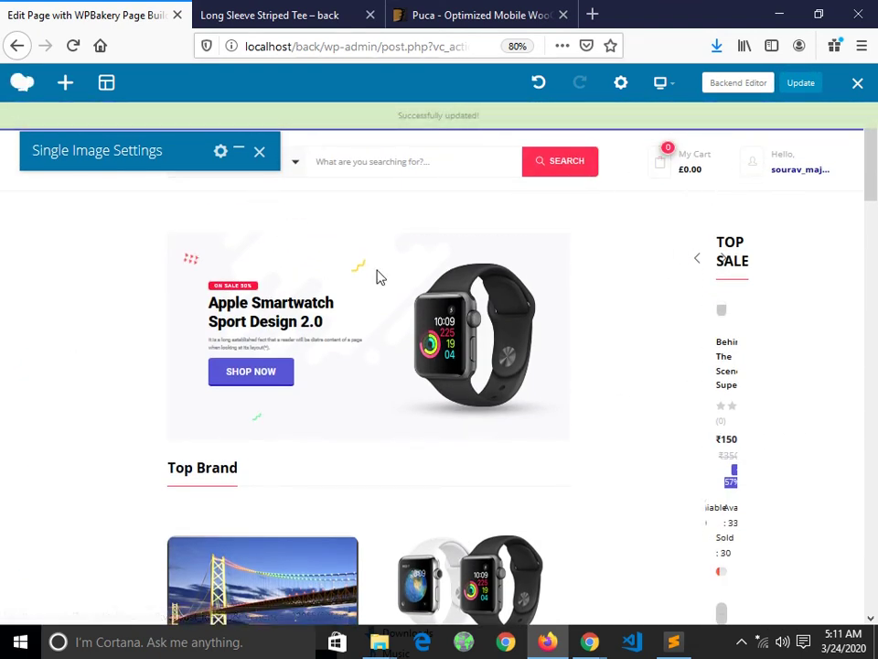
Step: Load the site's live home page in the browser tab showing the Long Sleeve Striped Tee product
click(298, 19)
scroll(437, 361, up, 10)
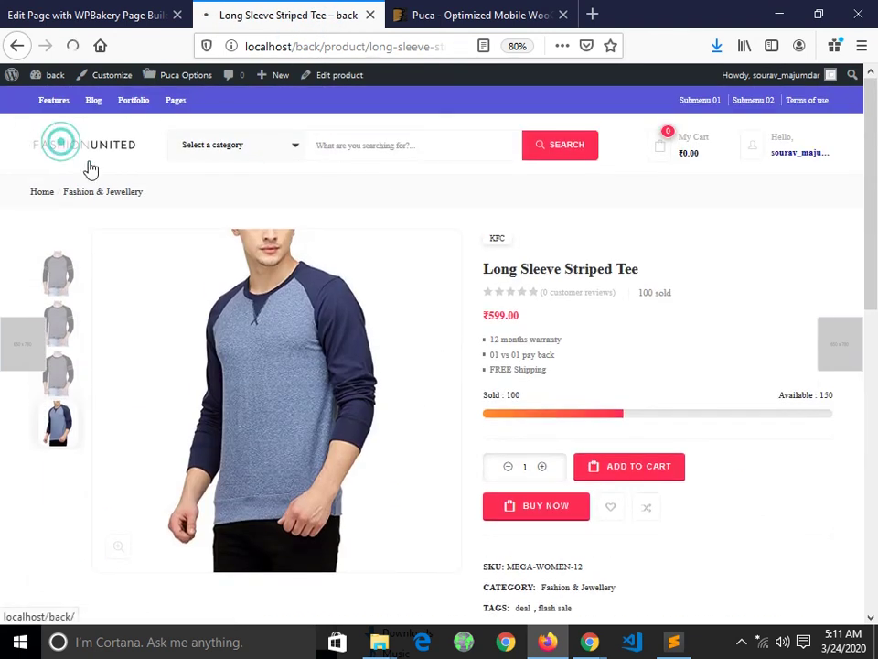
click(109, 20)
click(235, 18)
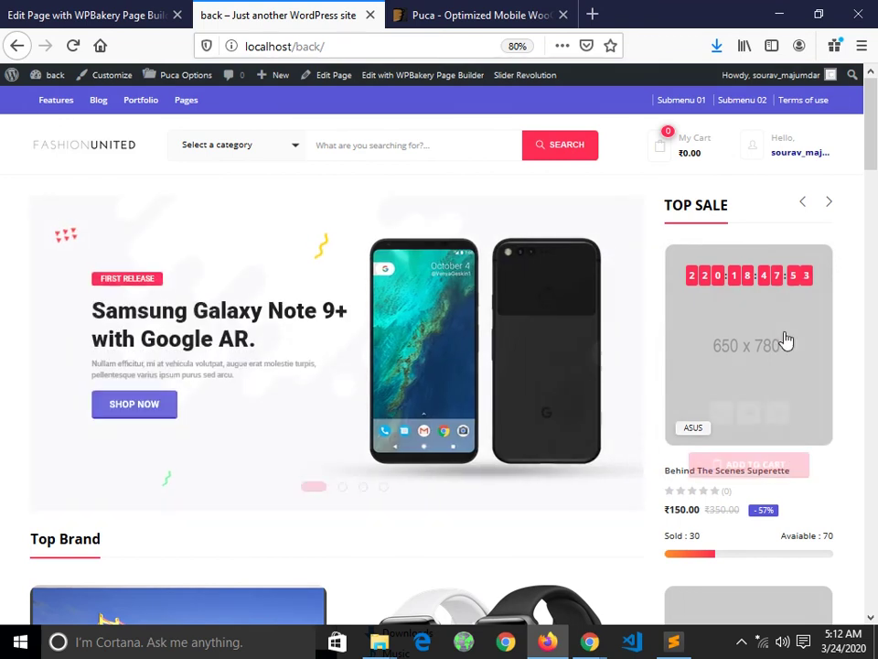
Step: Examine the live home page from the slider and Top Brand through Featured Products, the sale banner and Recent News
scroll(458, 365, down, 3)
scroll(458, 365, down, 3)
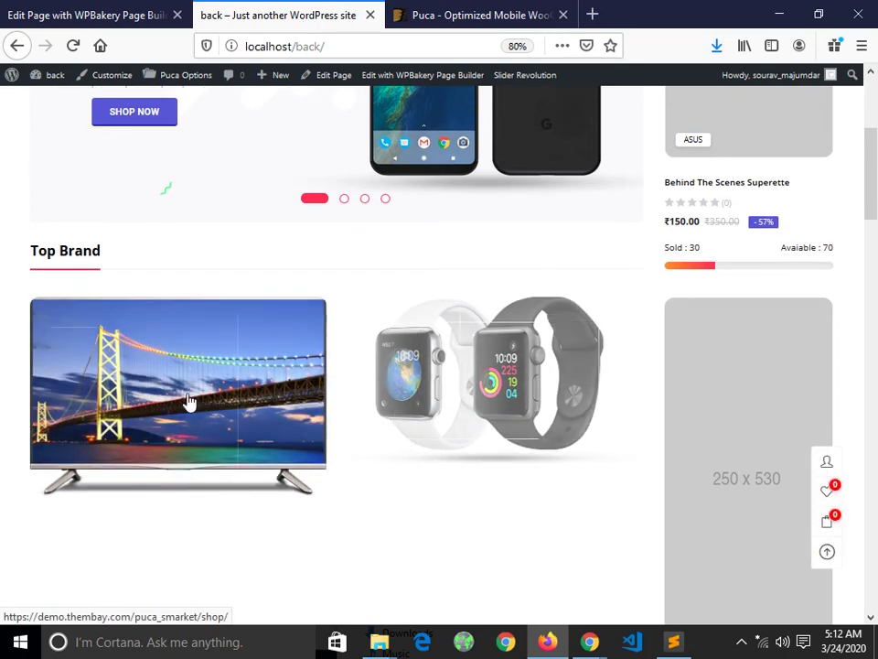
scroll(402, 429, down, 10)
scroll(409, 430, down, 8)
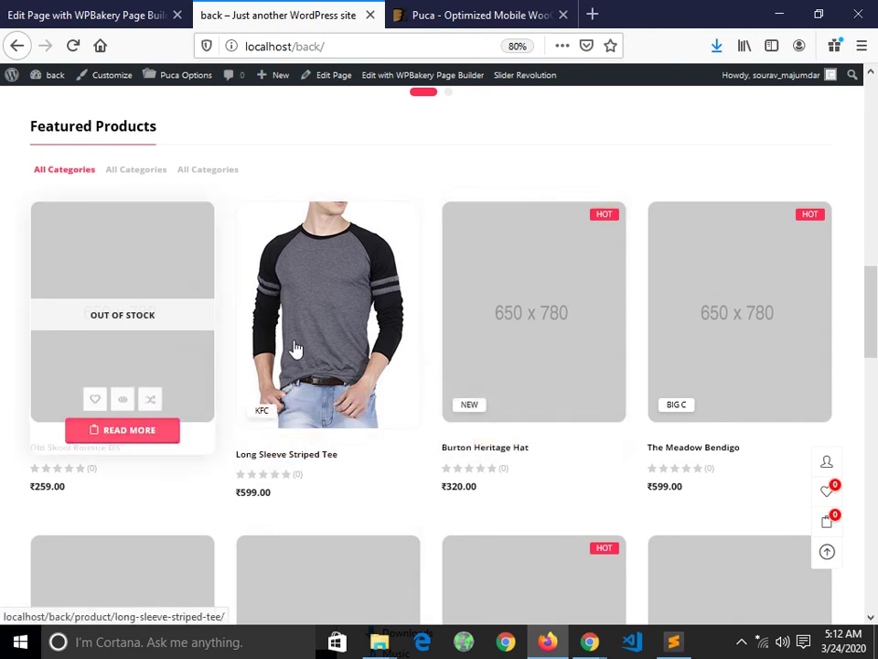
scroll(304, 349, down, 1)
scroll(314, 362, down, 20)
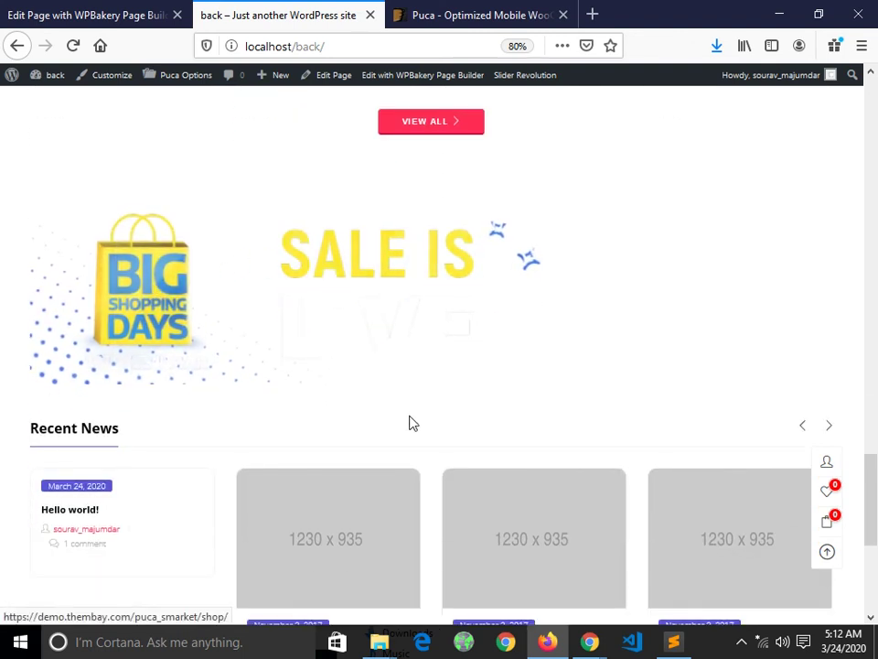
scroll(476, 403, down, 4)
scroll(614, 384, up, 8)
scroll(402, 457, down, 10)
scroll(423, 452, up, 20)
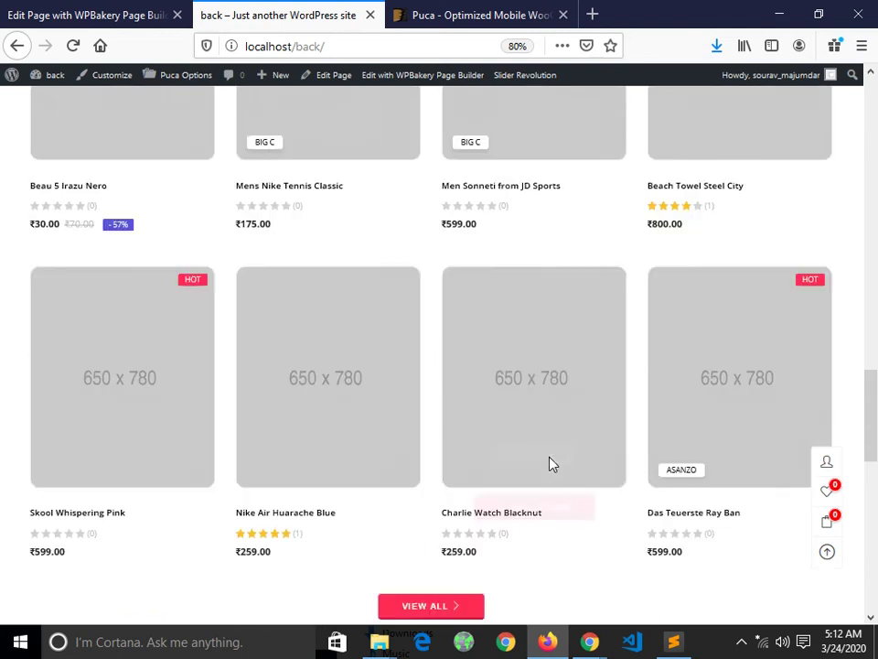
Step: Close the WPBakery editor tab and open the WordPress Dashboard in a new tab placed before the home page
click(126, 17)
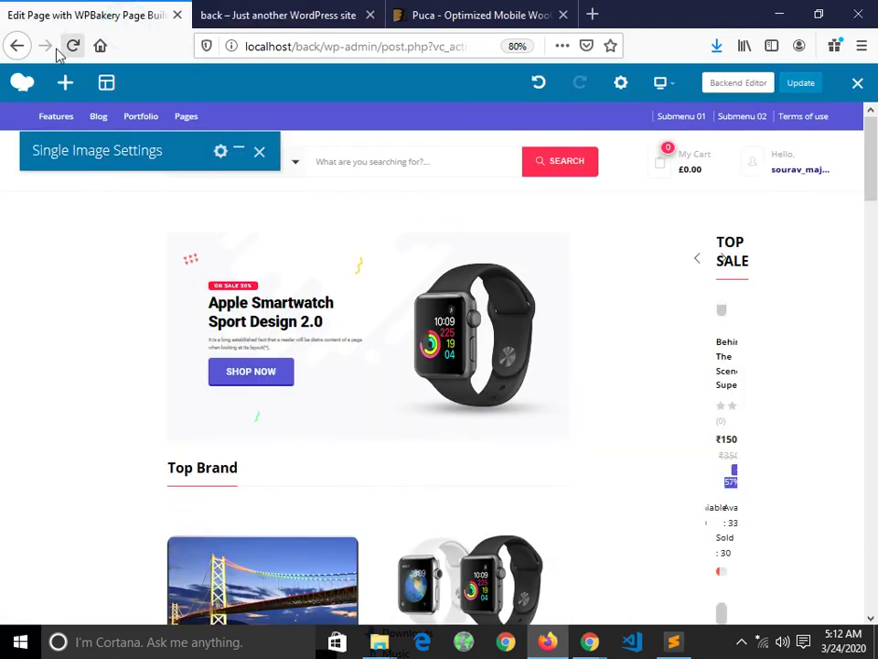
click(176, 15)
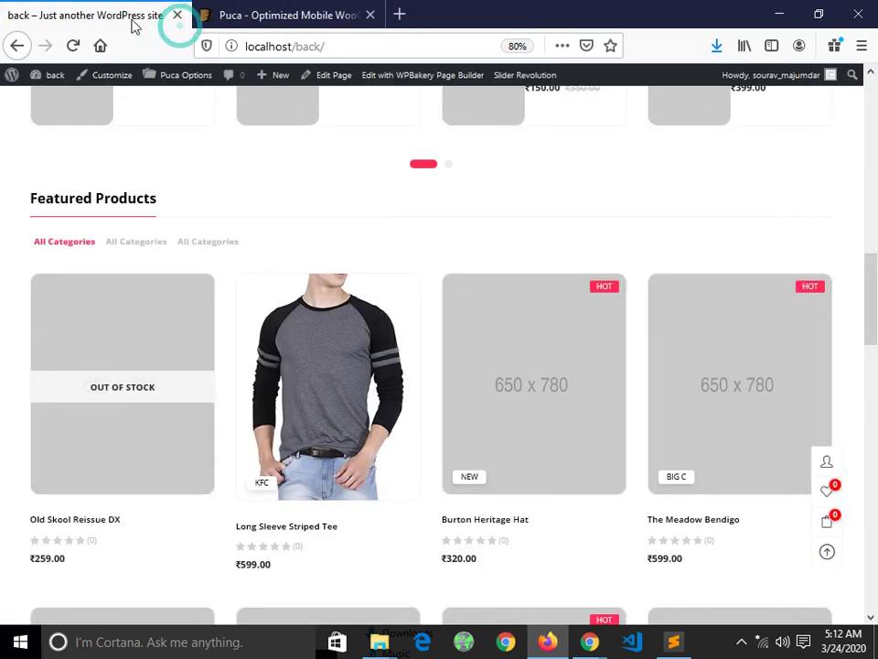
mouse_move(41, 83)
right_click(42, 102)
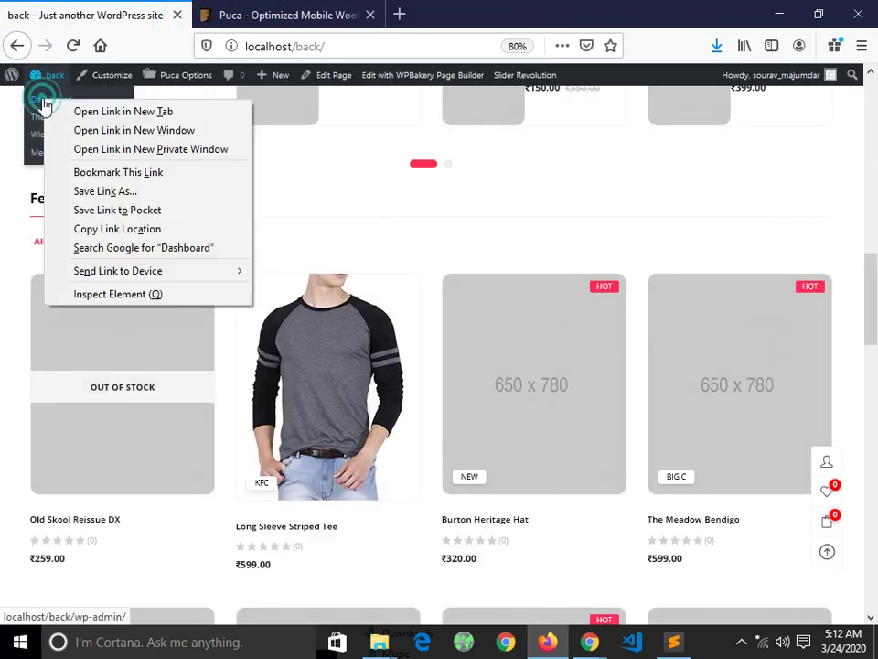
click(66, 111)
drag(278, 10, 38, 11)
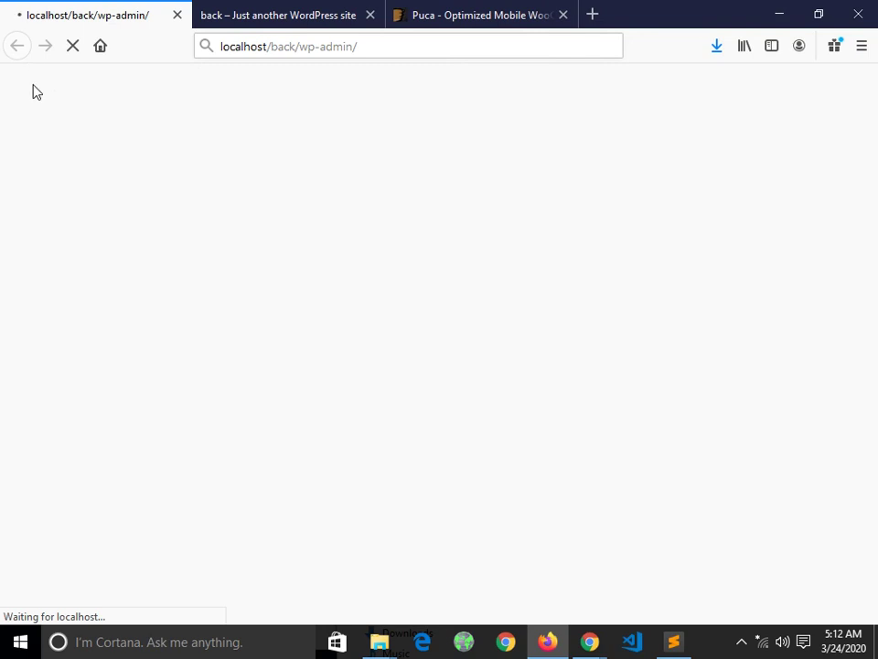